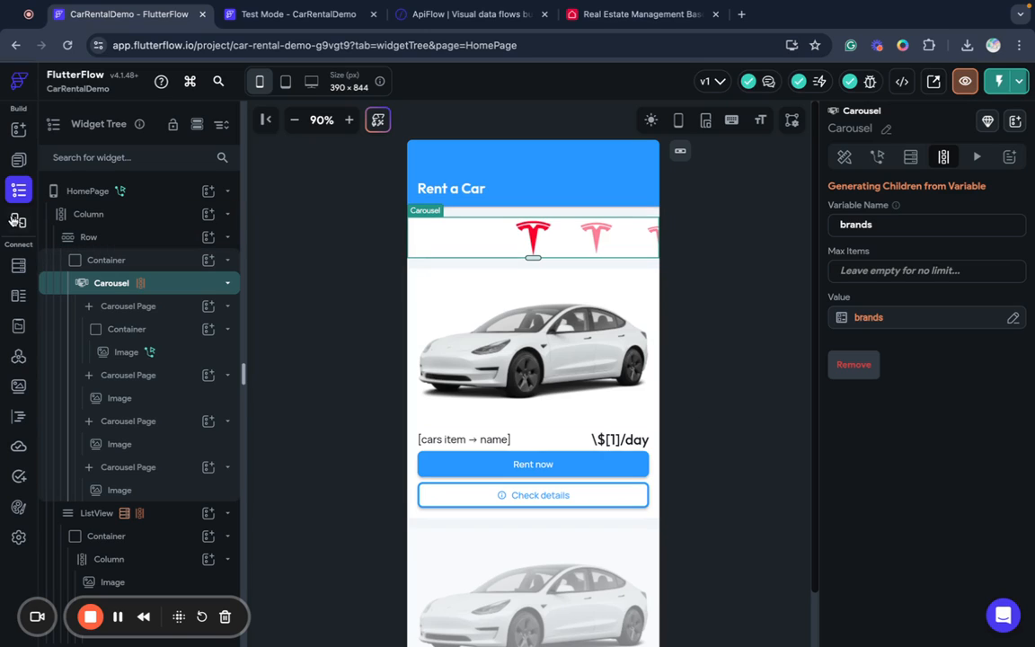
Search the widget palette for the conditional builder widget.
{"action": "left_click", "coordinate": [18, 135]}
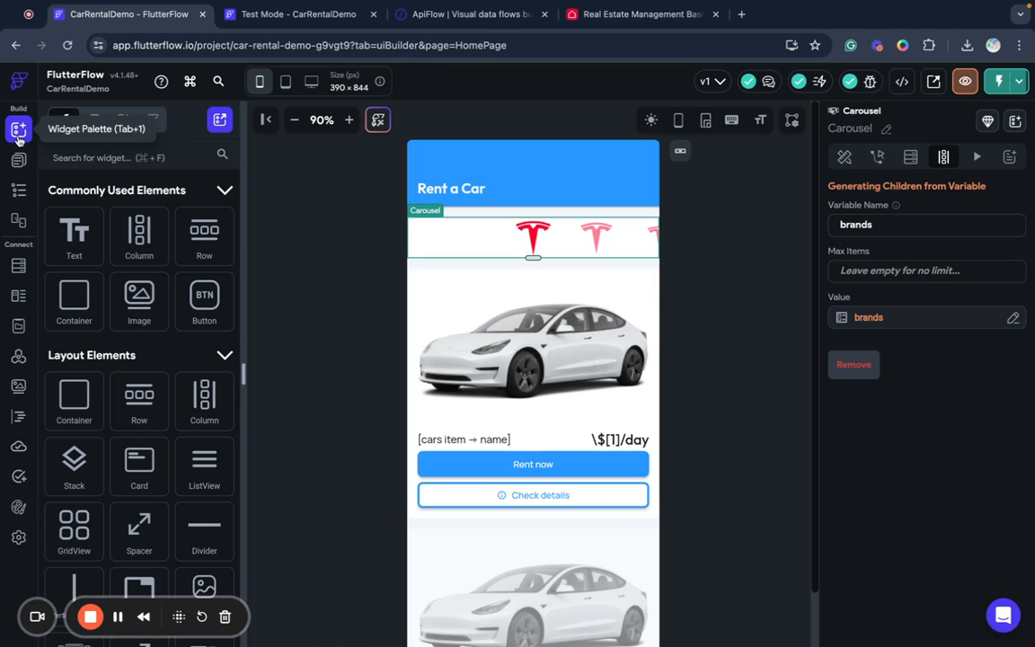
{"action": "left_click", "coordinate": [117, 157]}
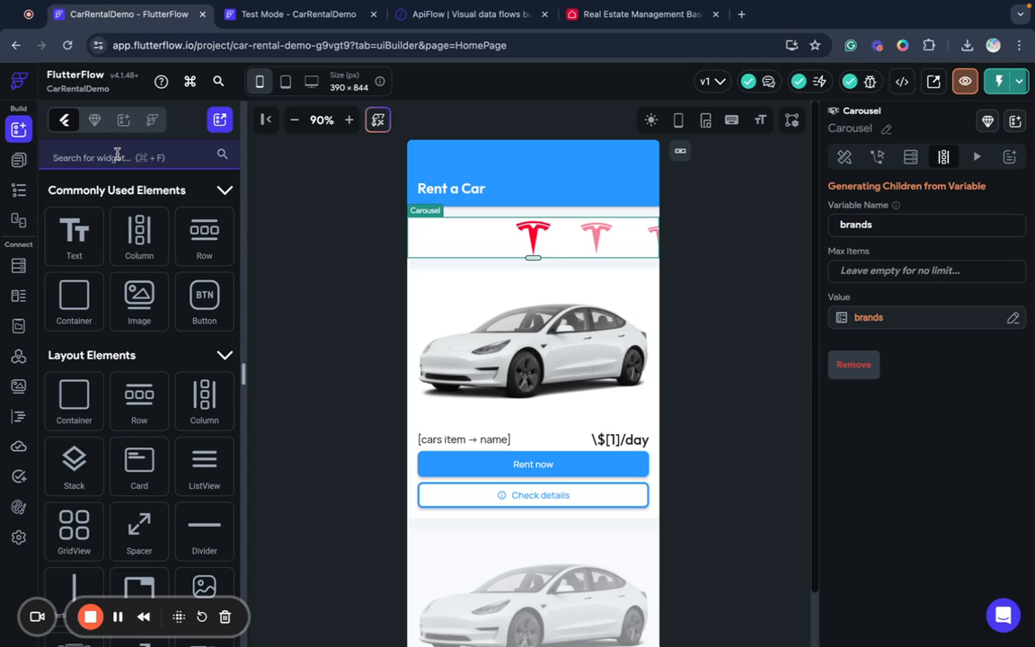
{"action": "type", "text": "Conditi"}
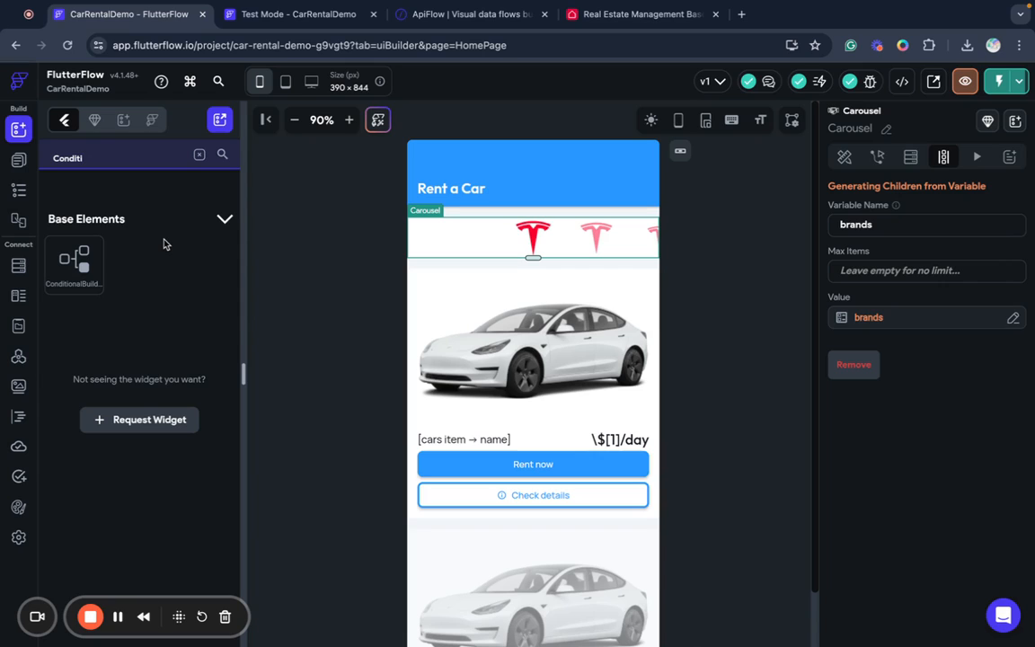
Switch to the Test Mode session, try the brand filter with the Tesla and Audi logos, and reload the running app.
{"action": "left_click", "coordinate": [272, 22]}
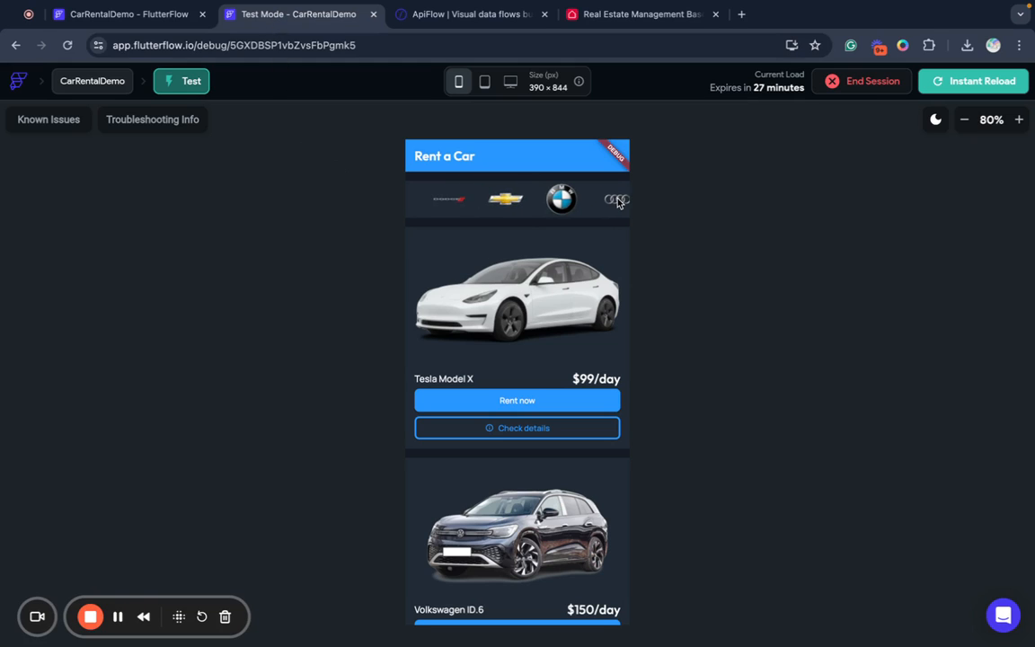
{"action": "left_click", "coordinate": [518, 200]}
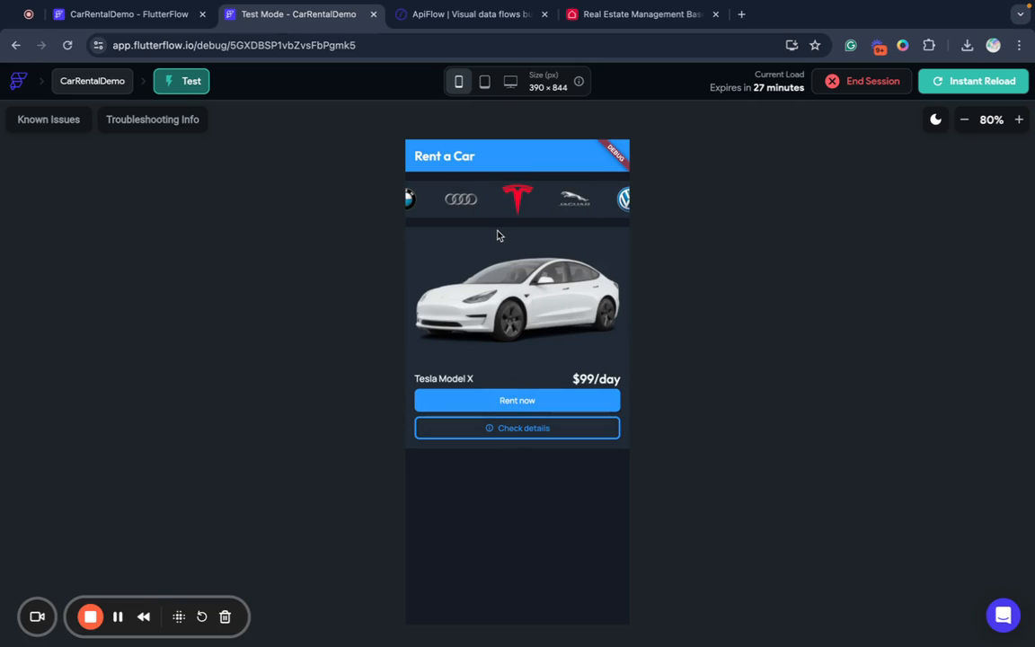
{"action": "left_click", "coordinate": [475, 201]}
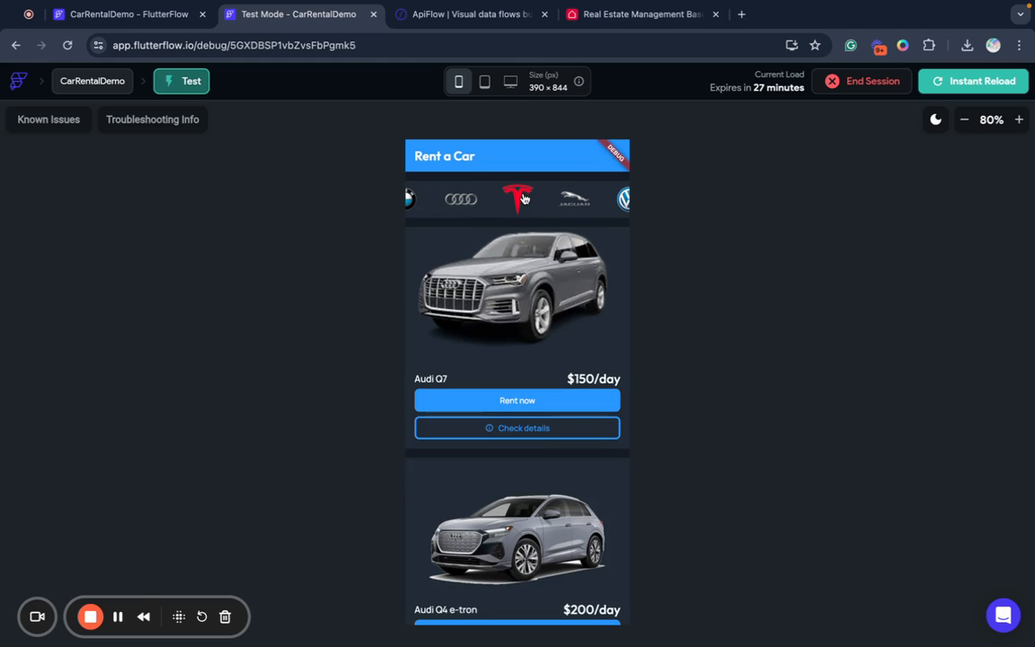
{"action": "left_click", "coordinate": [952, 82]}
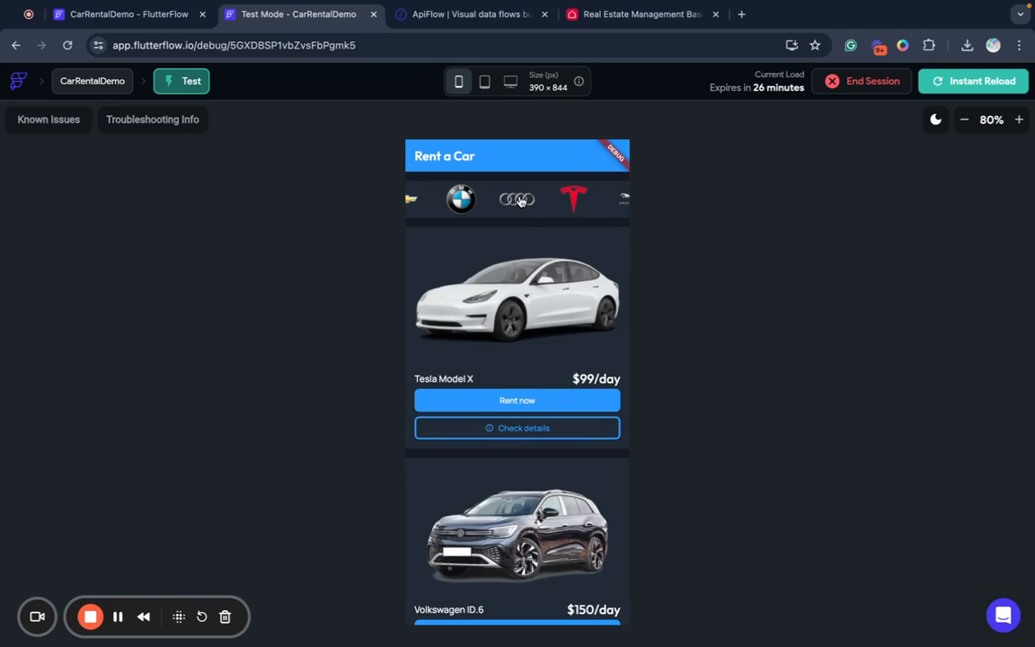
{"action": "left_click", "coordinate": [135, 16]}
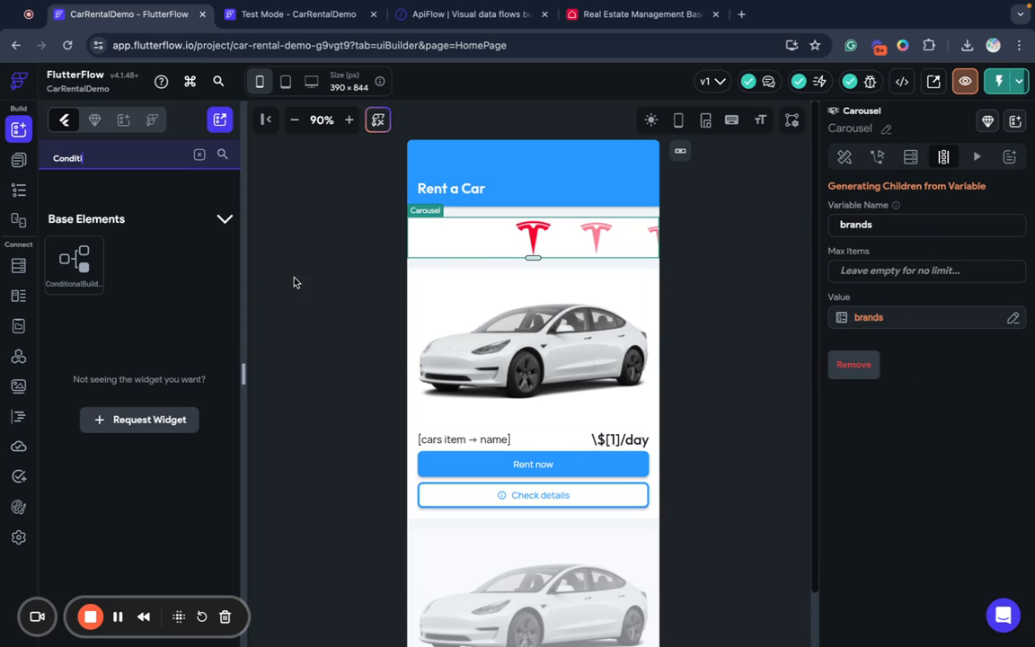
Review the app state variables and the HomePage's On Page Load action flow.
{"action": "left_click", "coordinate": [18, 324]}
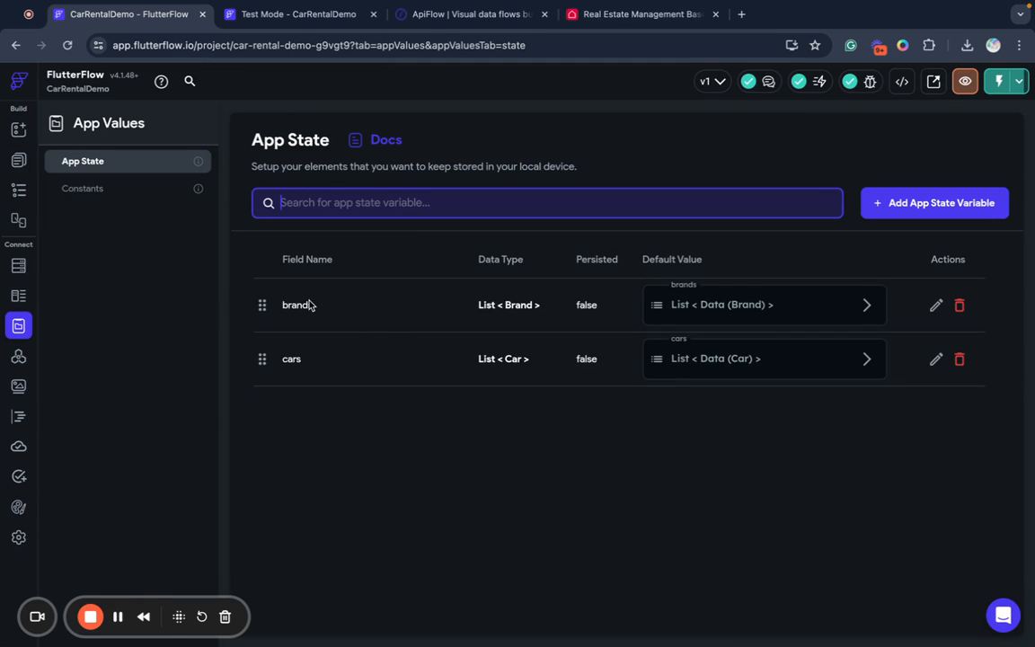
{"action": "left_click", "coordinate": [15, 131]}
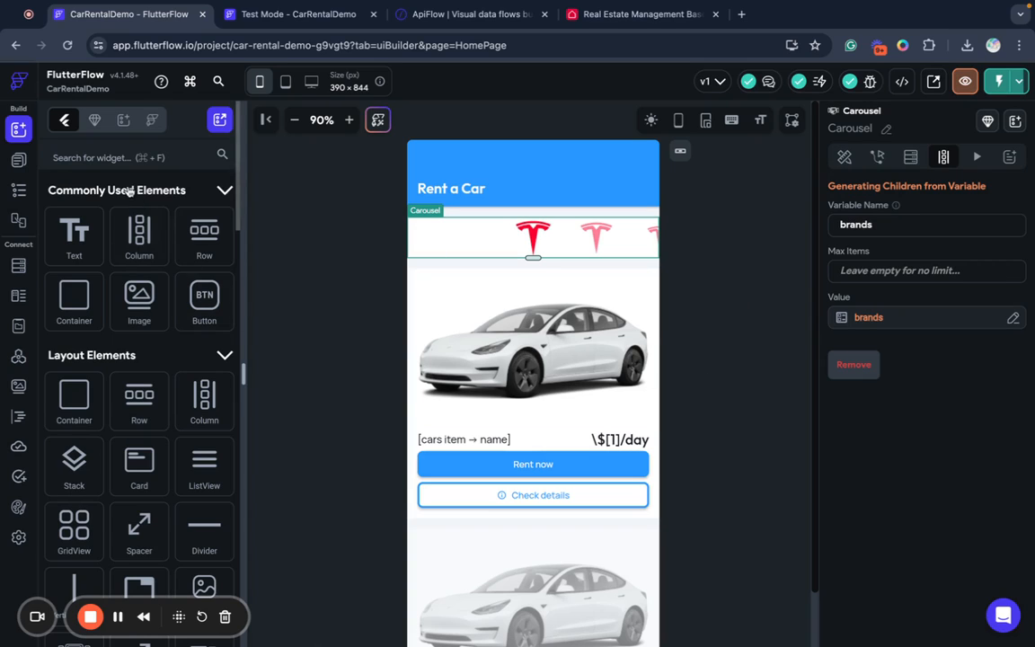
{"action": "left_click", "coordinate": [18, 189]}
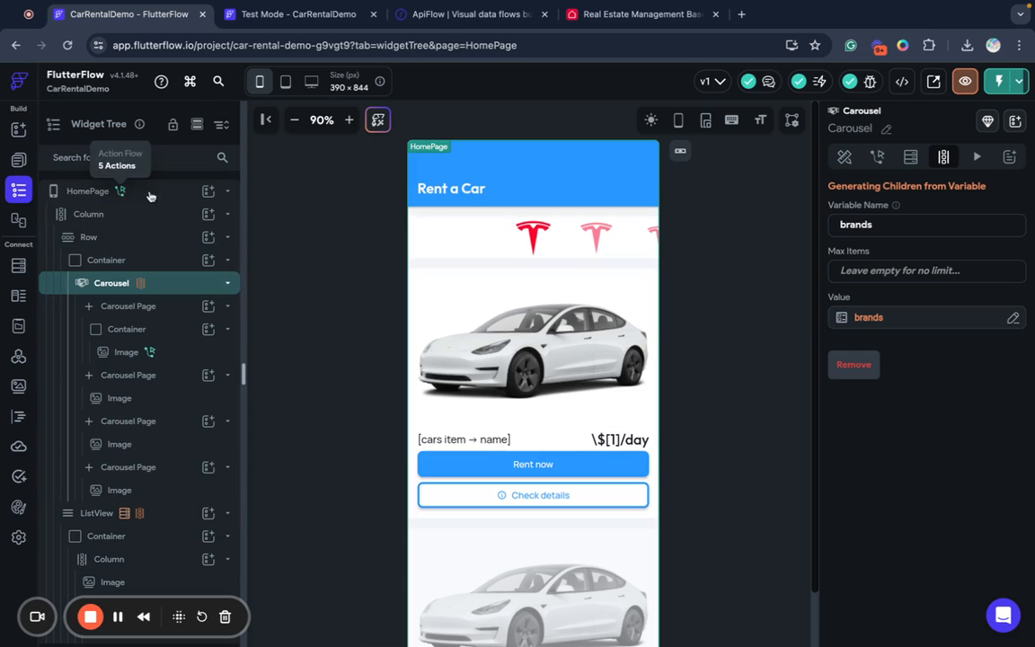
{"action": "left_click", "coordinate": [135, 191]}
{"action": "left_click", "coordinate": [877, 156]}
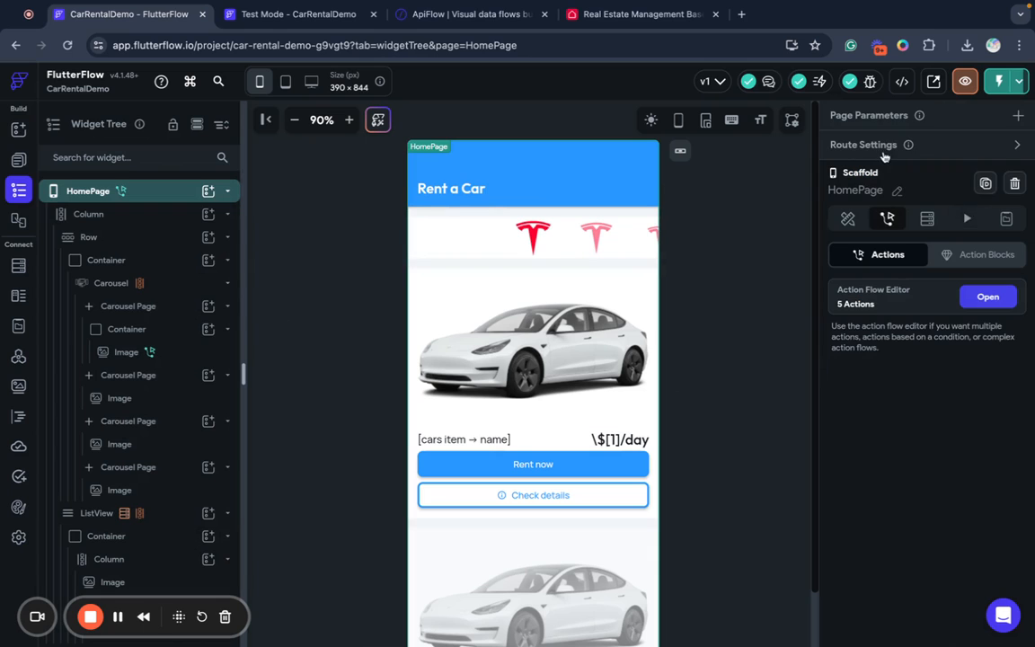
{"action": "left_click", "coordinate": [989, 297]}
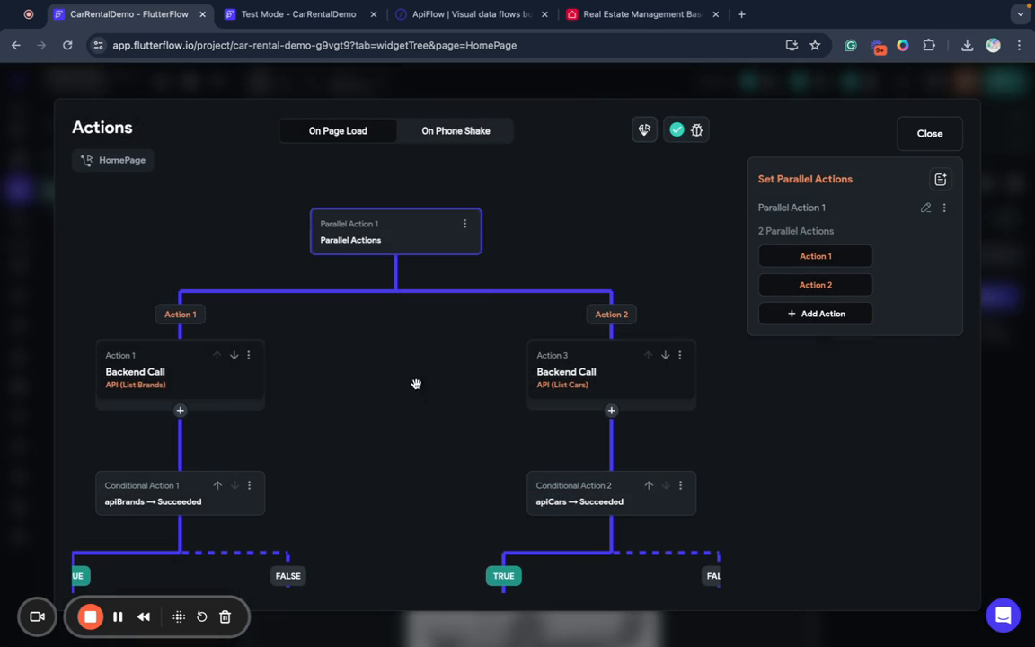
{"action": "left_click", "coordinate": [907, 135]}
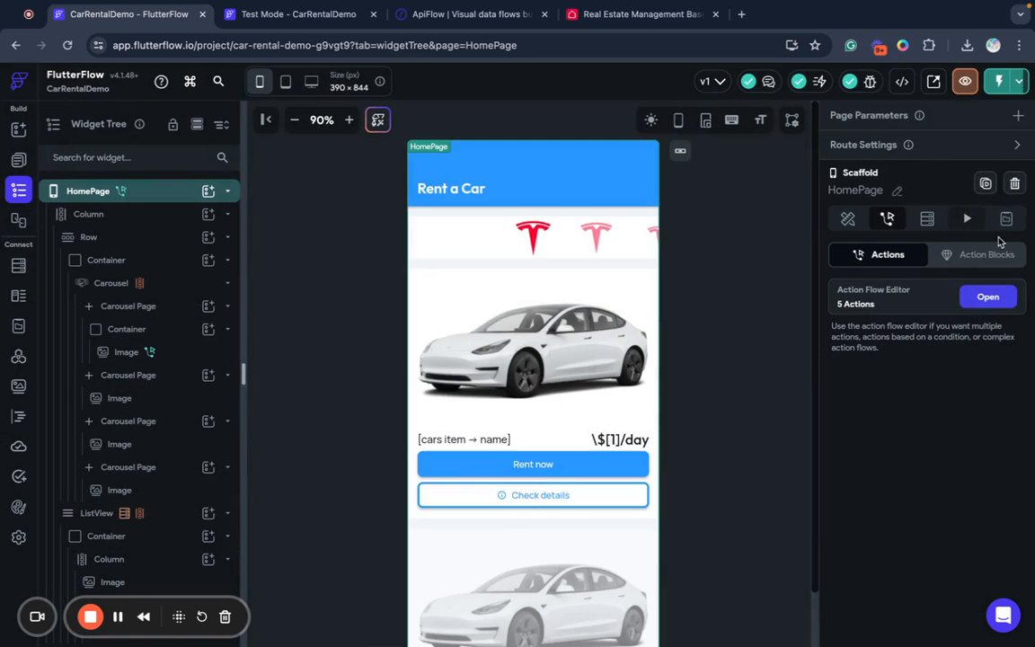
Add a Boolean page state variable named dataIsReady to HomePage with an initial value of false.
{"action": "left_click", "coordinate": [1007, 220]}
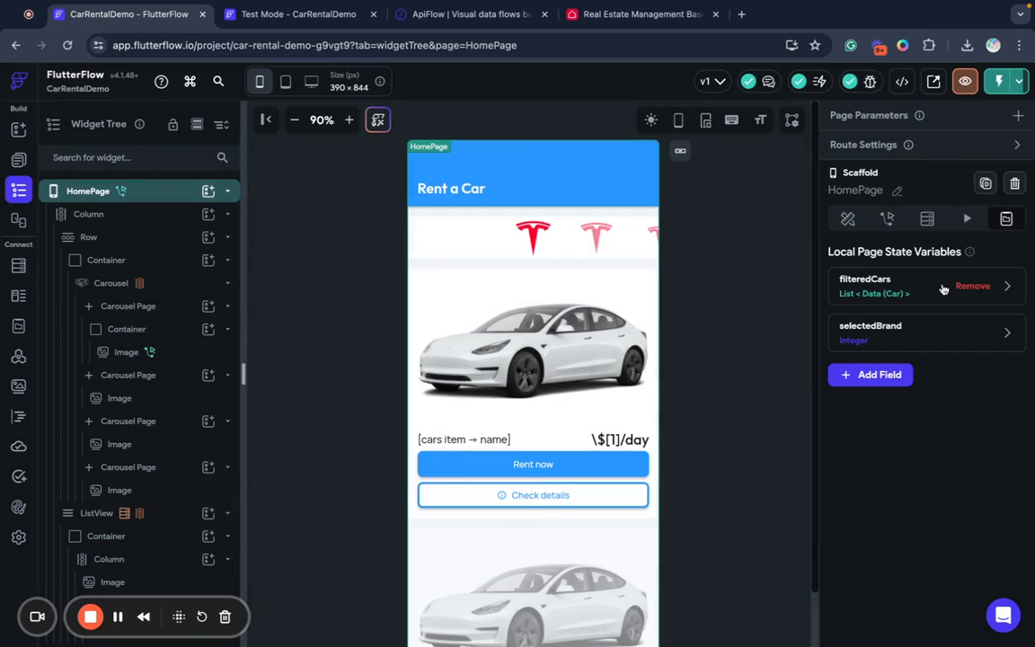
{"action": "left_click", "coordinate": [899, 378]}
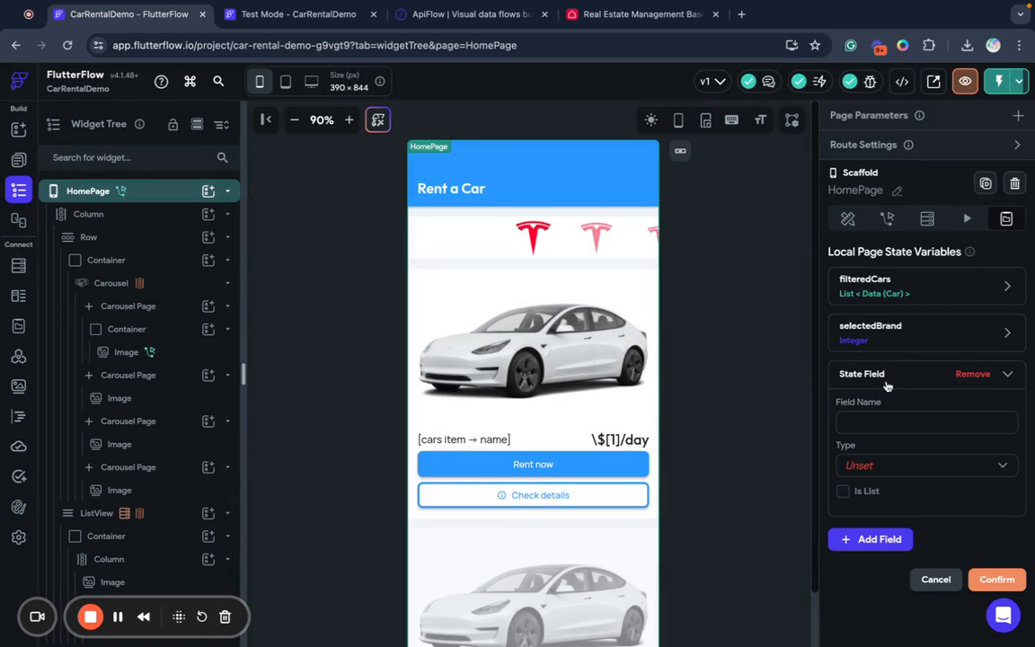
{"action": "type", "text": "dataUs"}
{"action": "key", "text": "BackSpace"}
{"action": "key", "text": "BackSpace"}
{"action": "type", "text": "IsReady"}
{"action": "left_click", "coordinate": [880, 464]}
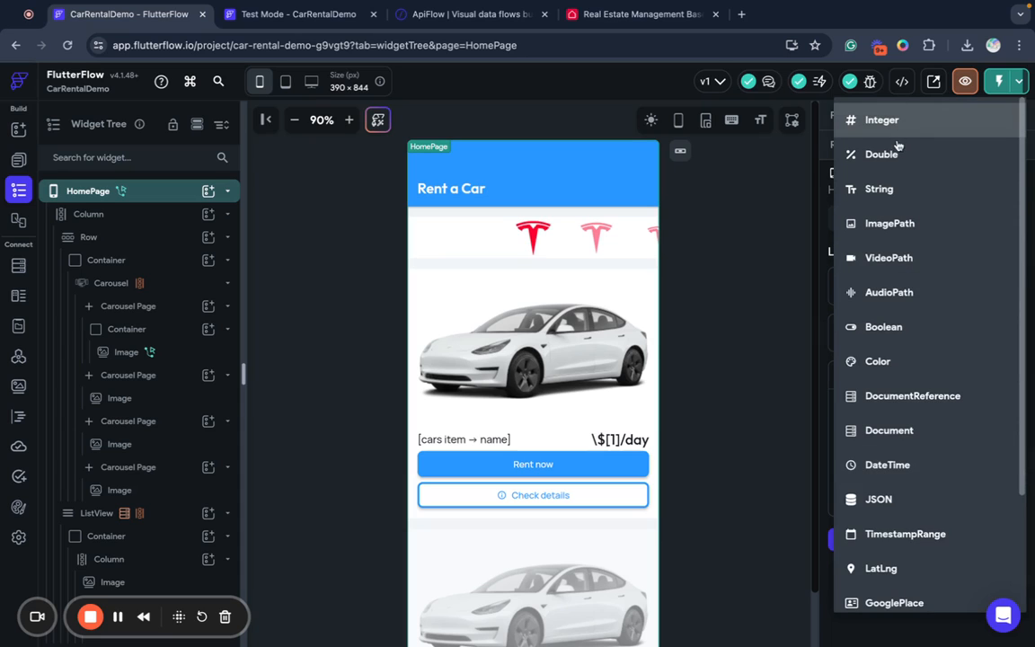
{"action": "left_click", "coordinate": [894, 328]}
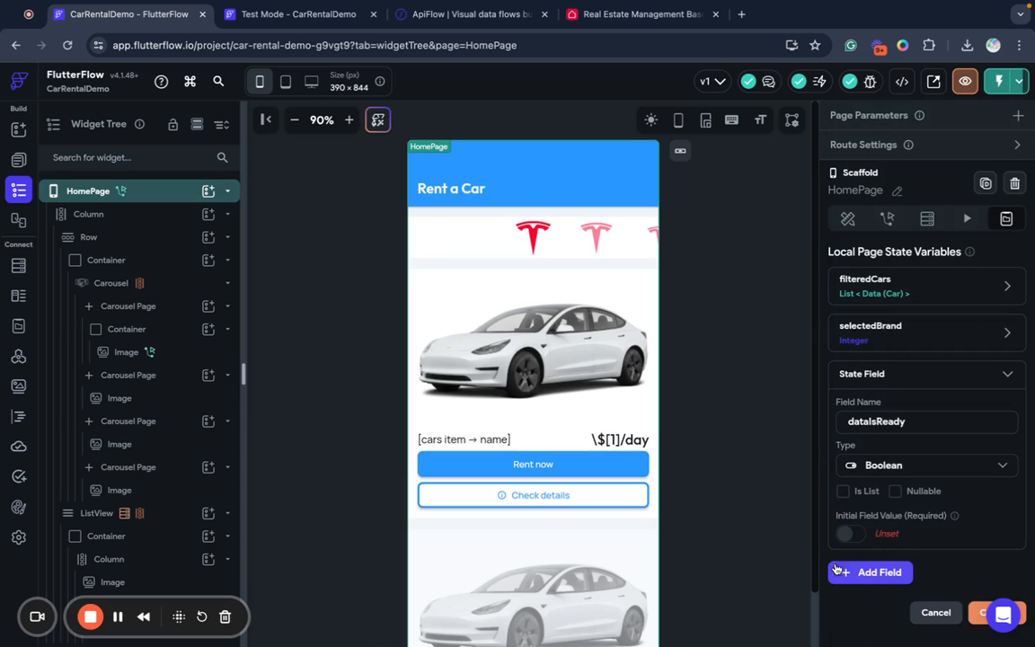
{"action": "left_click", "coordinate": [849, 535]}
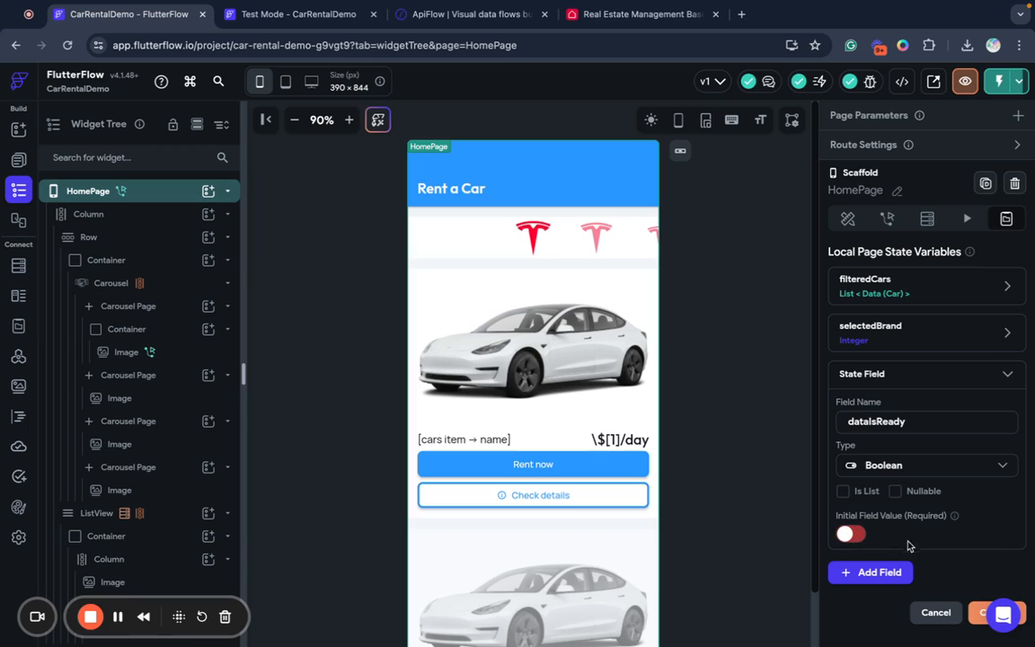
{"action": "left_click", "coordinate": [972, 613]}
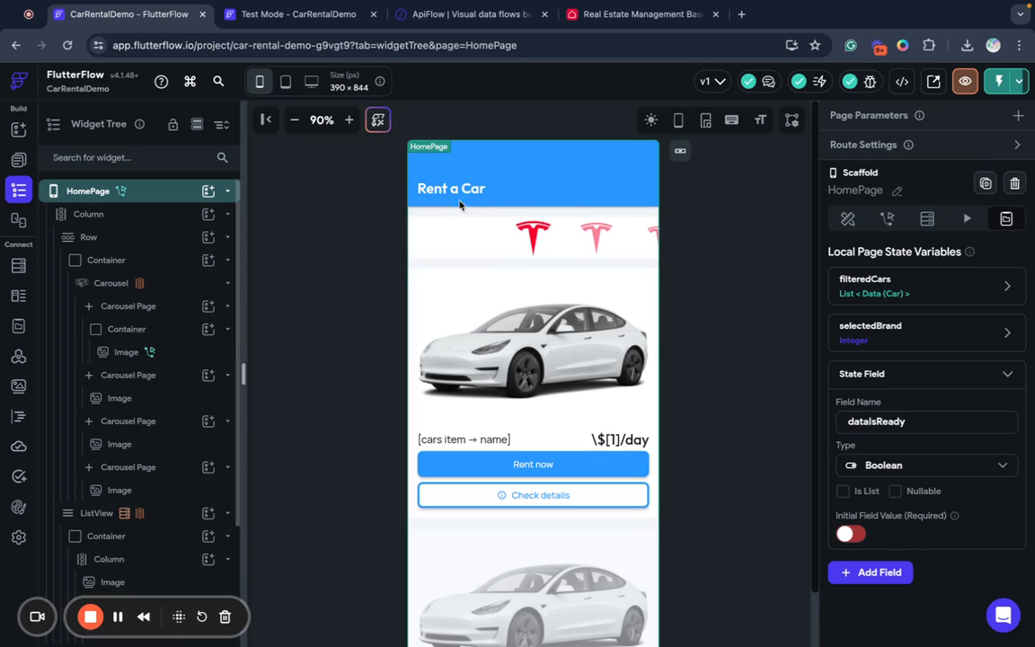
Add an Update Page State action where the two parallel branches merge at the end of HomePage's On Page Load flow.
{"action": "left_click", "coordinate": [886, 220]}
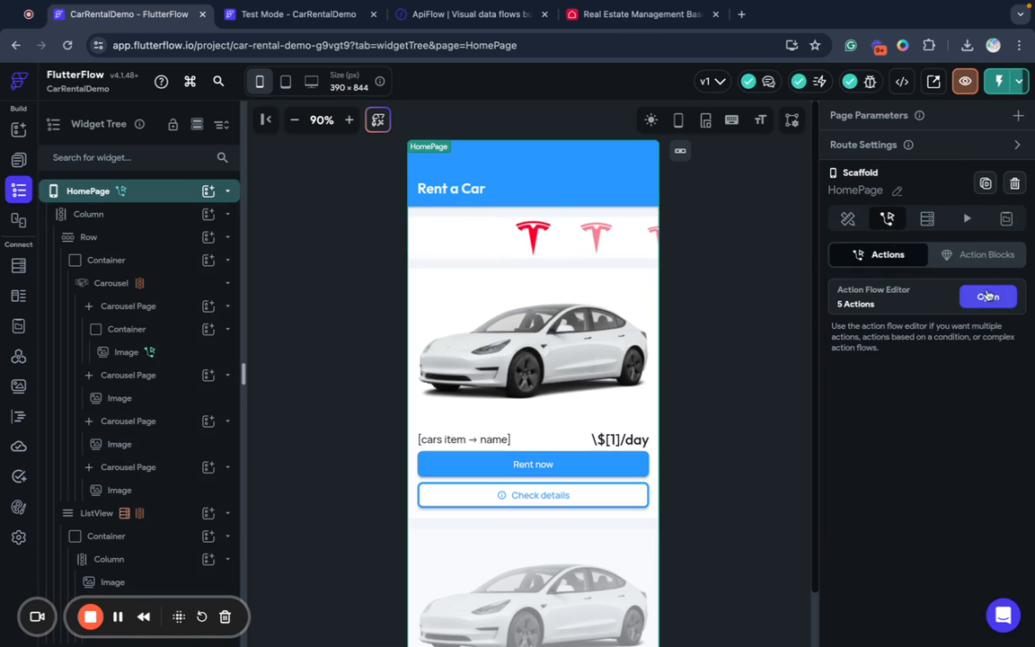
{"action": "left_click", "coordinate": [986, 296]}
{"action": "scroll", "coordinate": [582, 280], "scroll_direction": "down", "scroll_amount": 5}
{"action": "scroll", "coordinate": [580, 280], "scroll_direction": "up", "scroll_amount": 4}
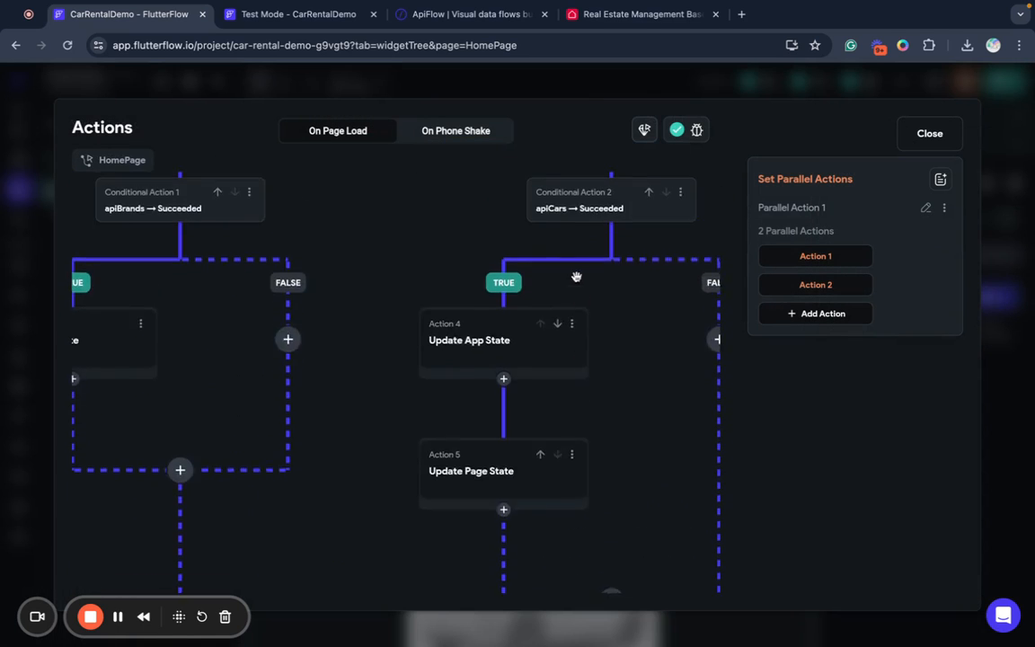
{"action": "scroll", "coordinate": [425, 336], "scroll_direction": "up", "scroll_amount": 3}
{"action": "scroll", "coordinate": [482, 381], "scroll_direction": "down", "scroll_amount": 8}
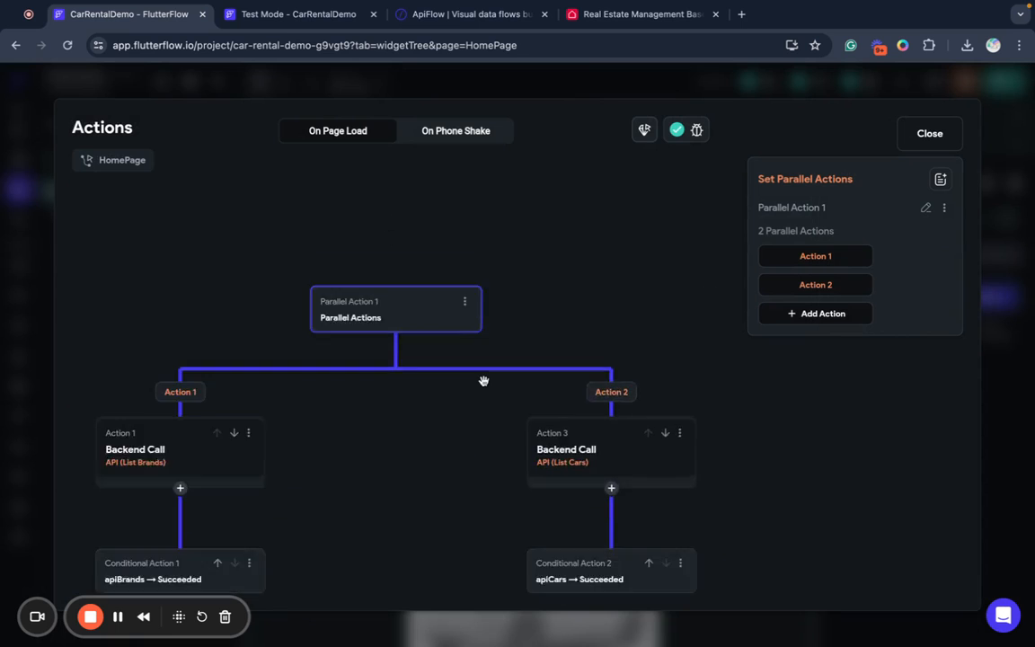
{"action": "scroll", "coordinate": [482, 381], "scroll_direction": "down", "scroll_amount": 1}
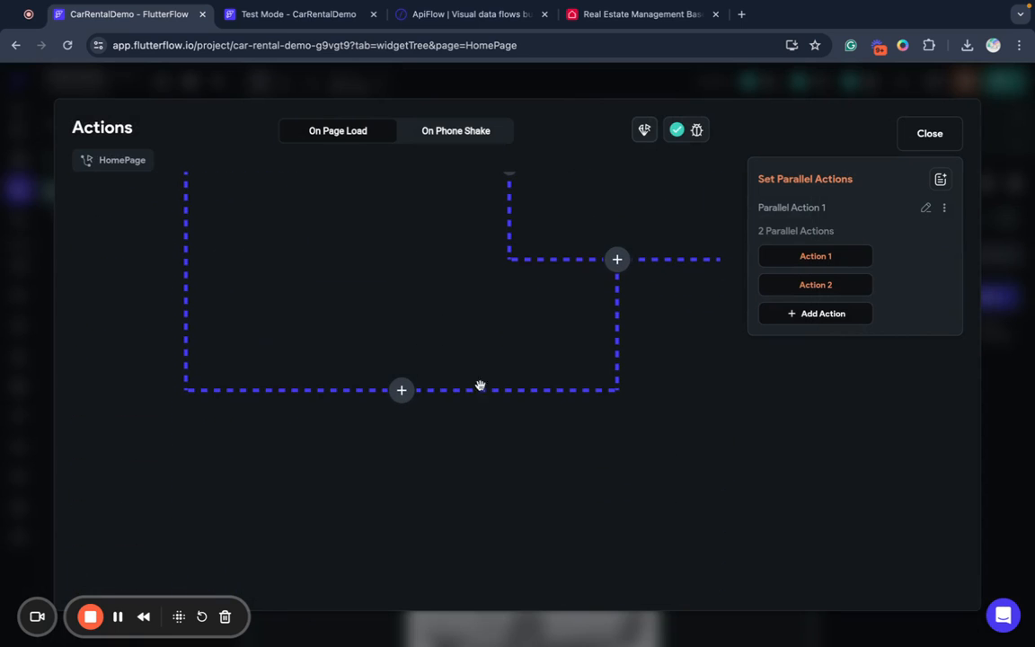
{"action": "scroll", "coordinate": [476, 342], "scroll_direction": "up", "scroll_amount": 1}
{"action": "scroll", "coordinate": [476, 343], "scroll_direction": "up", "scroll_amount": 2}
{"action": "scroll", "coordinate": [477, 343], "scroll_direction": "left", "scroll_amount": 1}
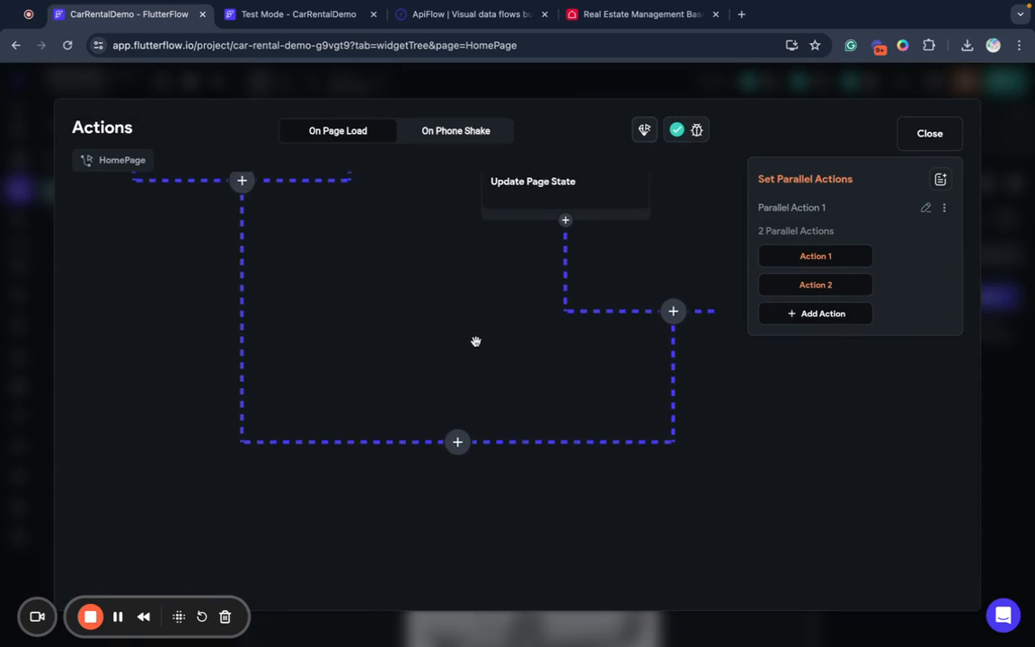
{"action": "left_click", "coordinate": [448, 462]}
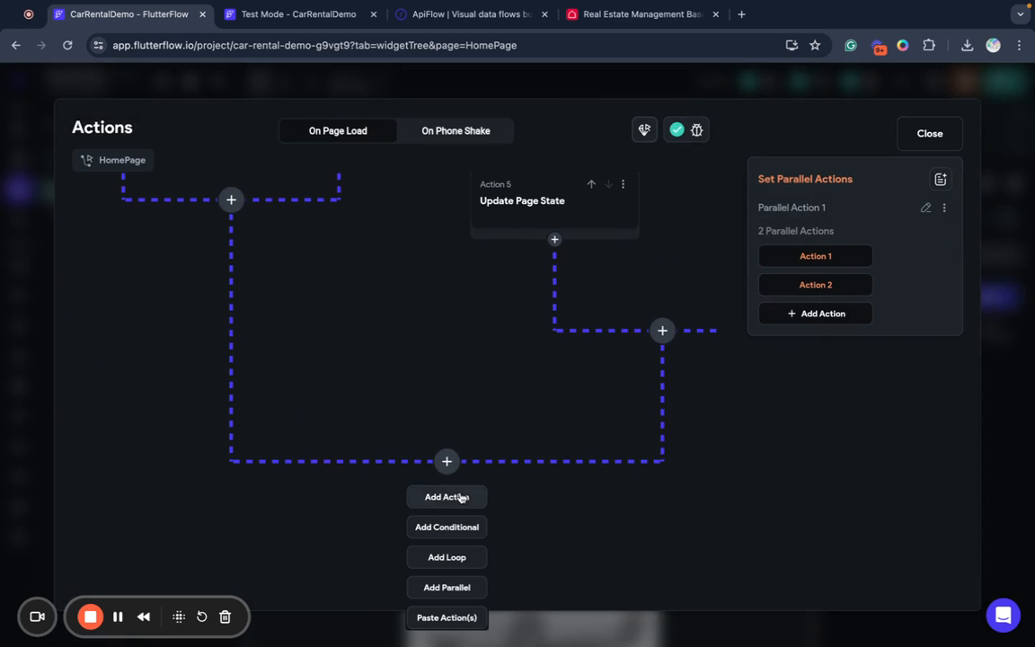
{"action": "left_click", "coordinate": [456, 496]}
{"action": "left_click", "coordinate": [792, 403]}
{"action": "left_click", "coordinate": [795, 406]}
{"action": "left_click", "coordinate": [798, 418]}
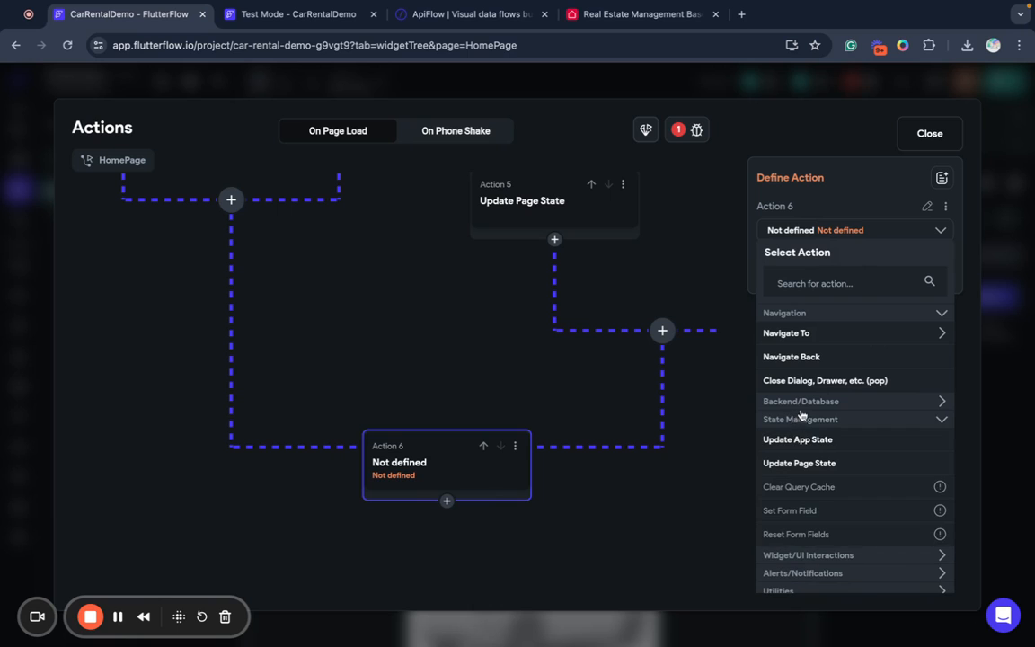
{"action": "left_click", "coordinate": [805, 466]}
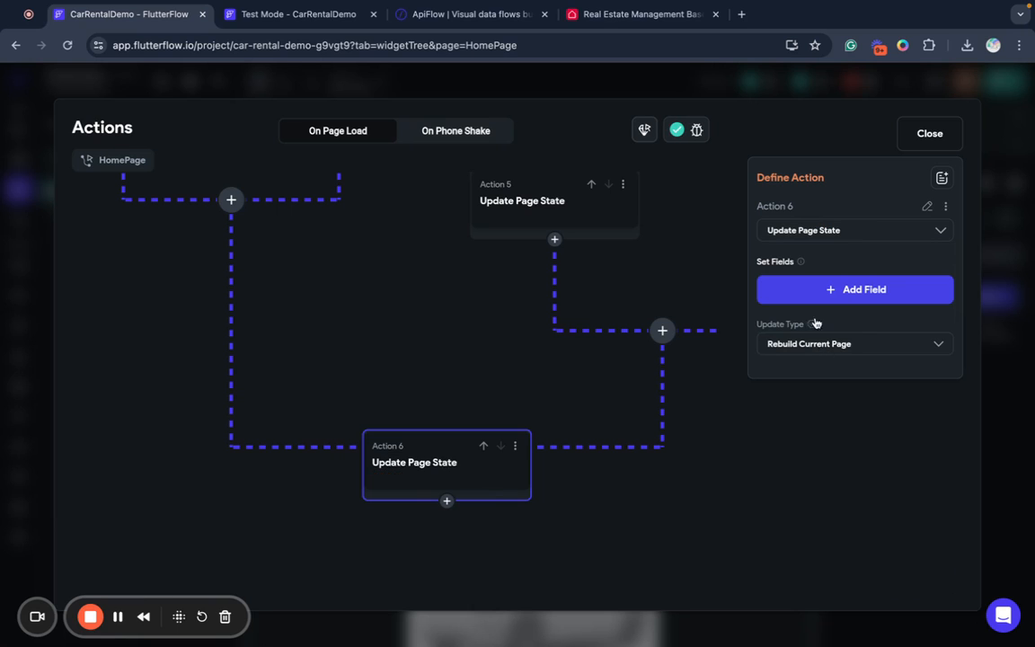
Make the new page state action set dataIsReady to True and close the action flow.
{"action": "left_click", "coordinate": [793, 291]}
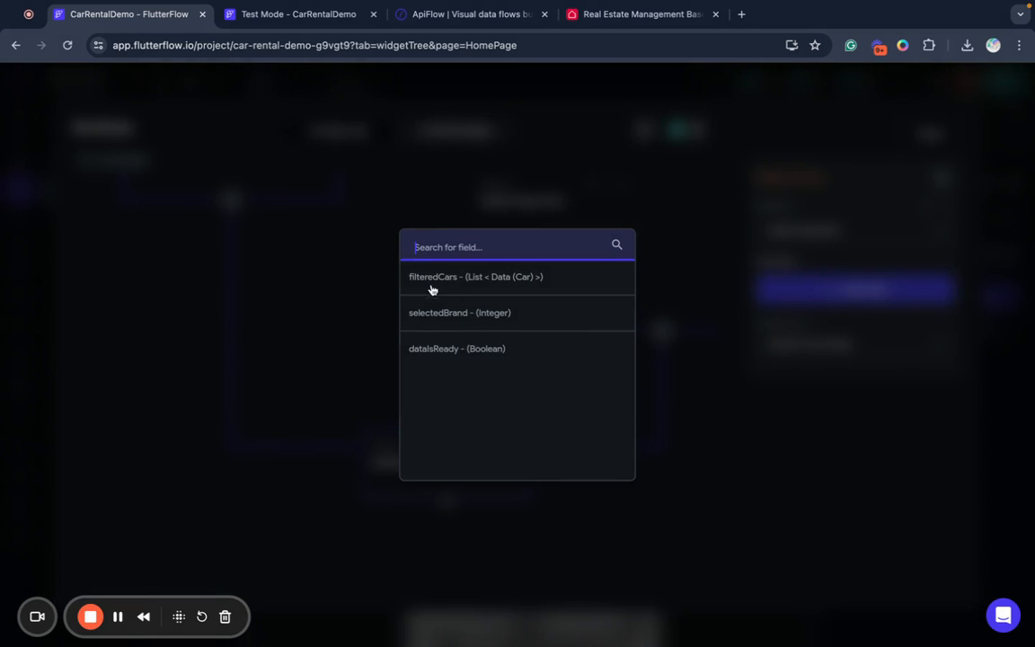
{"action": "left_click", "coordinate": [435, 350]}
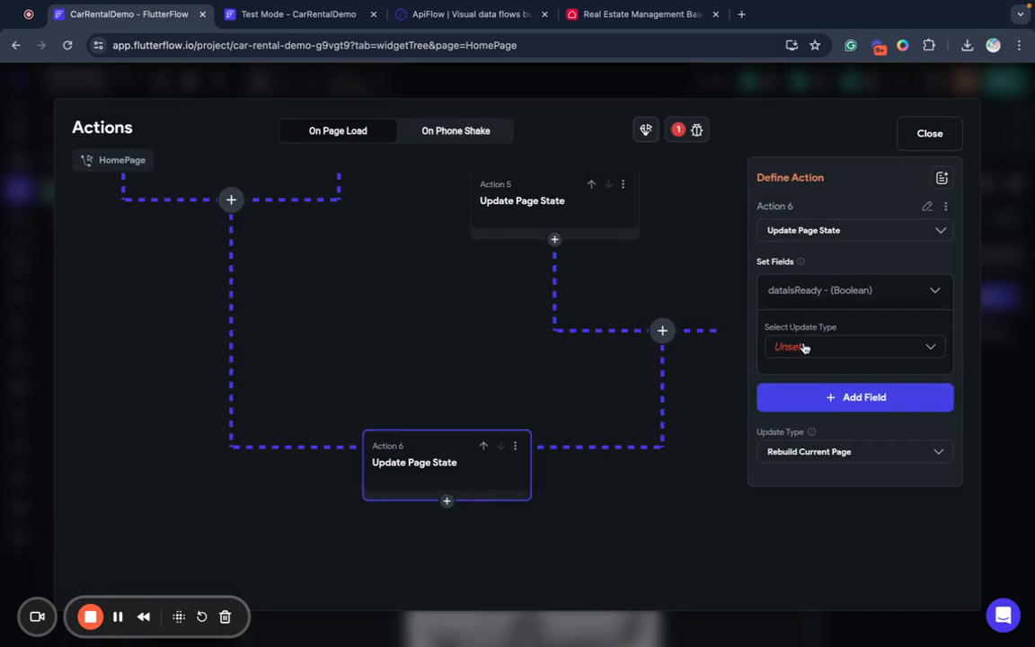
{"action": "left_click", "coordinate": [801, 347]}
{"action": "left_click", "coordinate": [809, 349]}
{"action": "left_click", "coordinate": [798, 395]}
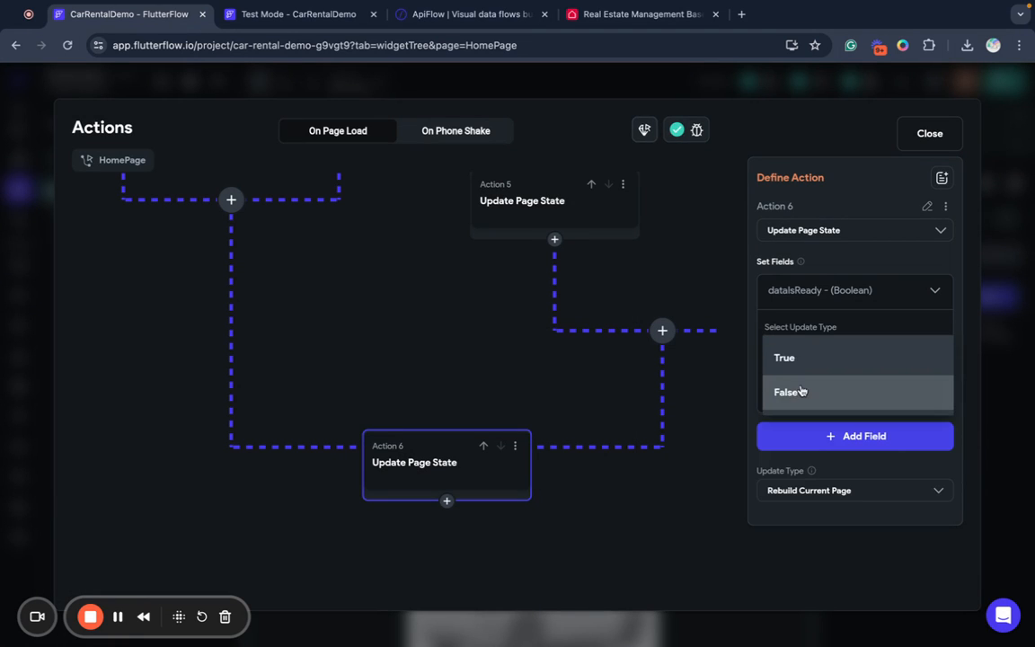
{"action": "left_click", "coordinate": [801, 361]}
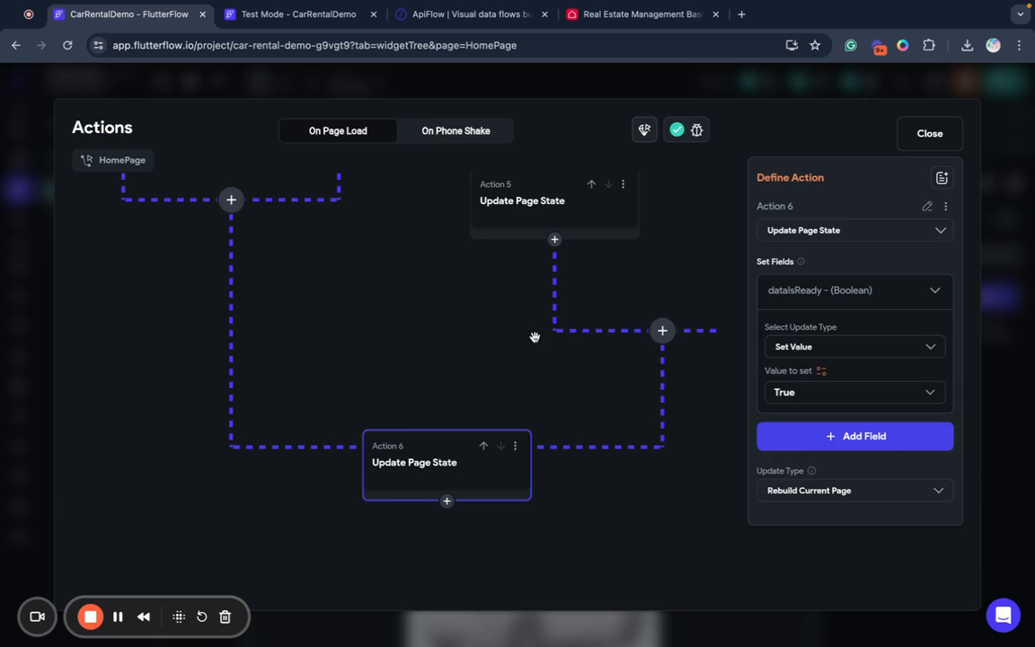
{"action": "left_click", "coordinate": [930, 134]}
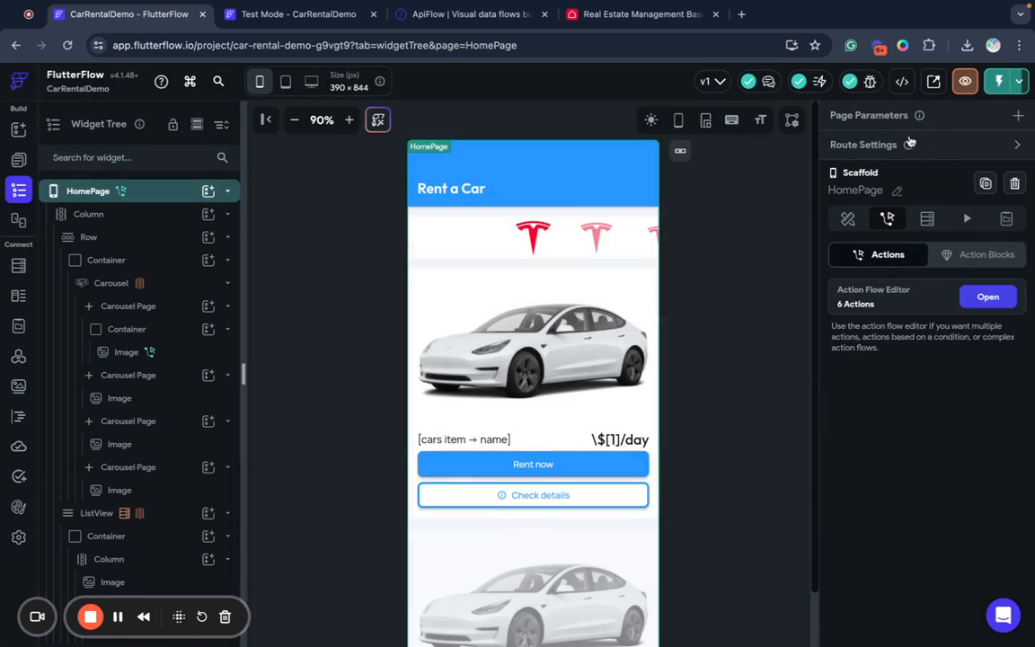
Insert a ConditionalBuilder into the Container that holds the brands Carousel, placing the Carousel in its If branch.
{"action": "left_click", "coordinate": [447, 257]}
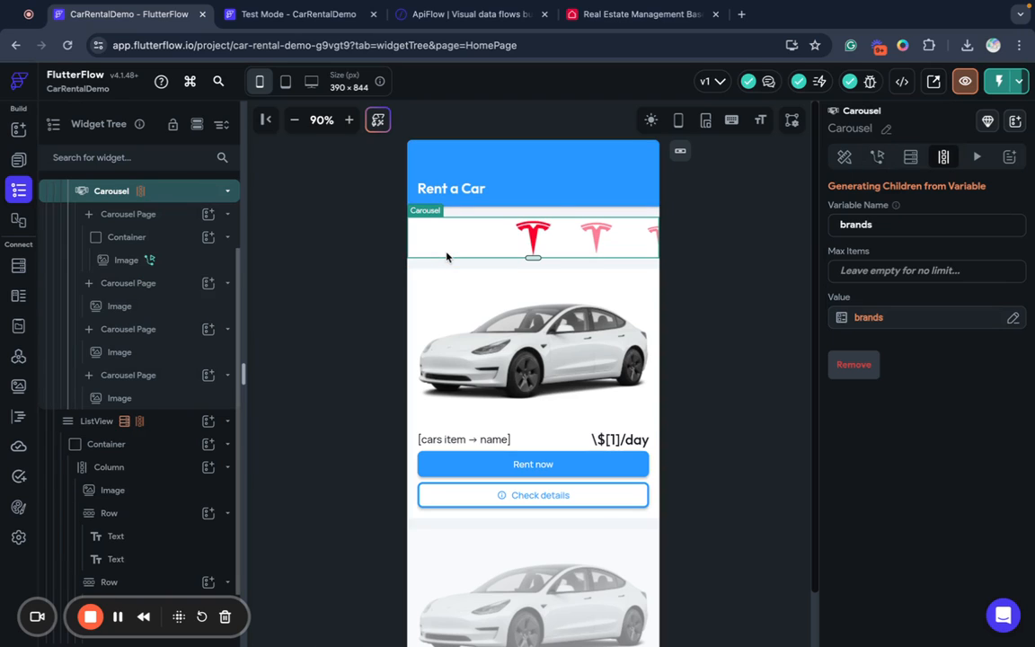
{"action": "scroll", "coordinate": [206, 321], "scroll_direction": "up", "scroll_amount": 1}
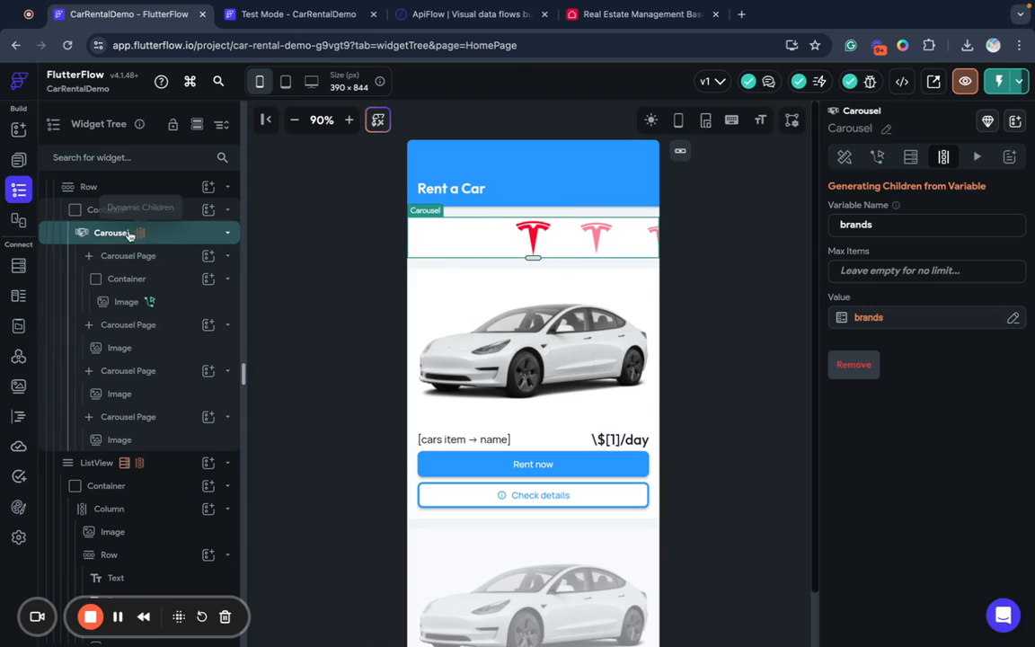
{"action": "left_click", "coordinate": [209, 211]}
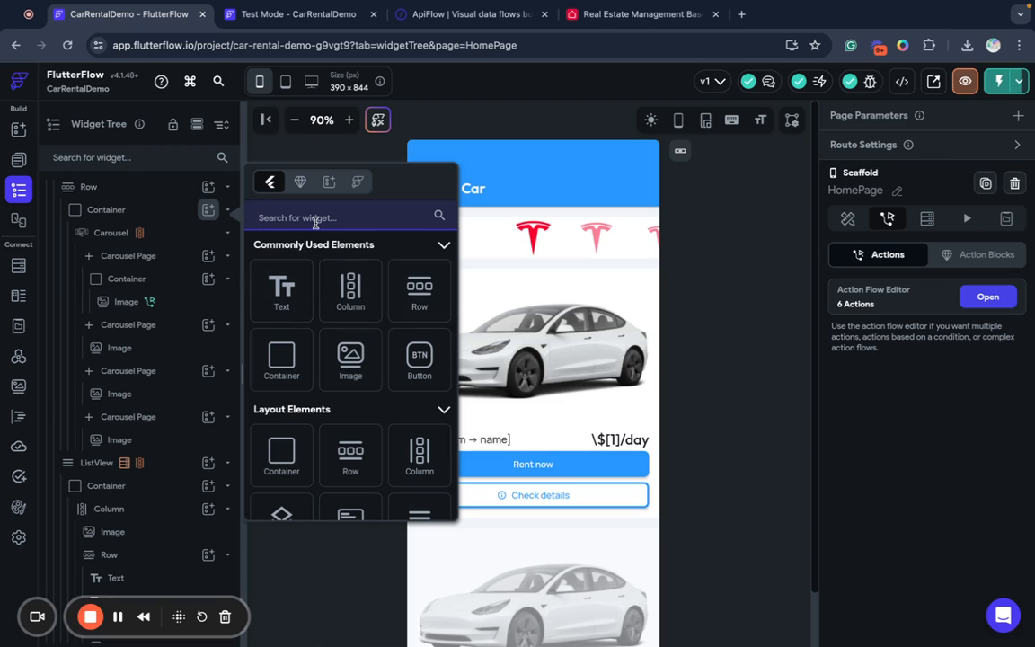
{"action": "type", "text": "con"}
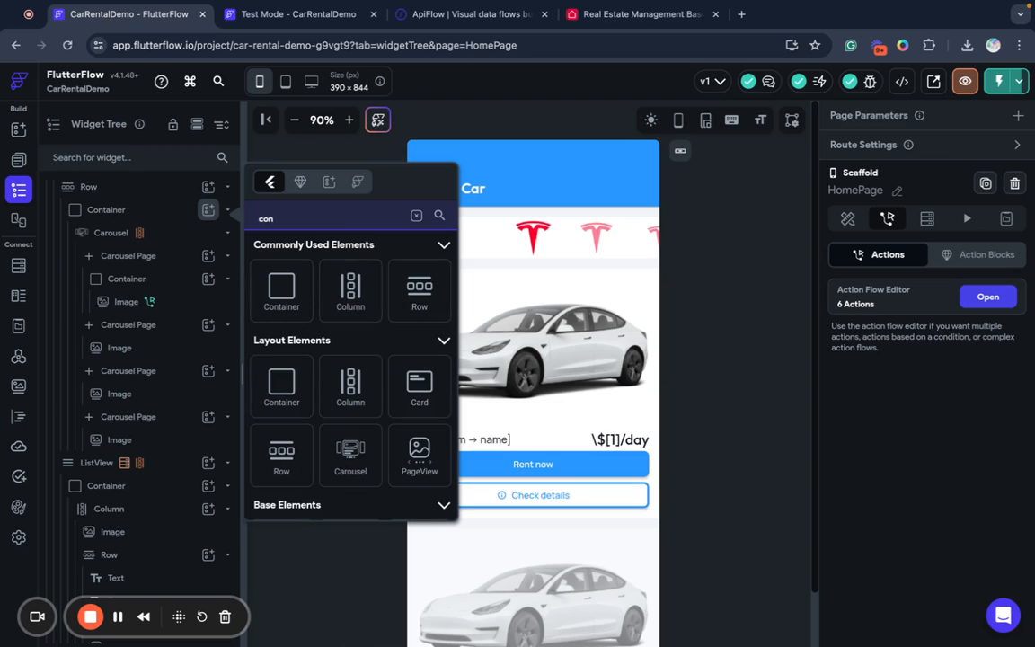
{"action": "type", "text": "dit"}
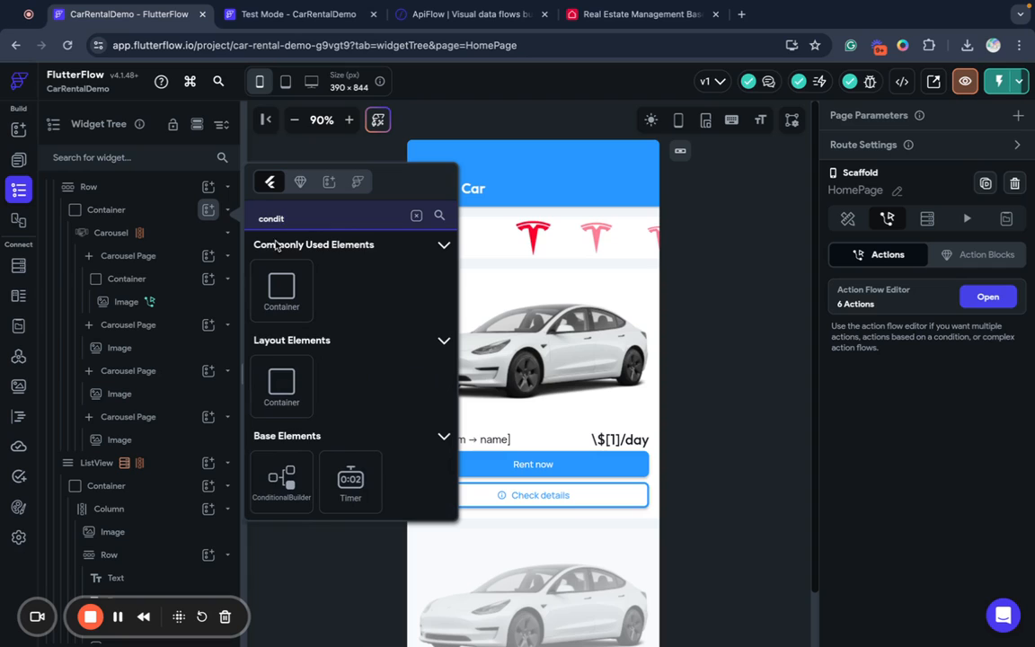
{"action": "left_click", "coordinate": [281, 481]}
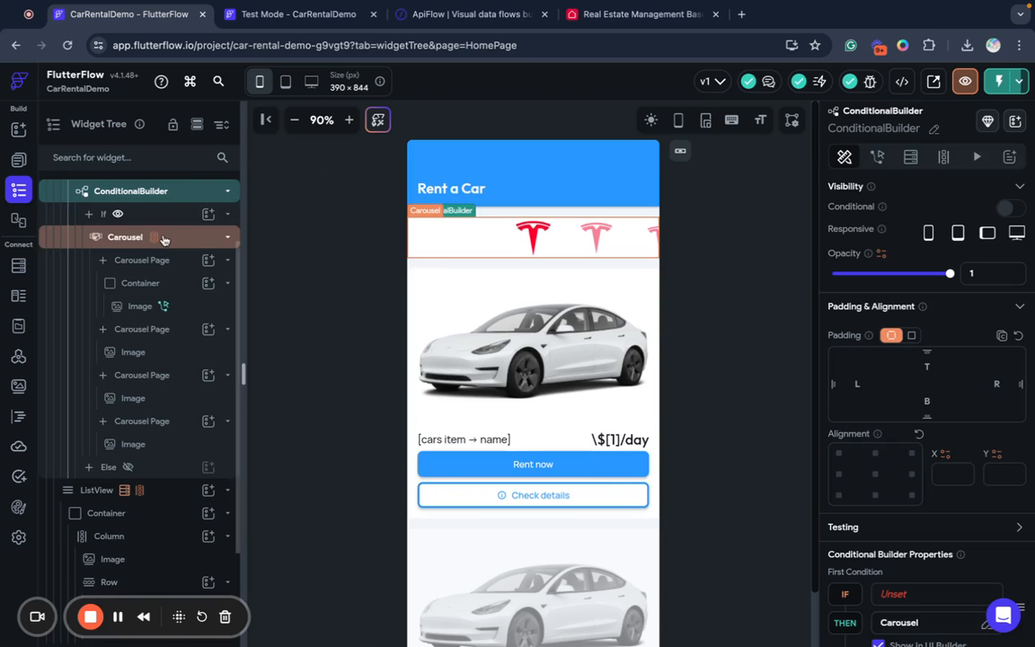
Start the ConditionalBuilder's first IF condition with the page state variable dataIsReady as the first value.
{"action": "scroll", "coordinate": [162, 241], "scroll_direction": "up", "scroll_amount": 1}
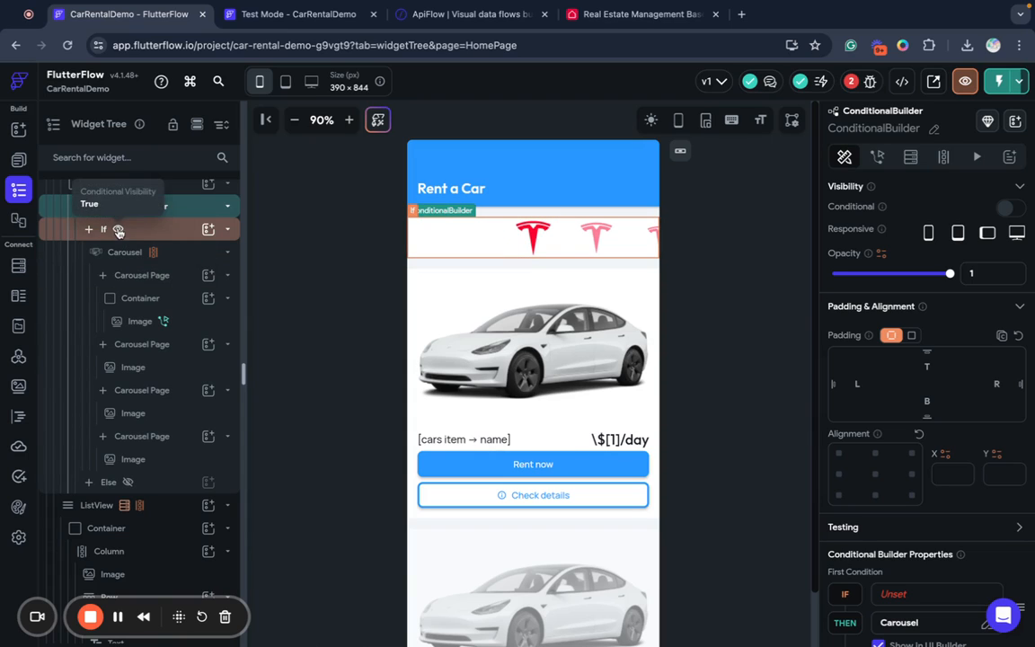
{"action": "left_click", "coordinate": [143, 230]}
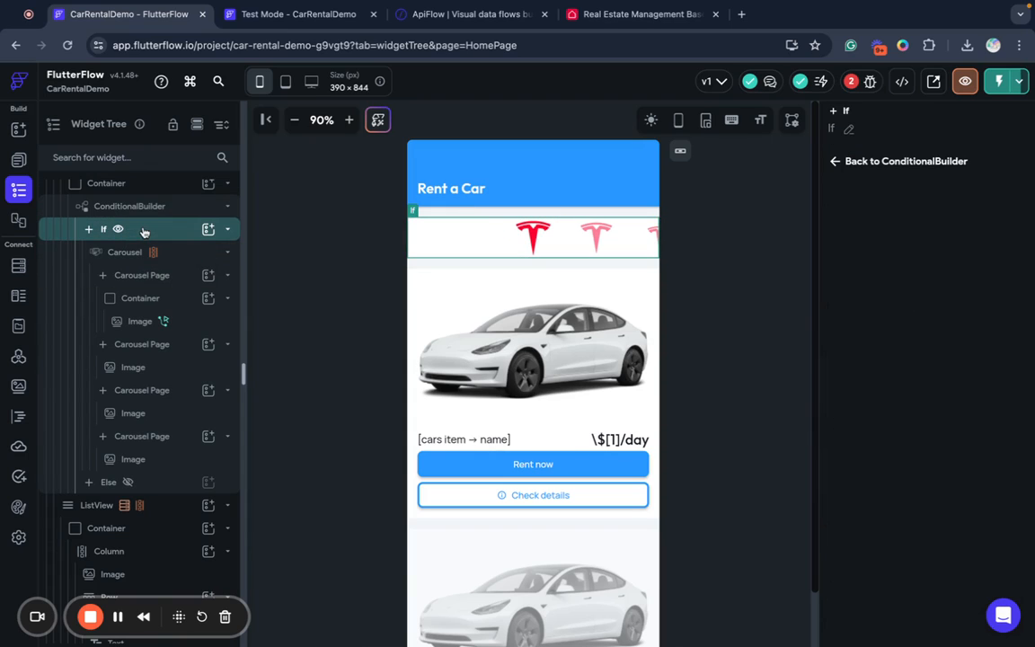
{"action": "left_click", "coordinate": [837, 161]}
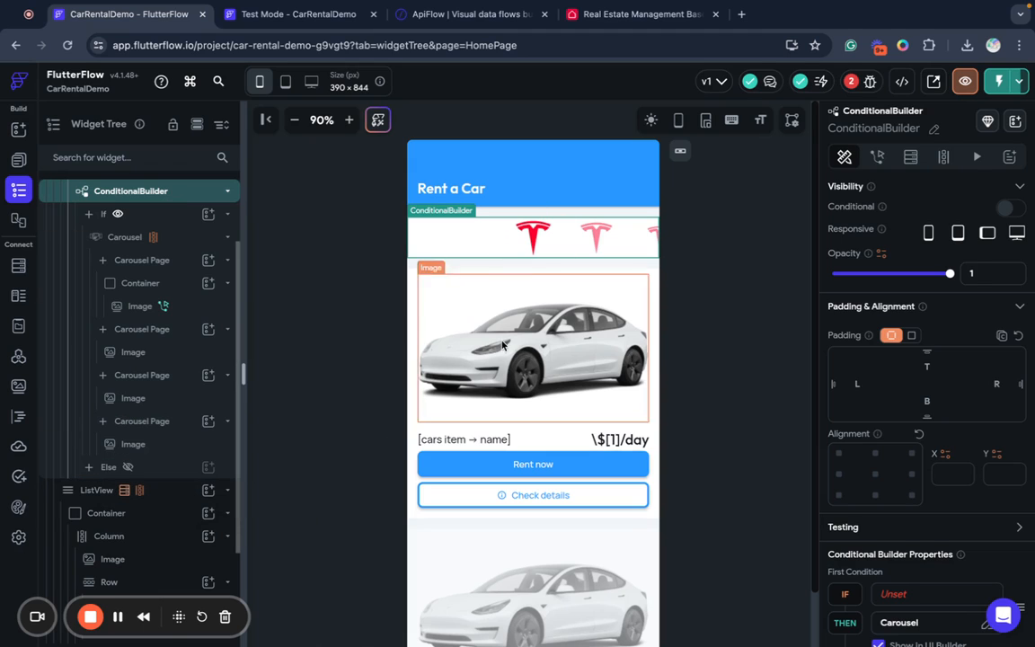
{"action": "scroll", "coordinate": [886, 451], "scroll_direction": "down", "scroll_amount": 3}
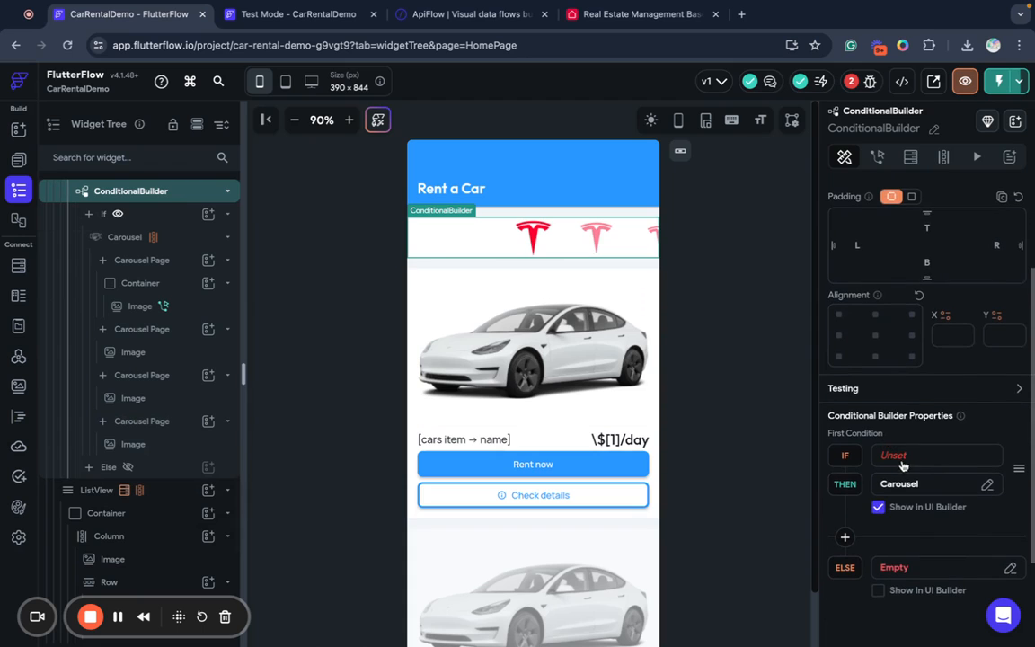
{"action": "left_click", "coordinate": [901, 460]}
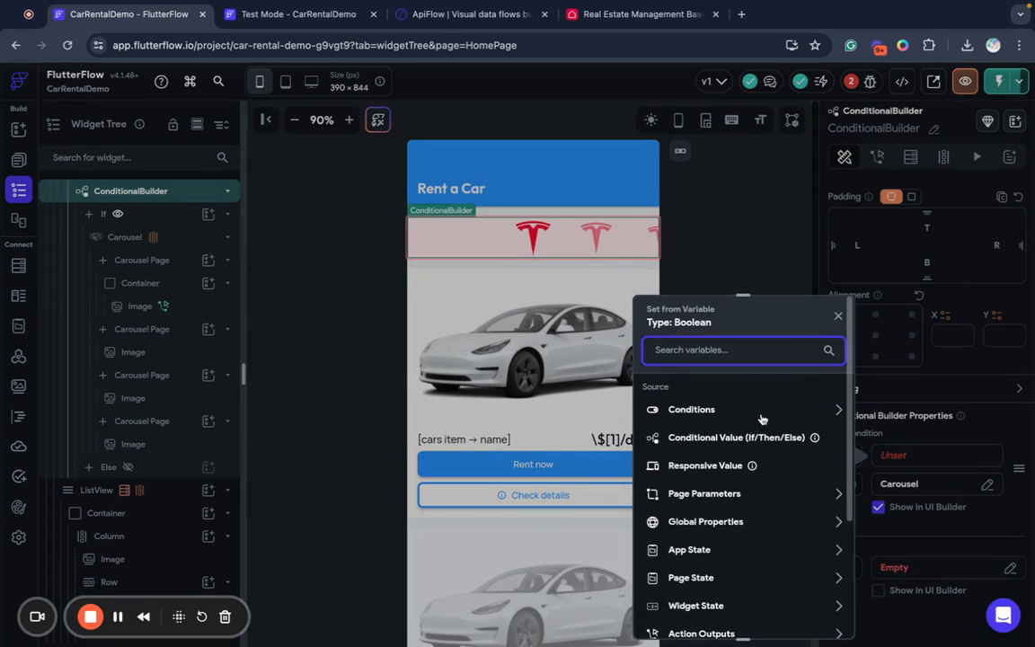
{"action": "left_click", "coordinate": [692, 408]}
{"action": "left_click", "coordinate": [705, 455]}
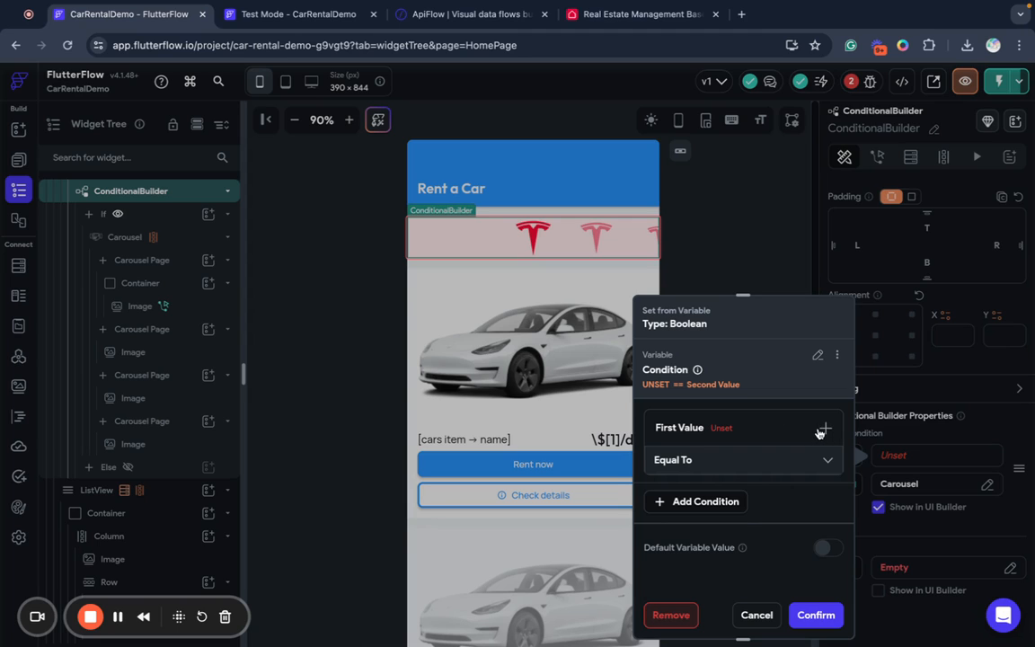
{"action": "left_click", "coordinate": [820, 431]}
{"action": "left_click", "coordinate": [748, 460]}
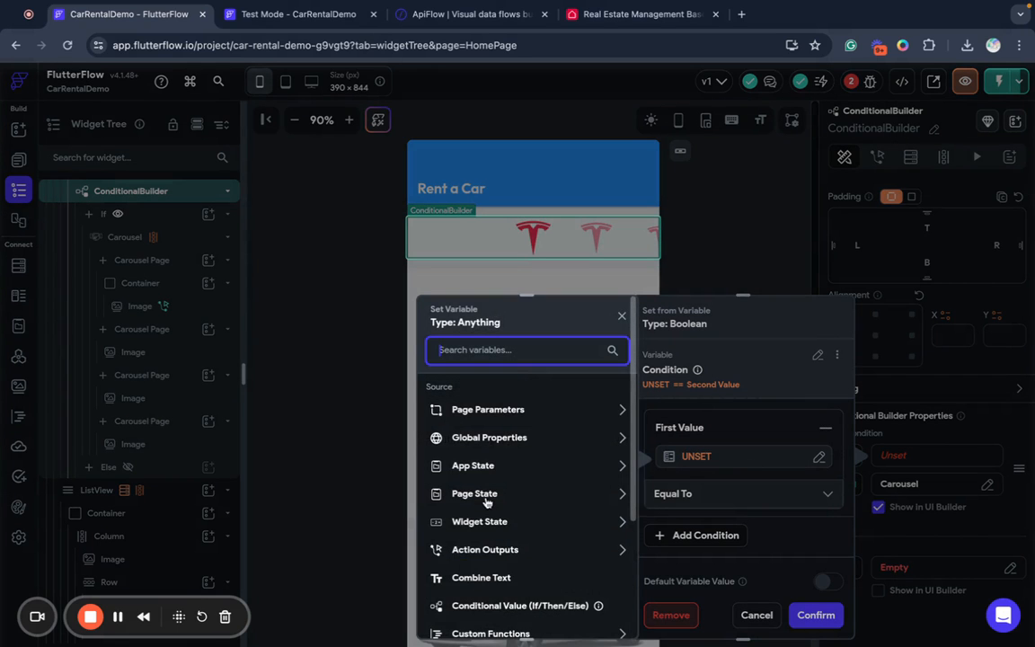
{"action": "left_click", "coordinate": [486, 497]}
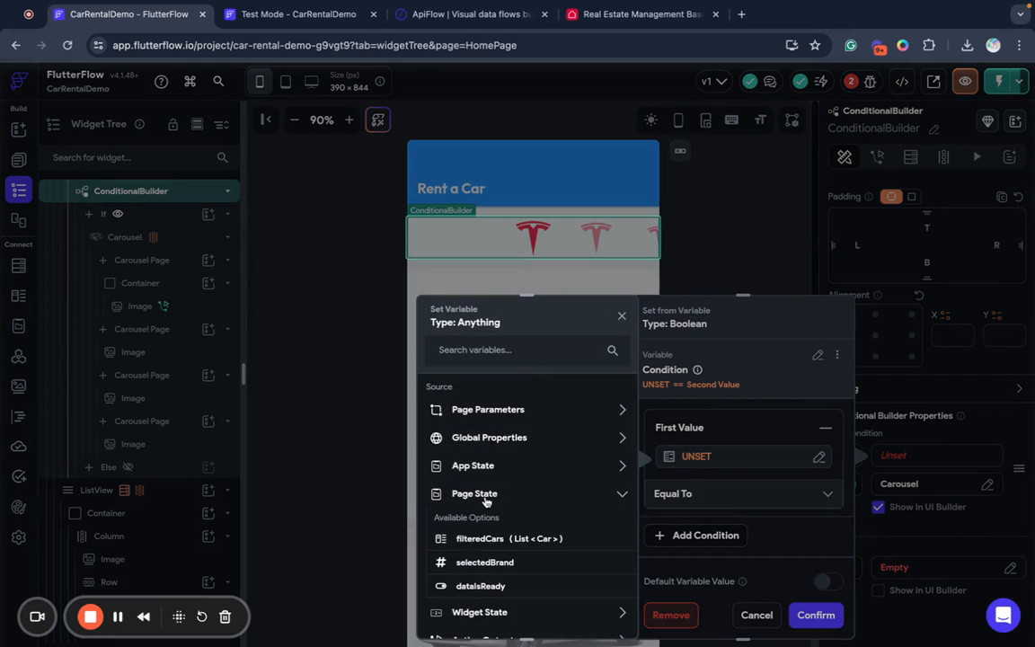
{"action": "left_click", "coordinate": [480, 586]}
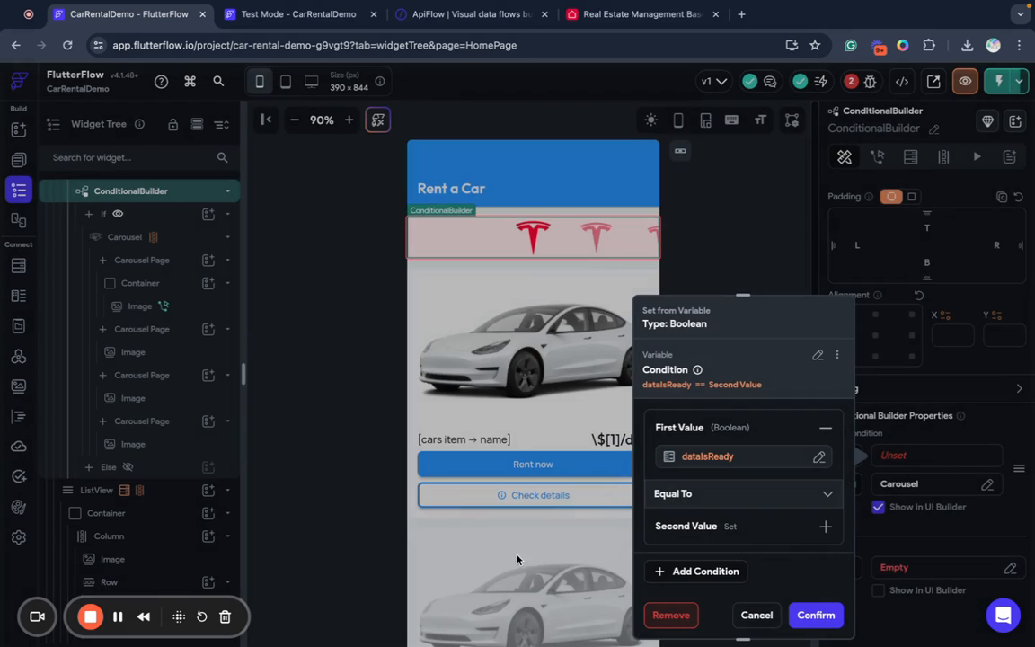
Complete the IF condition by comparing dataIsReady as equal to True and confirm it.
{"action": "left_click", "coordinate": [825, 527]}
{"action": "left_click", "coordinate": [681, 568]}
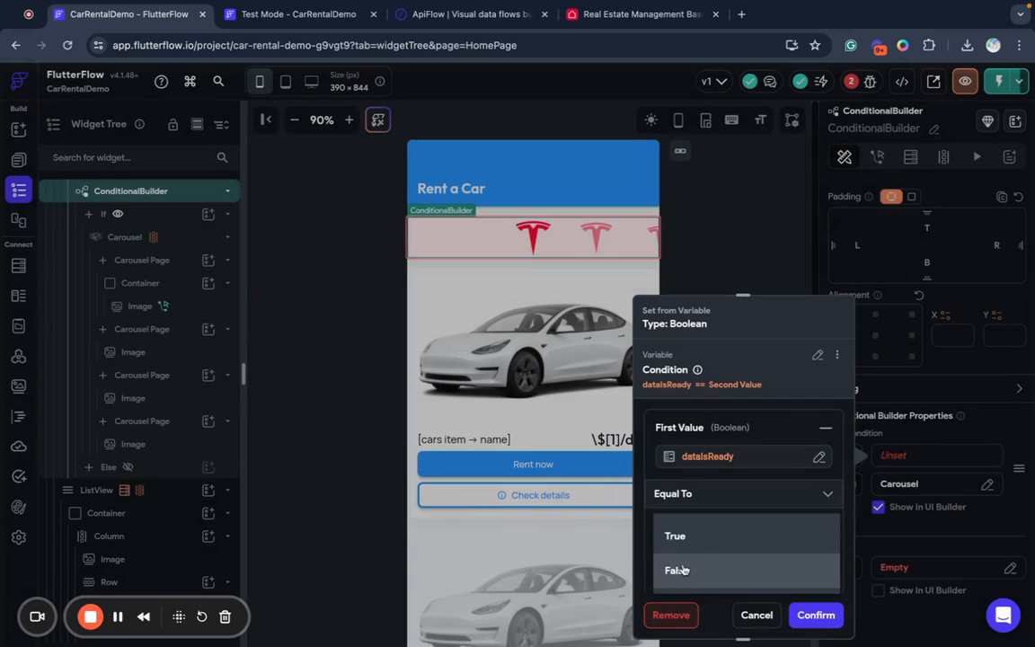
{"action": "left_click", "coordinate": [681, 537]}
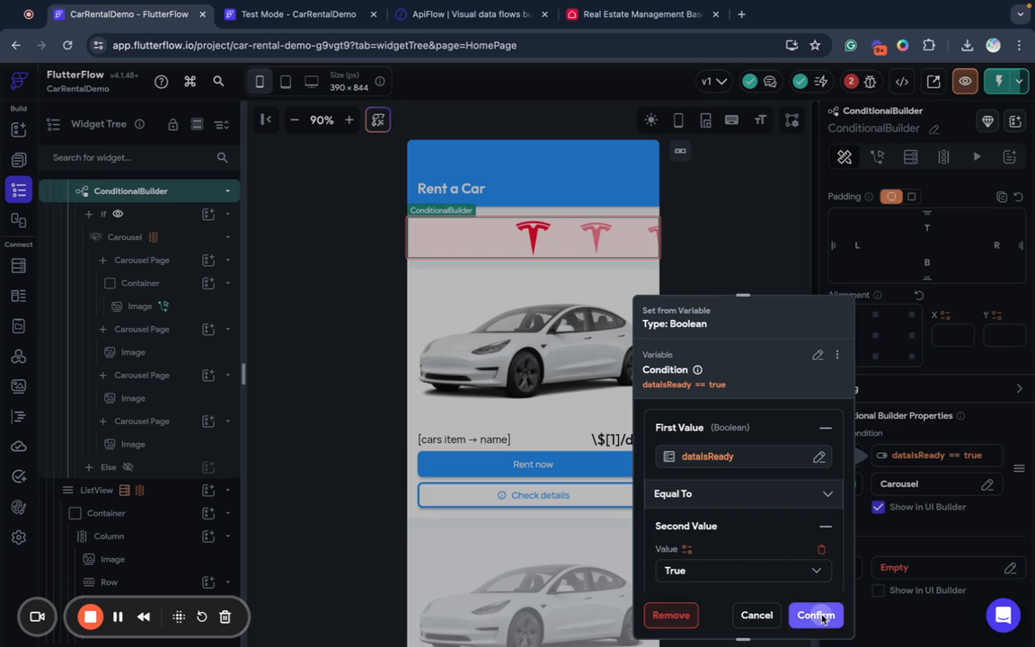
{"action": "left_click", "coordinate": [817, 616]}
Display the ConditionalBuilder's Else branch on the canvas and add a Container to it.
{"action": "scroll", "coordinate": [907, 536], "scroll_direction": "down", "scroll_amount": 3}
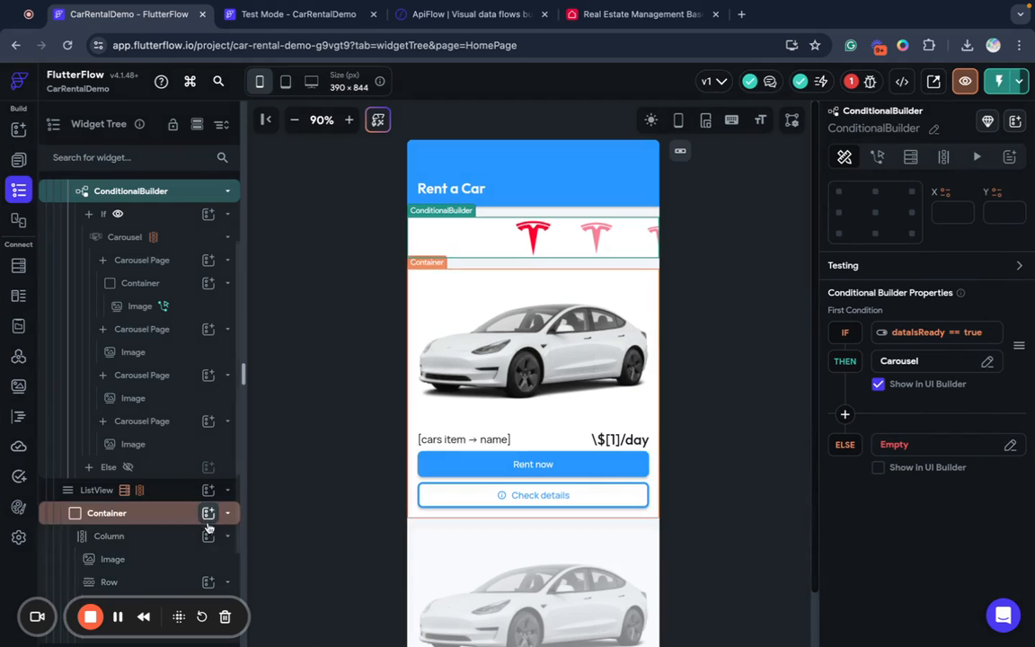
{"action": "left_click", "coordinate": [128, 468]}
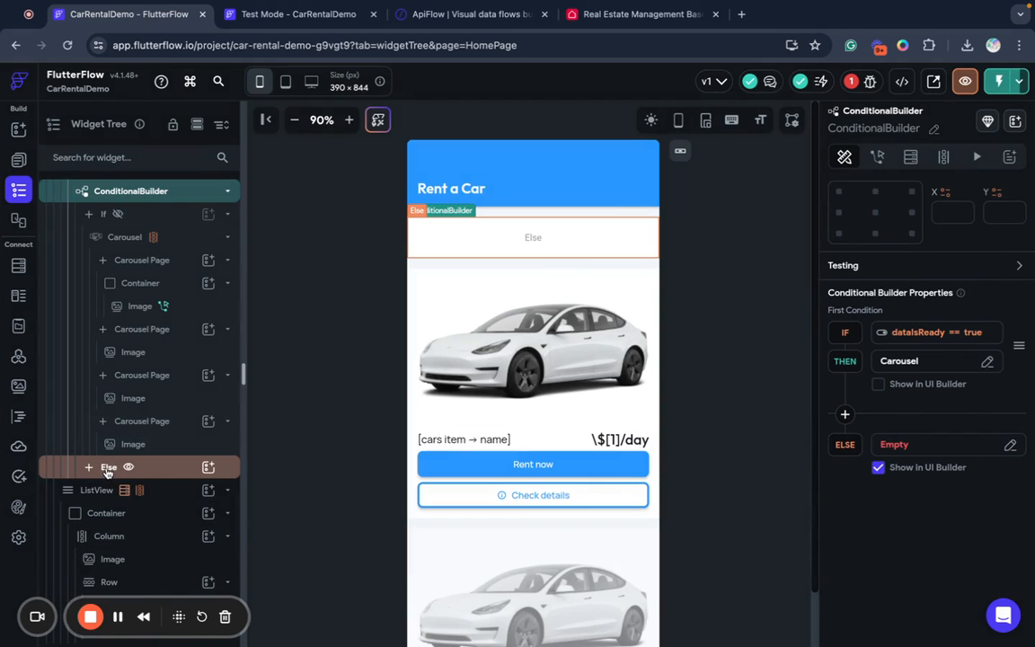
{"action": "left_click", "coordinate": [208, 468]}
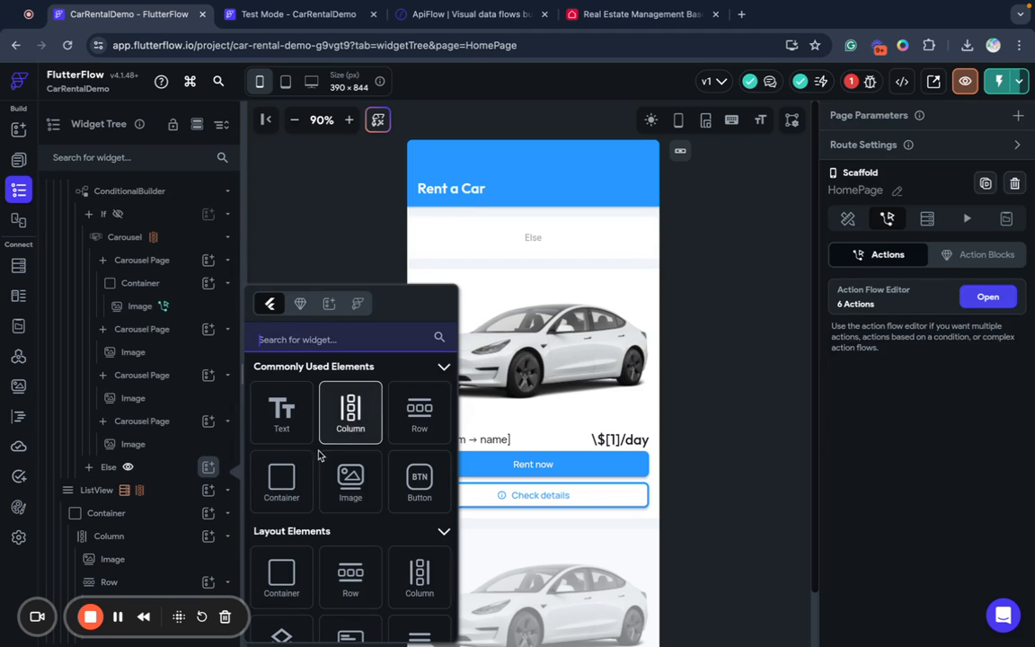
{"action": "left_click", "coordinate": [282, 483]}
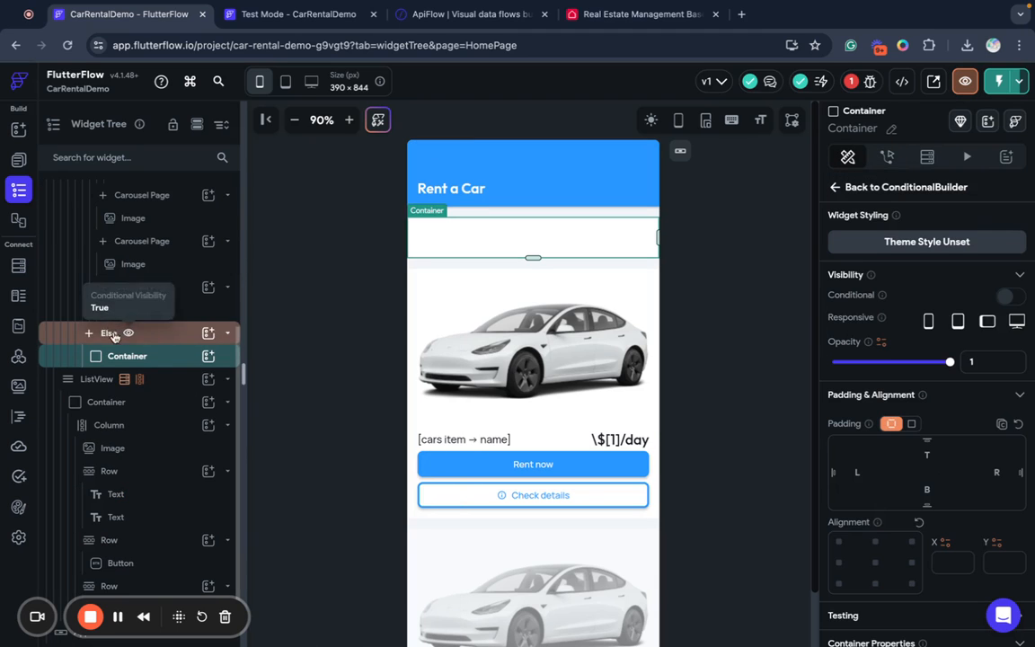
Add a Text widget inside the Else branch's Container and centre the Container's child alignment.
{"action": "left_click", "coordinate": [209, 358]}
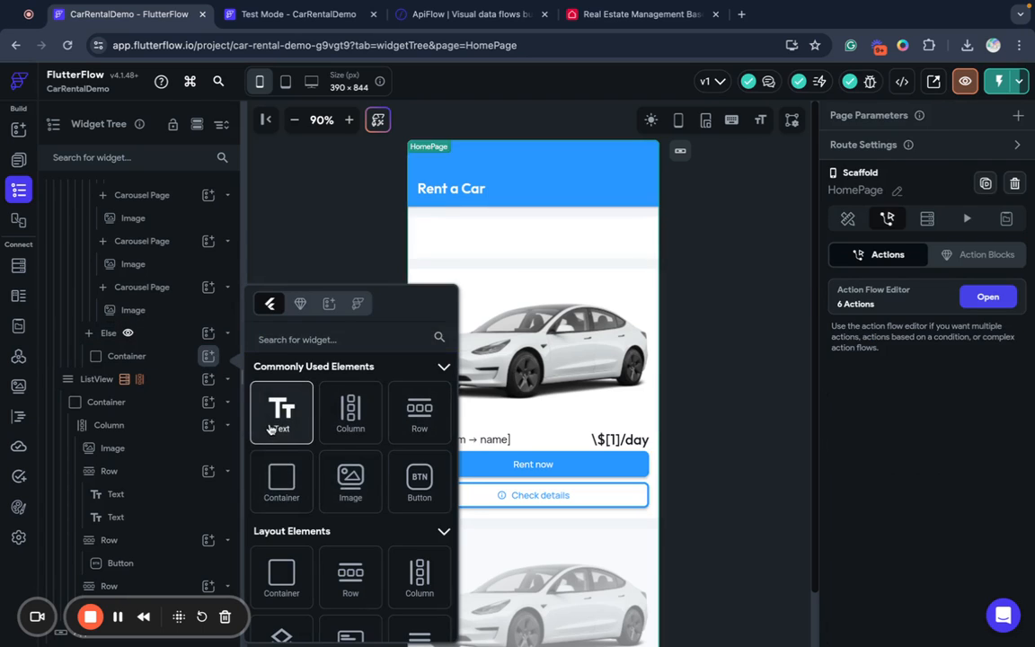
{"action": "left_click", "coordinate": [275, 426]}
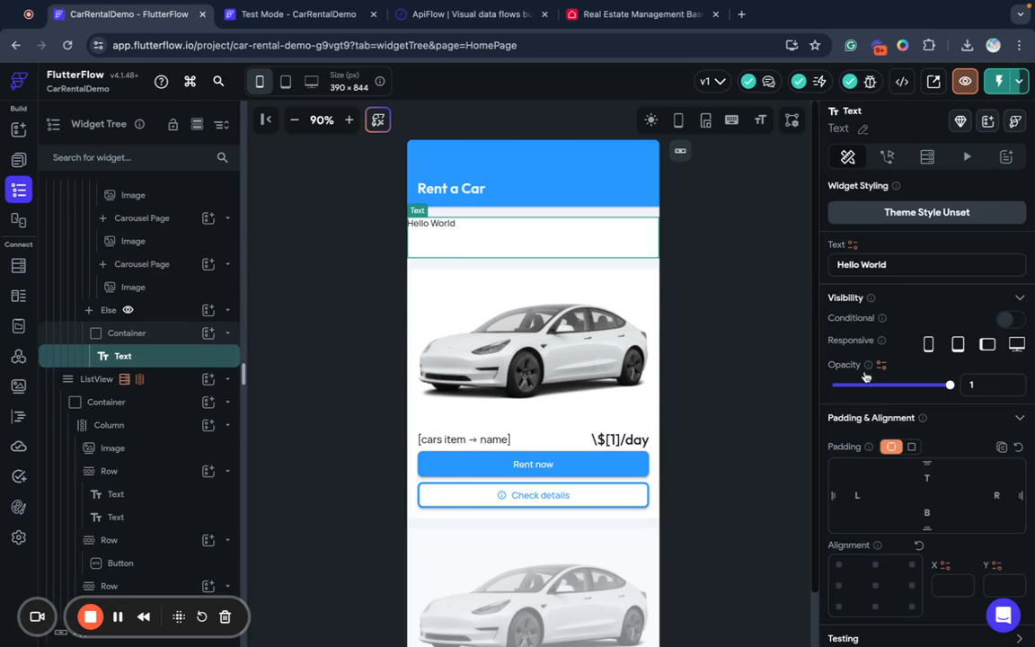
{"action": "left_click", "coordinate": [108, 333]}
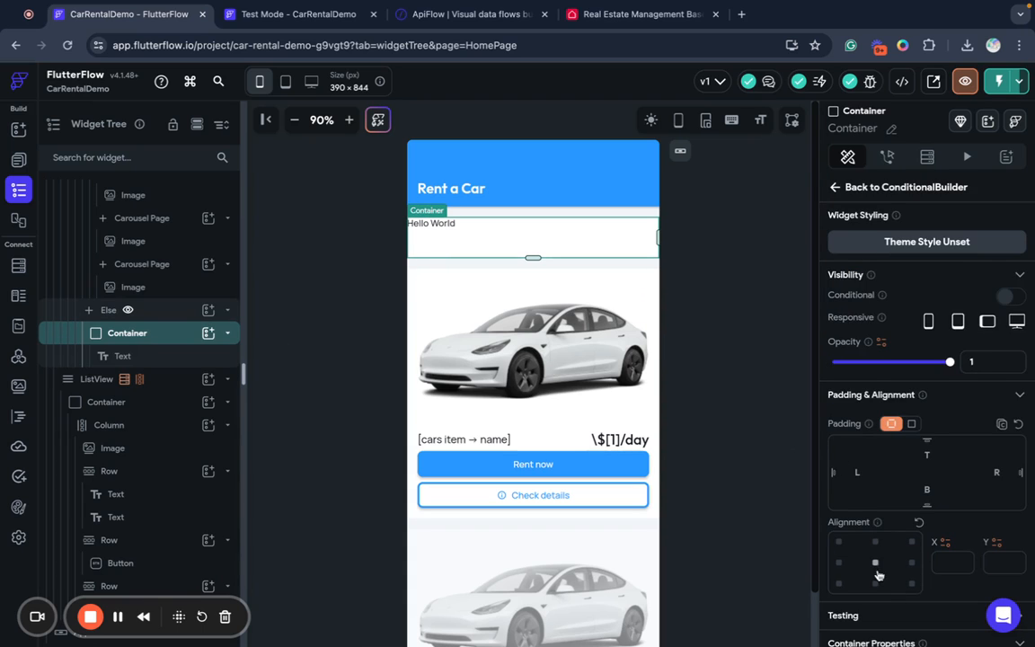
{"action": "scroll", "coordinate": [885, 552], "scroll_direction": "down", "scroll_amount": 3}
{"action": "scroll", "coordinate": [887, 550], "scroll_direction": "down", "scroll_amount": 5}
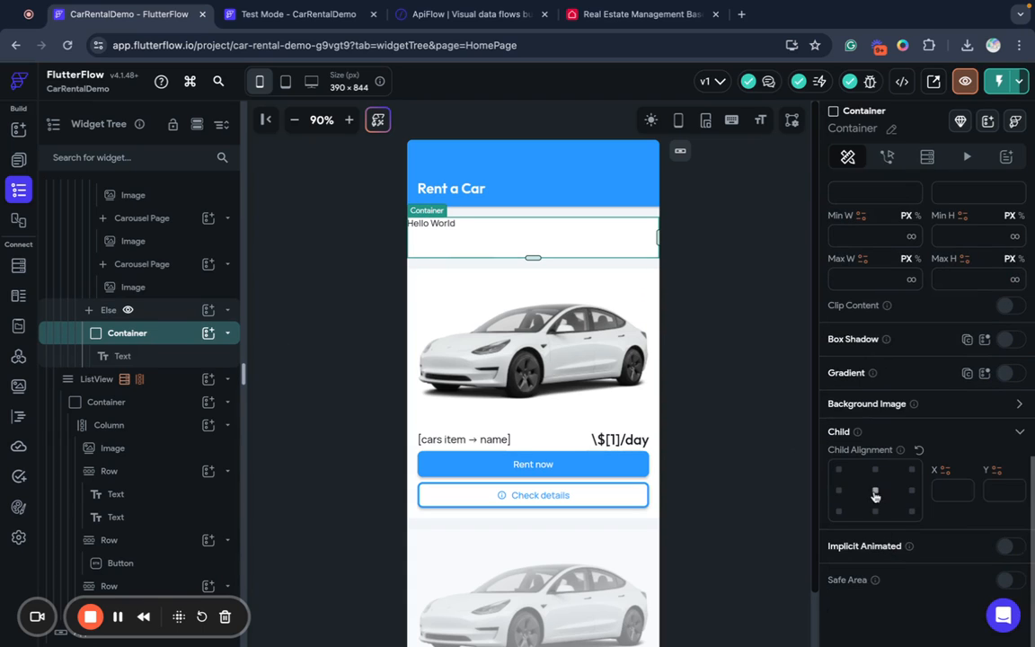
{"action": "left_click", "coordinate": [874, 491]}
Set the Text widget in the Else branch's Container to "Loading brands...".
{"action": "left_click", "coordinate": [121, 333]}
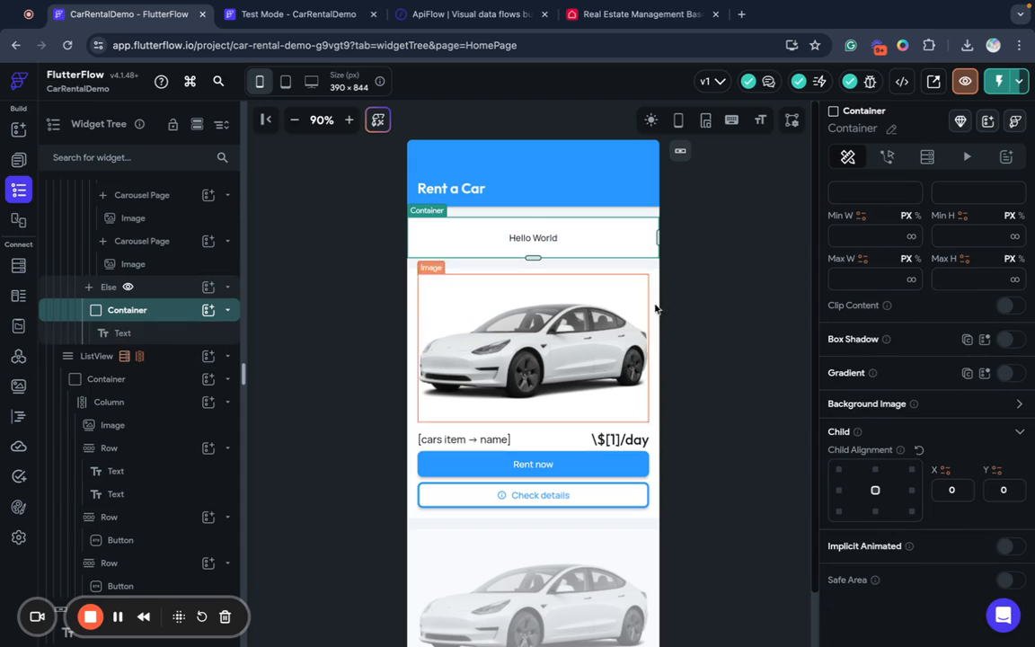
{"action": "scroll", "coordinate": [896, 350], "scroll_direction": "up", "scroll_amount": 5}
{"action": "left_click_drag", "start_coordinate": [885, 265], "coordinate": [806, 269]}
{"action": "type", "text": "Loadin"}
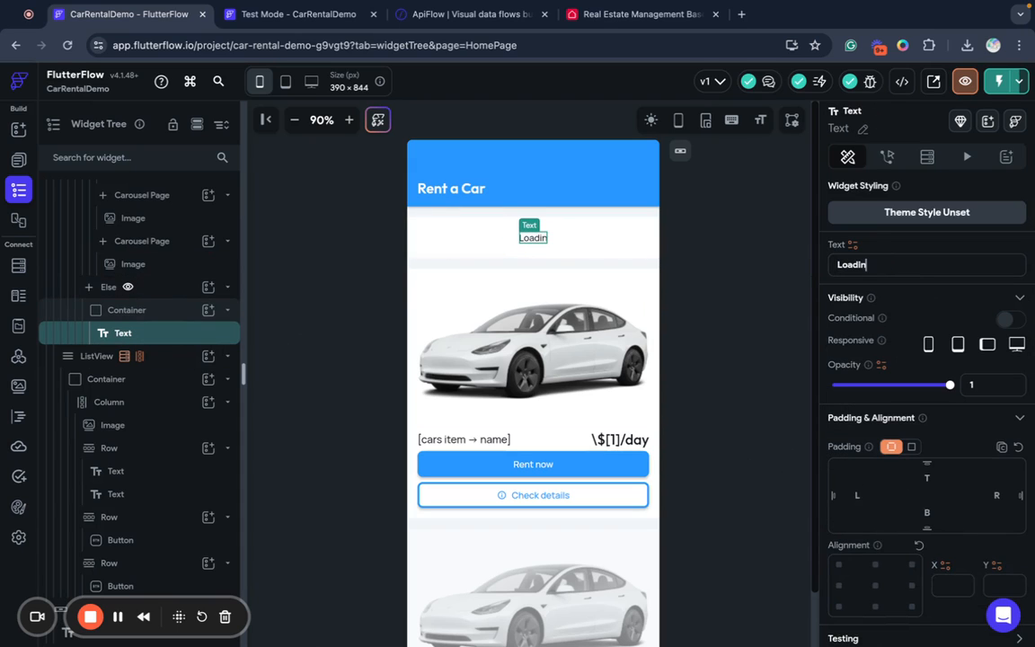
{"action": "type", "text": "g brands..."}
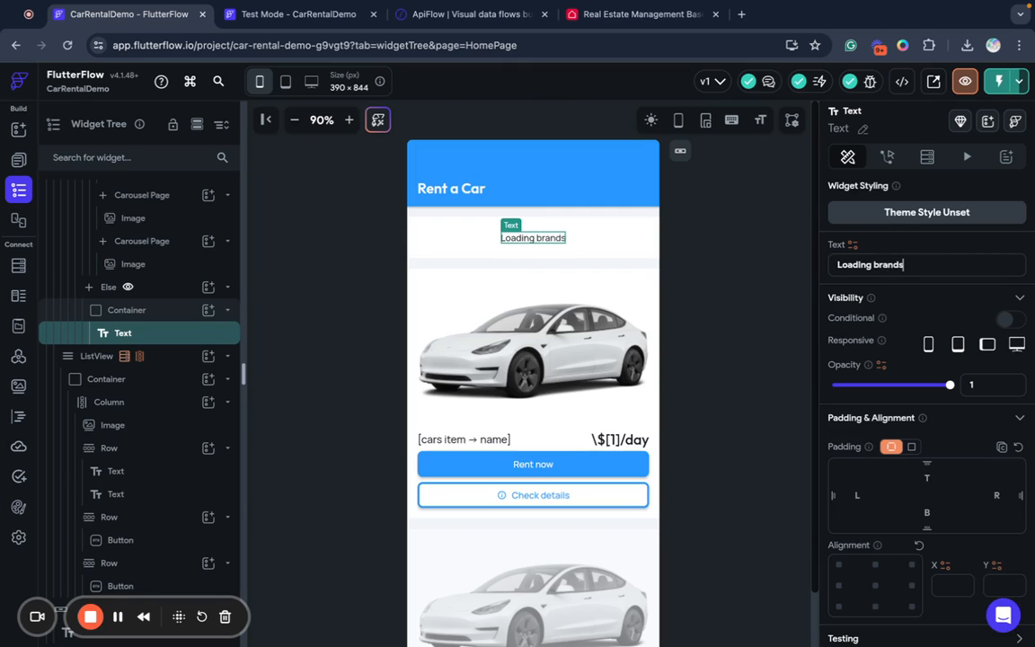
{"action": "left_click", "coordinate": [777, 225]}
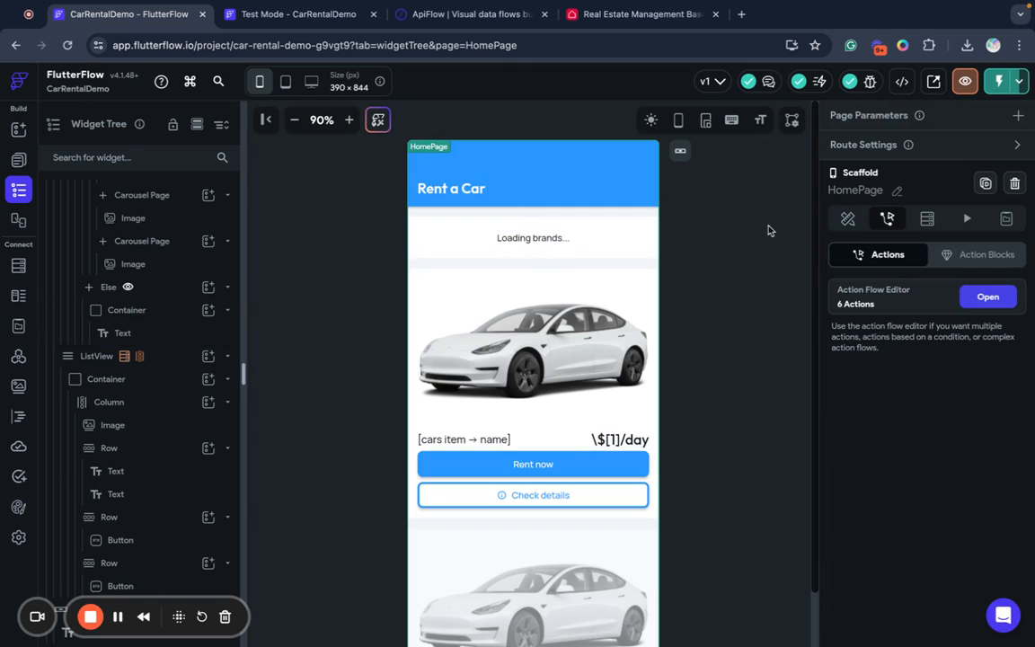
Hide the ConditionalBuilder's Else branch on the canvas and show the If branch with the Carousel instead.
{"action": "scroll", "coordinate": [166, 337], "scroll_direction": "up", "scroll_amount": 5}
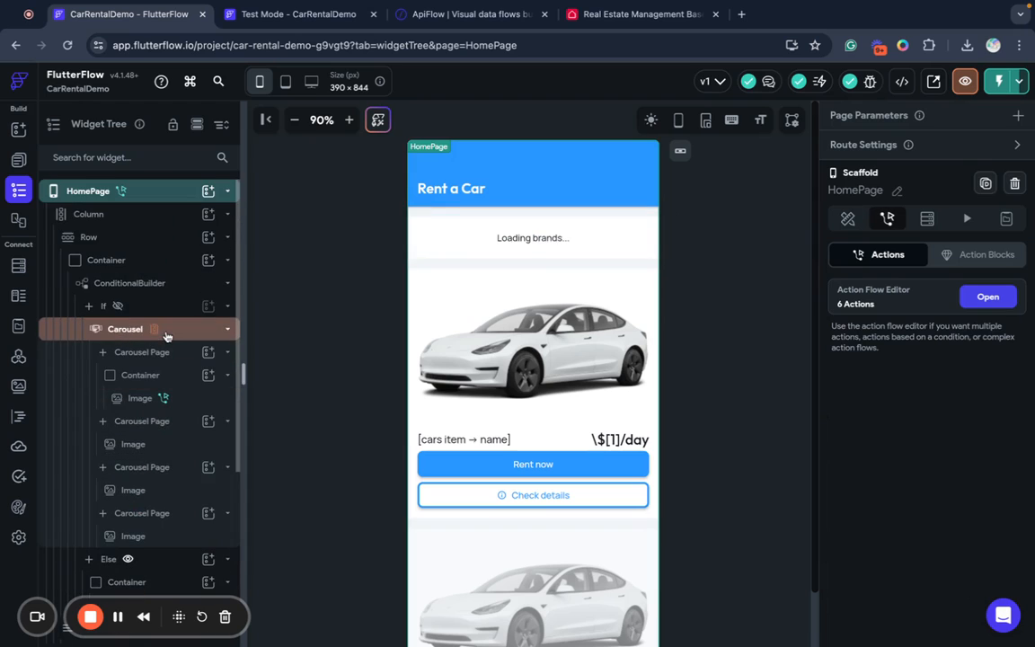
{"action": "left_click", "coordinate": [138, 333]}
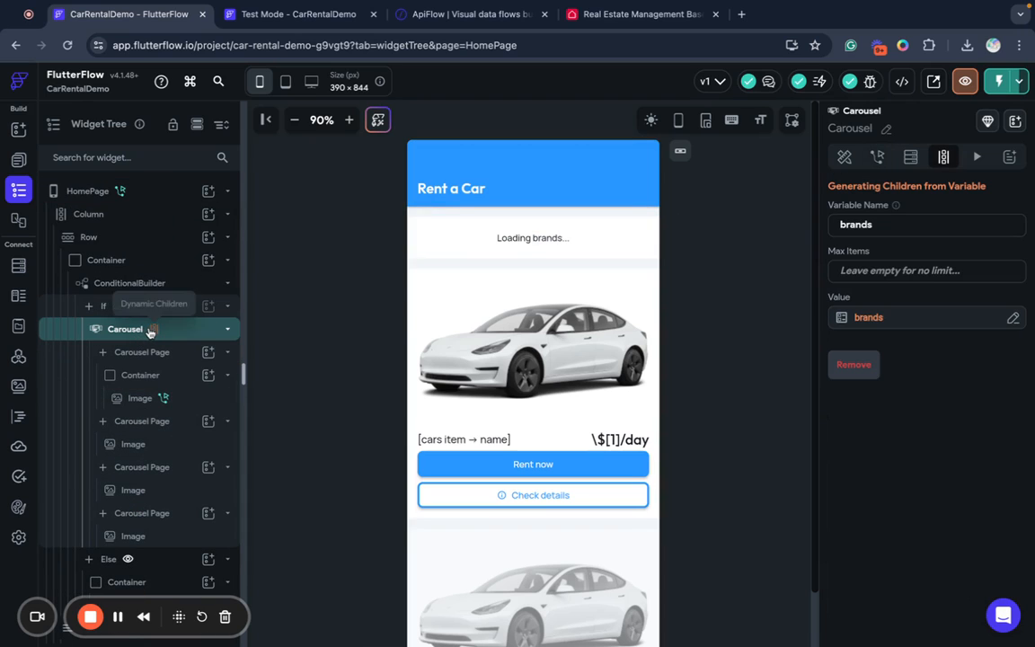
{"action": "scroll", "coordinate": [171, 382], "scroll_direction": "down", "scroll_amount": 5}
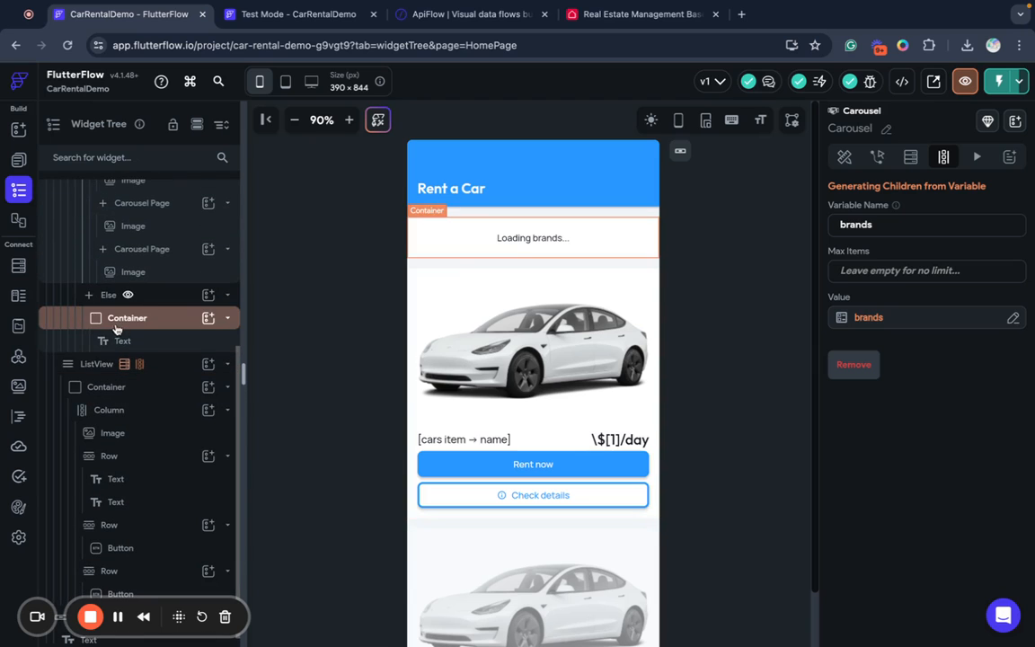
{"action": "left_click", "coordinate": [127, 295]}
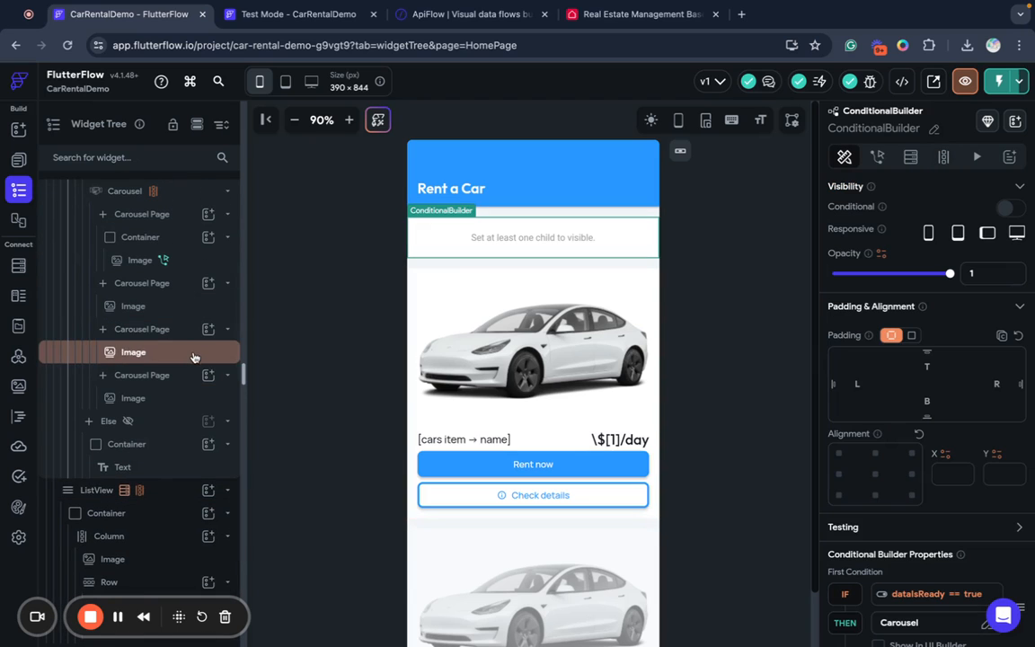
{"action": "scroll", "coordinate": [152, 395], "scroll_direction": "up", "scroll_amount": 3}
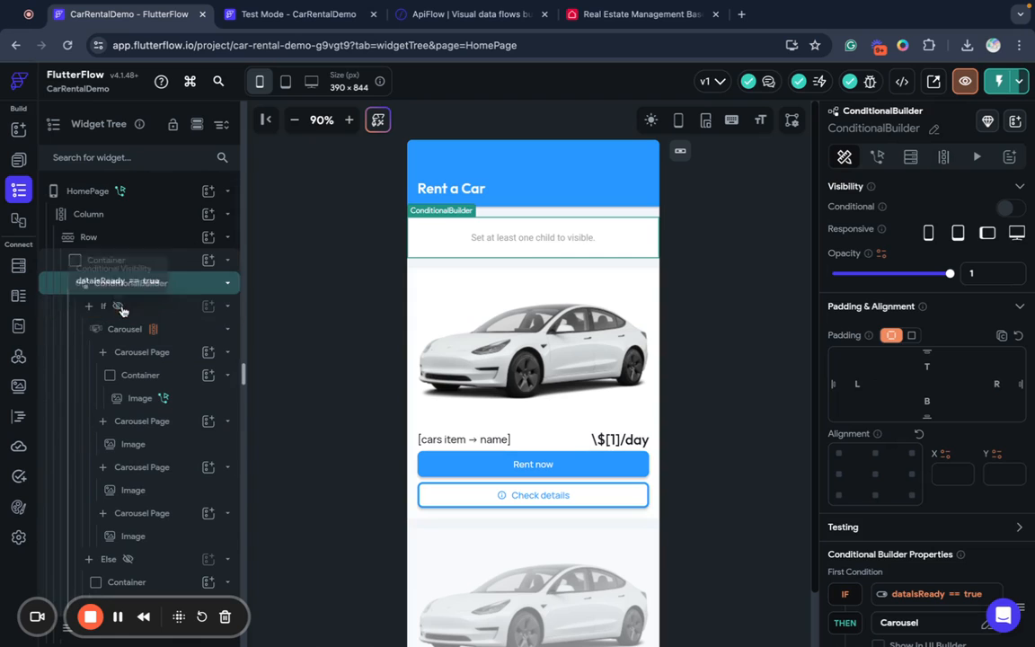
{"action": "left_click", "coordinate": [118, 306]}
Switch to the running CarRentalDemo test session and reload the app to check how the brands carousel loads.
{"action": "left_click", "coordinate": [267, 23]}
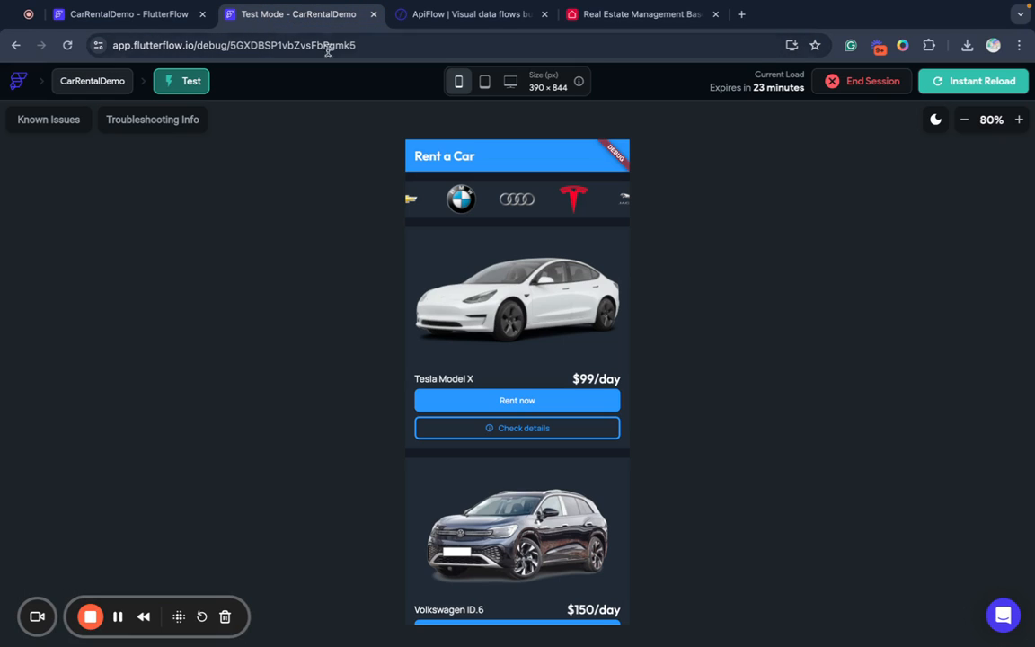
{"action": "left_click", "coordinate": [975, 86]}
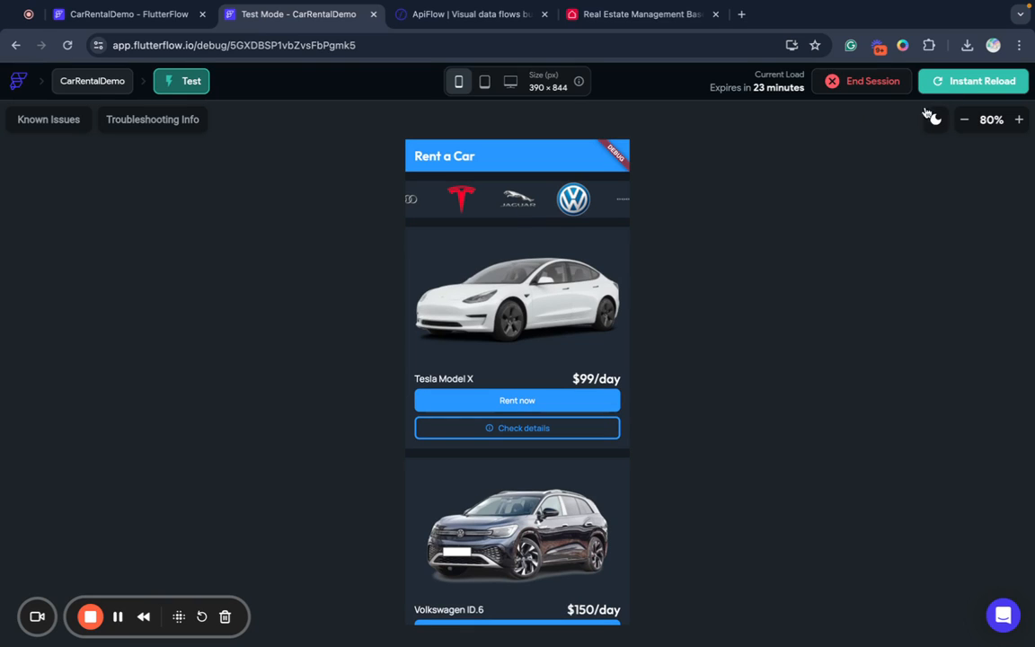
{"action": "left_click", "coordinate": [961, 81]}
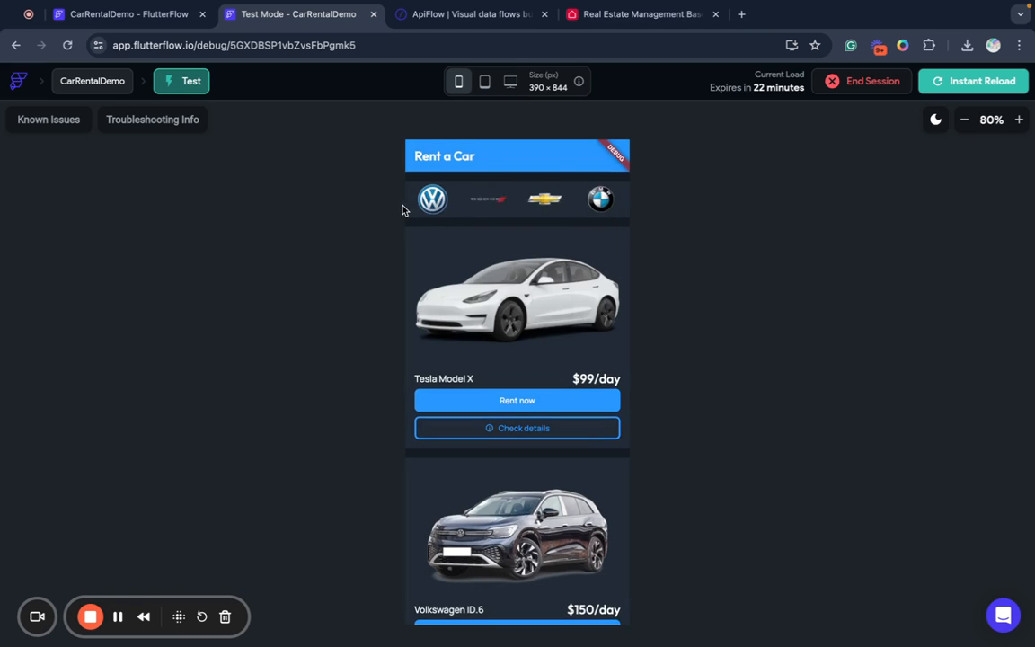
{"action": "left_click", "coordinate": [511, 199]}
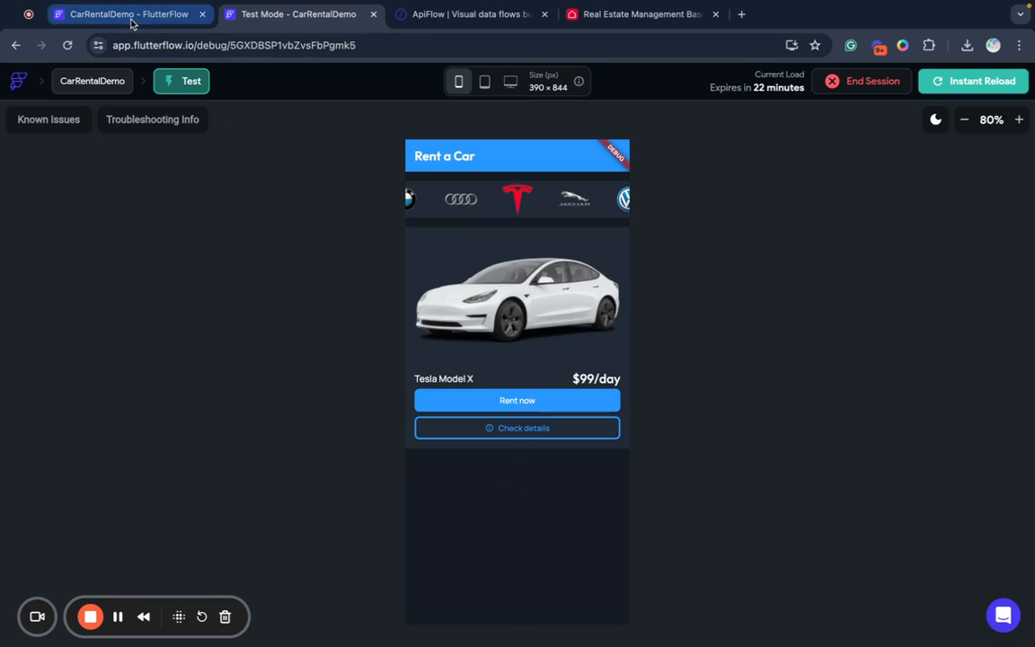
End the CarRentalDemo testing session and close its browser tab.
{"action": "left_click", "coordinate": [129, 15]}
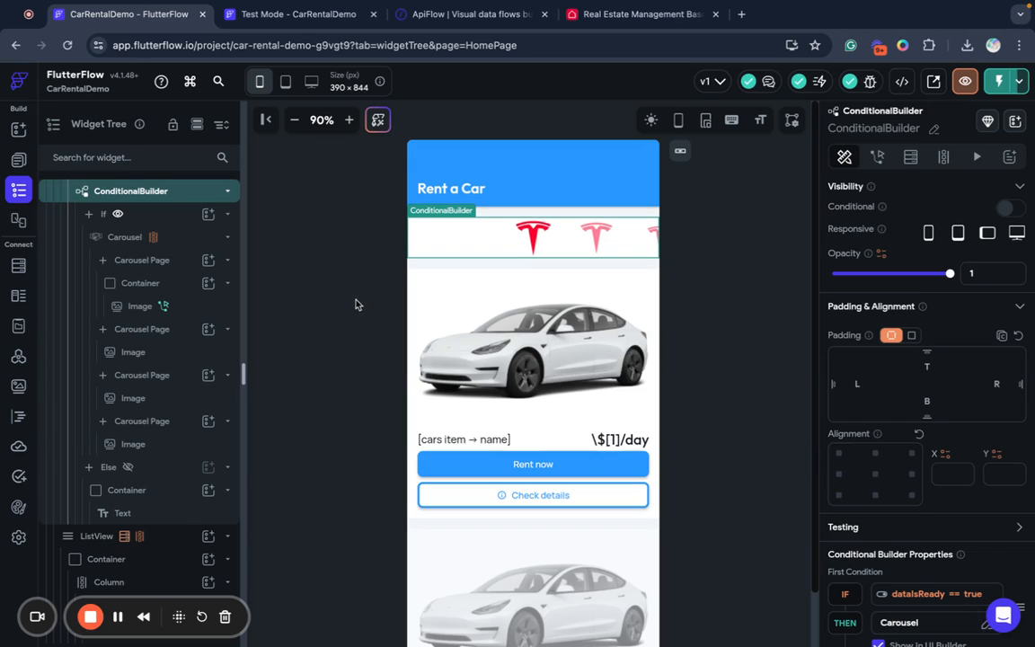
{"action": "left_click", "coordinate": [298, 15]}
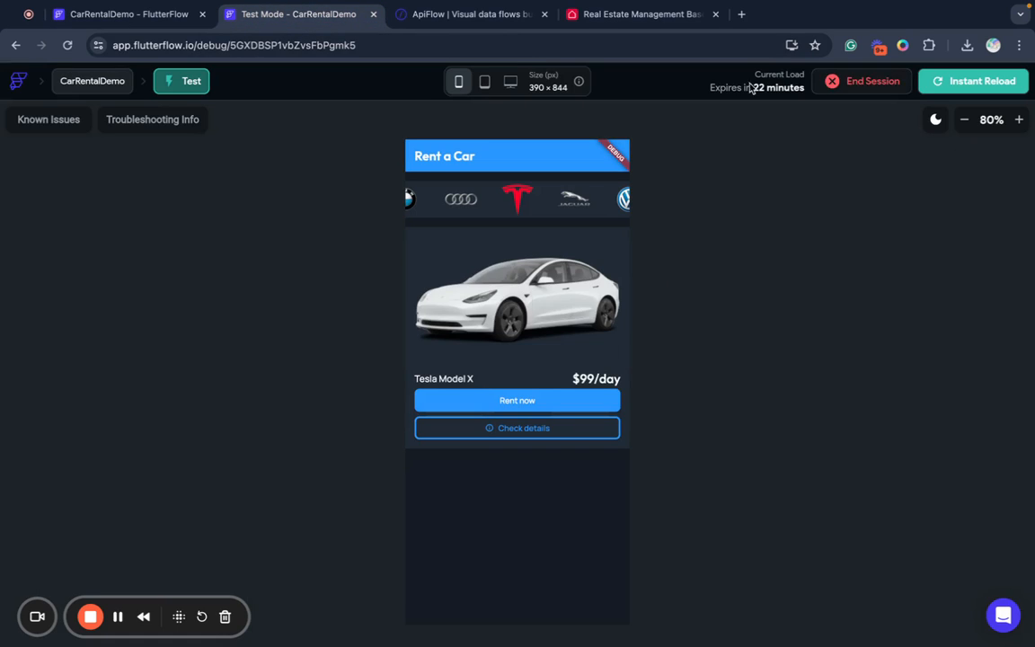
{"action": "left_click", "coordinate": [830, 85]}
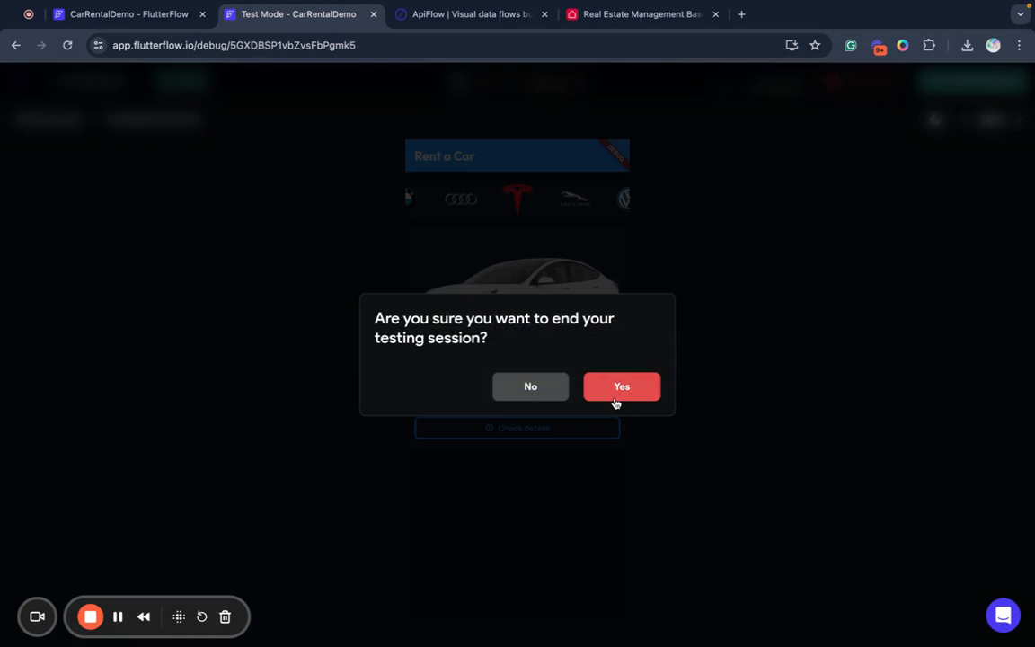
{"action": "left_click", "coordinate": [617, 395]}
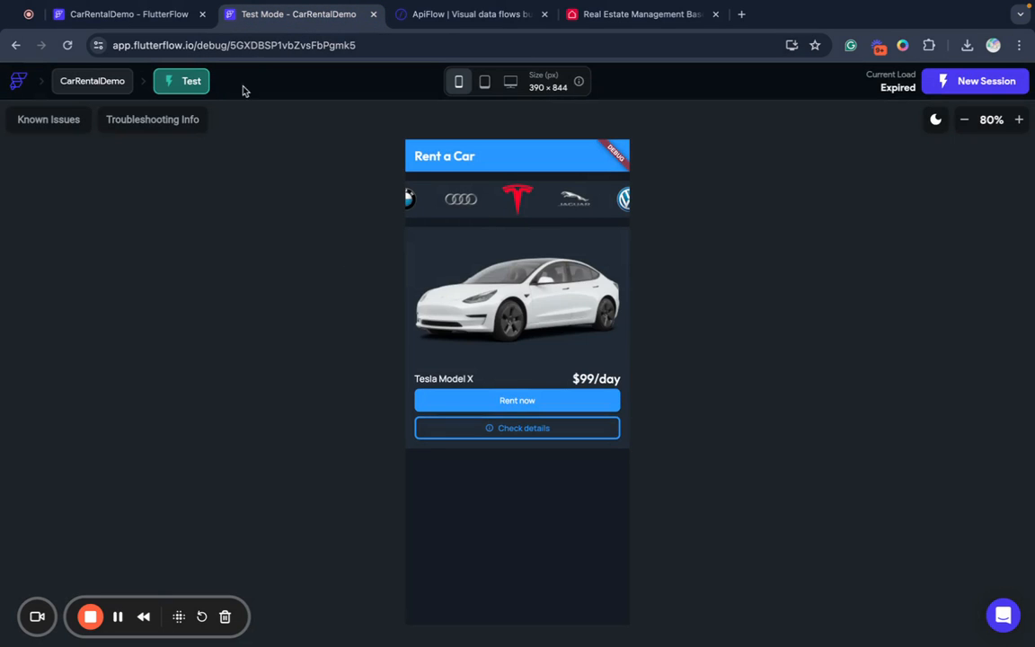
{"action": "left_click", "coordinate": [374, 14]}
Leave the CarRentalDemo project and open the ConditionalDemo project from the projects dashboard.
{"action": "left_click", "coordinate": [150, 15]}
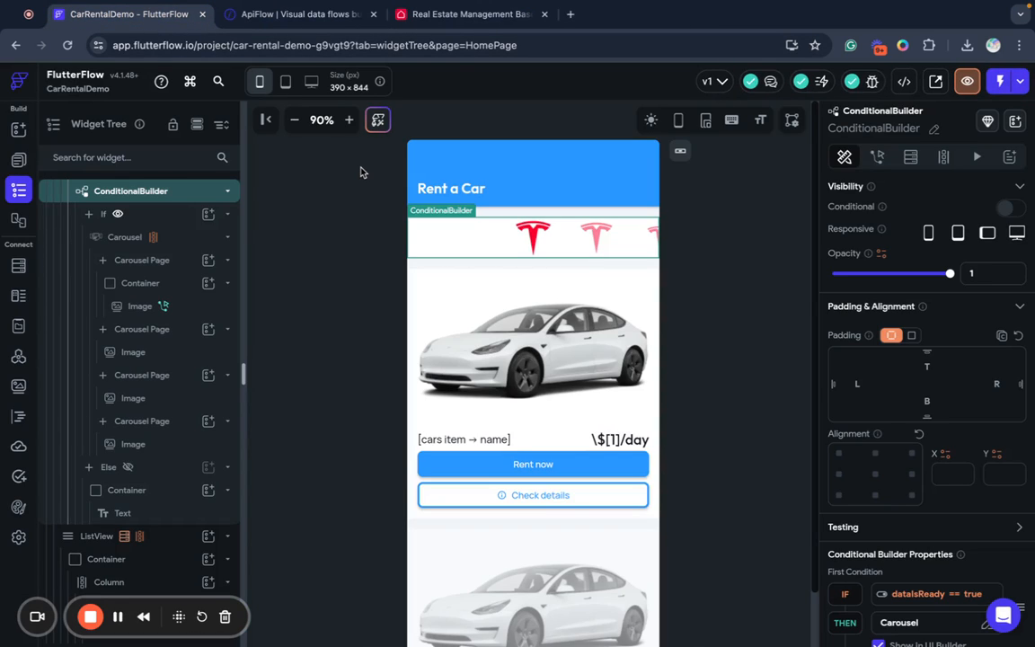
{"action": "left_click", "coordinate": [19, 78]}
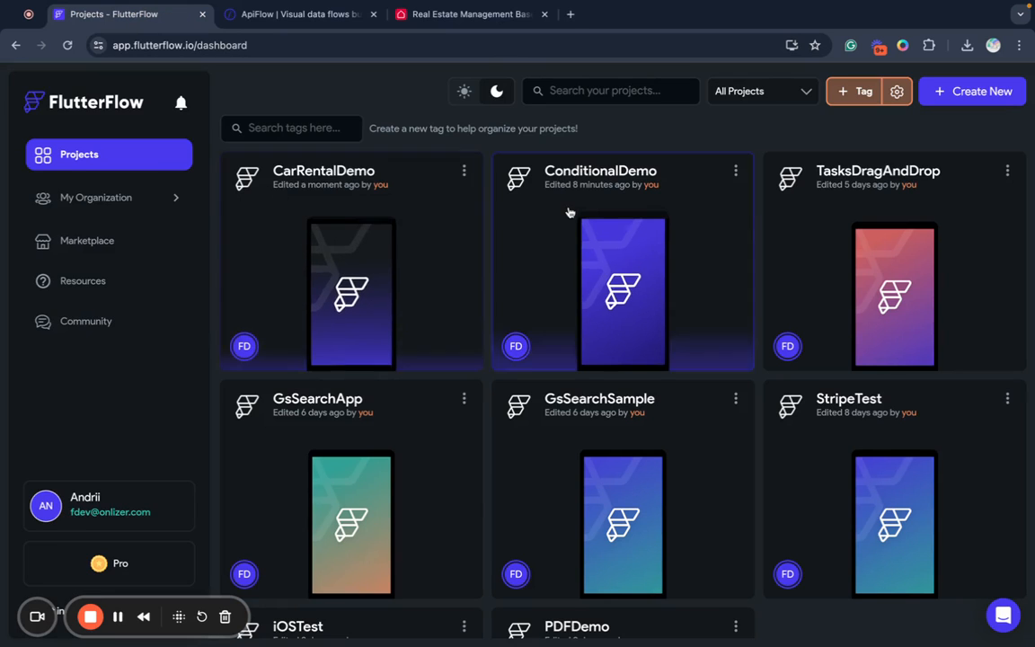
{"action": "left_click", "coordinate": [568, 212]}
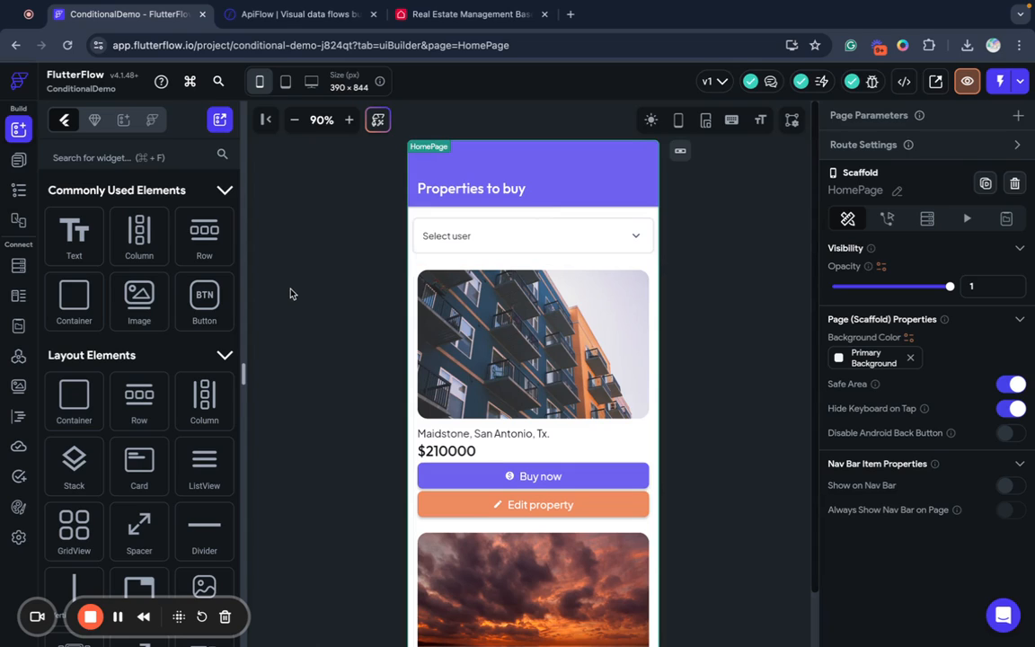
Look through the Properties and Users tables of the Airtable Real Estate Management Base, and return to the ConditionalDemo project.
{"action": "left_click", "coordinate": [472, 13]}
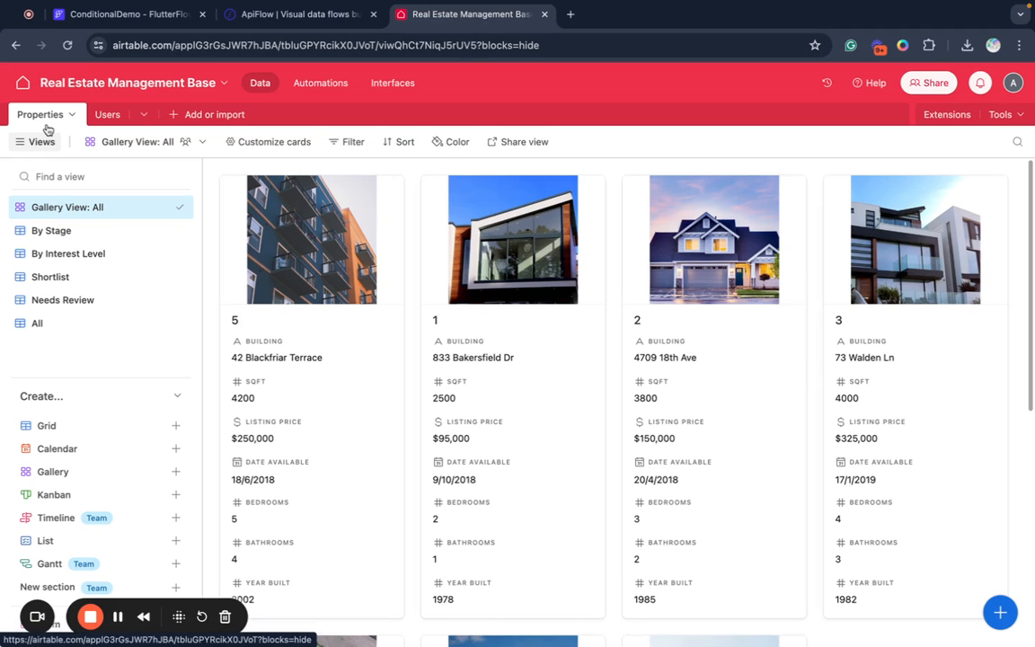
{"action": "left_click", "coordinate": [107, 116]}
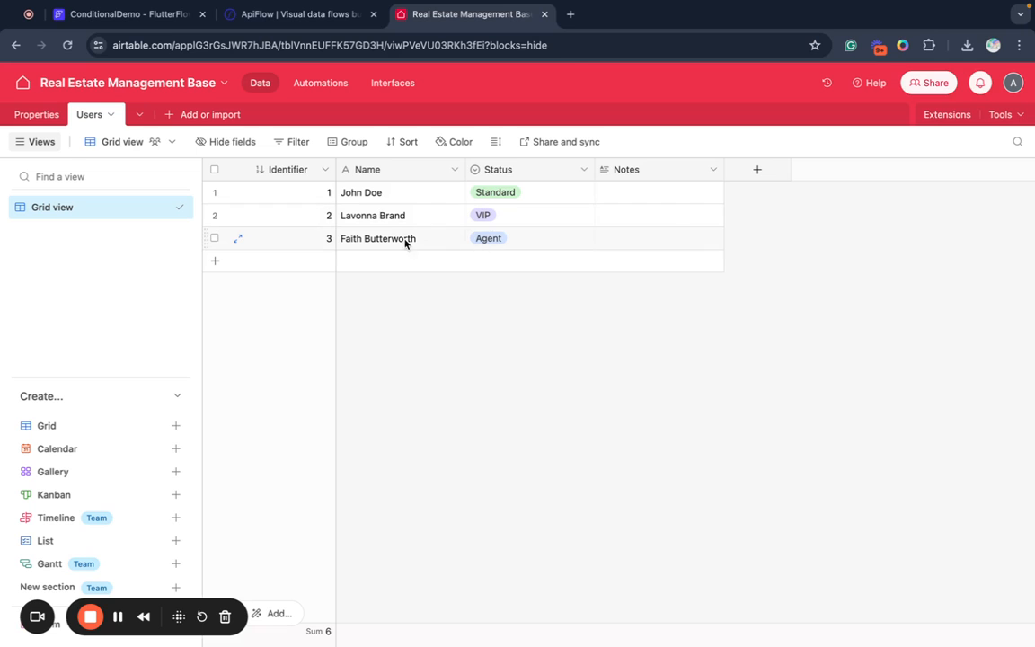
{"action": "left_click", "coordinate": [27, 113]}
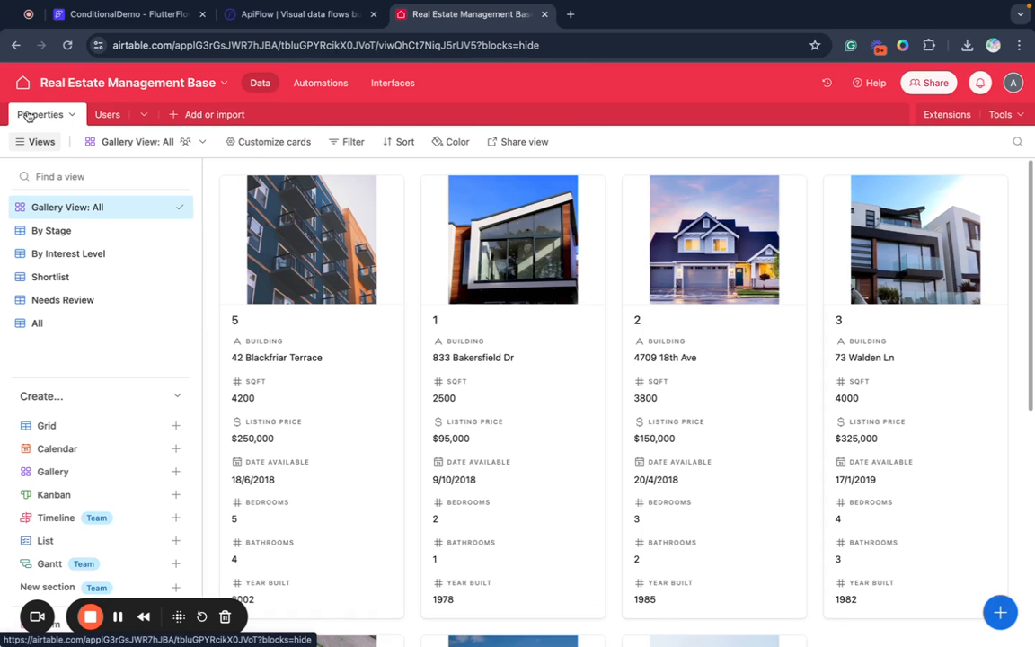
{"action": "left_click", "coordinate": [139, 15]}
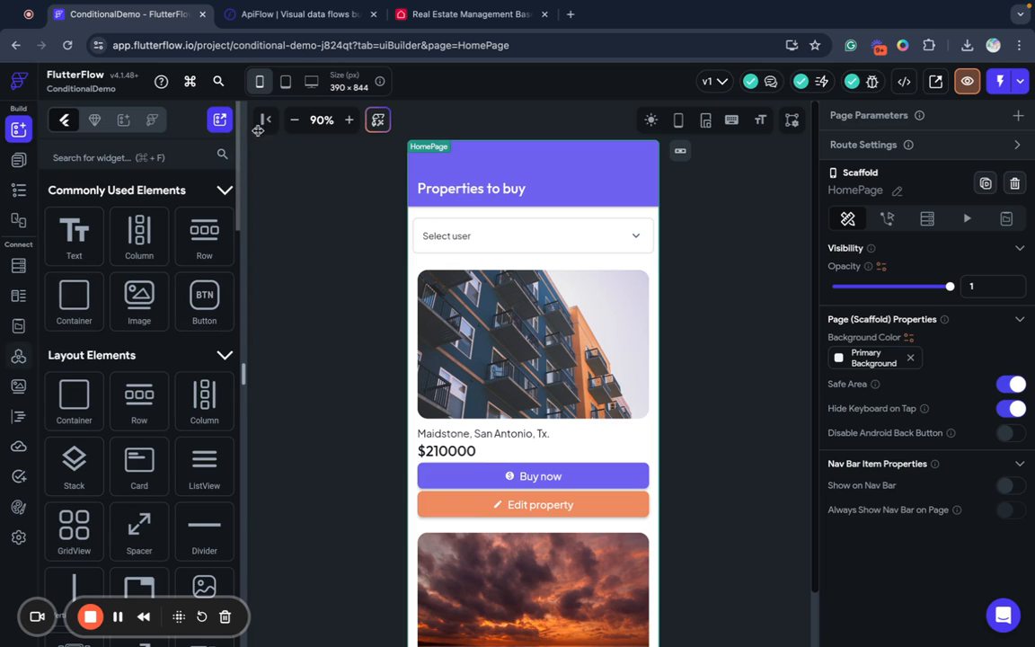
Switch to ApiFlow and create a new project that connects FlutterFlow with Airtable.
{"action": "left_click", "coordinate": [302, 18]}
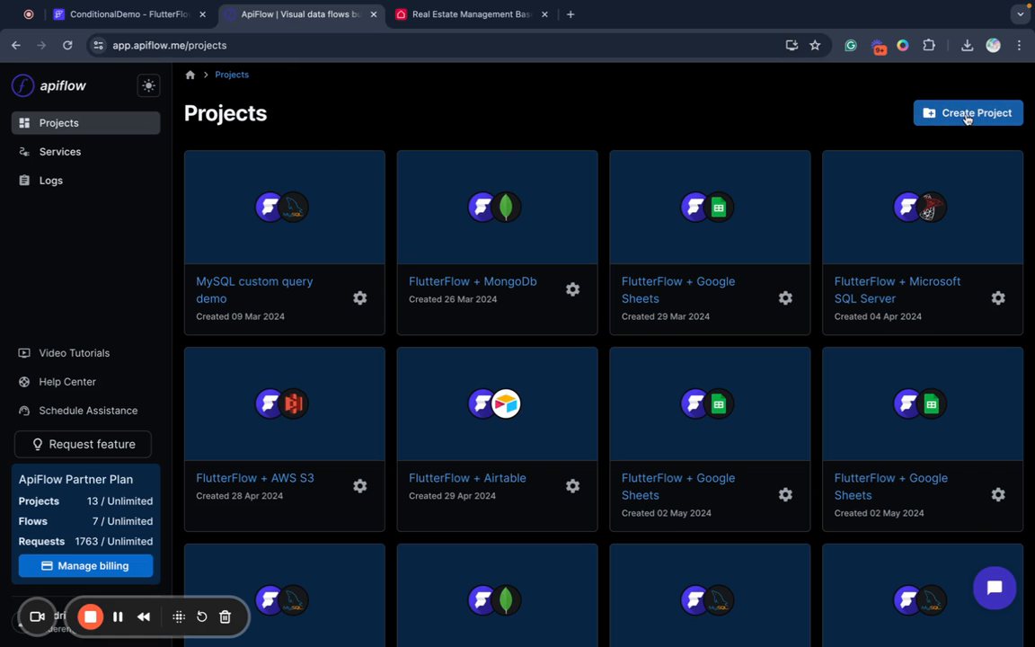
{"action": "left_click", "coordinate": [964, 117]}
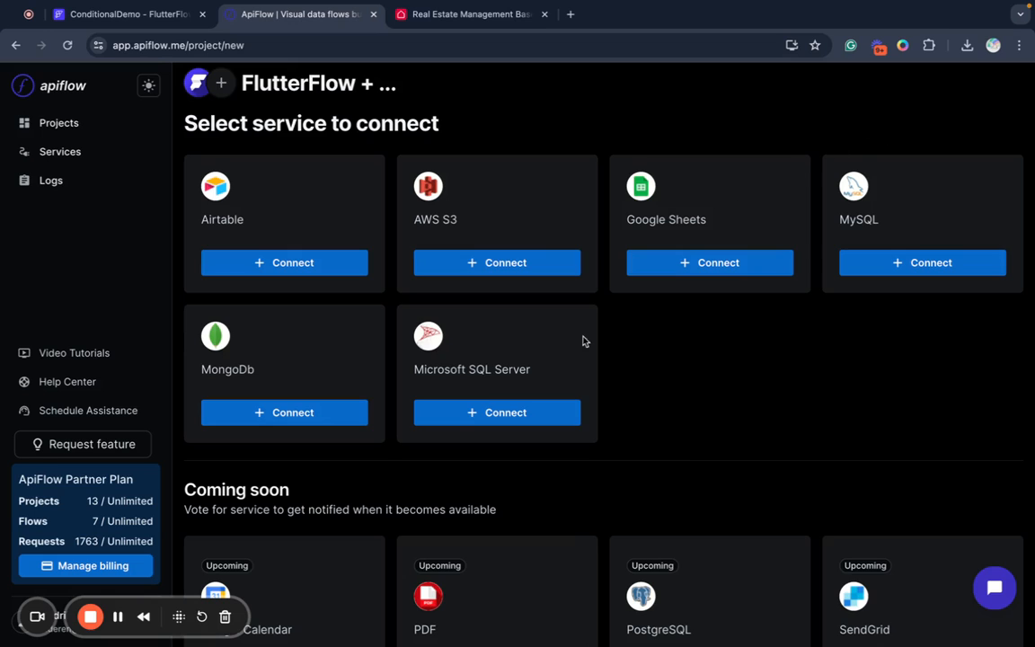
{"action": "left_click", "coordinate": [241, 262]}
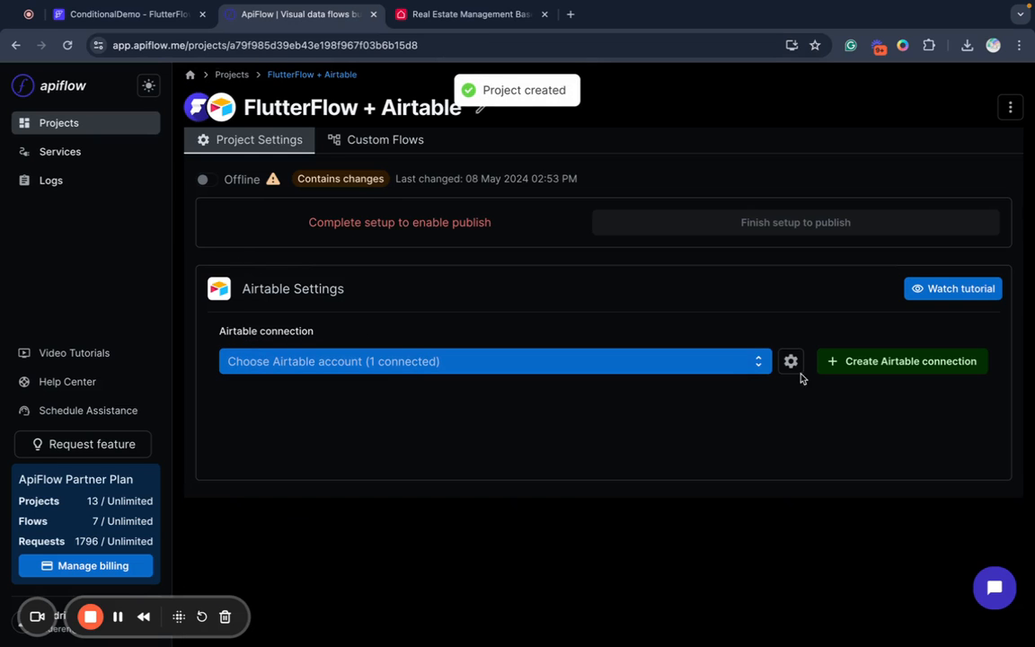
Create an Airtable connection, granting ApiFlow access to all current and future bases in all current and future workspaces.
{"action": "left_click", "coordinate": [847, 369]}
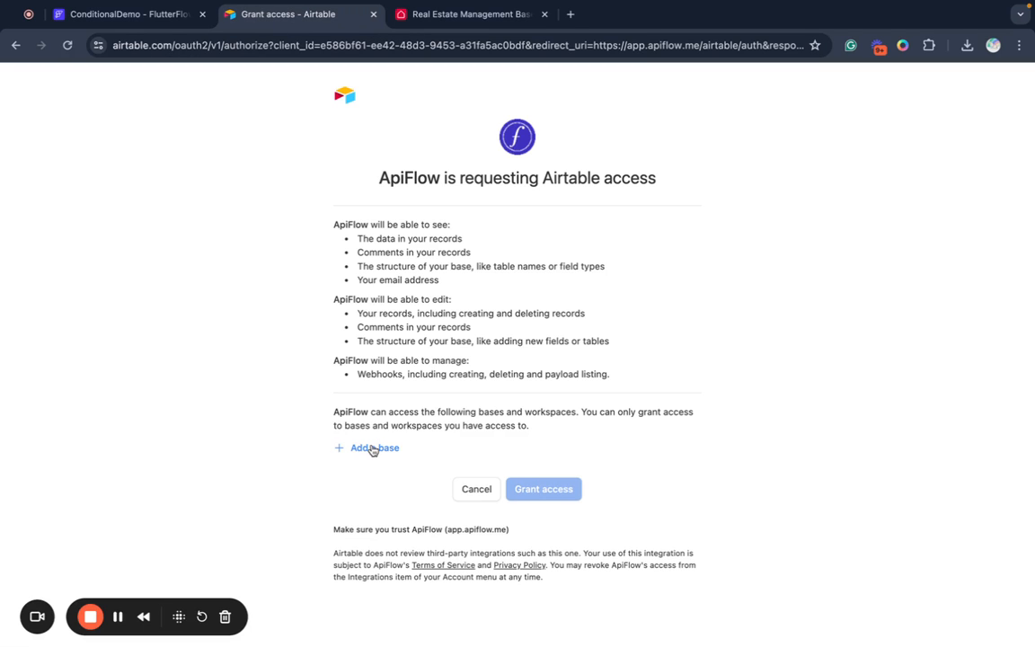
{"action": "left_click", "coordinate": [373, 449]}
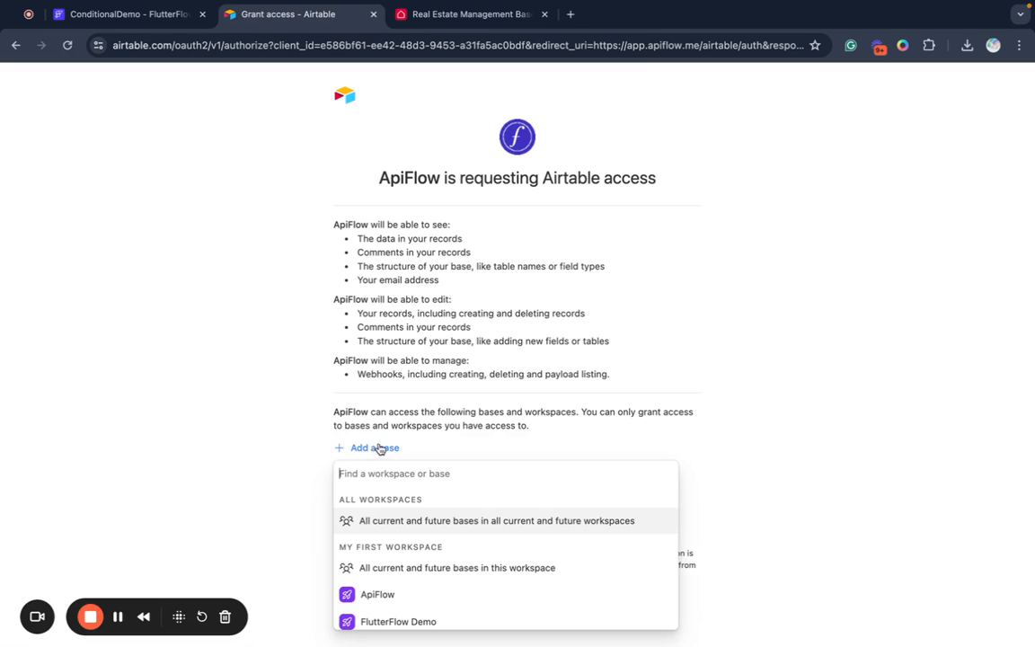
{"action": "left_click", "coordinate": [428, 522]}
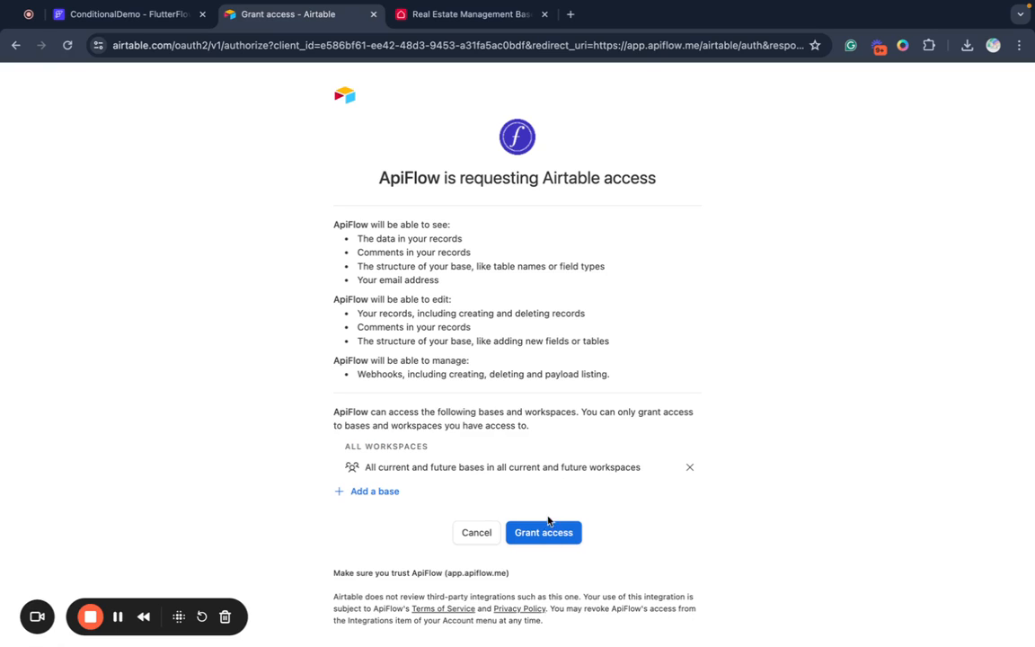
{"action": "left_click", "coordinate": [549, 533]}
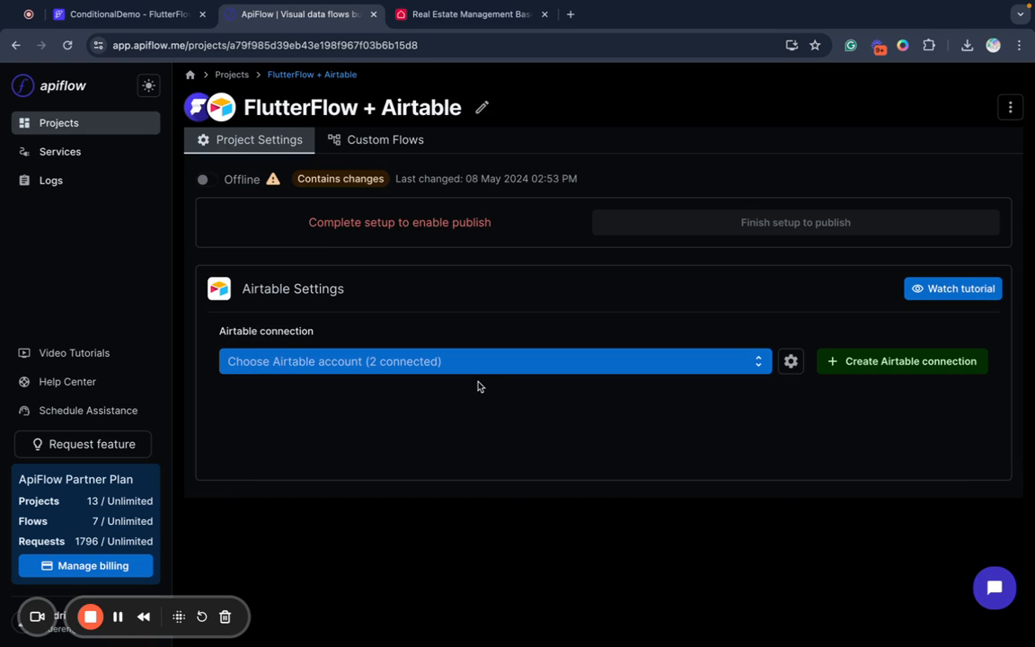
Use the first connected Airtable account for the project and choose Real Estate Management Base as its database.
{"action": "left_click", "coordinate": [482, 363]}
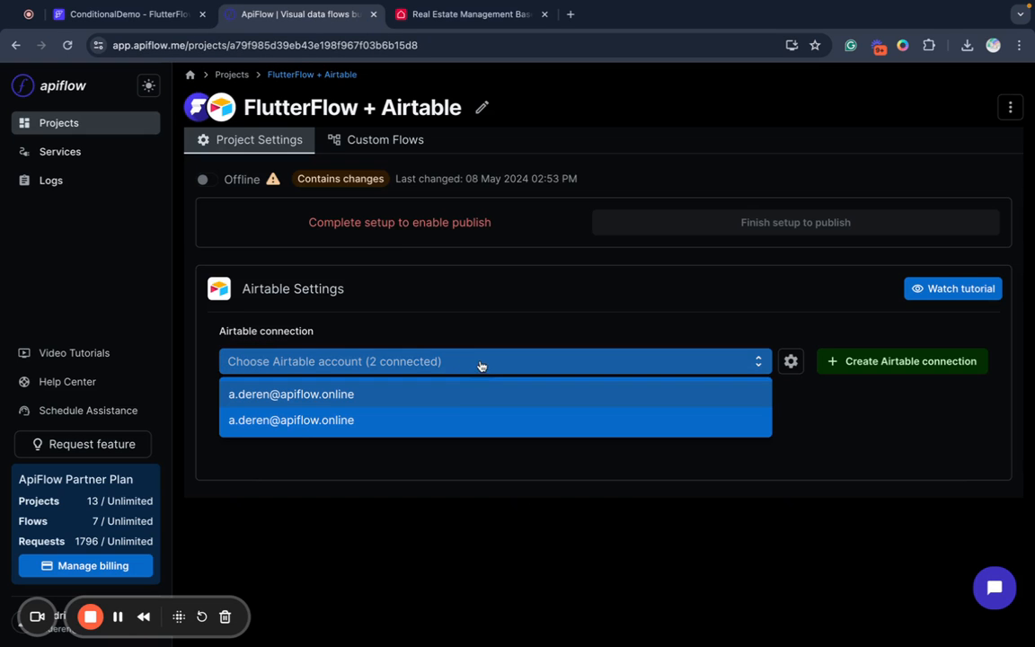
{"action": "left_click", "coordinate": [459, 395]}
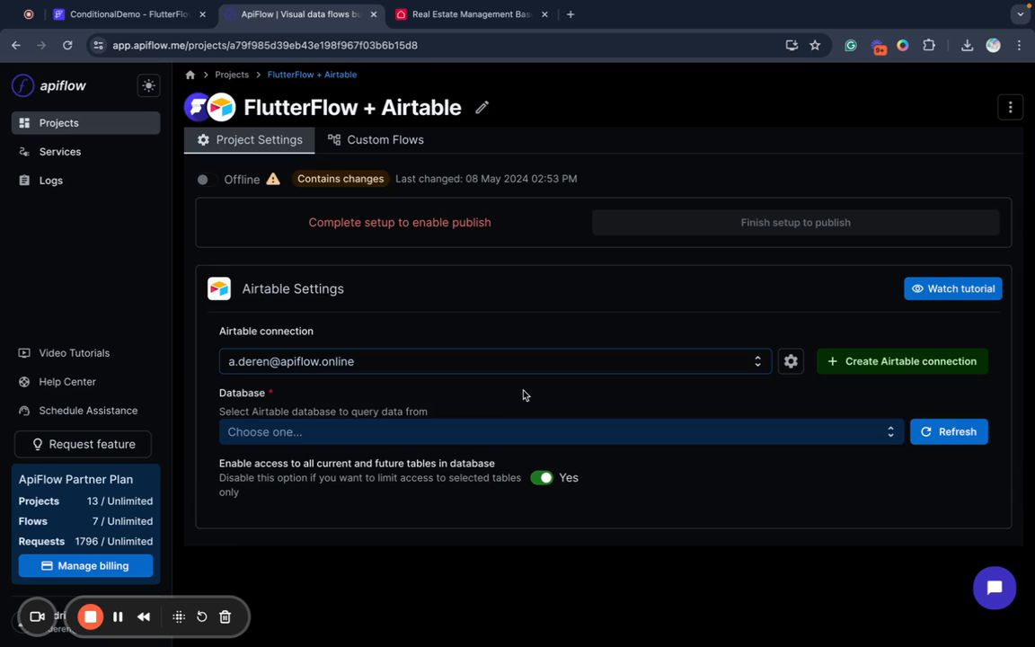
{"action": "left_click", "coordinate": [435, 437]}
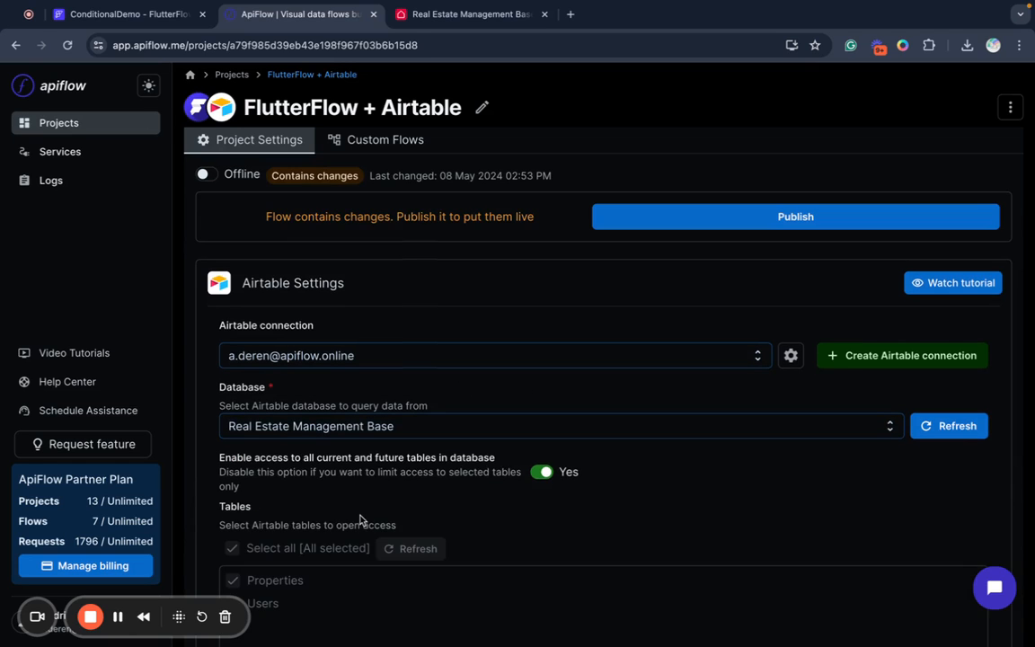
{"action": "scroll", "coordinate": [400, 472], "scroll_direction": "down", "scroll_amount": 2}
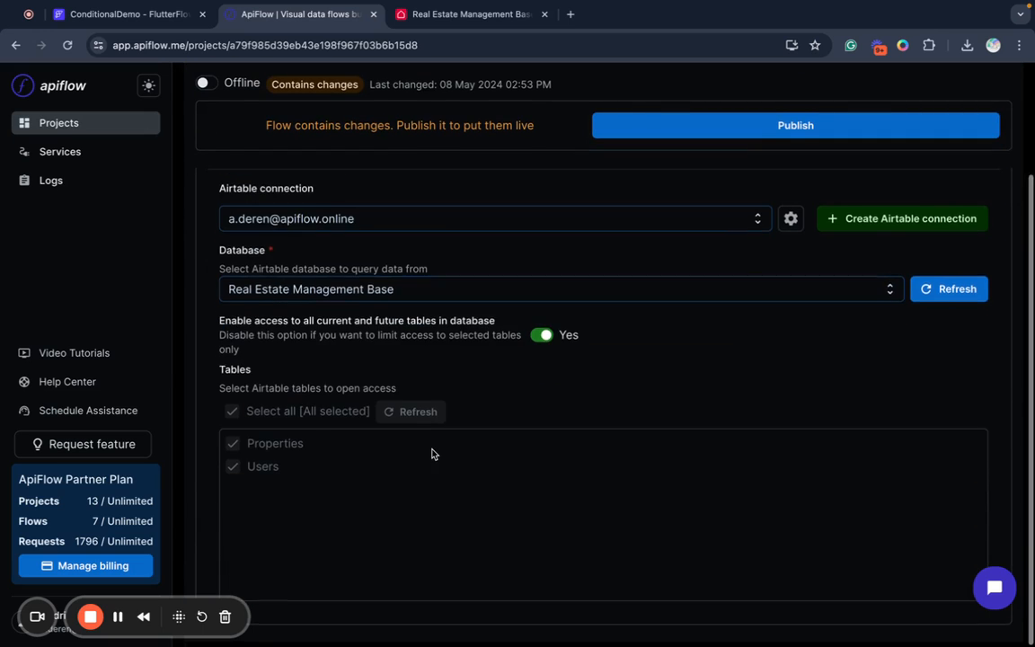
{"action": "scroll", "coordinate": [538, 340], "scroll_direction": "up", "scroll_amount": 2}
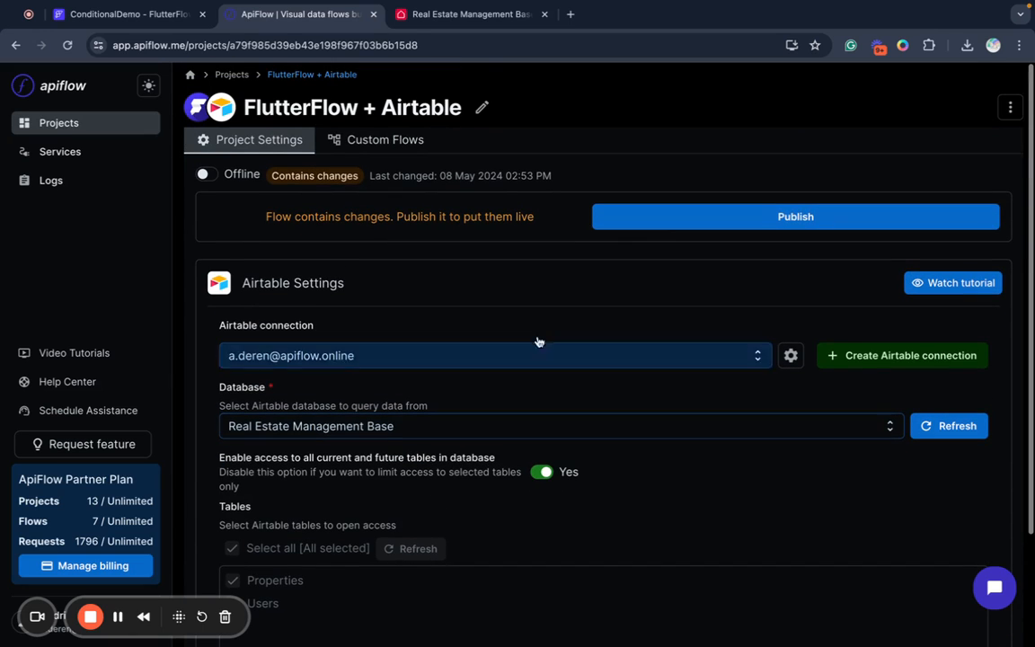
Publish the FlutterFlow + Airtable project and download its Open API definitions.
{"action": "left_click", "coordinate": [666, 228]}
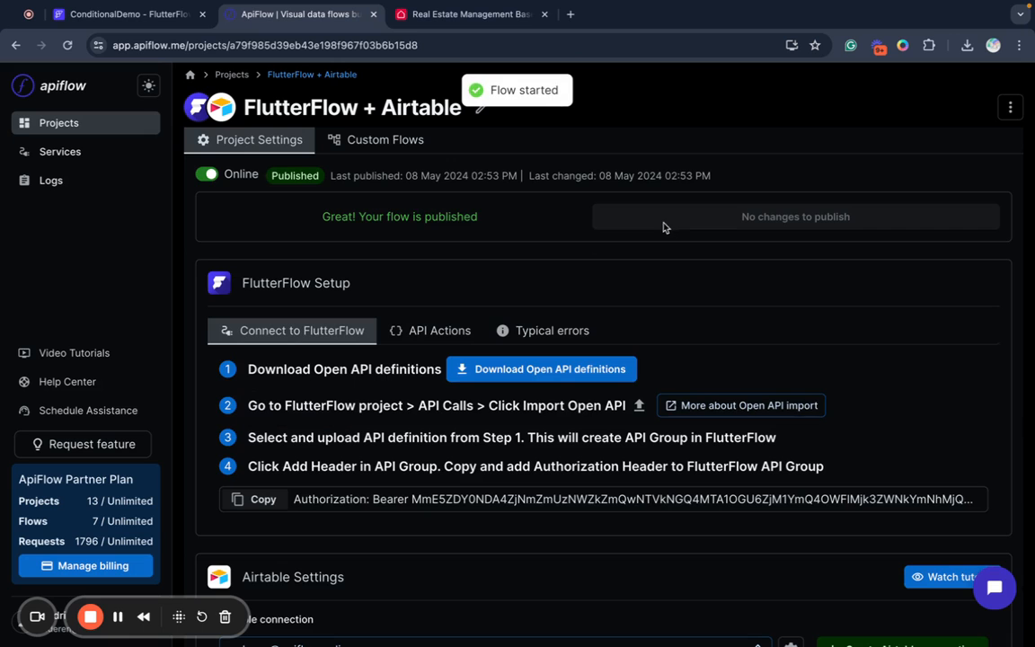
{"action": "scroll", "coordinate": [527, 418], "scroll_direction": "down", "scroll_amount": 5}
{"action": "scroll", "coordinate": [526, 428], "scroll_direction": "up", "scroll_amount": 3}
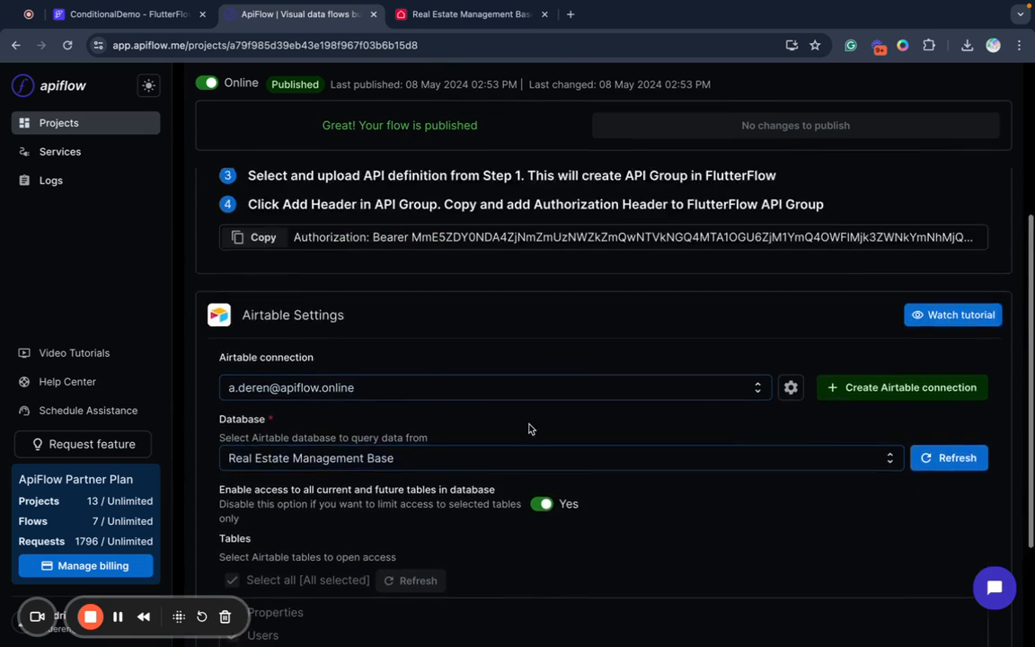
{"action": "scroll", "coordinate": [530, 427], "scroll_direction": "down", "scroll_amount": 3}
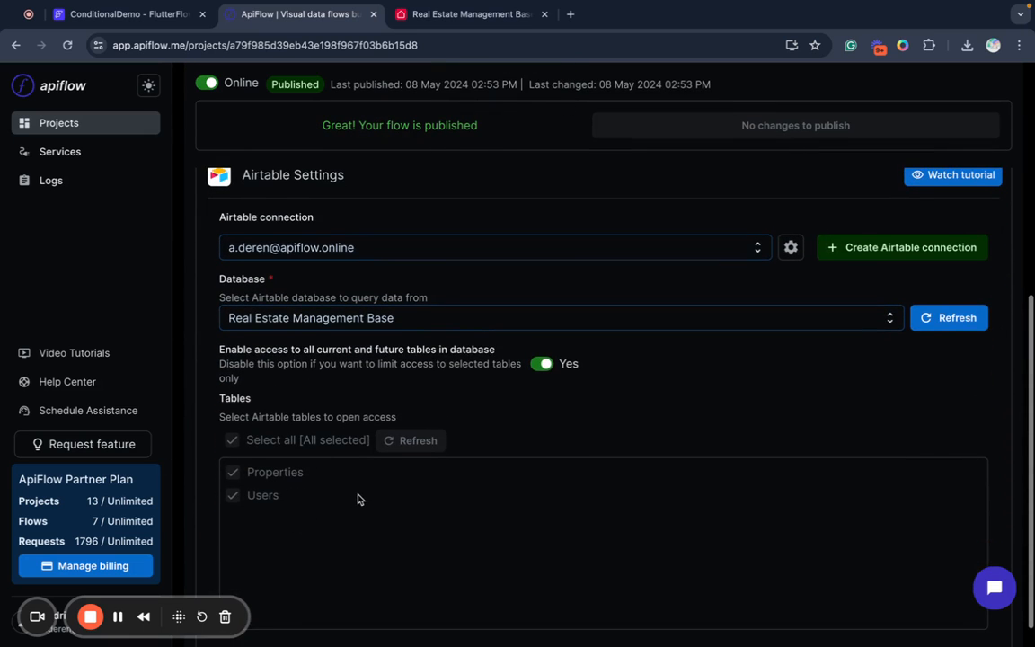
{"action": "scroll", "coordinate": [355, 497], "scroll_direction": "up", "scroll_amount": 5}
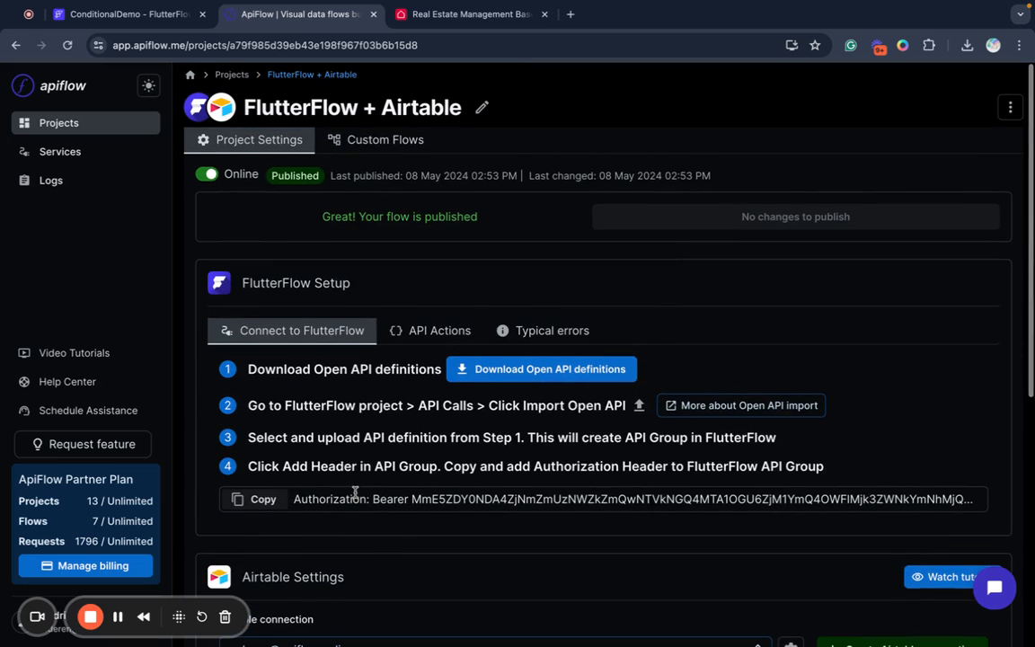
{"action": "left_click", "coordinate": [479, 375]}
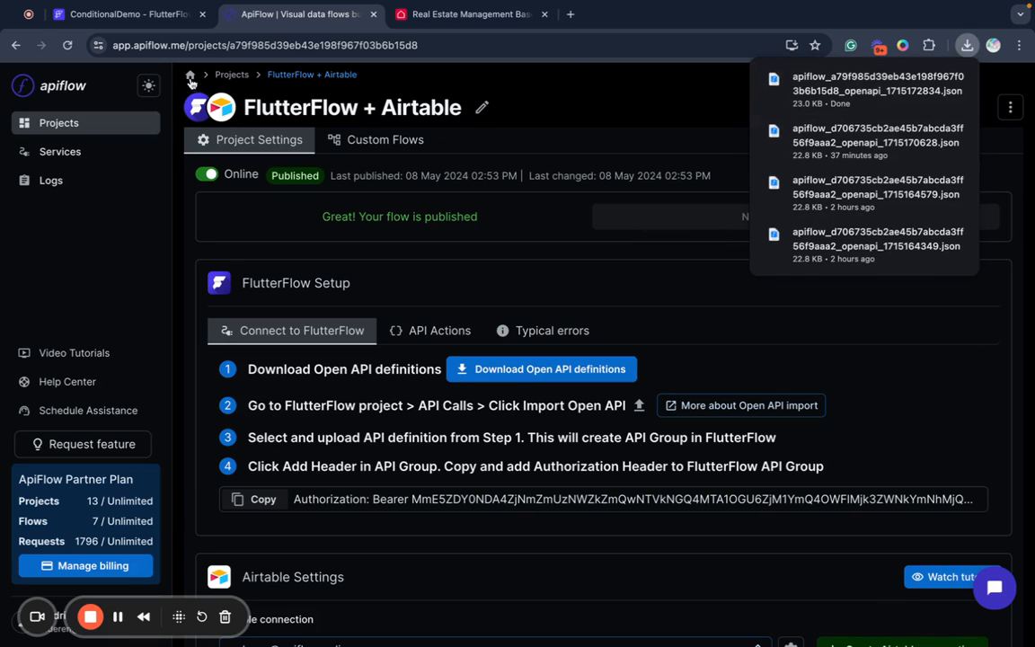
Switch to the ConditionalDemo project in FlutterFlow and import the newly downloaded ApiFlow Open API file ending in 834.json as API calls.
{"action": "left_click", "coordinate": [76, 16]}
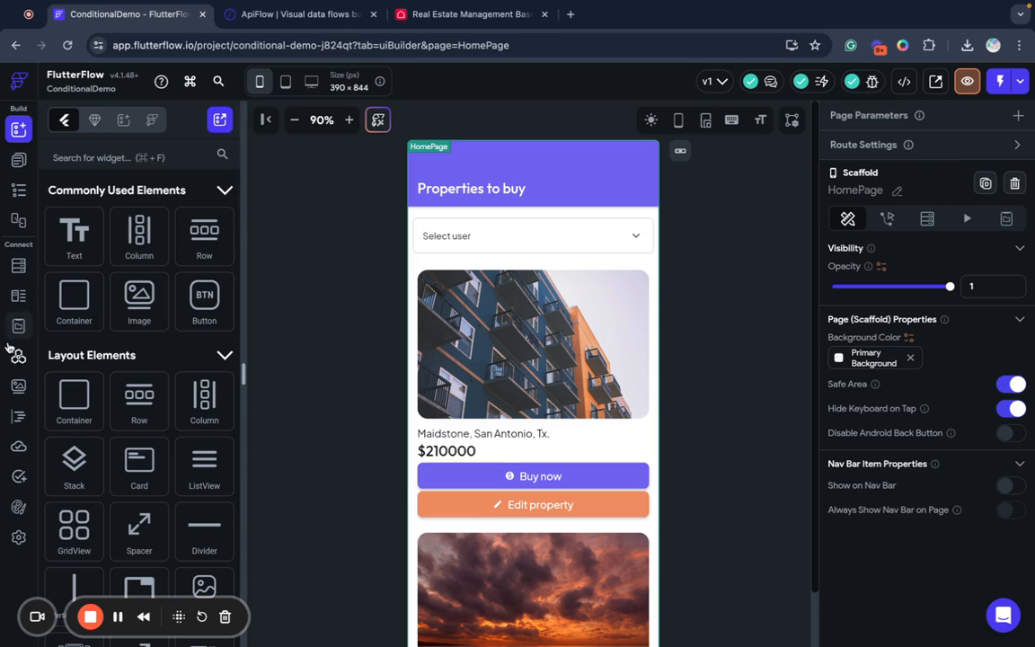
{"action": "left_click", "coordinate": [18, 356]}
{"action": "left_click", "coordinate": [173, 124]}
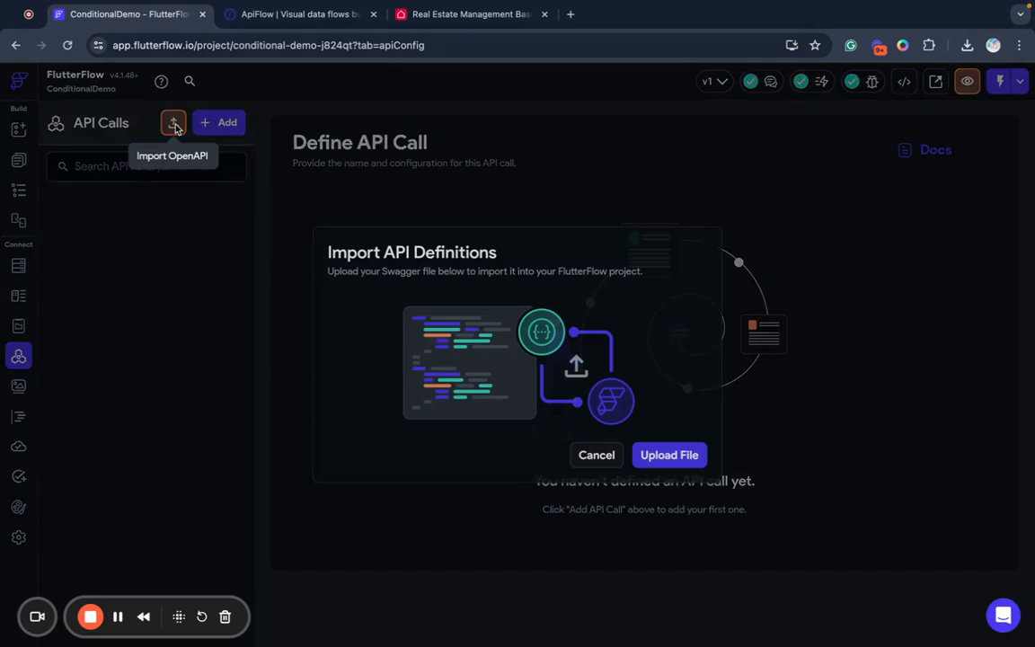
{"action": "left_click", "coordinate": [688, 454]}
{"action": "left_click", "coordinate": [268, 266]}
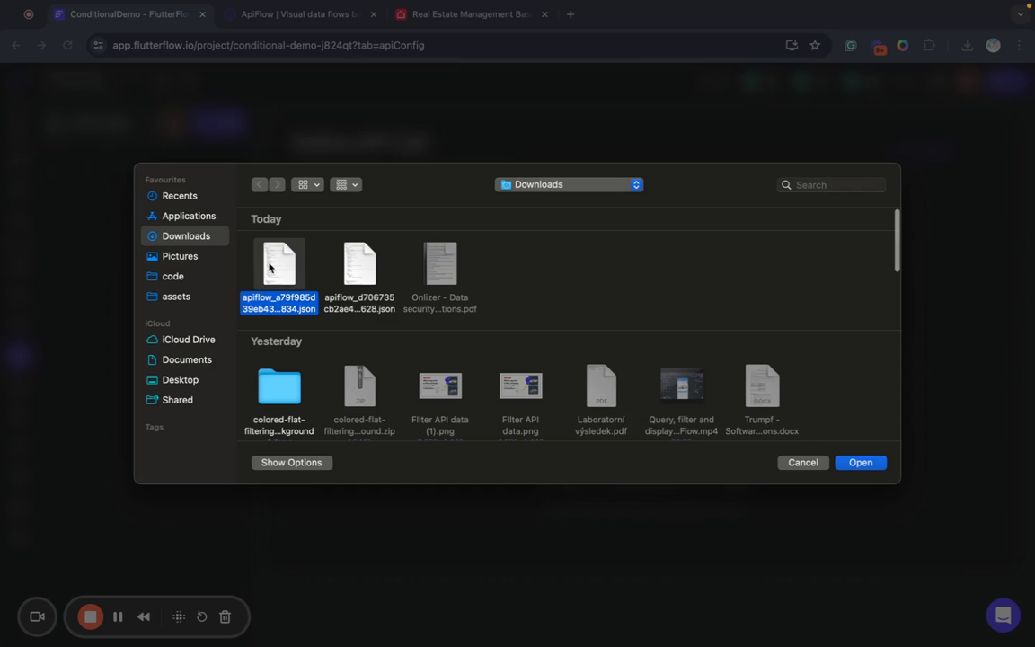
{"action": "left_click", "coordinate": [861, 463]}
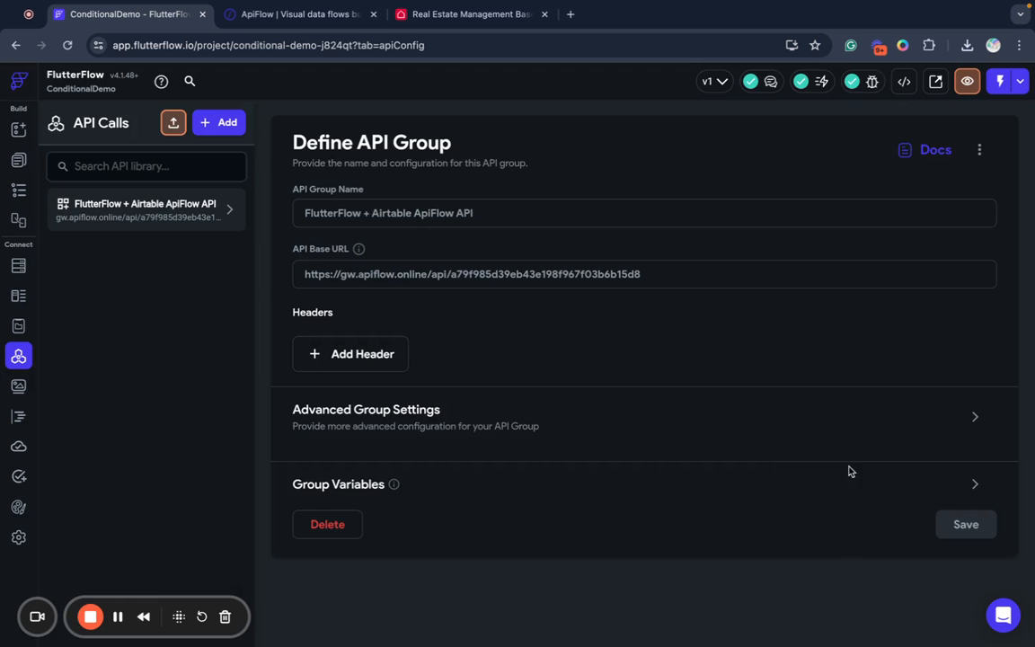
Copy the authorization header from the ApiFlow project, add it to the FlutterFlow + Airtable ApiFlow API group, and save the group.
{"action": "left_click", "coordinate": [277, 18]}
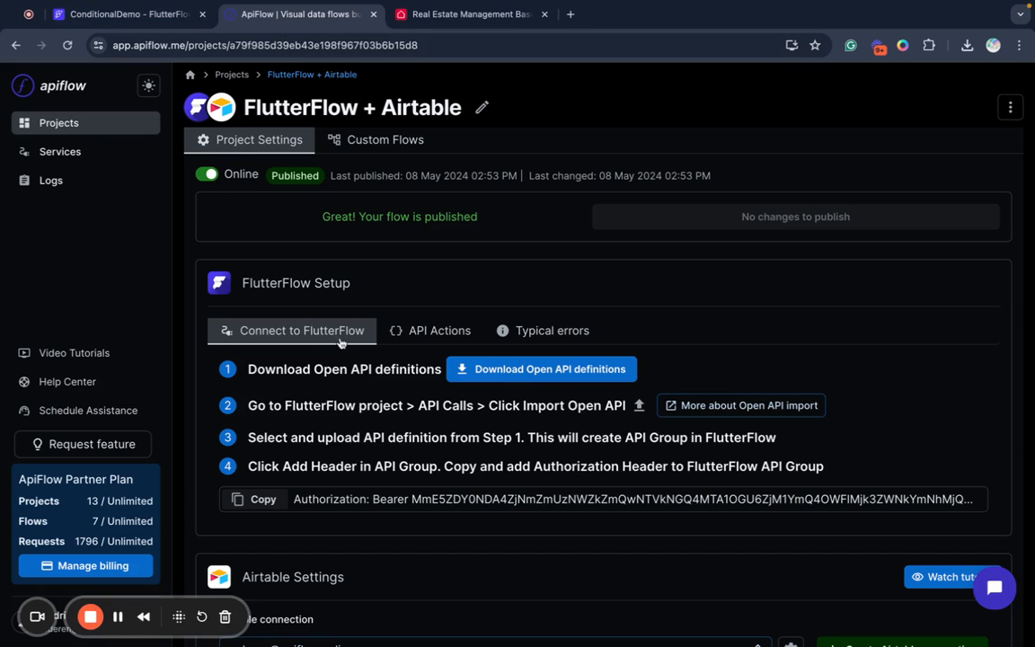
{"action": "left_click", "coordinate": [256, 499]}
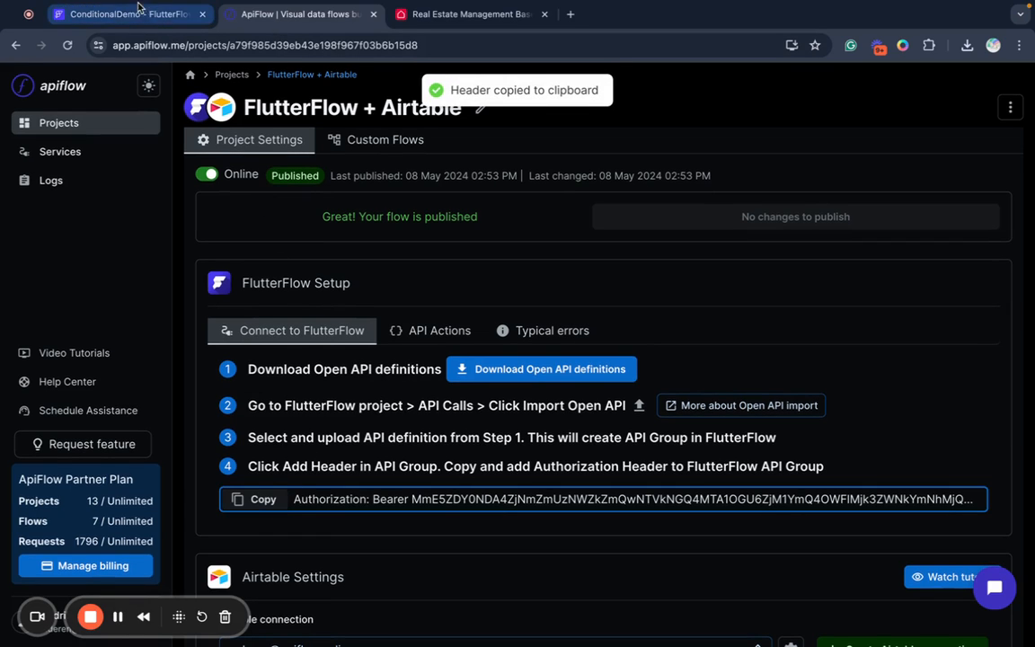
{"action": "left_click", "coordinate": [137, 14]}
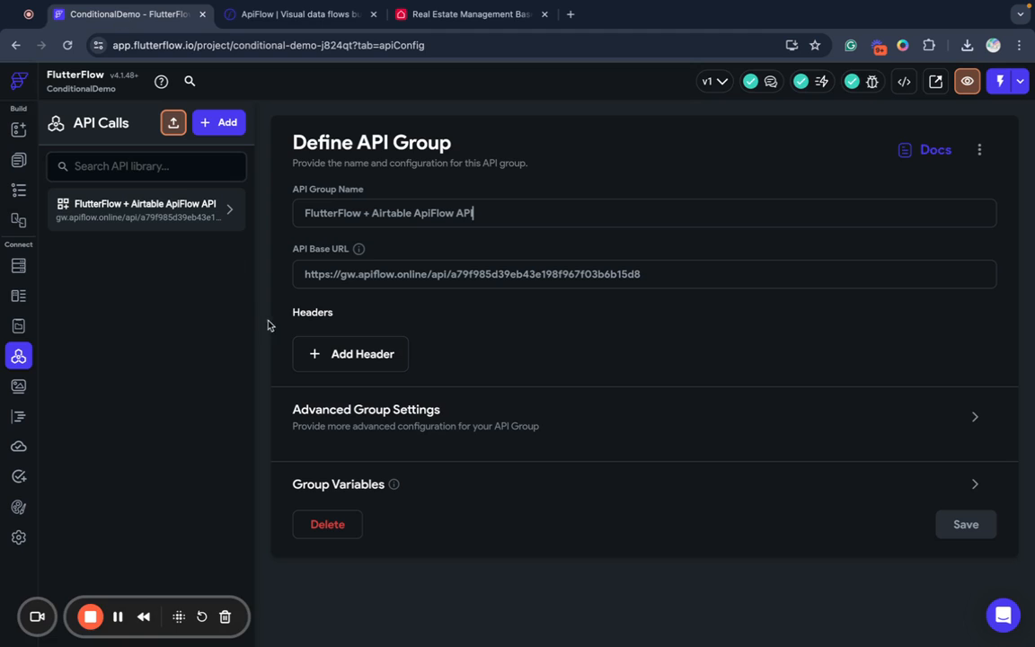
{"action": "left_click", "coordinate": [337, 354]}
{"action": "key", "text": "ctrl+v"}
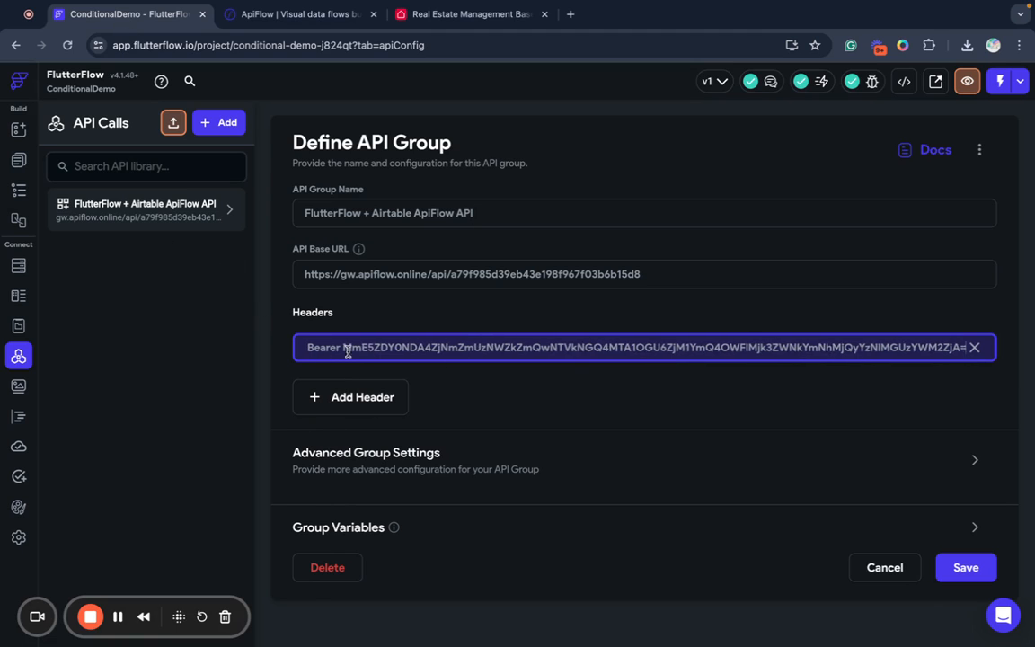
{"action": "left_click", "coordinate": [753, 446]}
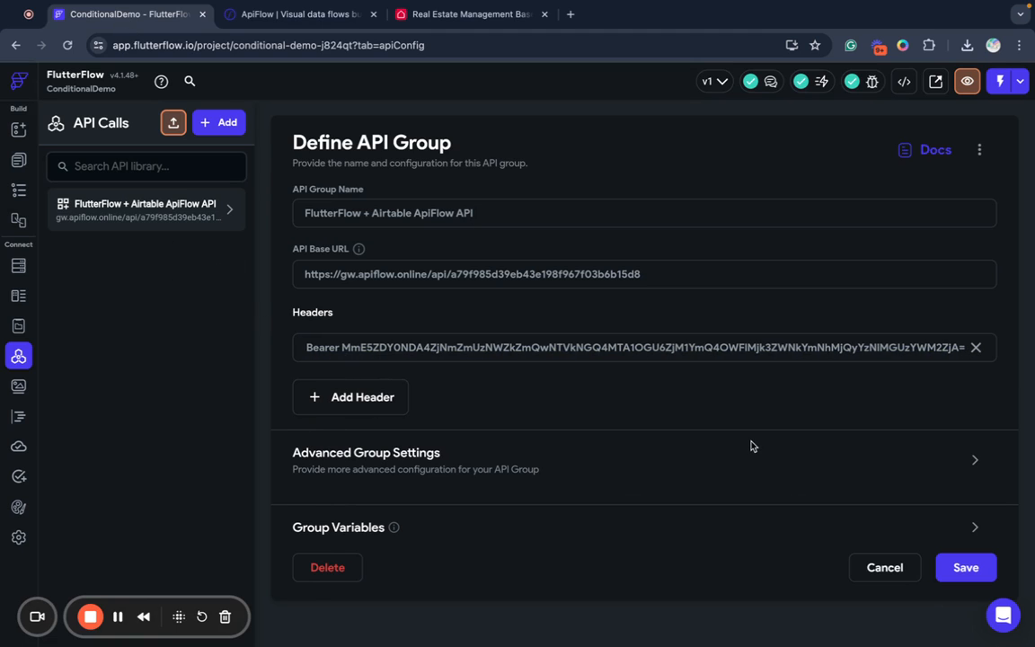
{"action": "left_click", "coordinate": [963, 568]}
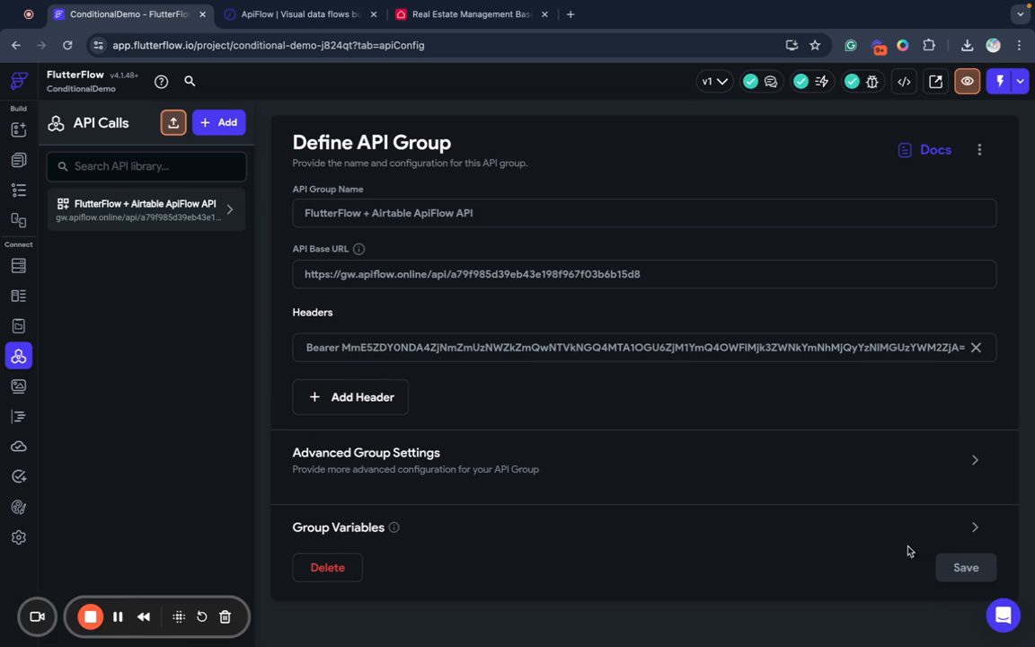
Test the List Properties call from the FlutterFlow + Airtable ApiFlow API group and examine the records in its JSON response.
{"action": "left_click", "coordinate": [116, 206]}
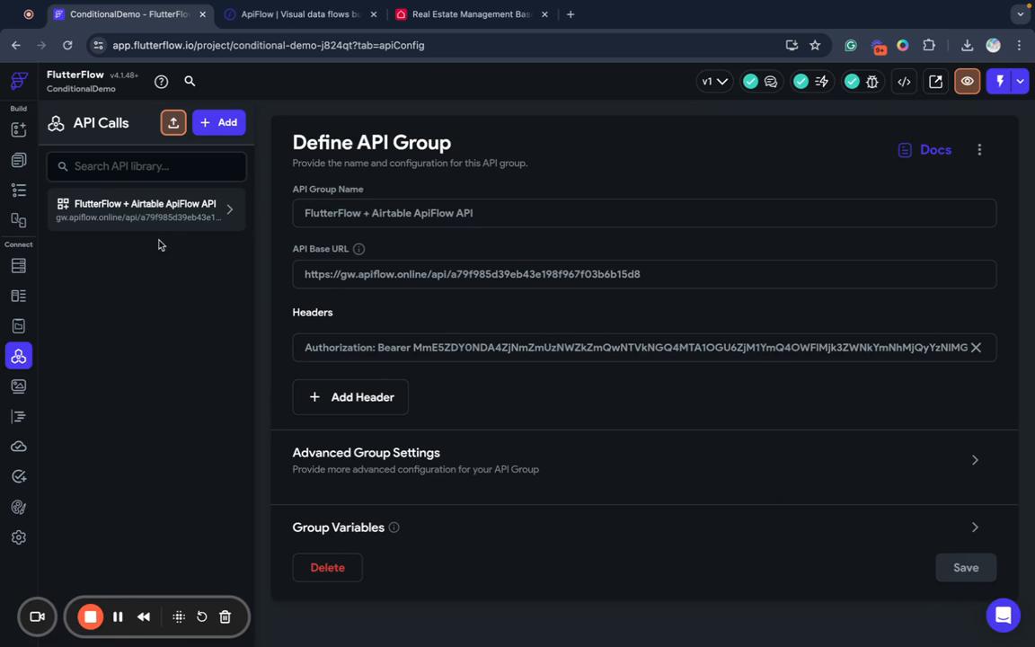
{"action": "left_click", "coordinate": [169, 215]}
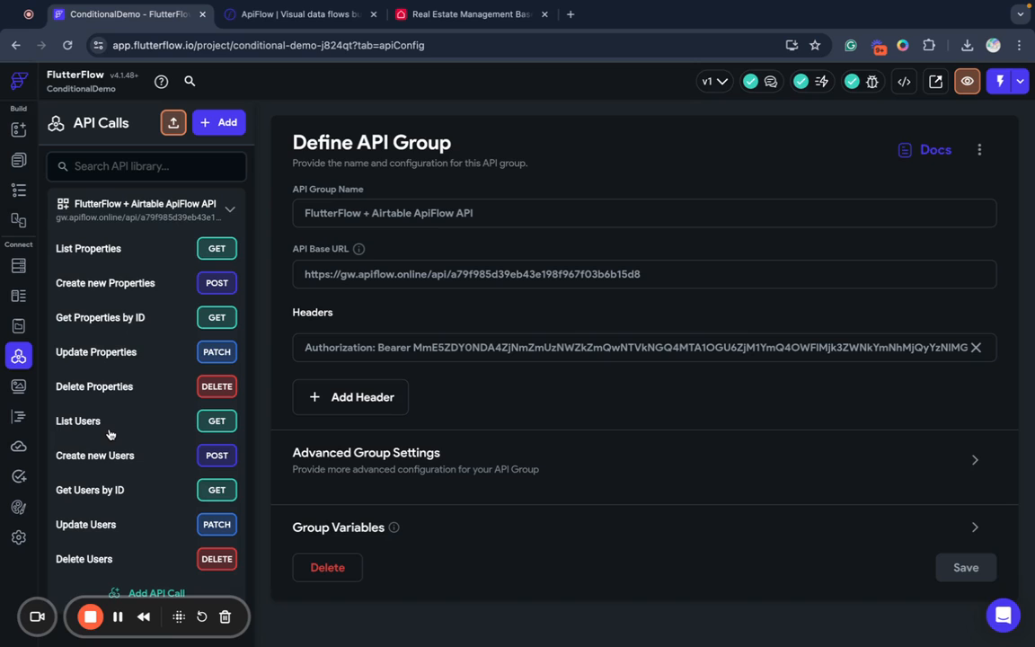
{"action": "left_click", "coordinate": [94, 249]}
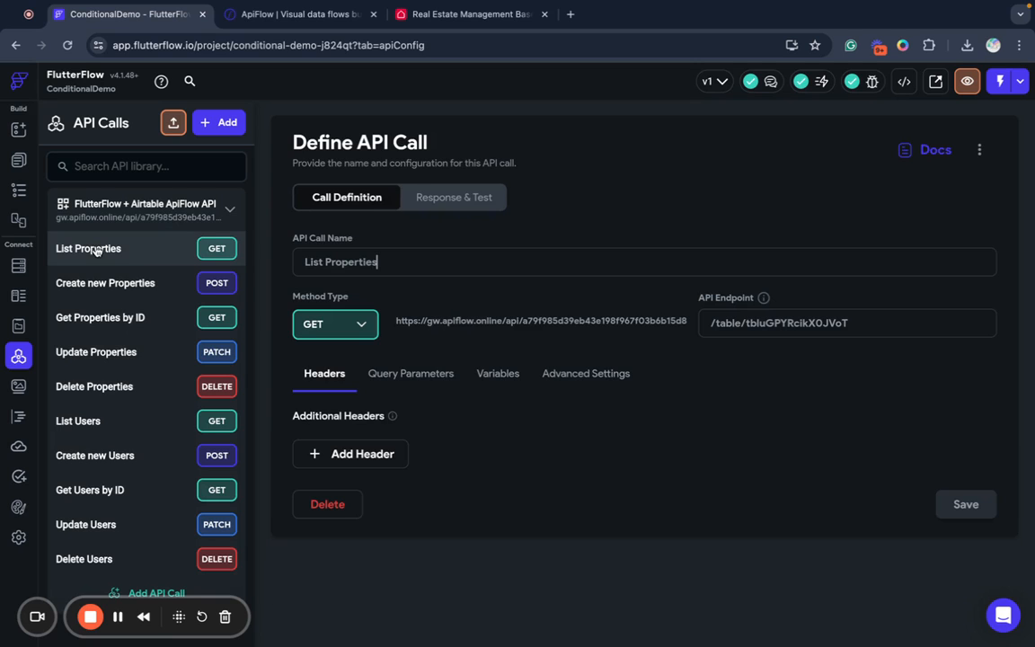
{"action": "left_click", "coordinate": [424, 195]}
{"action": "left_click", "coordinate": [963, 205]}
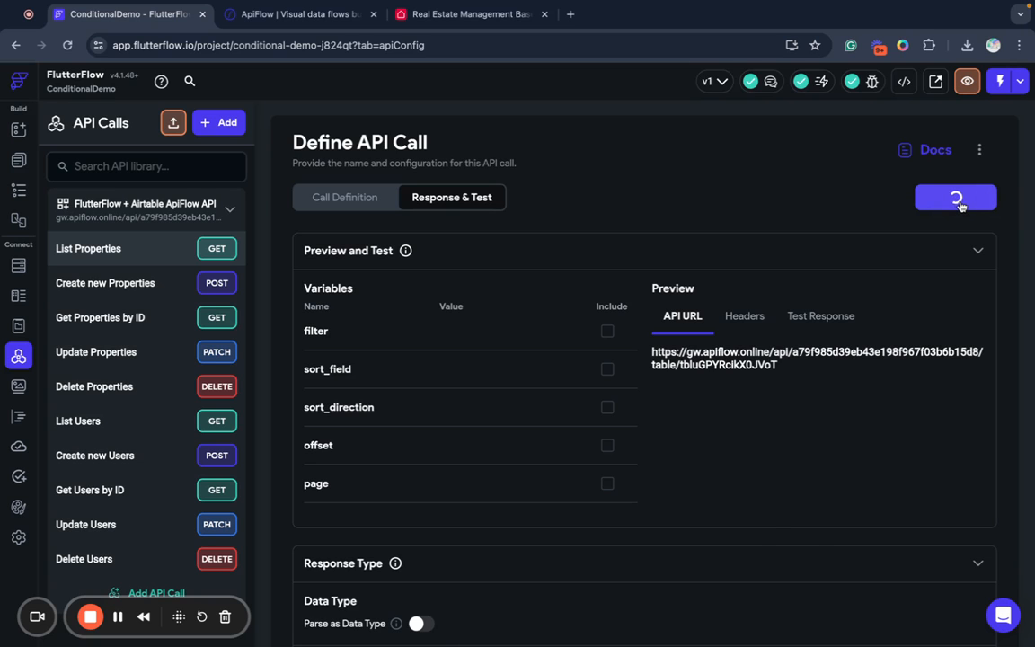
{"action": "scroll", "coordinate": [816, 528], "scroll_direction": "down", "scroll_amount": 10}
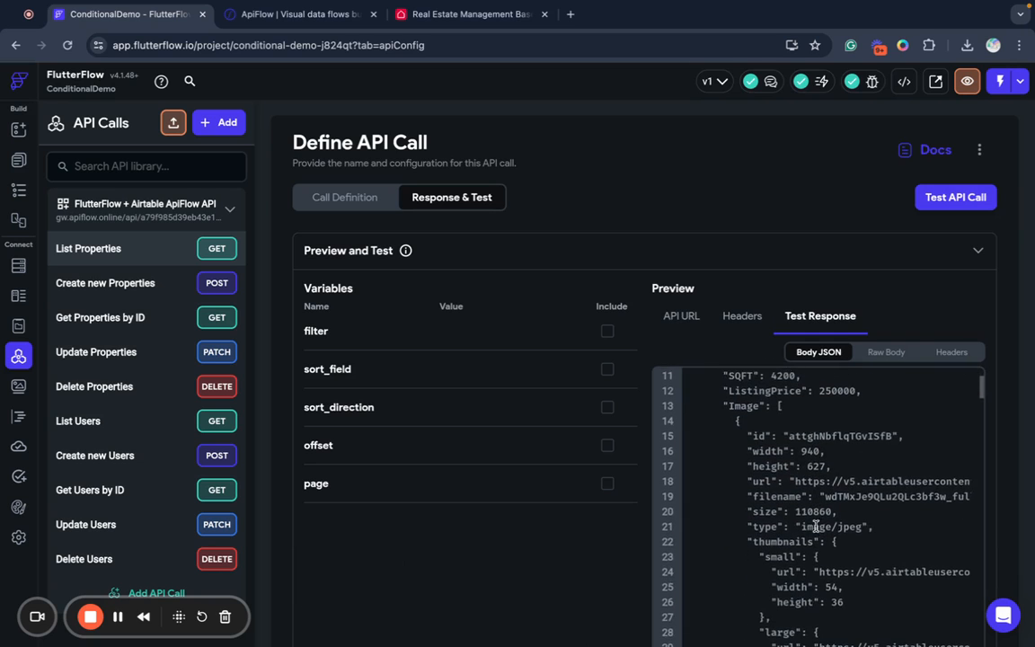
{"action": "scroll", "coordinate": [815, 528], "scroll_direction": "down", "scroll_amount": 9}
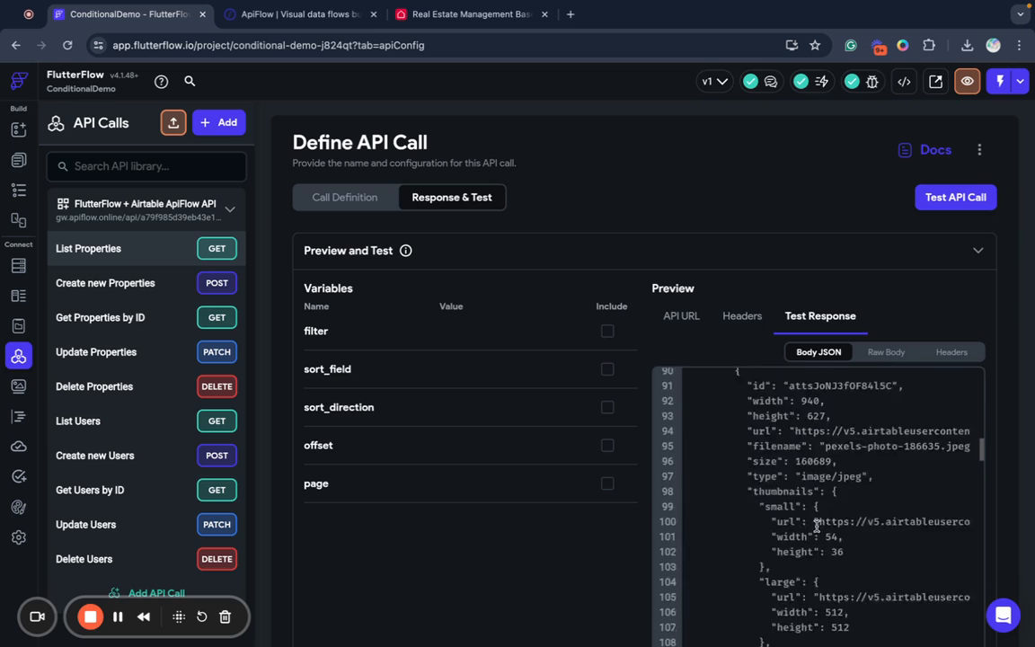
{"action": "scroll", "coordinate": [816, 528], "scroll_direction": "up", "scroll_amount": 7}
{"action": "scroll", "coordinate": [816, 528], "scroll_direction": "up", "scroll_amount": 13}
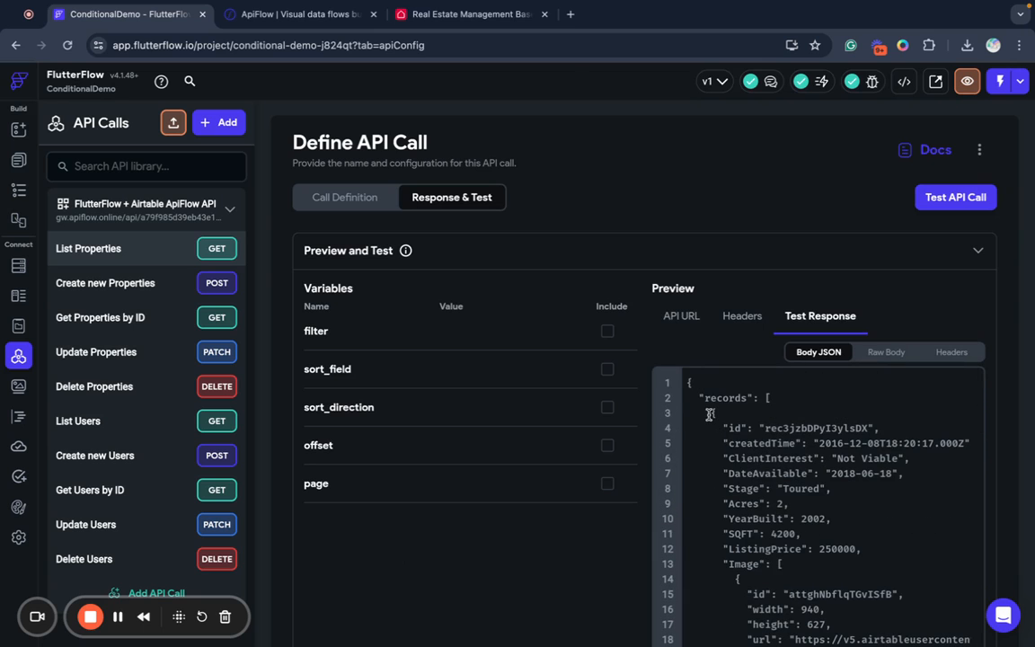
Review the fields of the Property, PropertyImage and PropertiesList data types.
{"action": "left_click", "coordinate": [16, 300]}
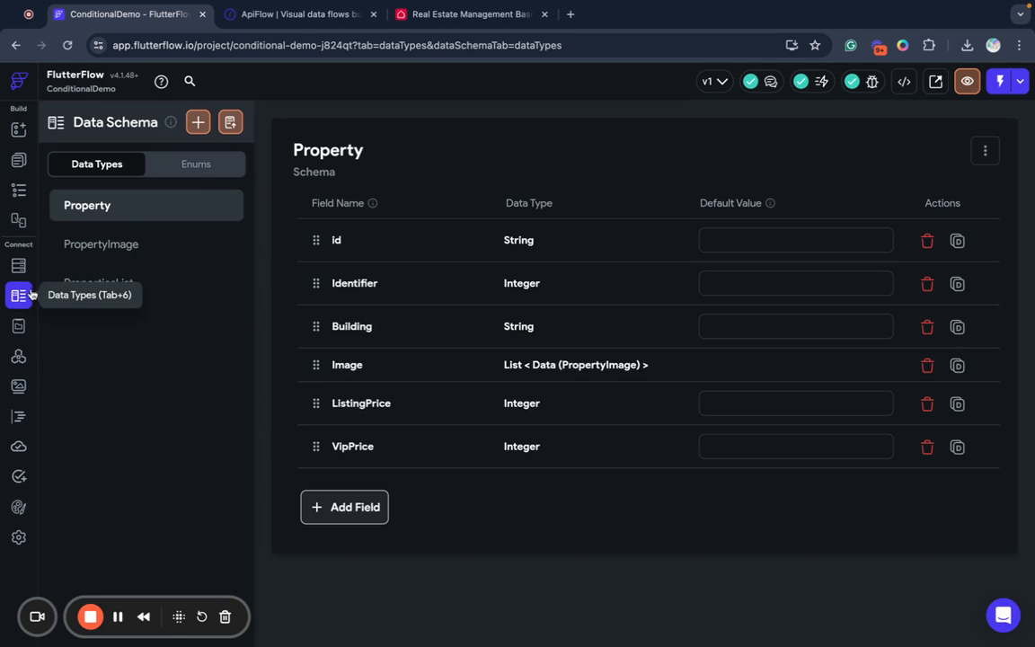
{"action": "left_click", "coordinate": [98, 246]}
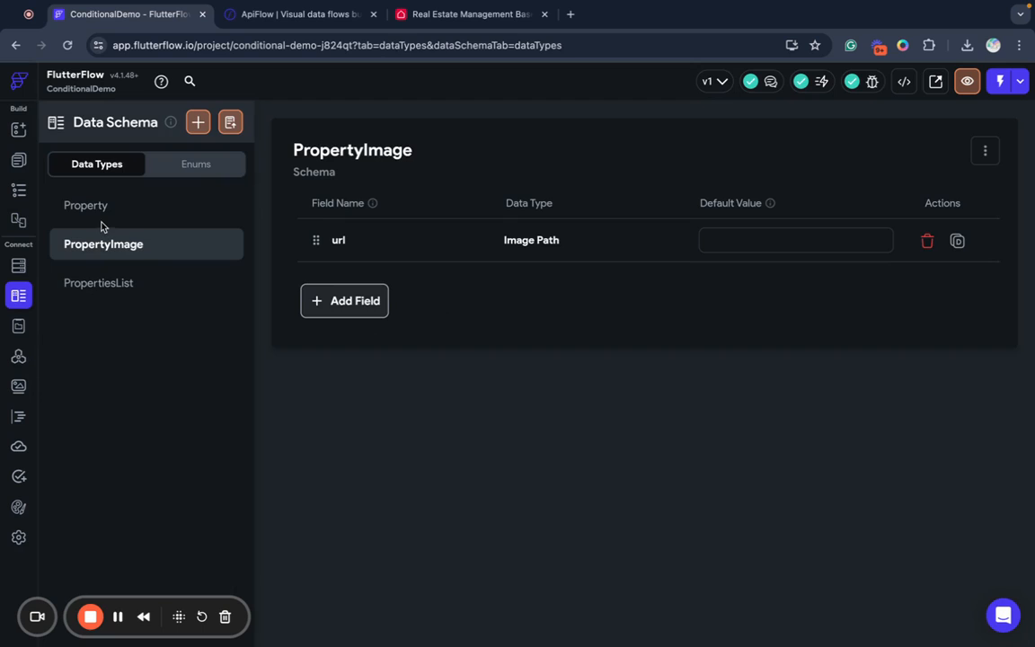
{"action": "left_click", "coordinate": [103, 211]}
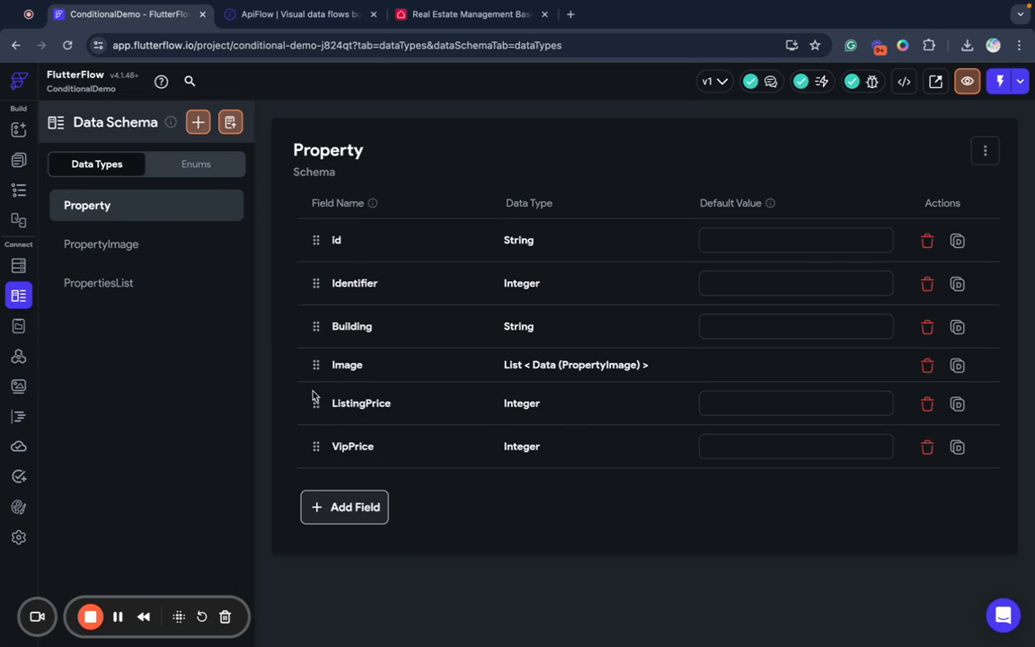
{"action": "left_click", "coordinate": [90, 285]}
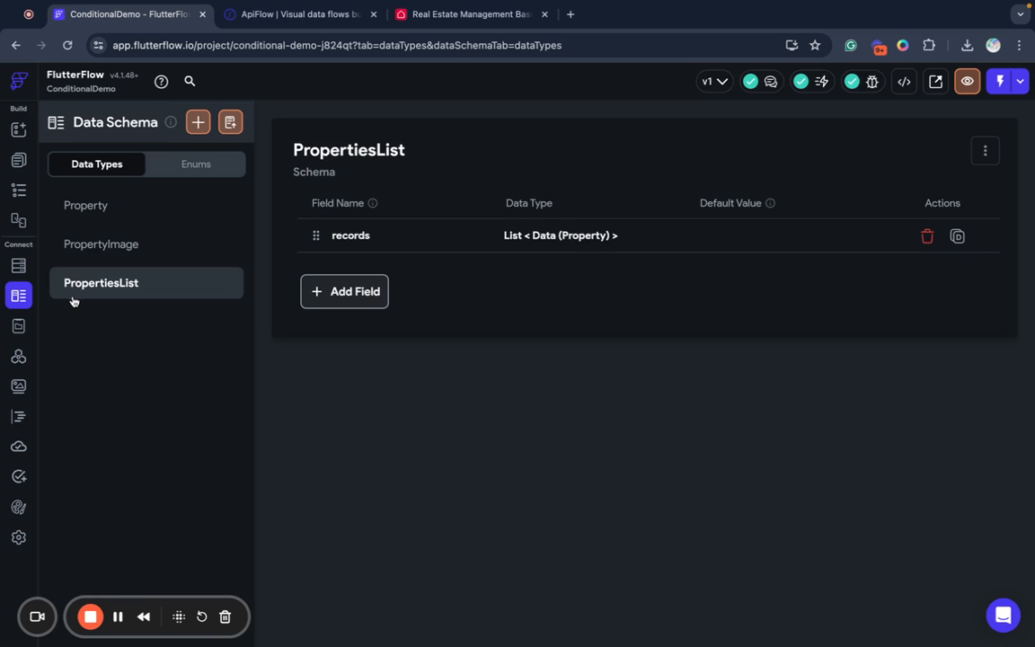
Set the List Properties call's response to be parsed as the PropertiesList data type and save the call.
{"action": "left_click", "coordinate": [19, 357]}
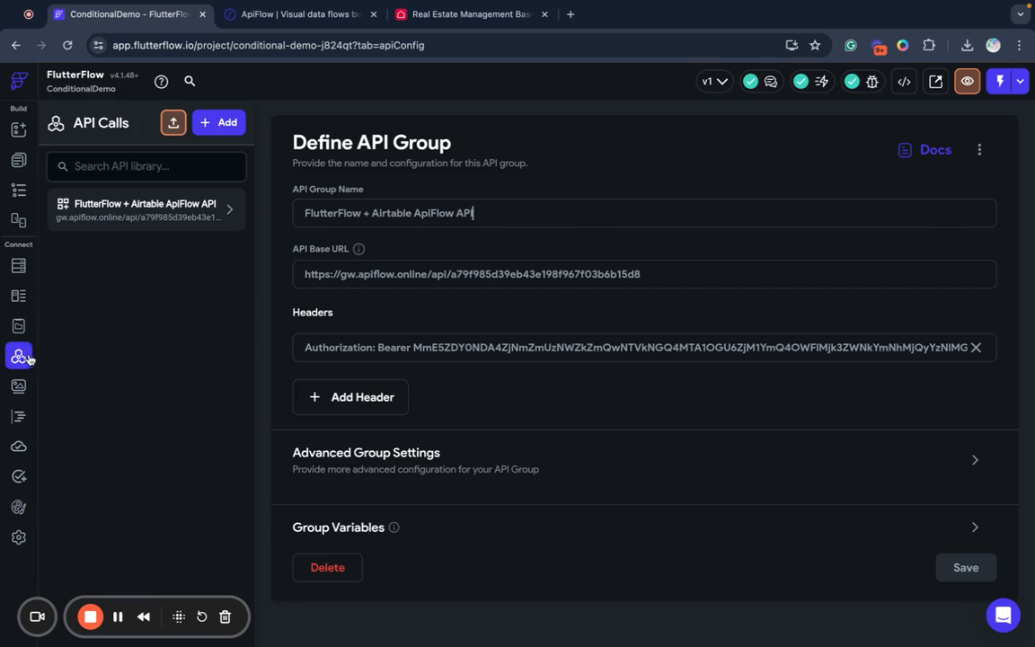
{"action": "left_click", "coordinate": [186, 231]}
{"action": "left_click", "coordinate": [105, 248]}
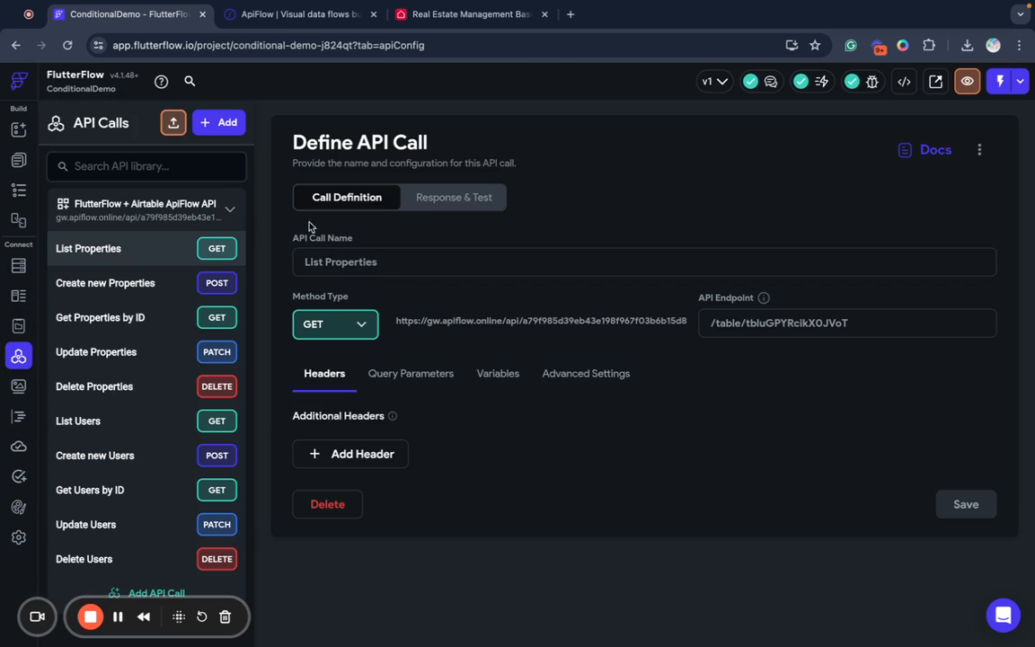
{"action": "left_click", "coordinate": [422, 197]}
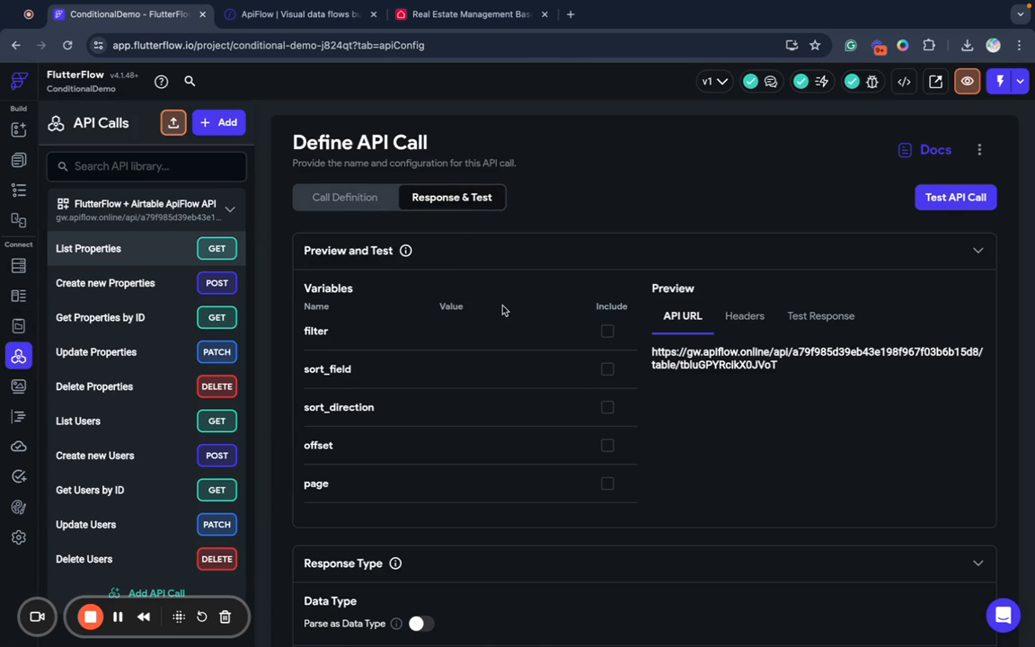
{"action": "scroll", "coordinate": [504, 342], "scroll_direction": "down", "scroll_amount": 5}
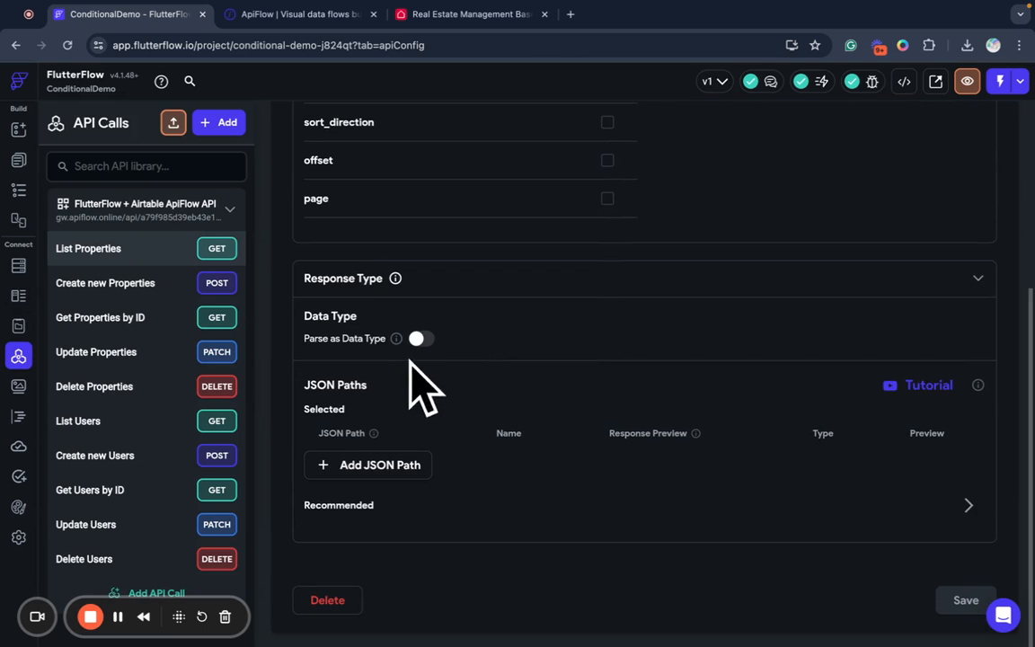
{"action": "left_click", "coordinate": [419, 339]}
{"action": "left_click", "coordinate": [388, 382]}
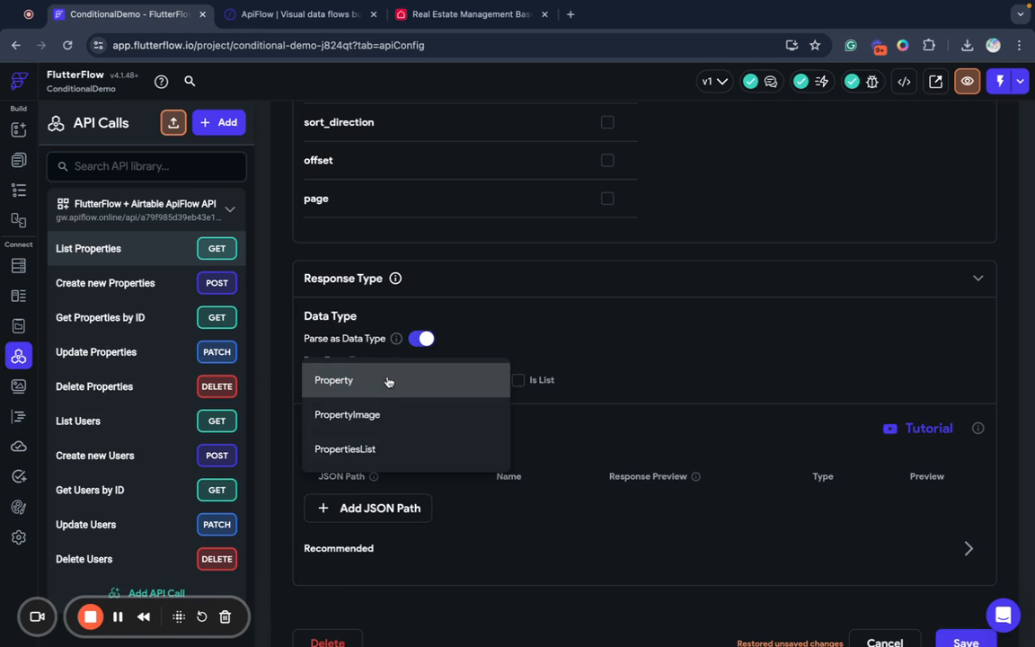
{"action": "left_click", "coordinate": [369, 449]}
{"action": "scroll", "coordinate": [822, 463], "scroll_direction": "down", "scroll_amount": 1}
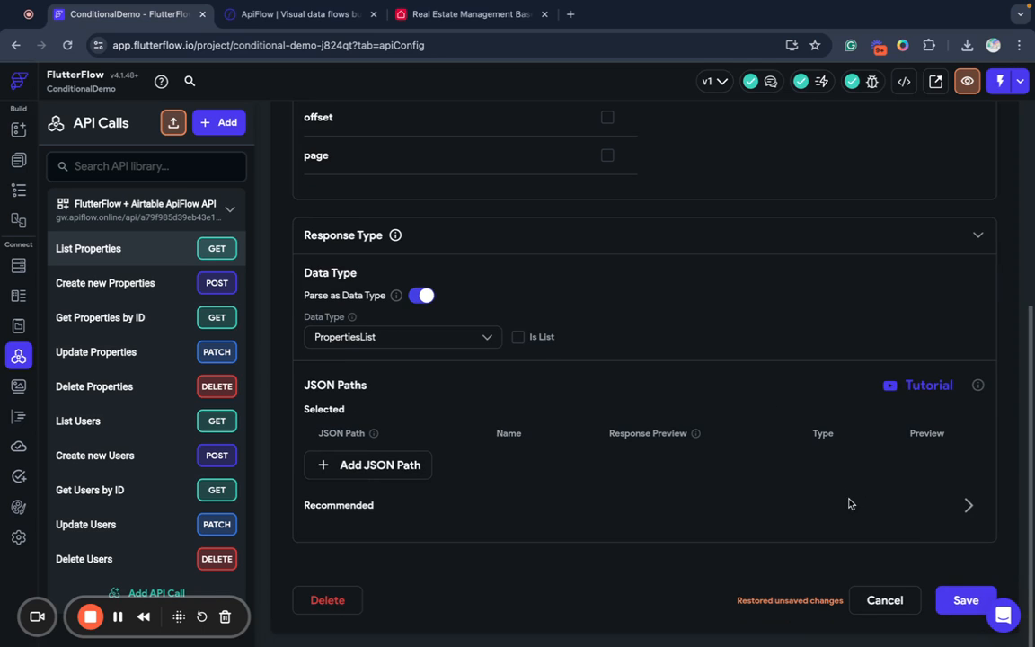
{"action": "left_click", "coordinate": [954, 600]}
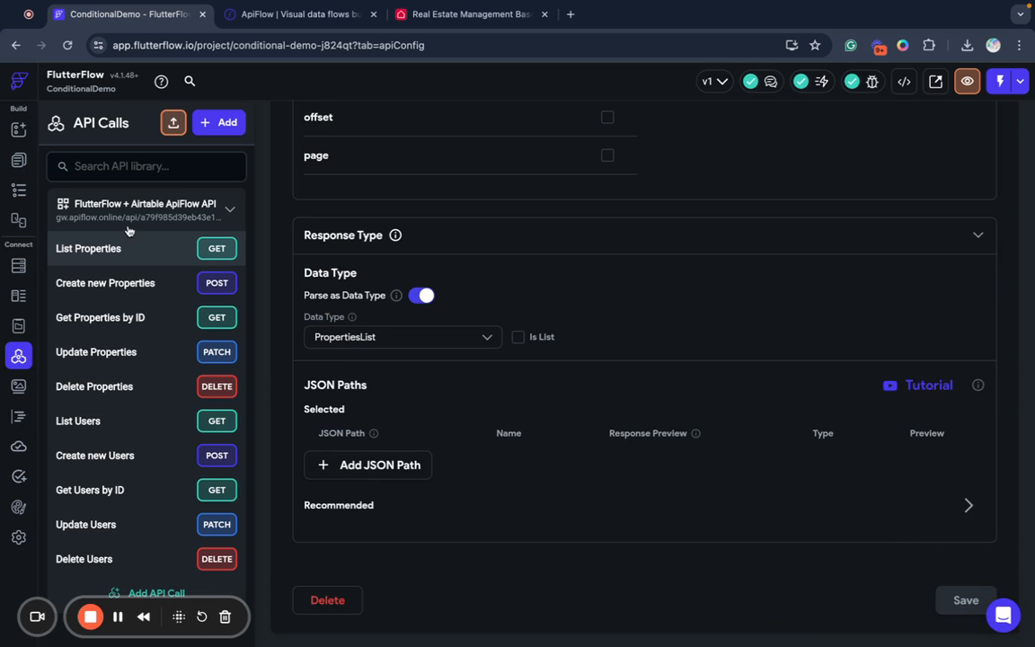
Add an API Call backend query to HomePage's ListView, using List Properties from the FlutterFlow + Airtable ApiFlow API group.
{"action": "left_click", "coordinate": [18, 129]}
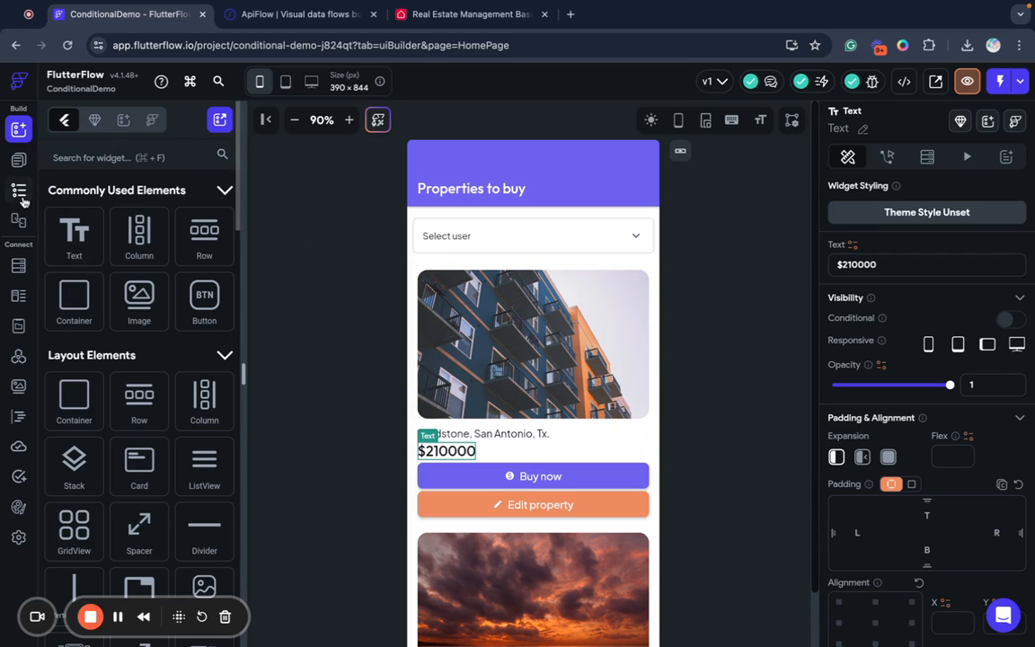
{"action": "left_click", "coordinate": [18, 189]}
{"action": "left_click", "coordinate": [159, 397]}
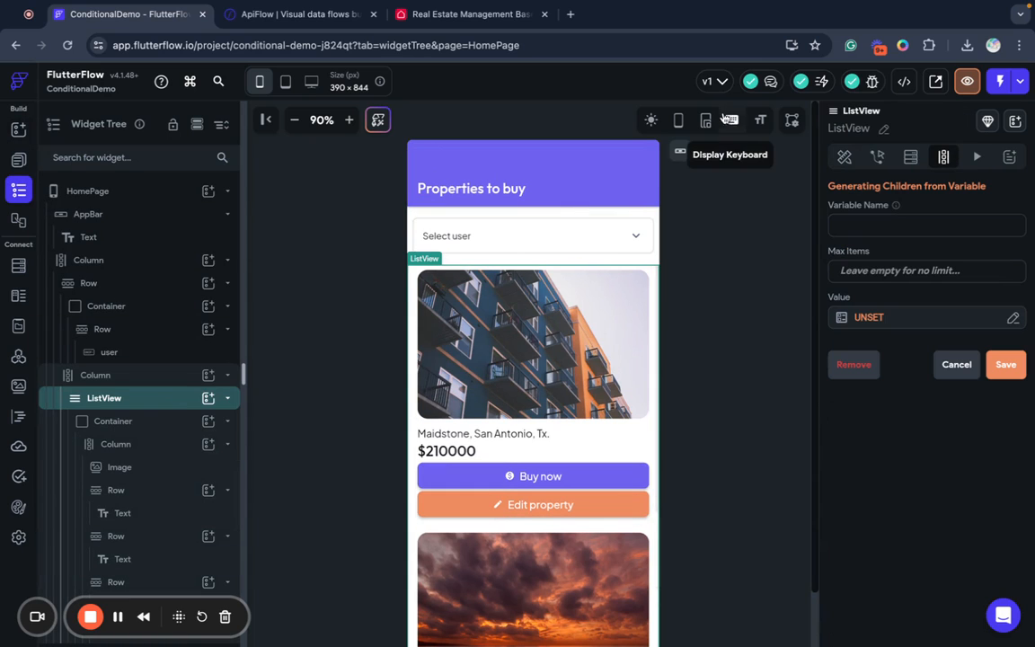
{"action": "left_click", "coordinate": [878, 158]}
{"action": "left_click", "coordinate": [912, 159]}
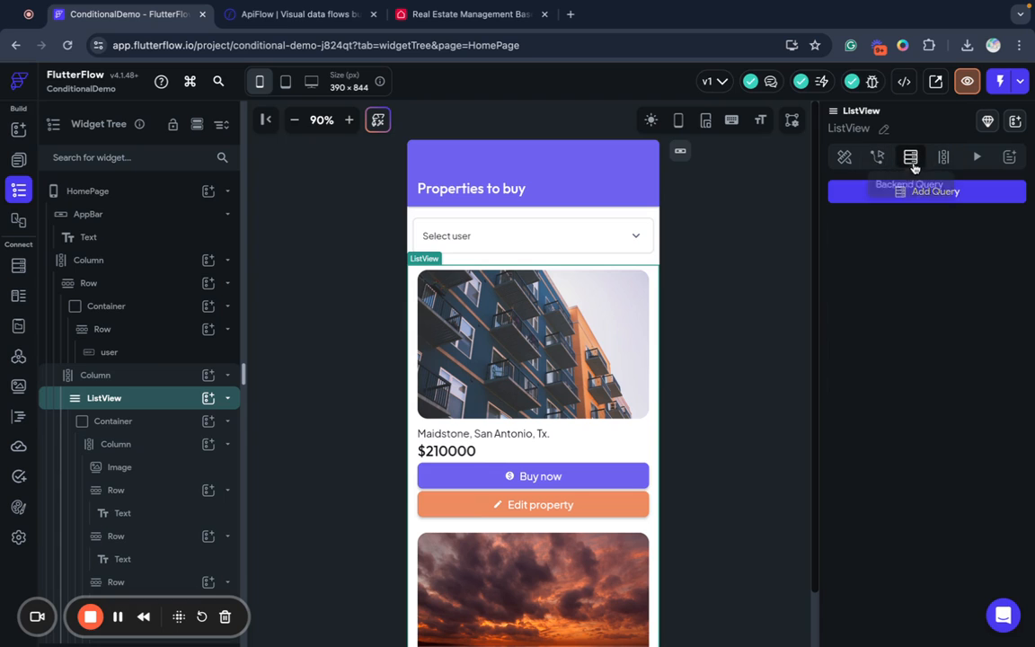
{"action": "left_click", "coordinate": [877, 199]}
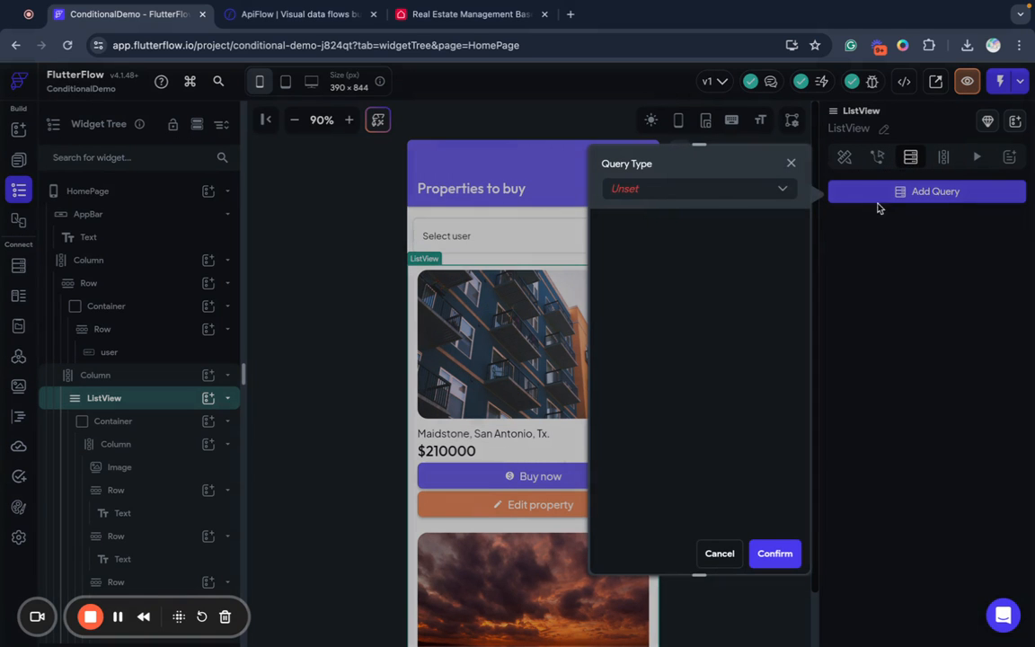
{"action": "left_click", "coordinate": [705, 194]}
{"action": "left_click", "coordinate": [644, 256]}
{"action": "left_click", "coordinate": [646, 248]}
{"action": "left_click", "coordinate": [645, 249]}
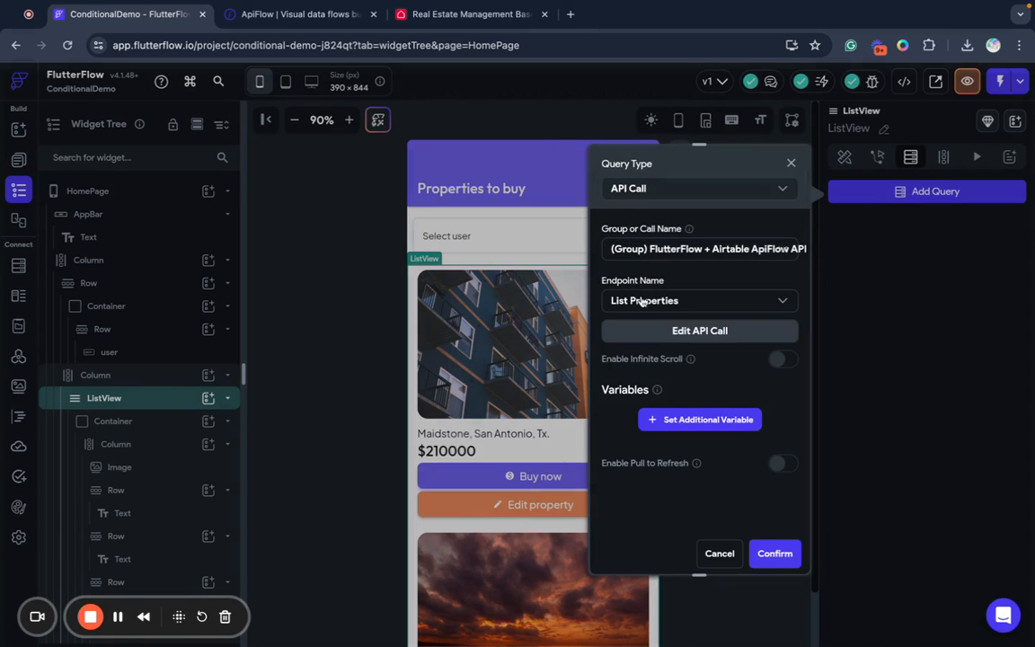
{"action": "left_click", "coordinate": [642, 300]}
{"action": "left_click", "coordinate": [634, 281]}
{"action": "left_click", "coordinate": [775, 553]}
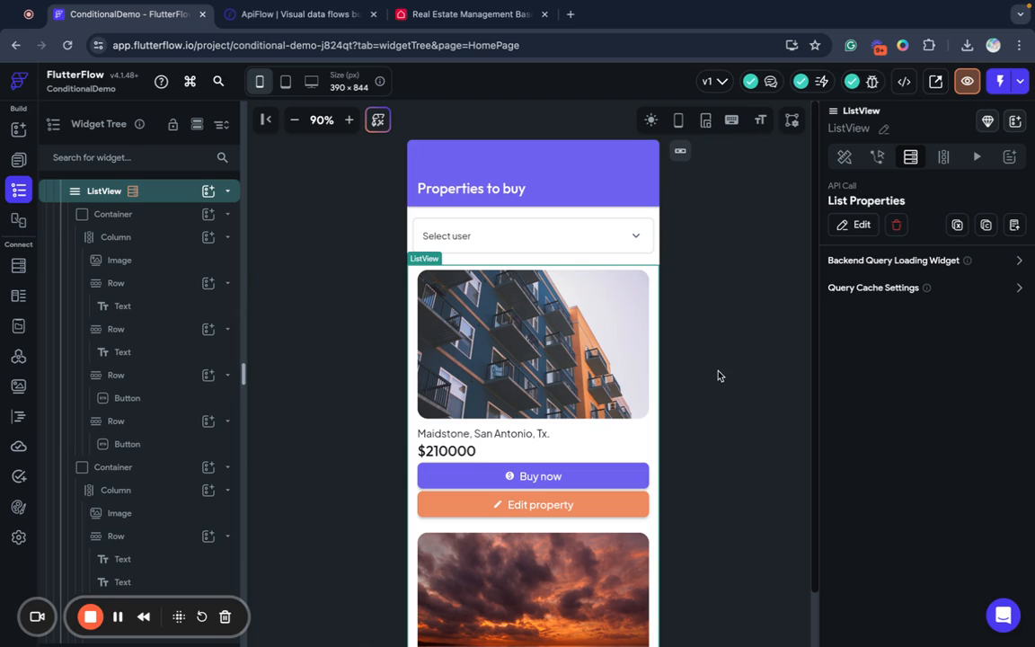
Generate the ListView's children dynamically from the records field of the List Properties Response, read as data type.
{"action": "left_click", "coordinate": [944, 158]}
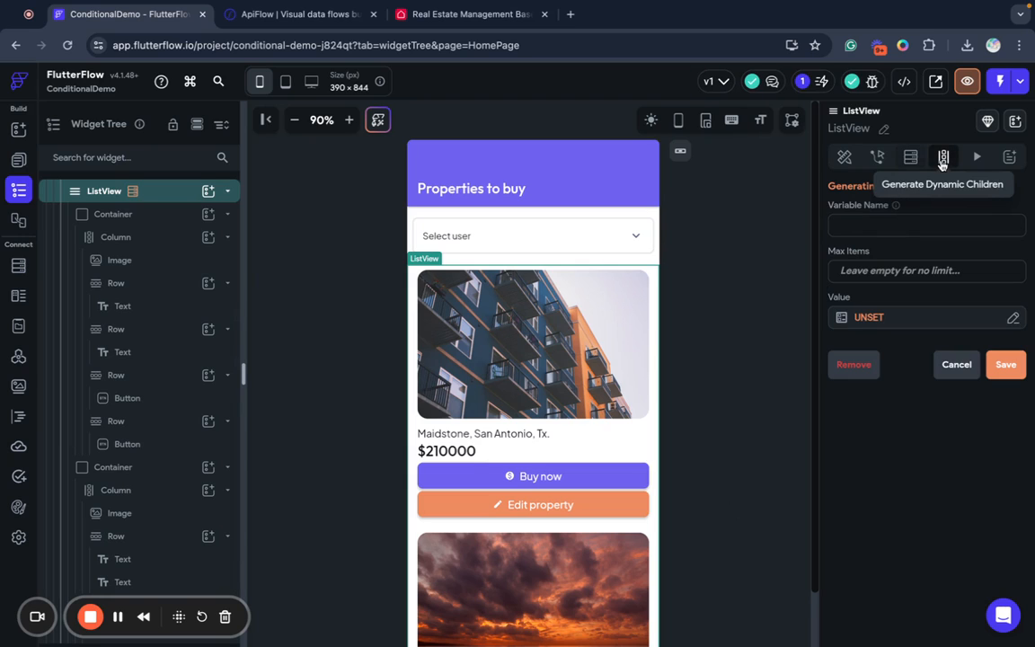
{"action": "left_click", "coordinate": [1016, 320]}
{"action": "left_click", "coordinate": [665, 412]}
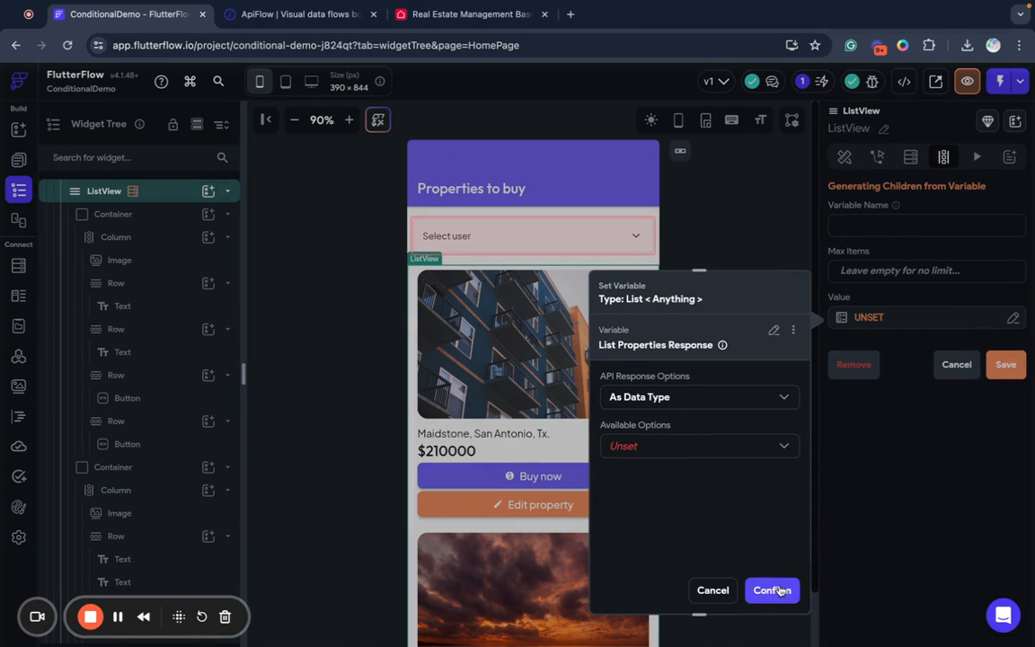
{"action": "left_click", "coordinate": [665, 447]}
{"action": "left_click", "coordinate": [663, 447]}
{"action": "left_click", "coordinate": [654, 499]}
{"action": "left_click", "coordinate": [655, 497]}
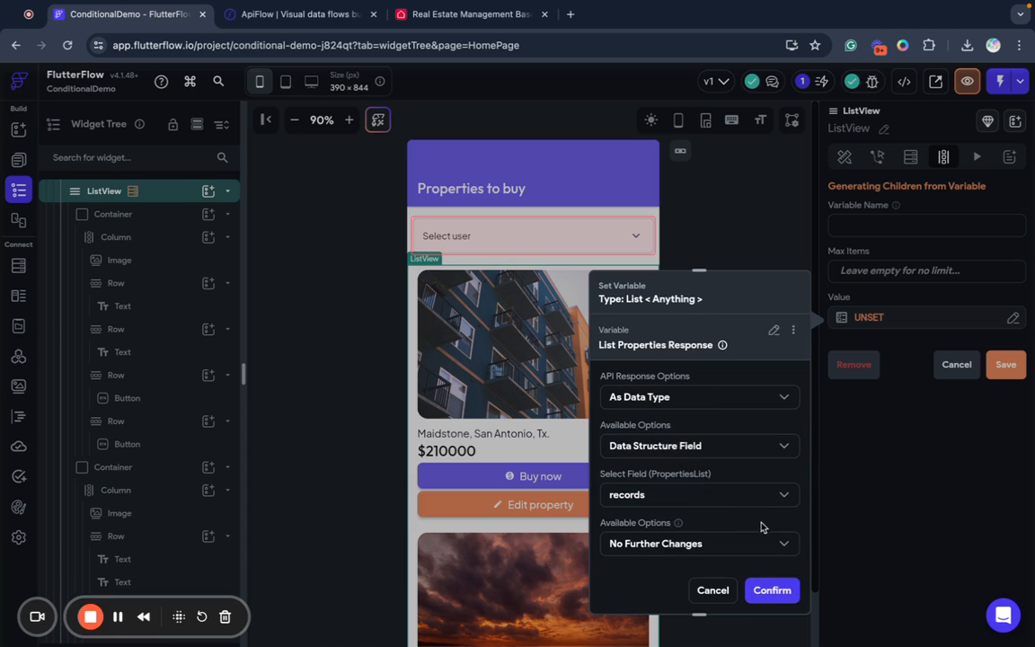
{"action": "left_click", "coordinate": [773, 590]}
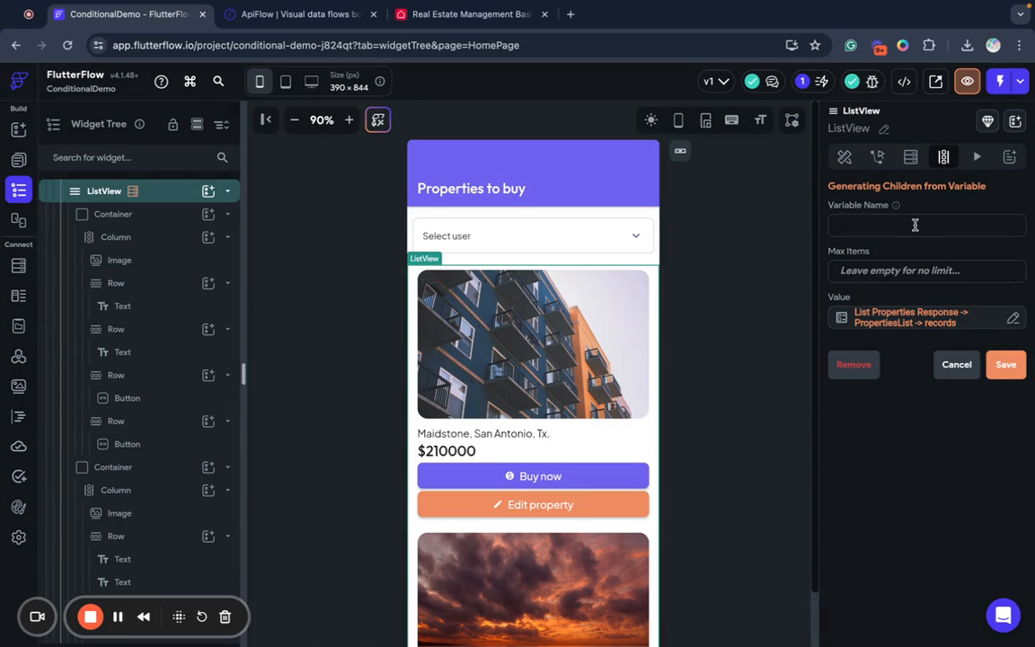
Name the ListView's dynamic children variable propertiesList and save the setup.
{"action": "type", "text": "propertiesList"}
{"action": "left_click", "coordinate": [1004, 364]}
{"action": "left_click", "coordinate": [654, 459]}
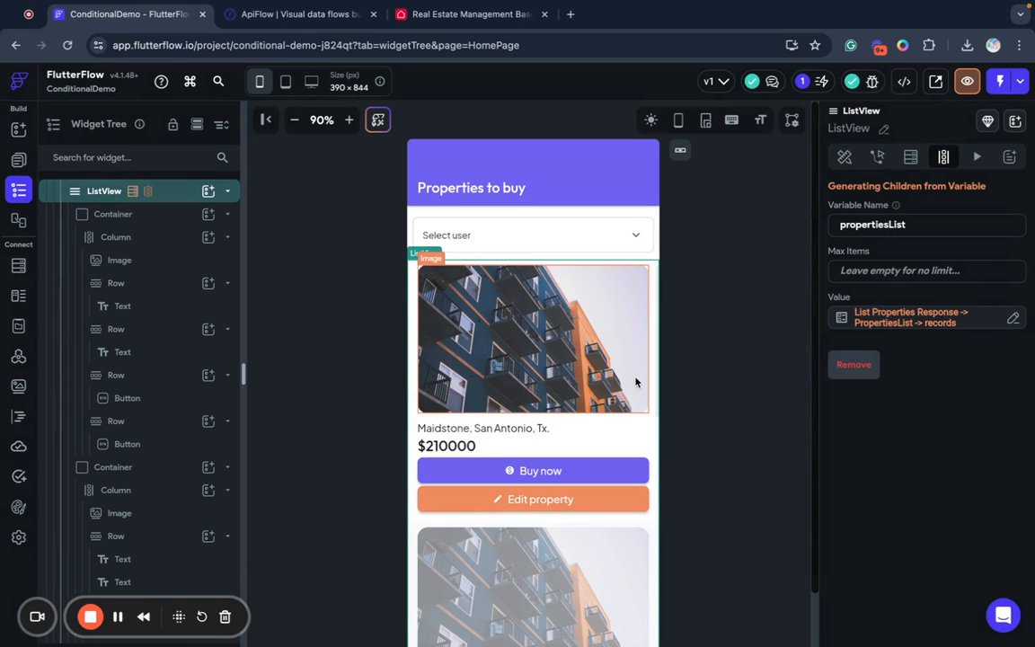
Set the first property card's image path from propertiesList Item, using its Image data structure field.
{"action": "left_click", "coordinate": [600, 398]}
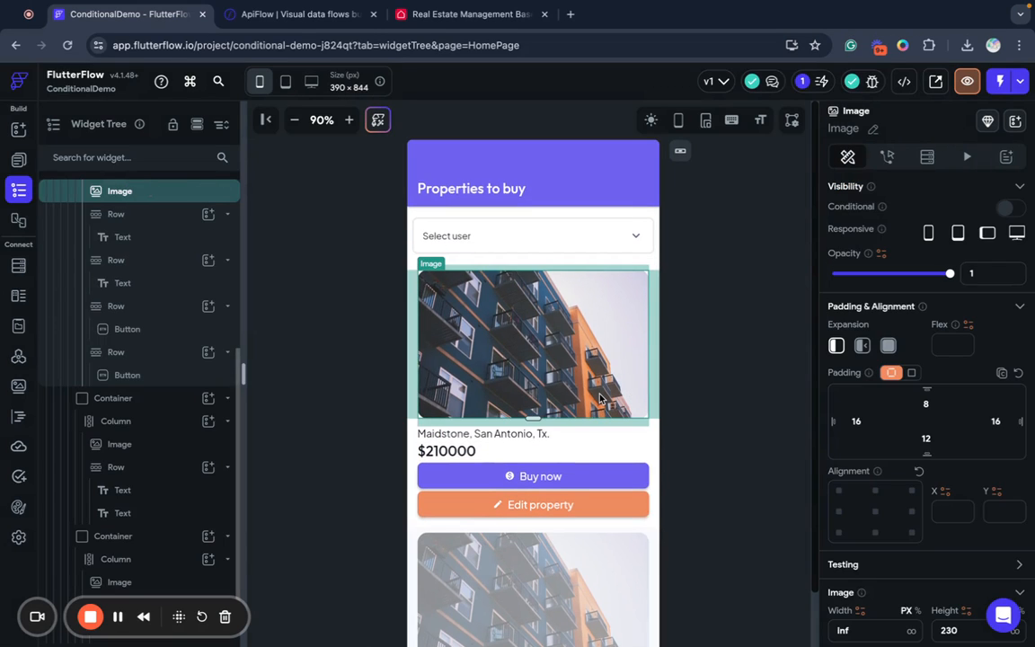
{"action": "scroll", "coordinate": [863, 422], "scroll_direction": "down", "scroll_amount": 5}
{"action": "scroll", "coordinate": [899, 458], "scroll_direction": "down", "scroll_amount": 5}
{"action": "scroll", "coordinate": [862, 315], "scroll_direction": "up", "scroll_amount": 1}
{"action": "left_click", "coordinate": [854, 253]}
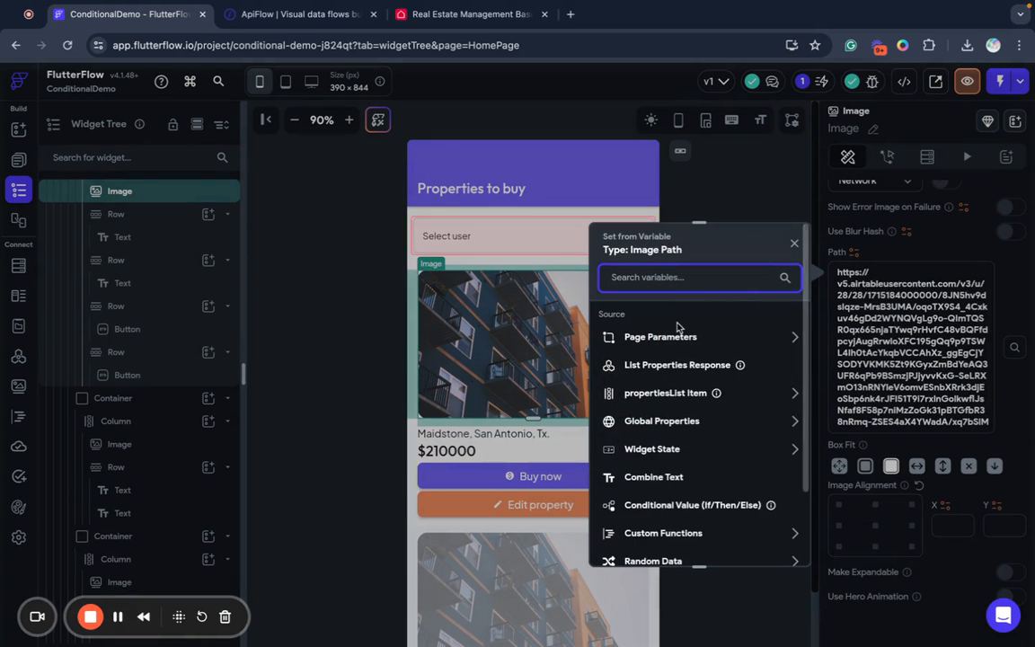
{"action": "left_click", "coordinate": [669, 393]}
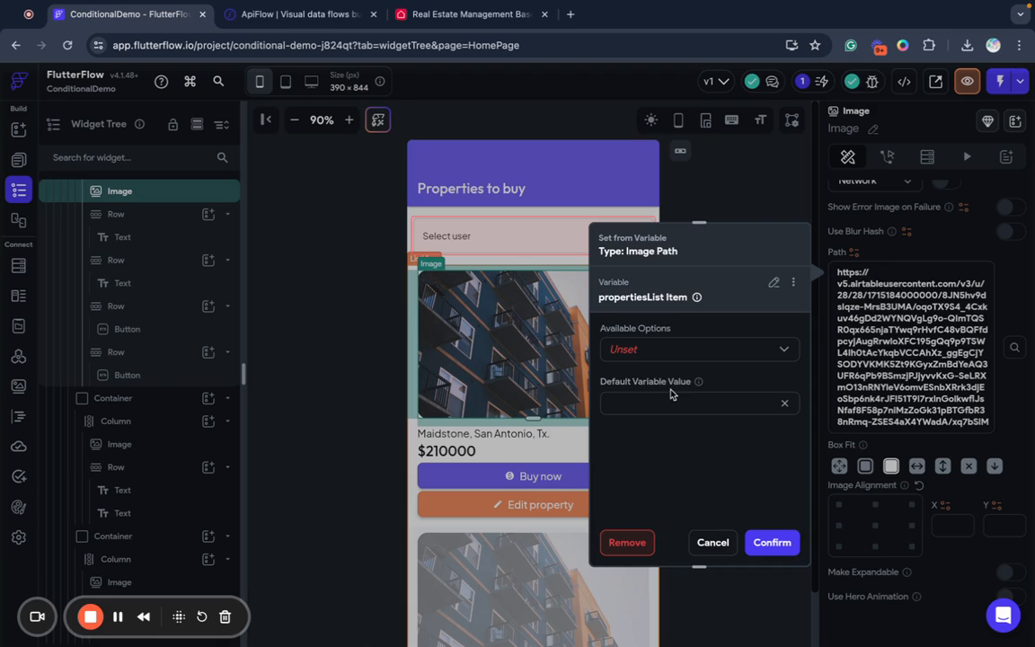
{"action": "left_click", "coordinate": [626, 347]}
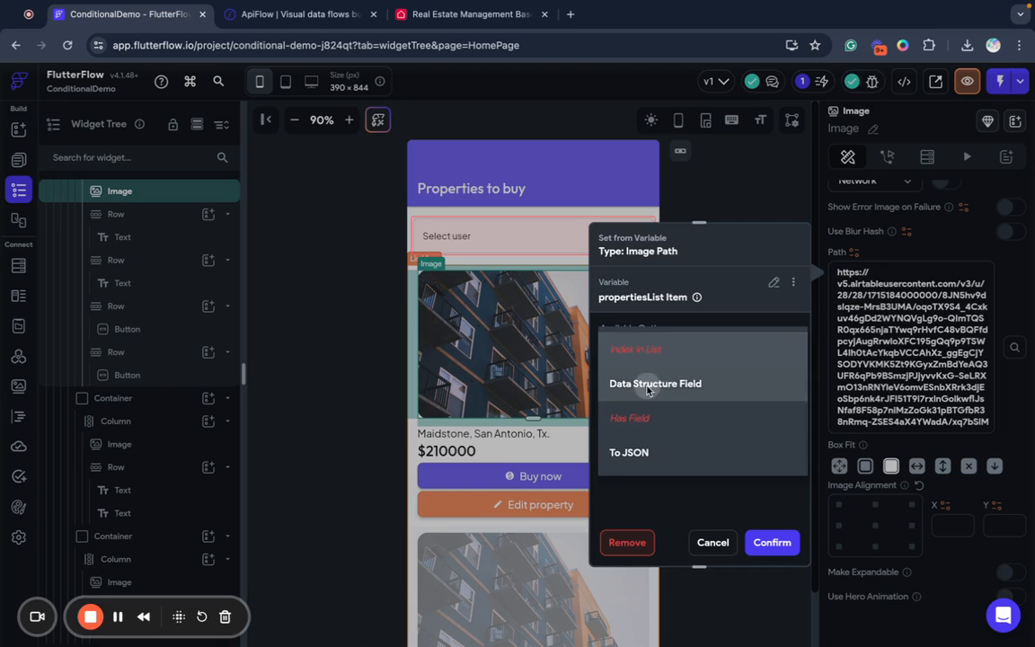
{"action": "left_click", "coordinate": [638, 385]}
{"action": "left_click", "coordinate": [626, 405]}
{"action": "left_click", "coordinate": [623, 498]}
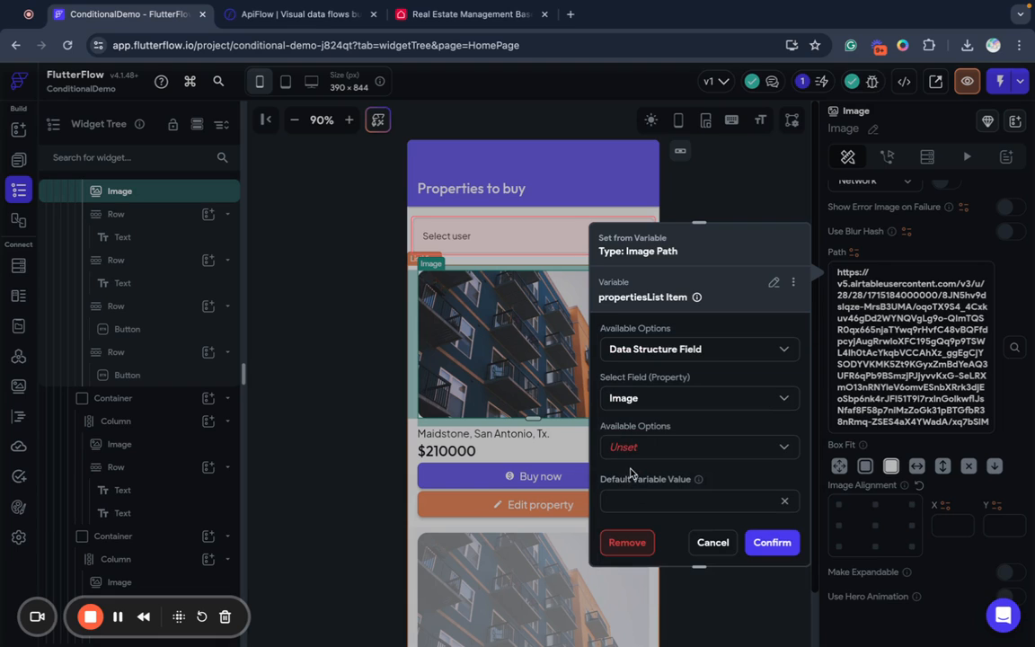
Narrow the image path variable to the First item of the Image list with Item at Index.
{"action": "left_click", "coordinate": [628, 450]}
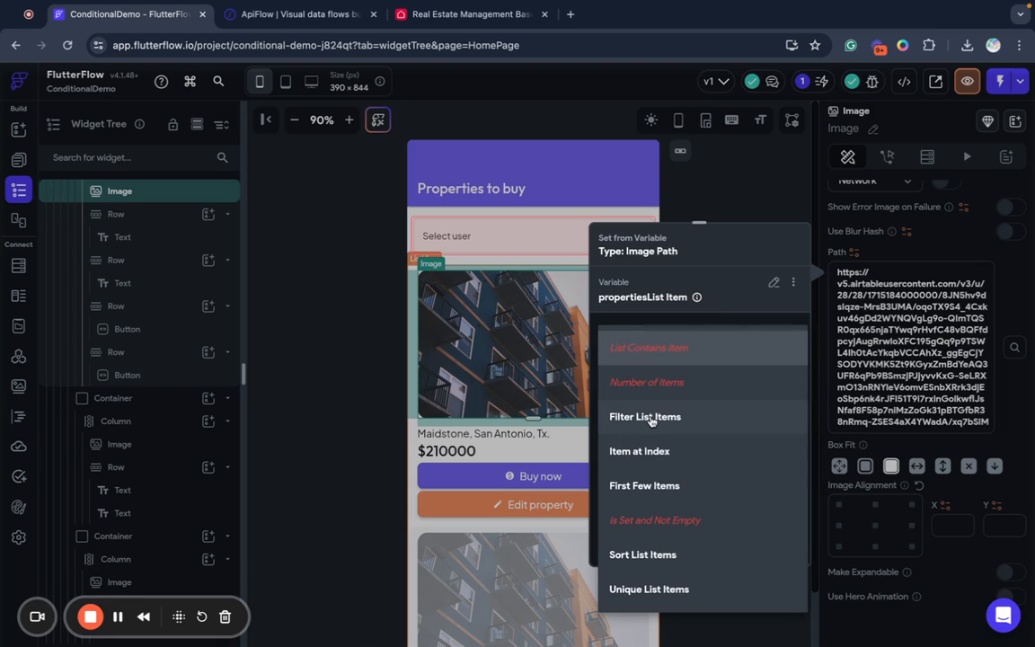
{"action": "left_click", "coordinate": [640, 452]}
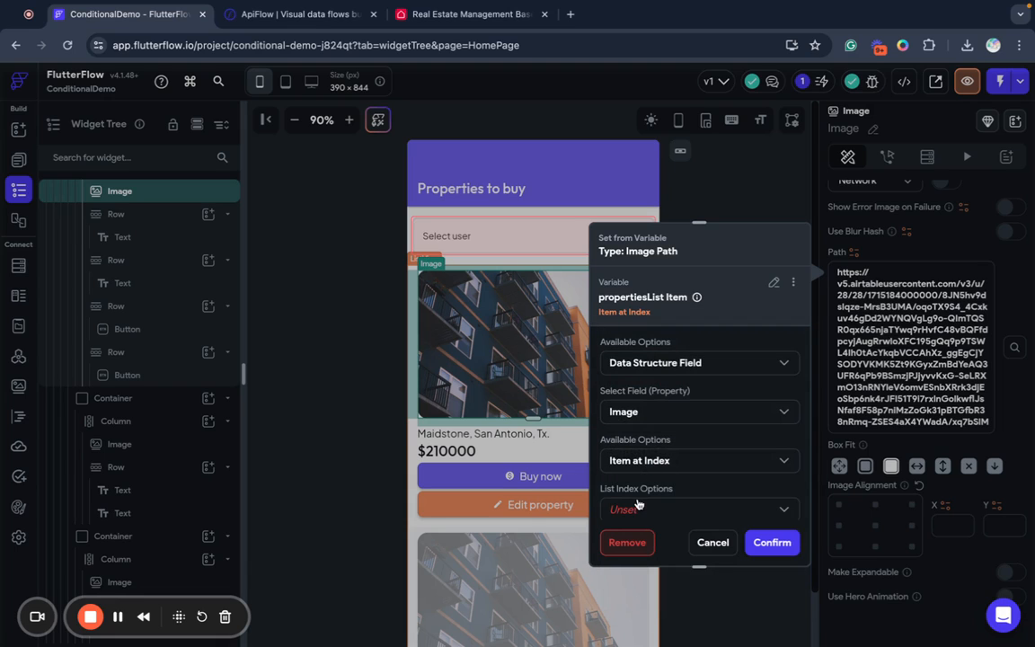
{"action": "left_click", "coordinate": [636, 510]}
{"action": "left_click", "coordinate": [644, 503]}
{"action": "scroll", "coordinate": [737, 376], "scroll_direction": "down", "scroll_amount": 3}
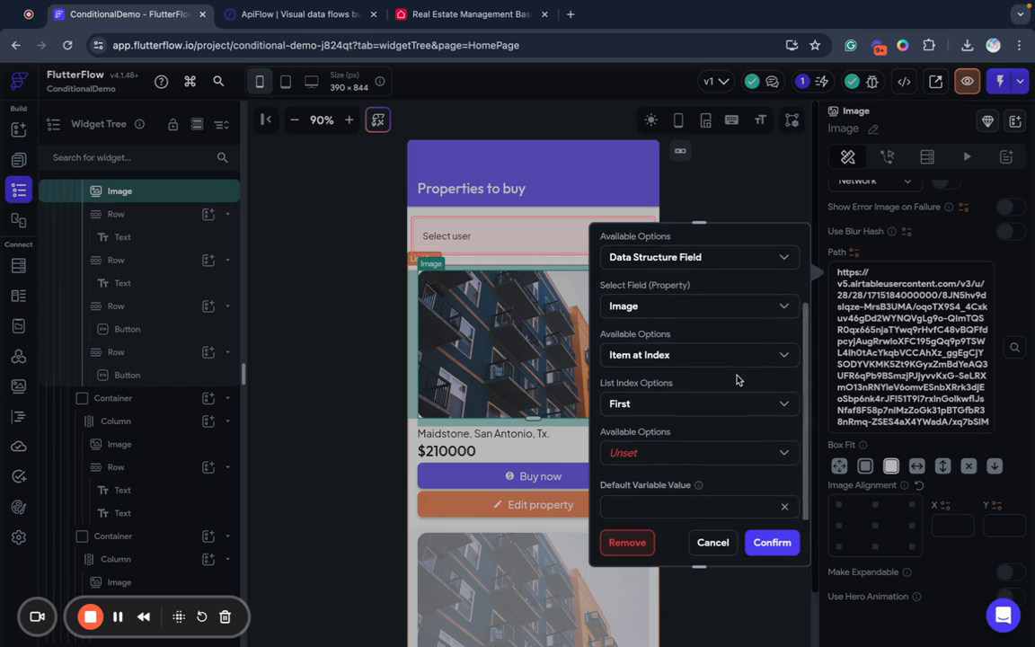
Take the url field of the first PropertyImage item and confirm it as the image path.
{"action": "left_click", "coordinate": [661, 439]}
{"action": "left_click", "coordinate": [655, 439]}
{"action": "scroll", "coordinate": [654, 445], "scroll_direction": "down", "scroll_amount": 2}
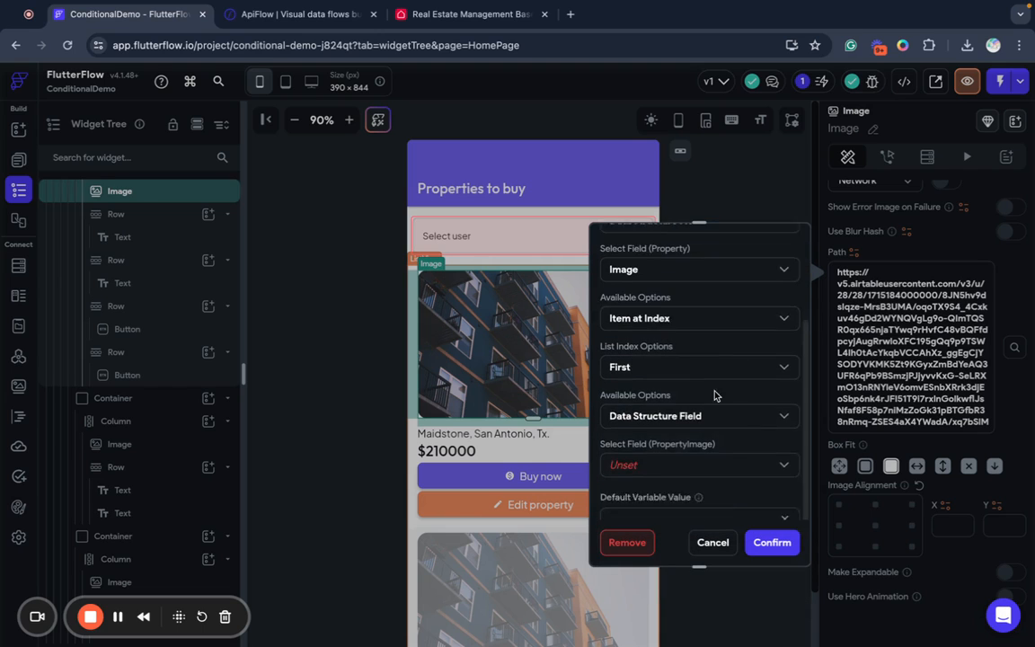
{"action": "left_click", "coordinate": [653, 443]}
{"action": "left_click", "coordinate": [643, 445]}
{"action": "left_click", "coordinate": [772, 542]}
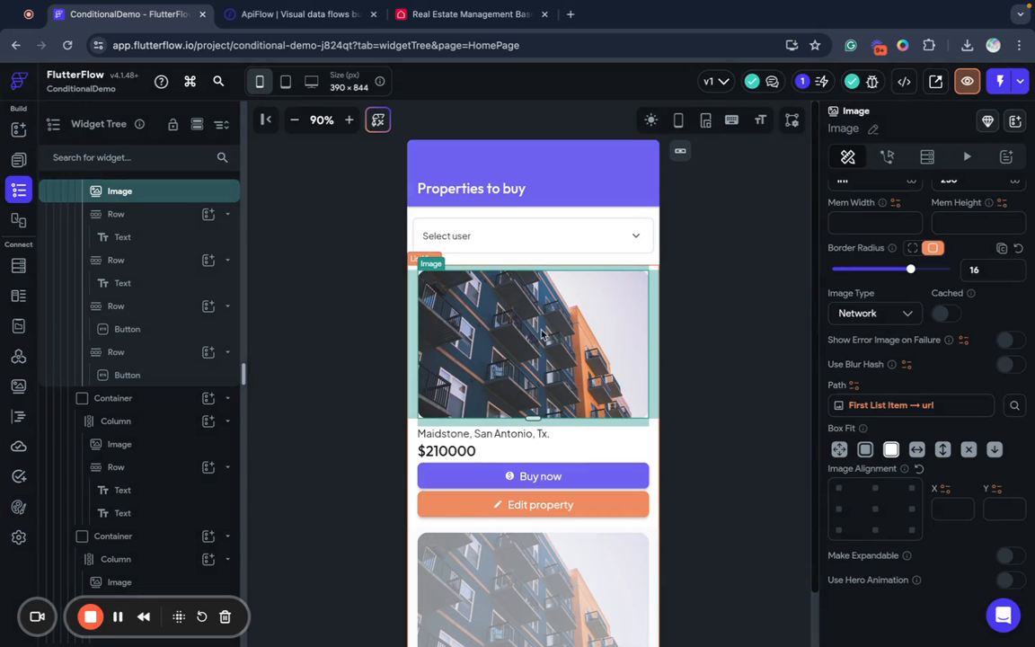
Bind the first card's address text to the Building field of propertiesList Item.
{"action": "left_click", "coordinate": [492, 433]}
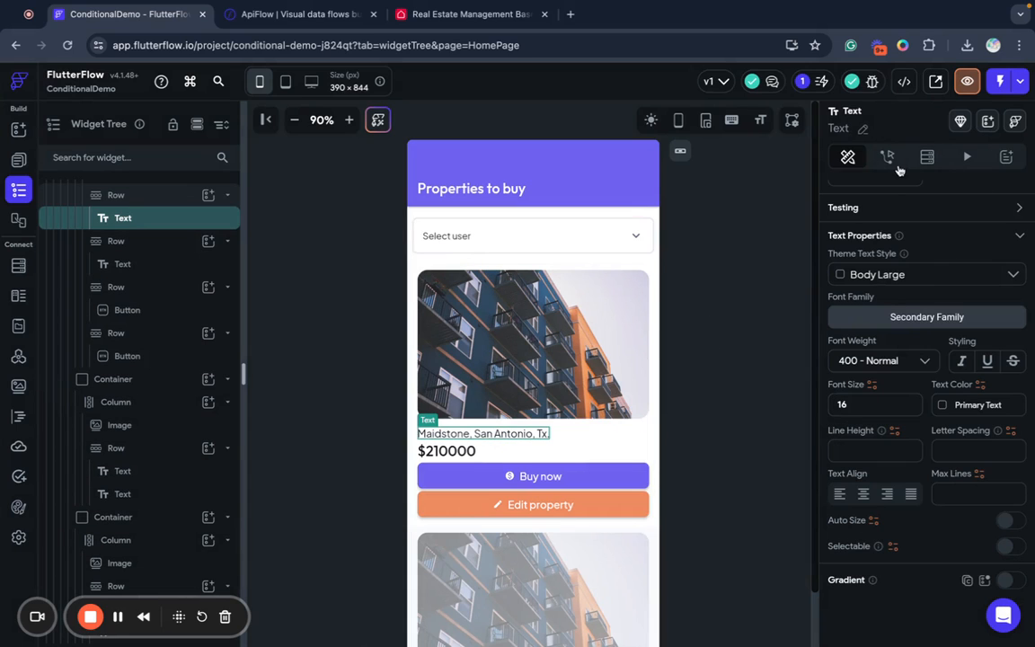
{"action": "scroll", "coordinate": [917, 481], "scroll_direction": "up", "scroll_amount": 5}
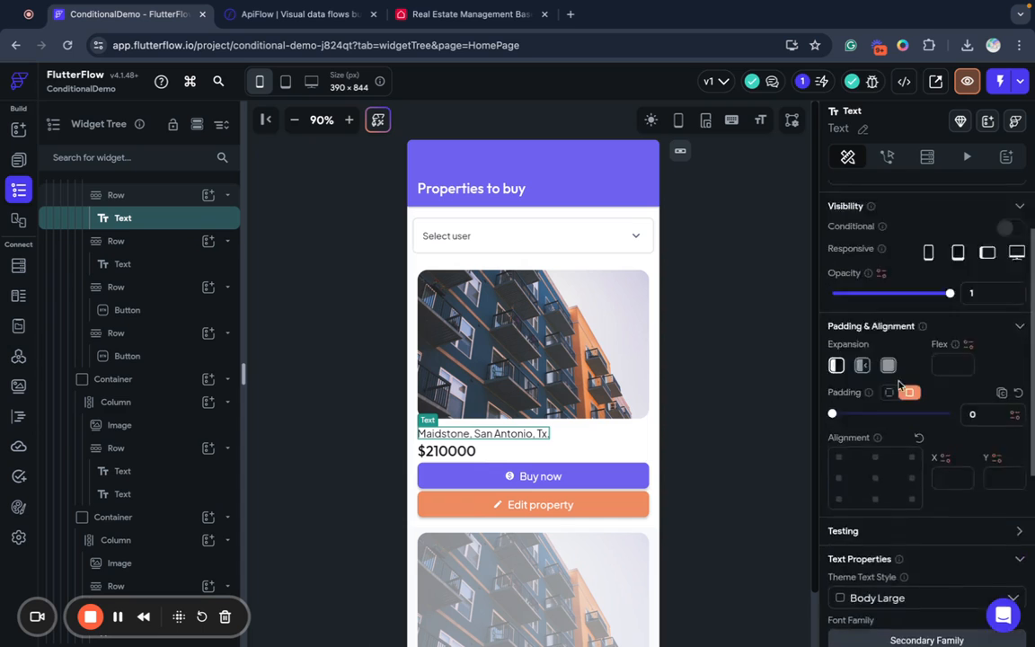
{"action": "left_click", "coordinate": [851, 244]}
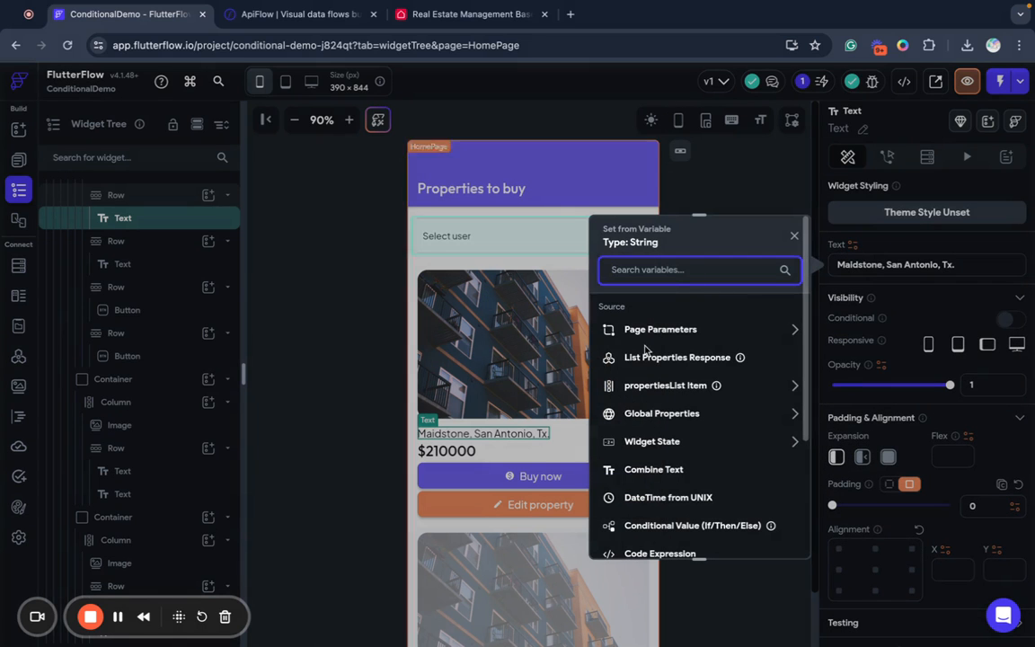
{"action": "scroll", "coordinate": [655, 398], "scroll_direction": "down", "scroll_amount": 1}
{"action": "left_click", "coordinate": [651, 371]}
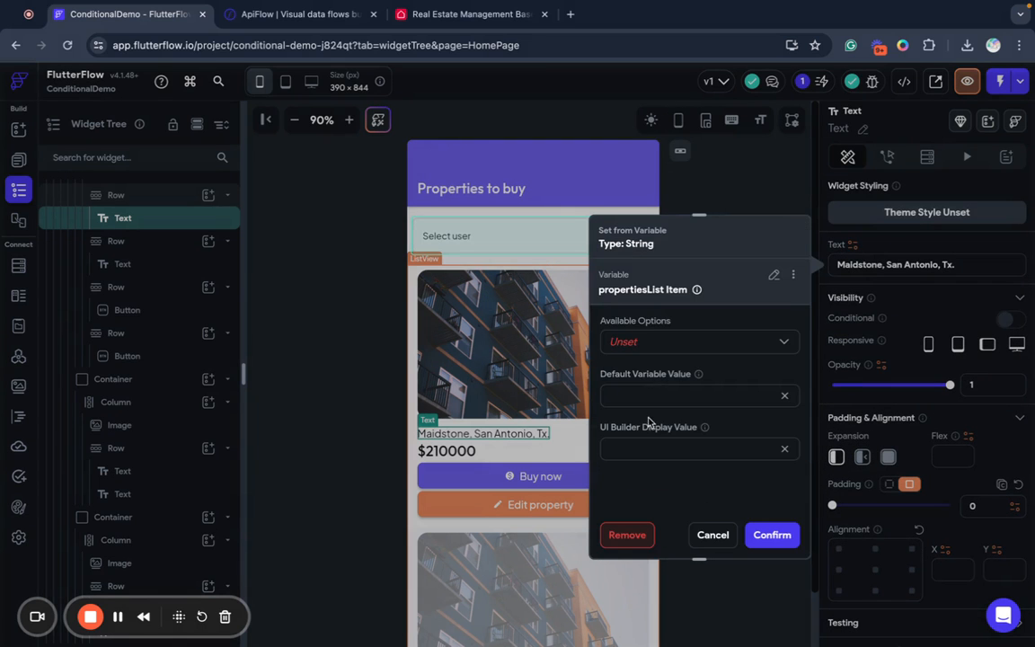
{"action": "left_click", "coordinate": [627, 343]}
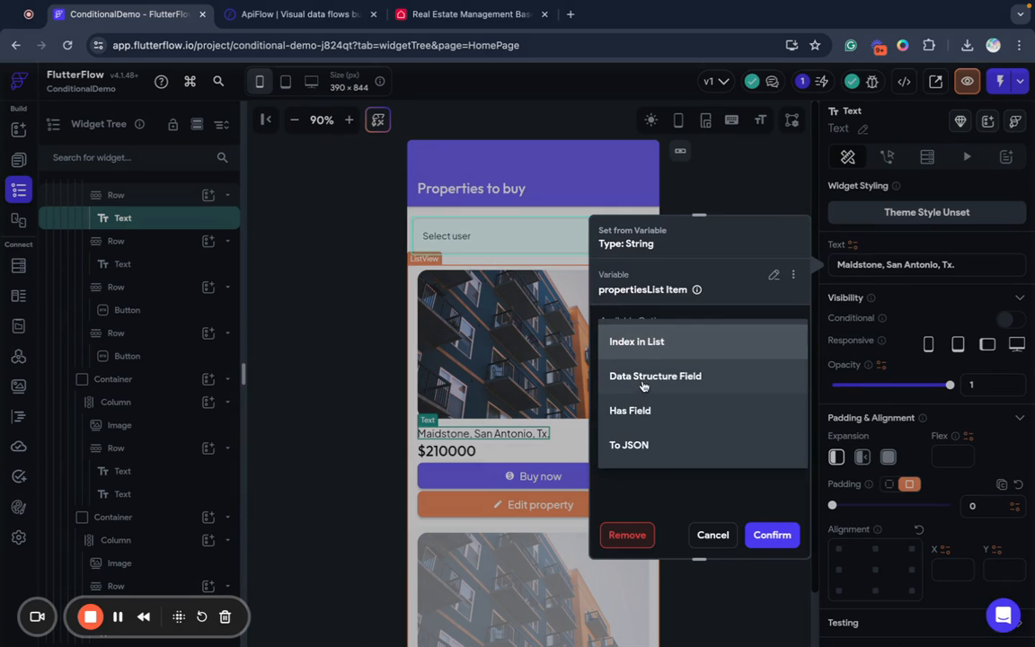
{"action": "left_click", "coordinate": [644, 377]}
{"action": "left_click", "coordinate": [638, 394]}
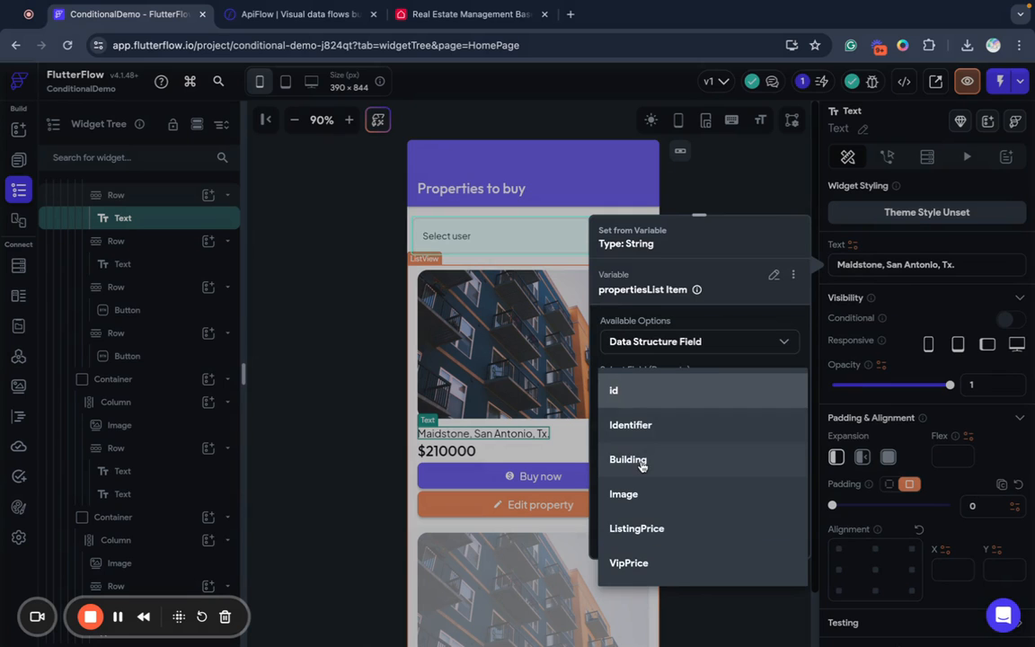
{"action": "left_click", "coordinate": [640, 461]}
{"action": "left_click", "coordinate": [764, 535]}
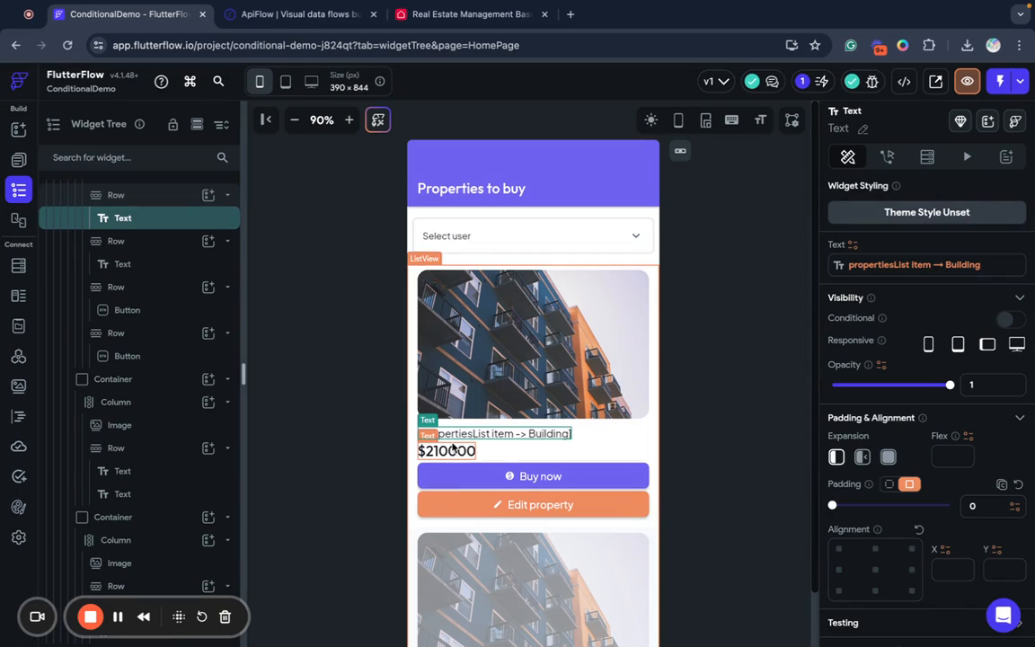
Set the first card's price text from a Combine Text variable with "$" as its first text.
{"action": "left_click", "coordinate": [454, 449]}
{"action": "left_click", "coordinate": [853, 246]}
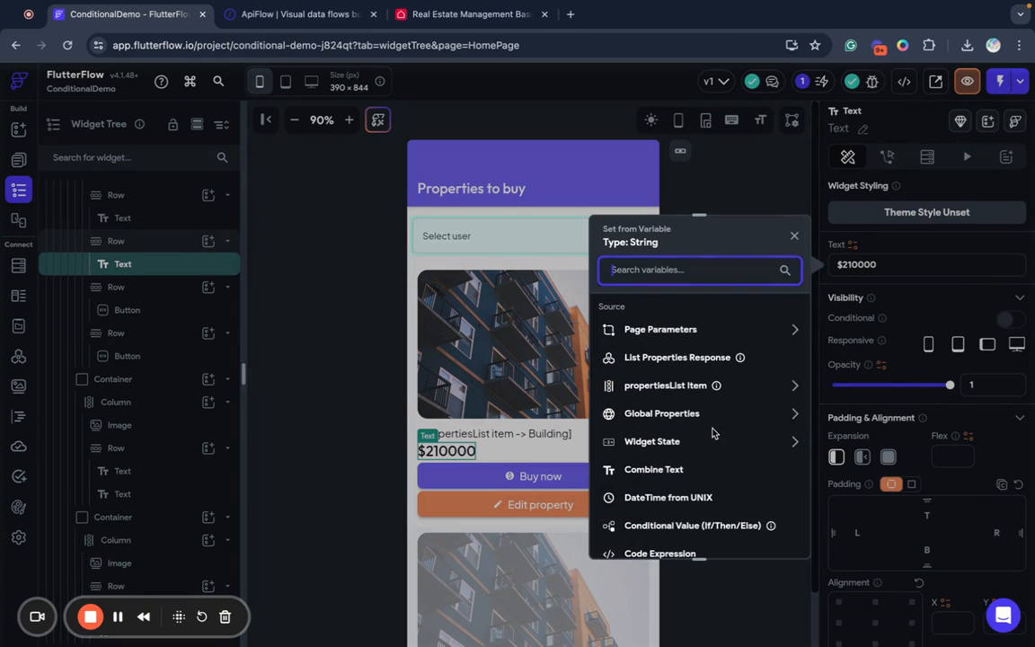
{"action": "scroll", "coordinate": [712, 433], "scroll_direction": "down", "scroll_amount": 2}
{"action": "left_click", "coordinate": [656, 369]}
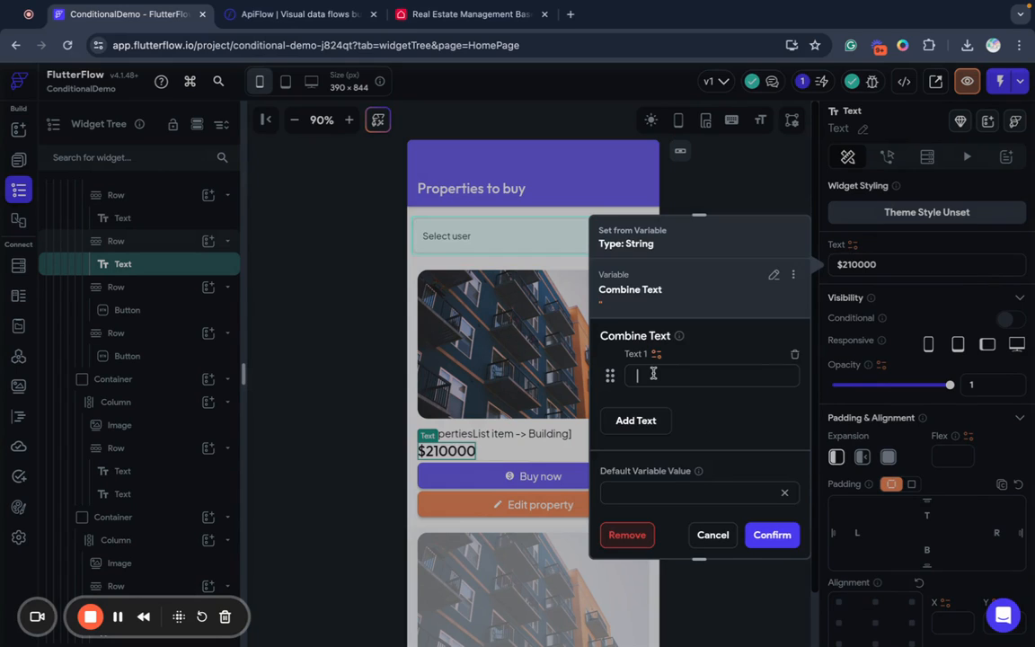
{"action": "type", "text": "$"}
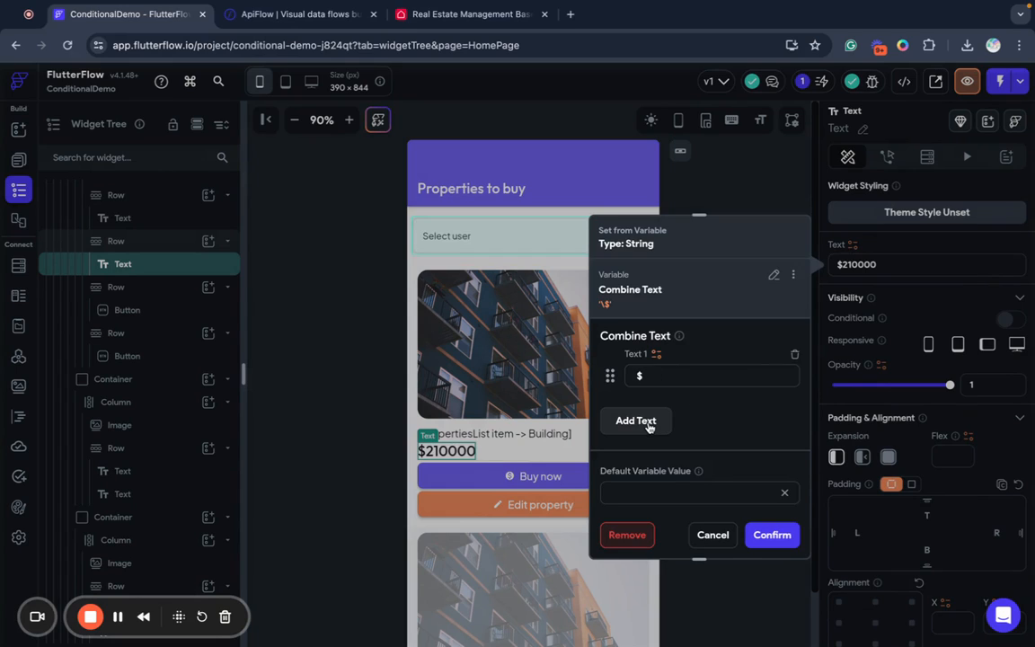
Add a second text to the price combination from the ListingPrice field of propertiesList Item and confirm it.
{"action": "left_click", "coordinate": [649, 422]}
{"action": "left_click", "coordinate": [659, 409]}
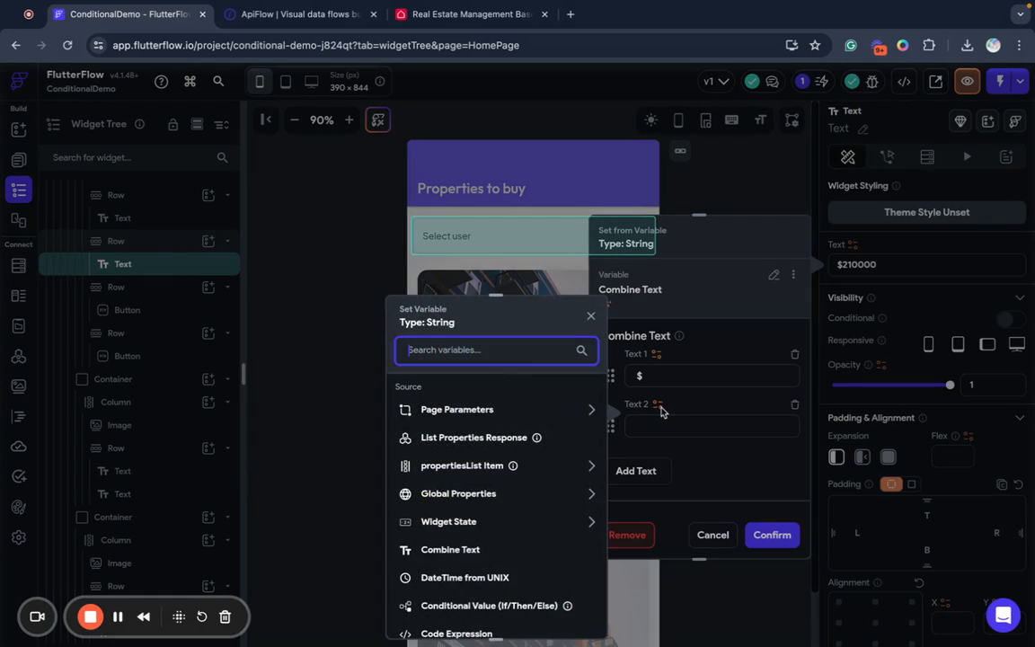
{"action": "left_click", "coordinate": [450, 466]}
{"action": "left_click", "coordinate": [421, 420]}
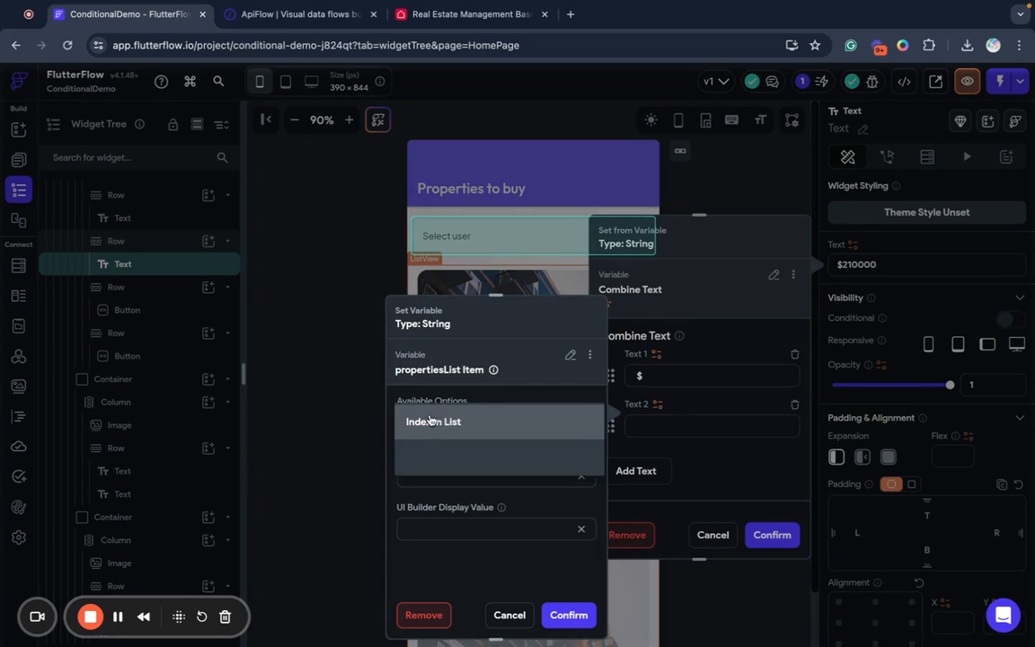
{"action": "left_click", "coordinate": [446, 458]}
{"action": "left_click", "coordinate": [448, 470]}
{"action": "left_click", "coordinate": [449, 552]}
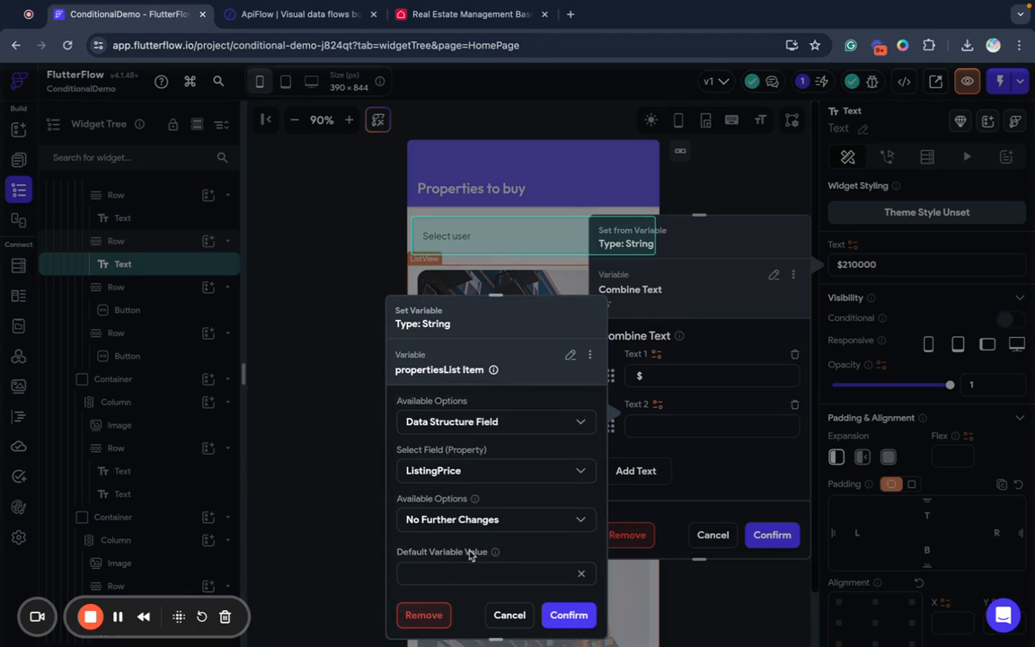
{"action": "left_click", "coordinate": [562, 615]}
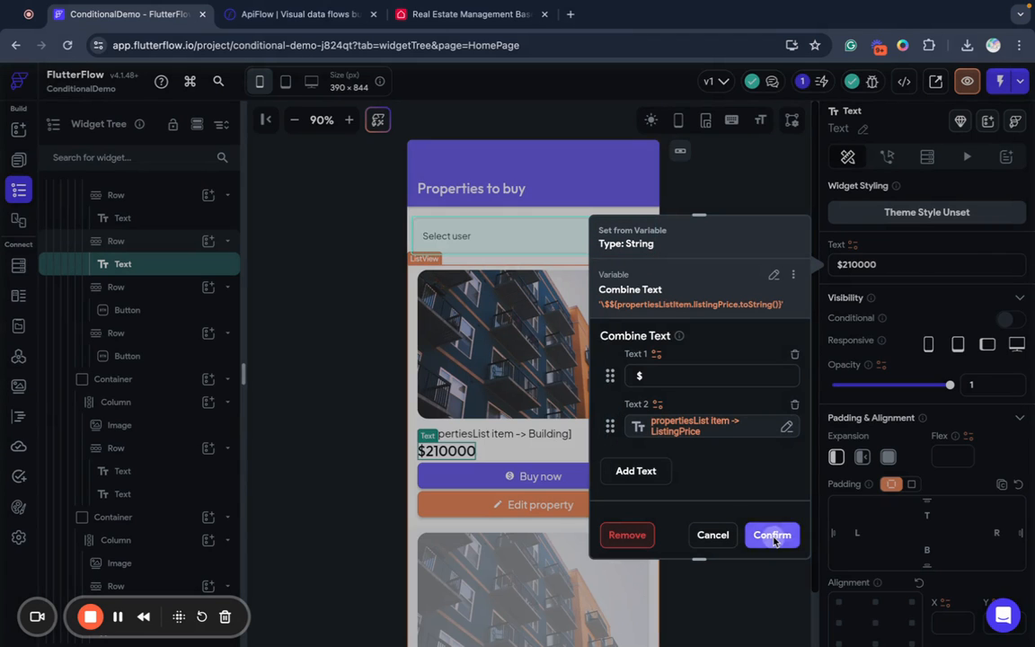
{"action": "left_click", "coordinate": [770, 535]}
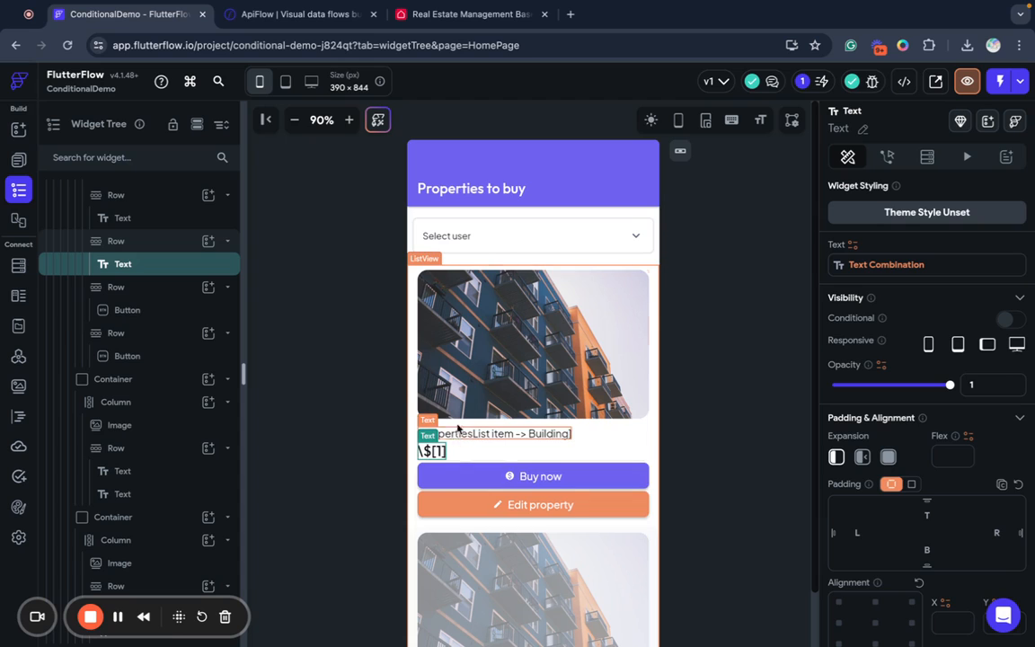
Run the project in test mode and check the images, addresses and prices across the property list.
{"action": "left_click", "coordinate": [999, 83]}
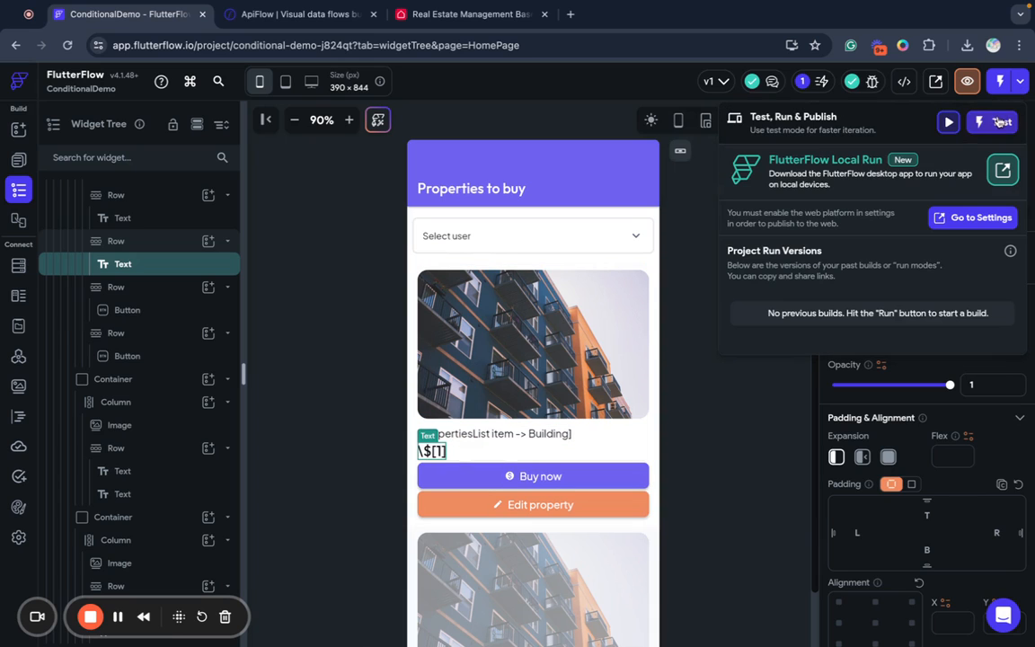
{"action": "left_click", "coordinate": [993, 123]}
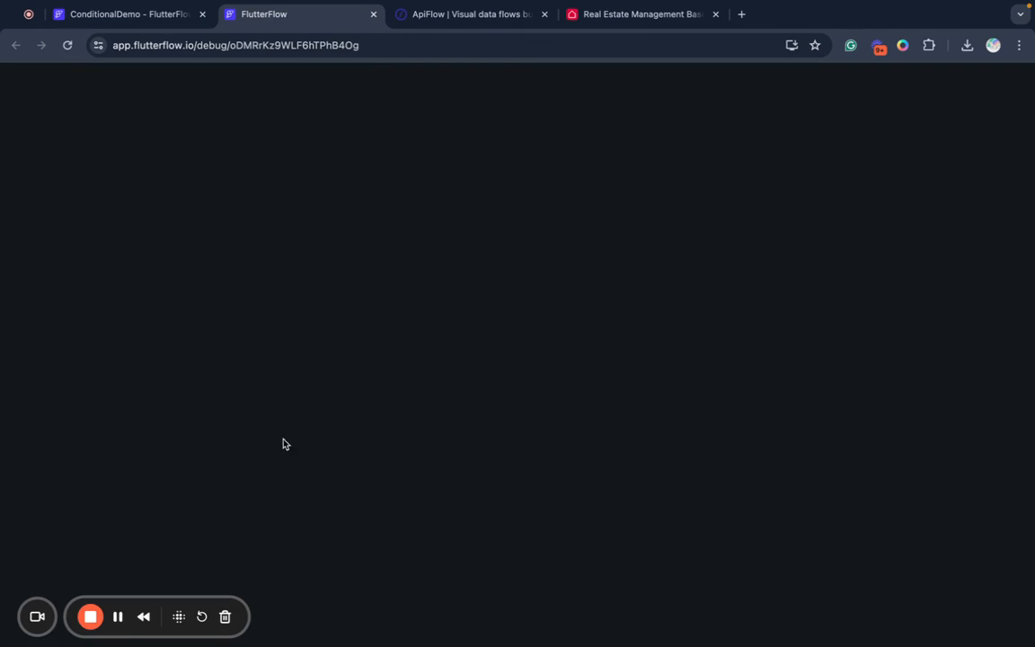
{"action": "scroll", "coordinate": [550, 402], "scroll_direction": "down", "scroll_amount": 5}
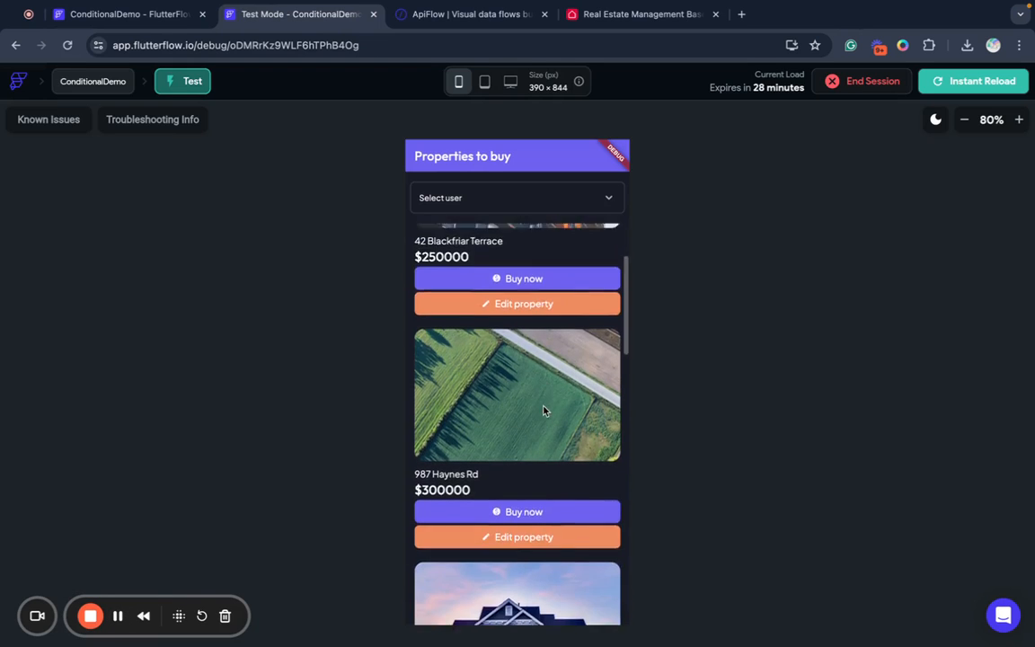
{"action": "scroll", "coordinate": [528, 406], "scroll_direction": "down", "scroll_amount": 5}
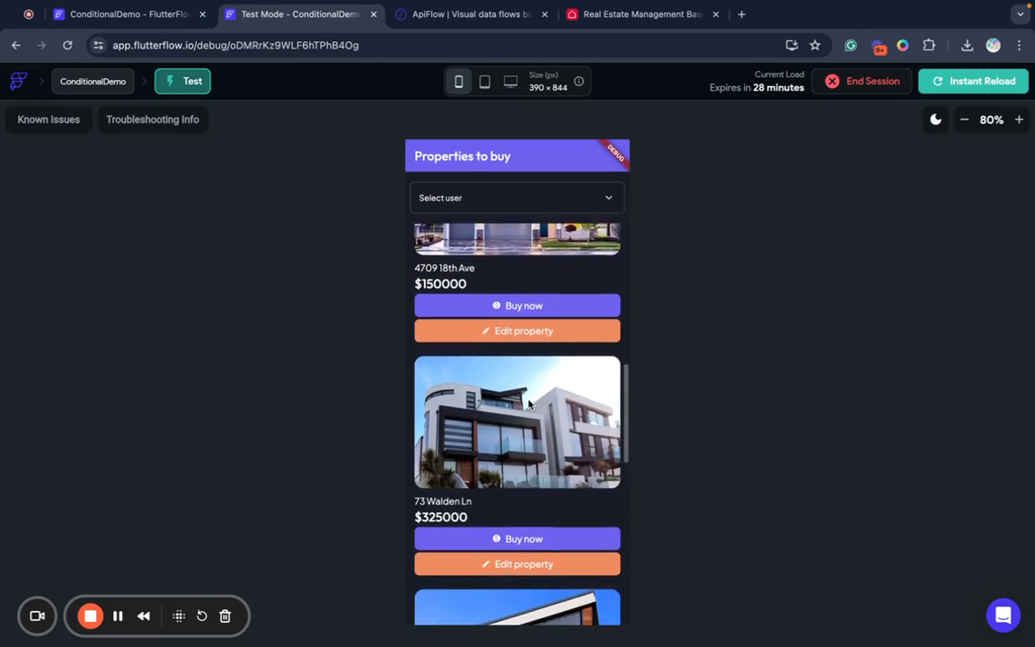
{"action": "scroll", "coordinate": [529, 405], "scroll_direction": "up", "scroll_amount": 10}
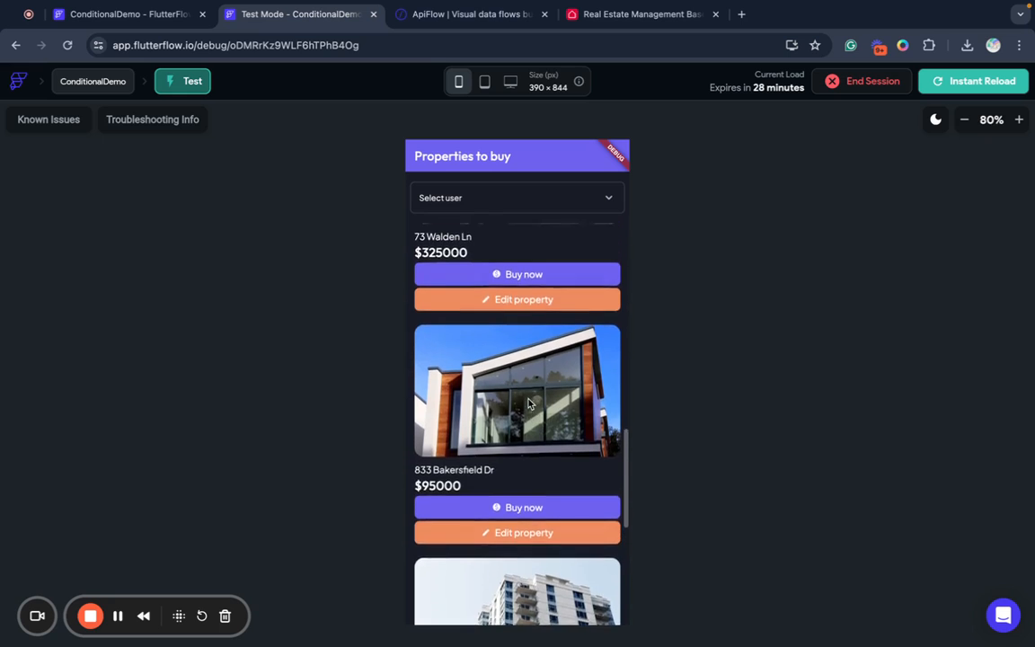
Look through all the property cards in the test preview, from the first to the last, and return to the first.
{"action": "scroll", "coordinate": [528, 404], "scroll_direction": "up", "scroll_amount": 1}
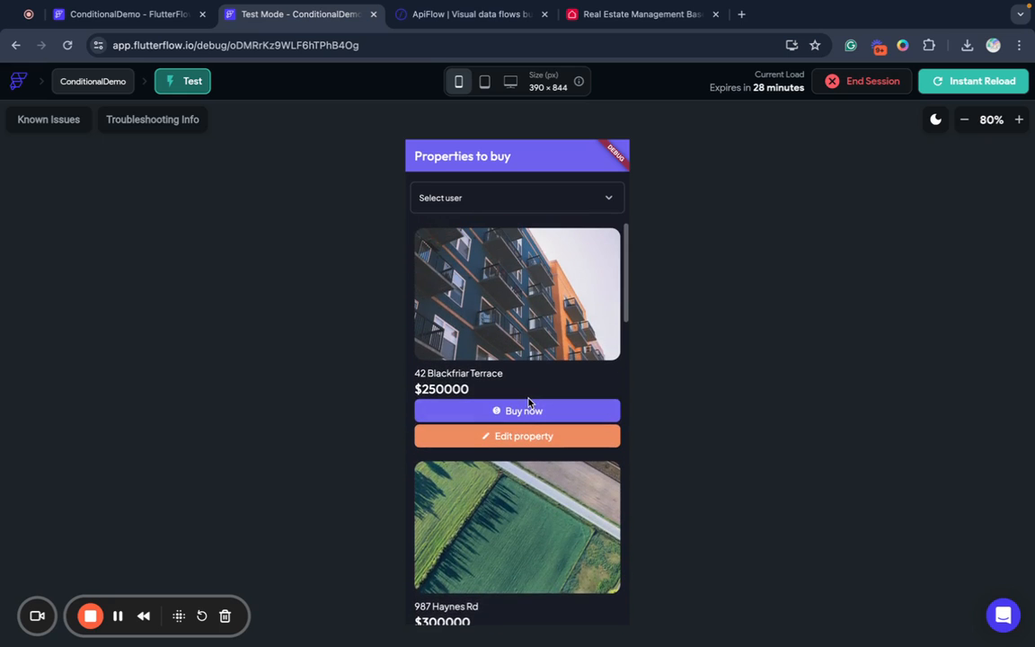
{"action": "scroll", "coordinate": [529, 404], "scroll_direction": "down", "scroll_amount": 4}
{"action": "scroll", "coordinate": [528, 404], "scroll_direction": "down", "scroll_amount": 6}
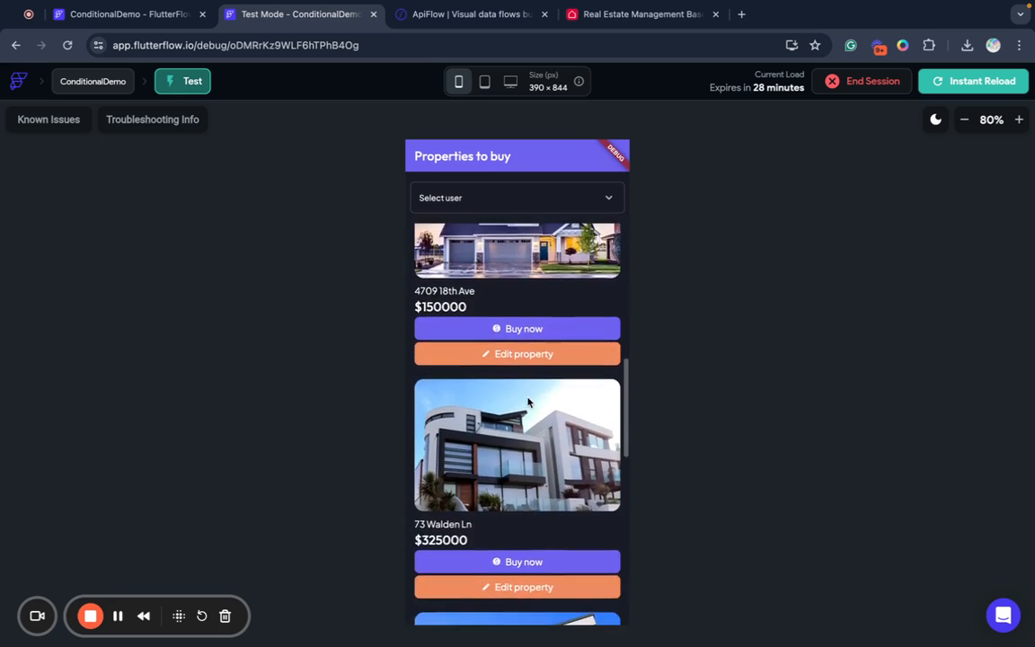
{"action": "scroll", "coordinate": [528, 404], "scroll_direction": "down", "scroll_amount": 1}
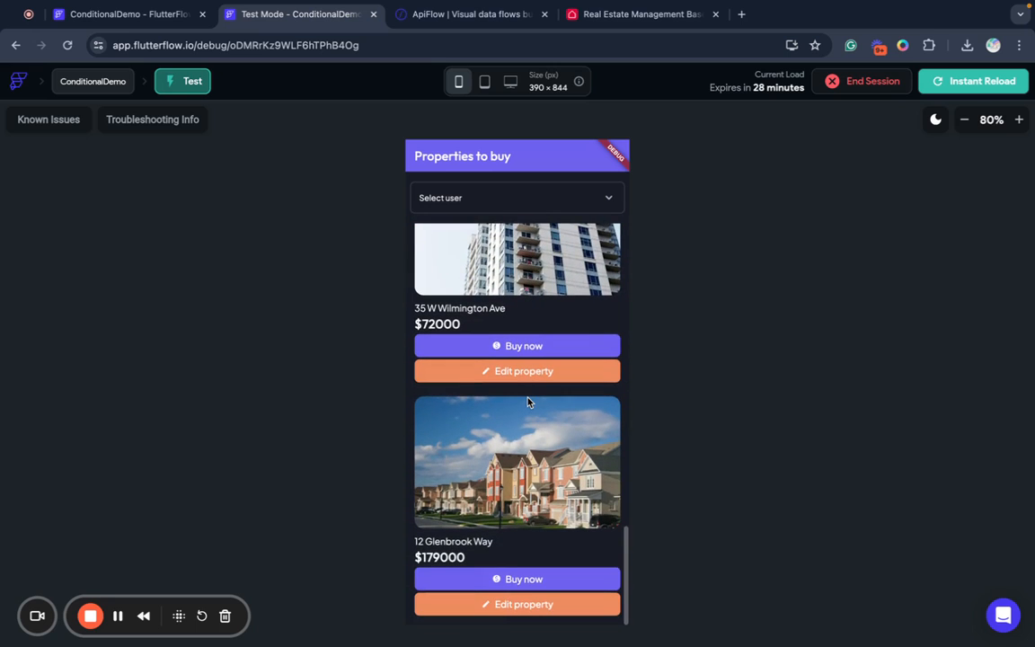
{"action": "scroll", "coordinate": [528, 404], "scroll_direction": "up", "scroll_amount": 8}
{"action": "scroll", "coordinate": [528, 402], "scroll_direction": "up", "scroll_amount": 3}
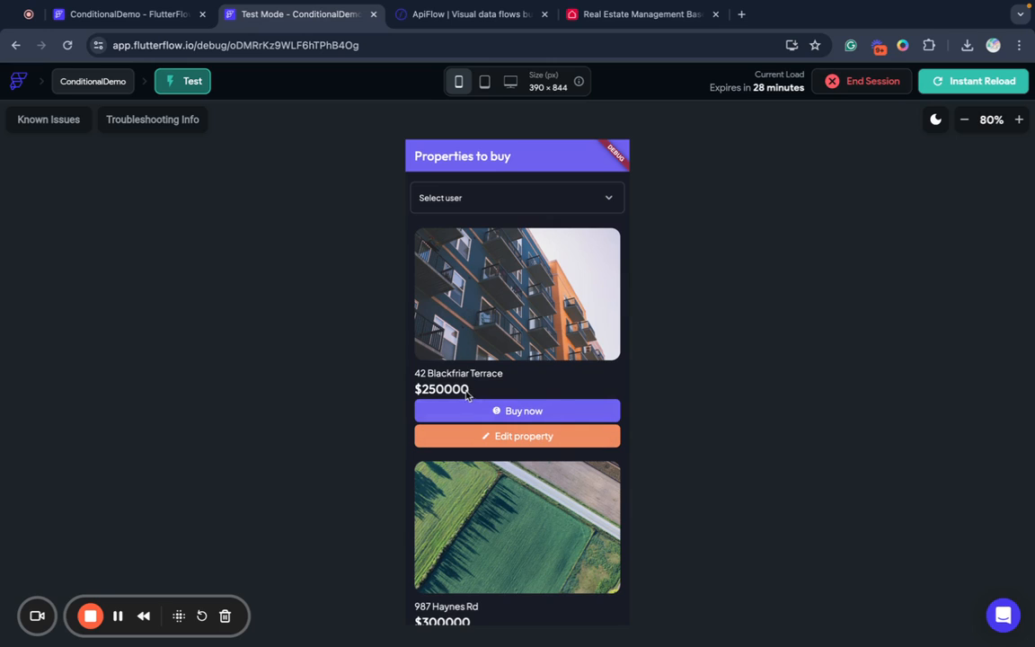
Switch to the Airtable base, compare Listing Price and VipPrice in the Properties table, and review user statuses in the Users table.
{"action": "left_click", "coordinate": [633, 13]}
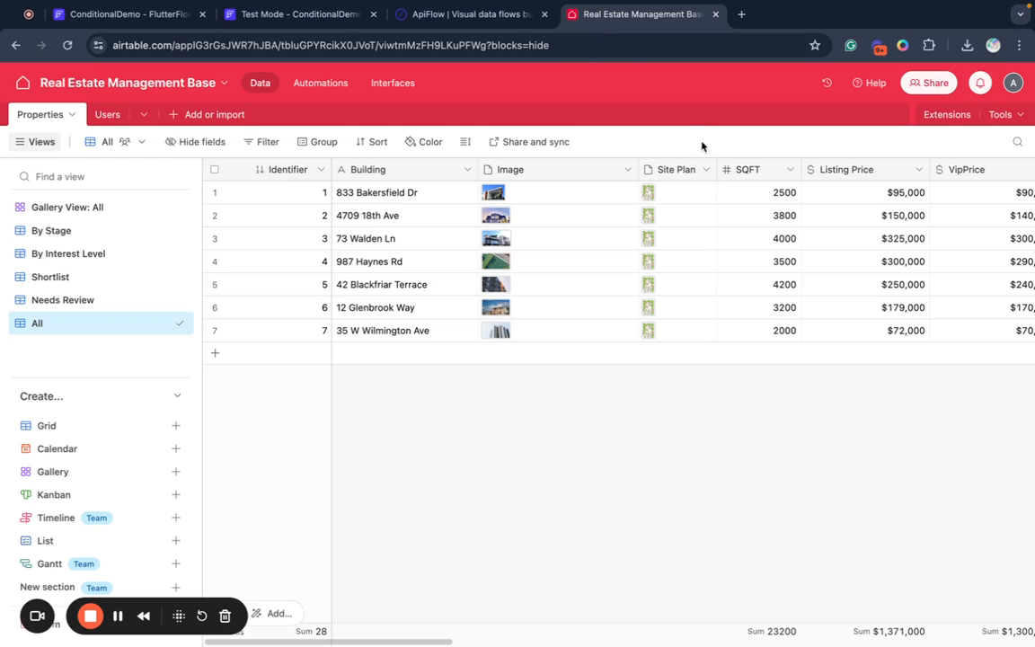
{"action": "scroll", "coordinate": [755, 250], "scroll_direction": "right", "scroll_amount": 5}
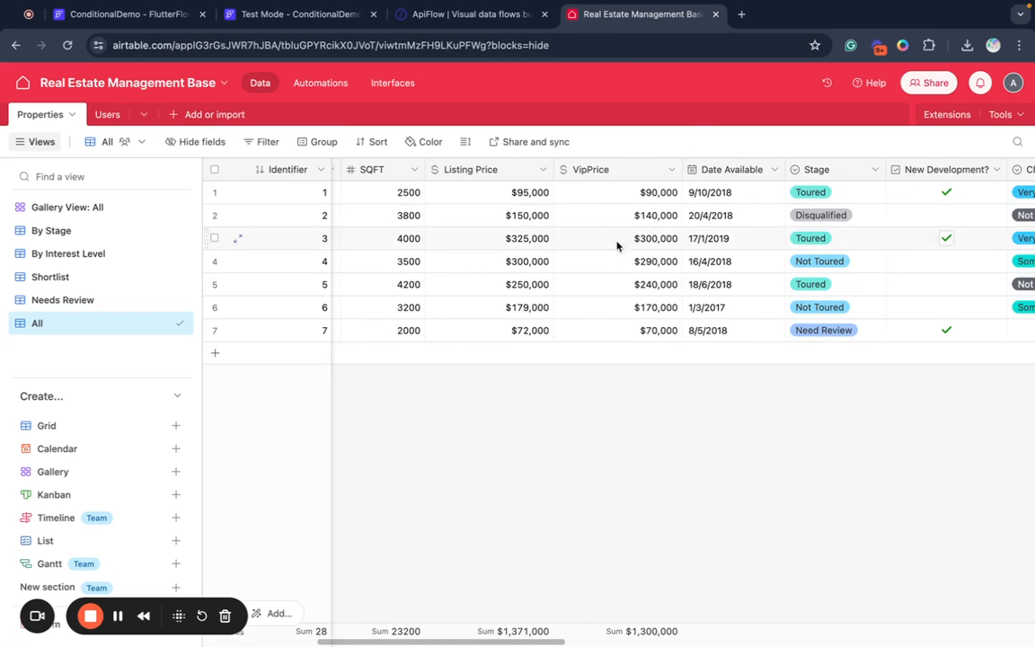
{"action": "scroll", "coordinate": [633, 315], "scroll_direction": "left", "scroll_amount": 5}
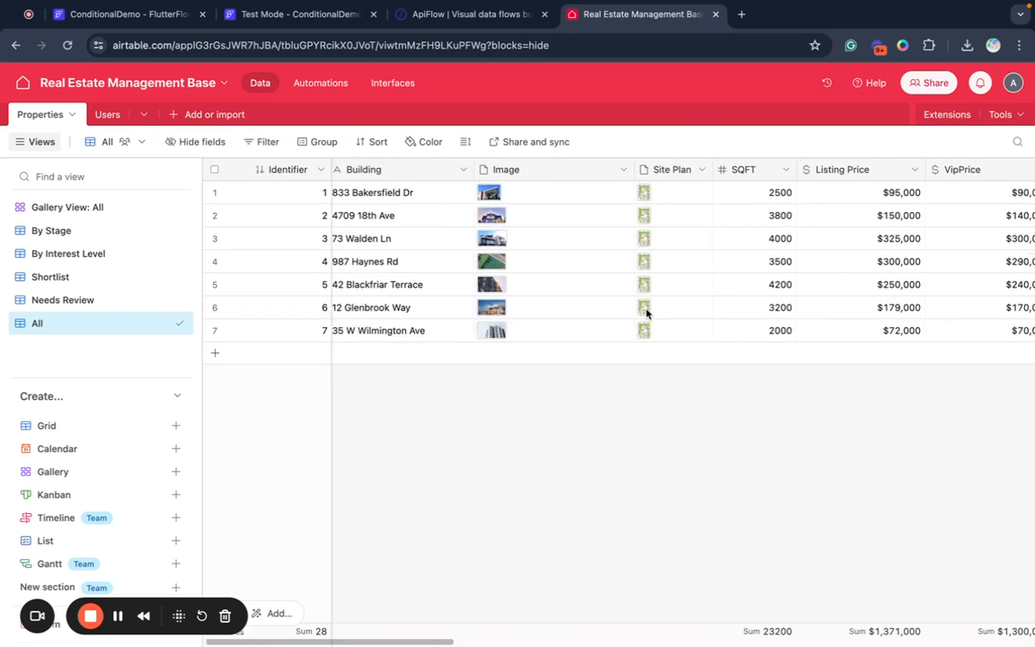
{"action": "scroll", "coordinate": [646, 314], "scroll_direction": "right", "scroll_amount": 3}
{"action": "scroll", "coordinate": [646, 314], "scroll_direction": "left", "scroll_amount": 1}
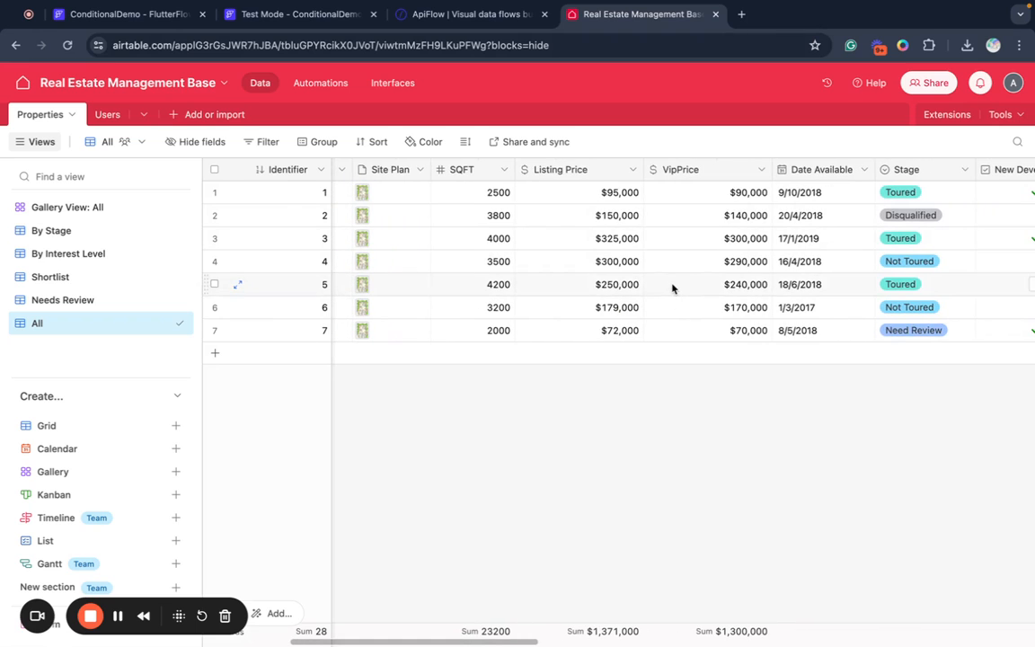
{"action": "scroll", "coordinate": [672, 287], "scroll_direction": "left", "scroll_amount": 4}
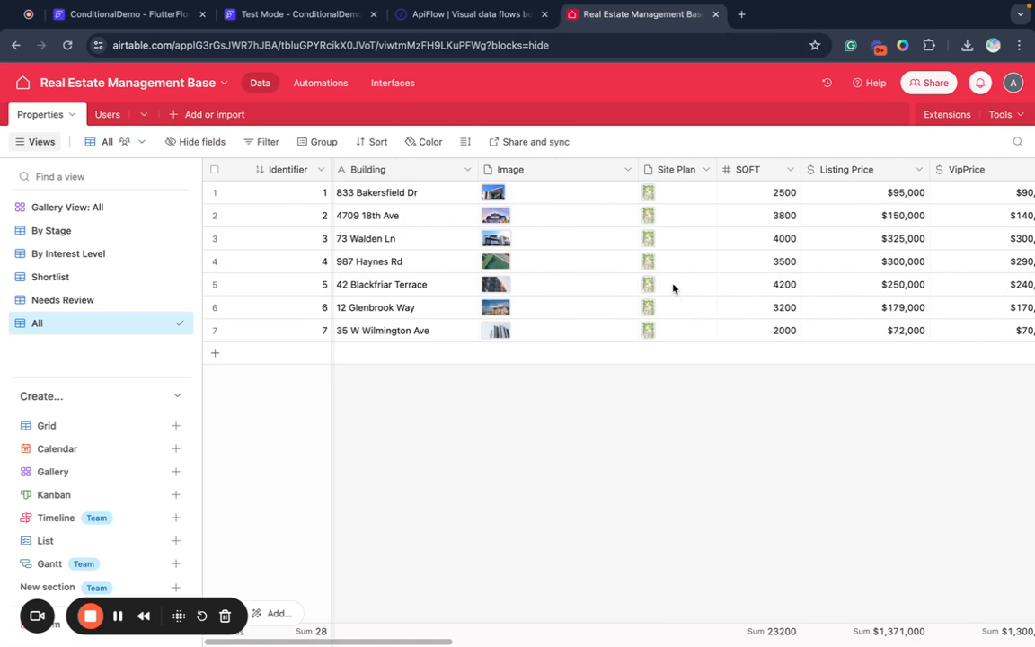
{"action": "left_click", "coordinate": [107, 120]}
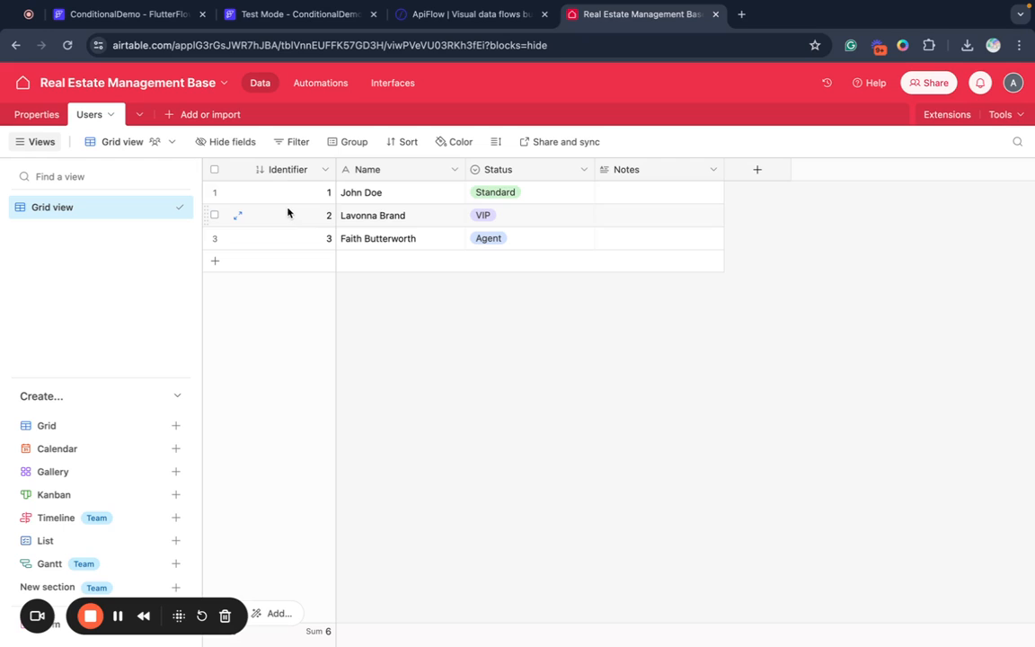
Switch back to the FlutterFlow project and test the List Users API call of the FlutterFlow + Airtable ApiFlow API group.
{"action": "left_click", "coordinate": [80, 18]}
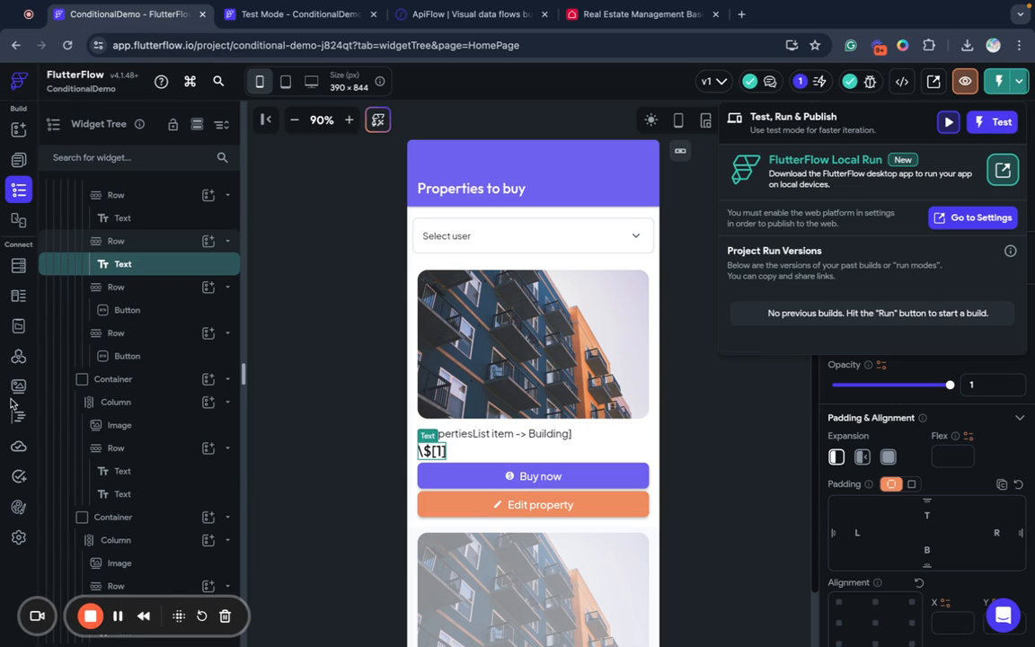
{"action": "left_click", "coordinate": [18, 359]}
{"action": "left_click", "coordinate": [18, 358]}
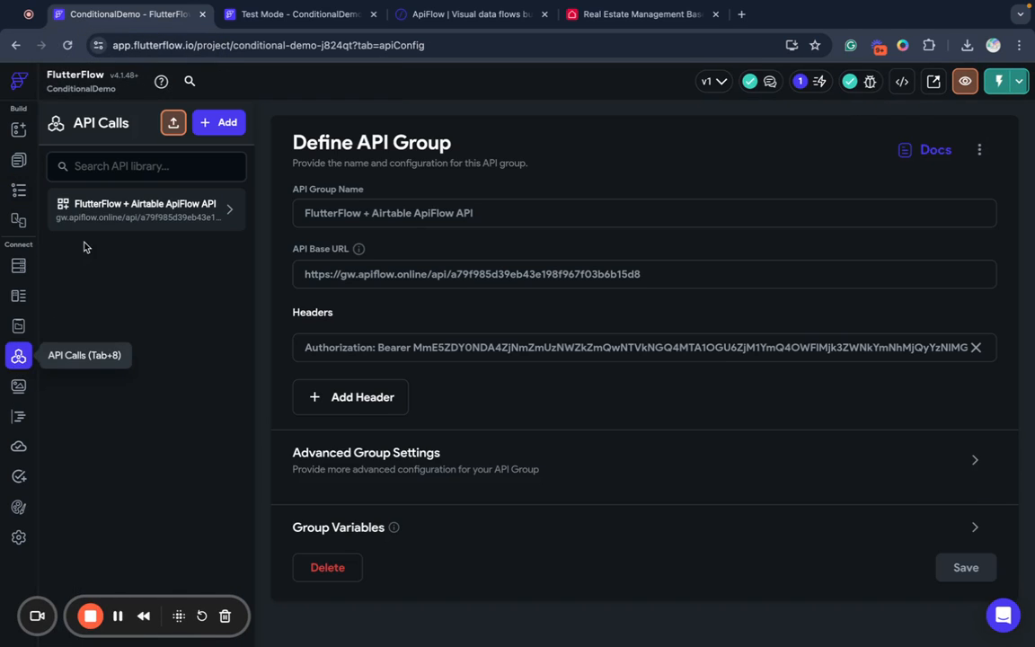
{"action": "left_click", "coordinate": [98, 222]}
{"action": "left_click", "coordinate": [127, 422]}
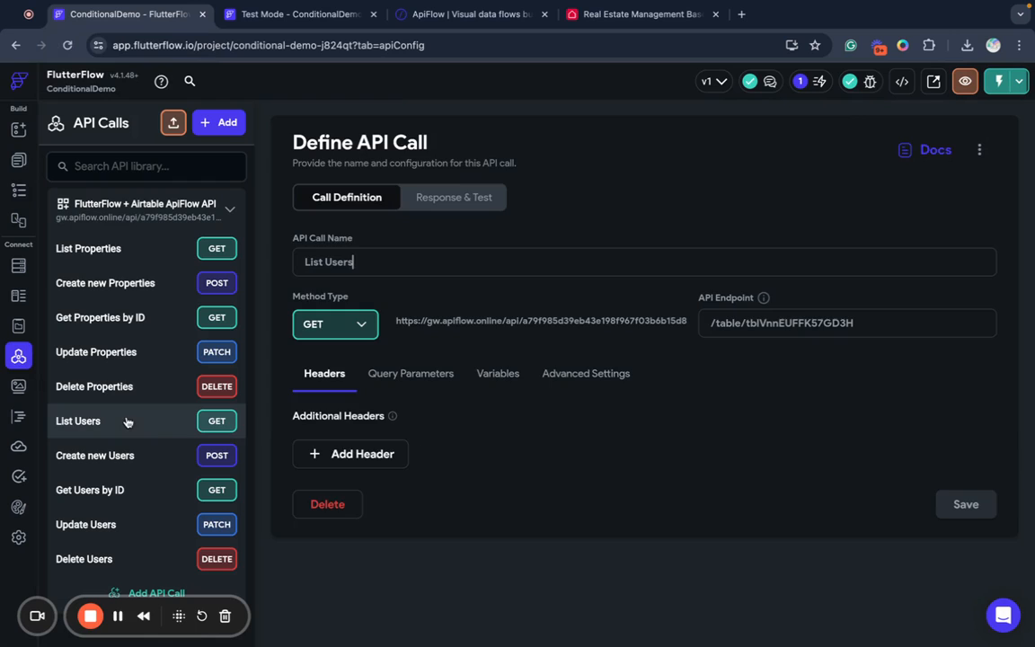
{"action": "left_click", "coordinate": [467, 196]}
{"action": "left_click", "coordinate": [944, 198]}
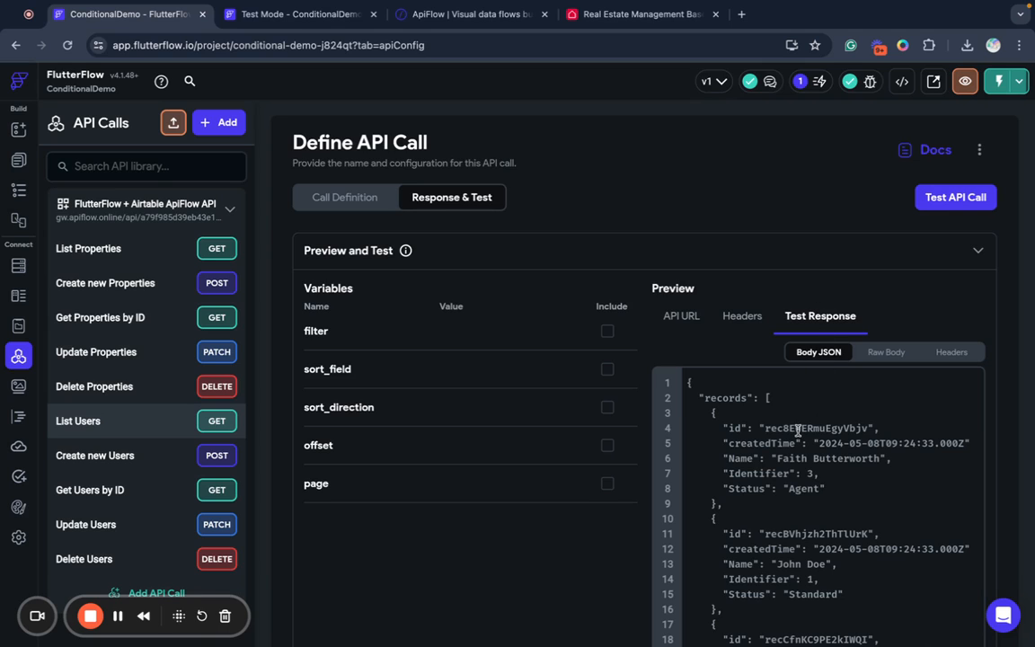
Copy the JSON of the first user record from the List Users test response.
{"action": "scroll", "coordinate": [810, 434], "scroll_direction": "down", "scroll_amount": 2}
{"action": "key", "text": "ctrl+a"}
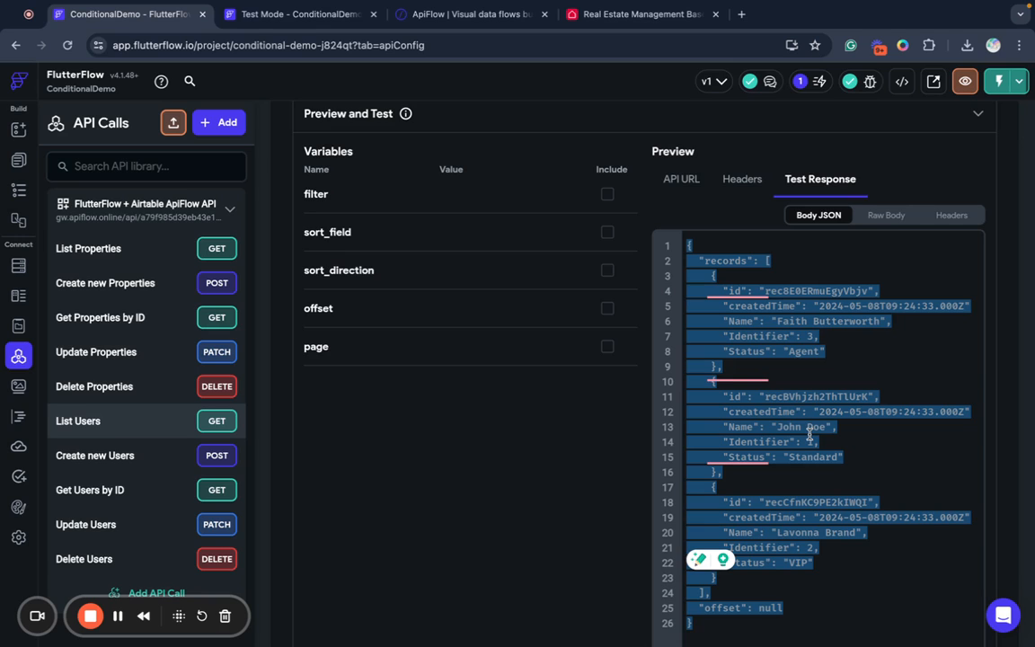
{"action": "left_click", "coordinate": [749, 382]}
{"action": "left_click_drag", "start_coordinate": [710, 275], "coordinate": [716, 364]}
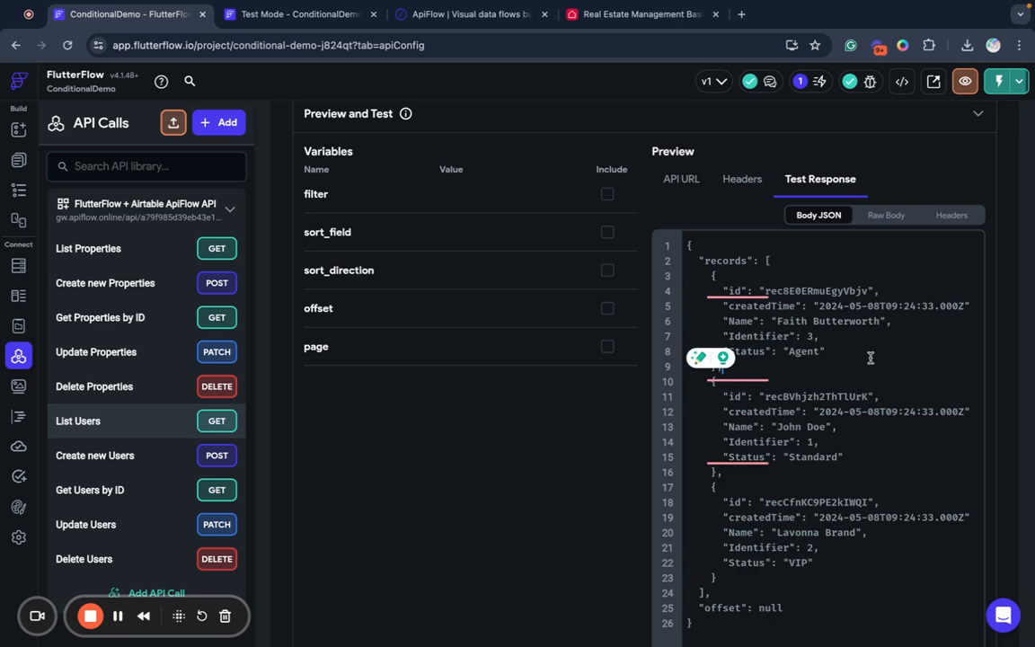
Check the Select user dropdown's options in the running test session and pick Option 1.
{"action": "left_click", "coordinate": [300, 14]}
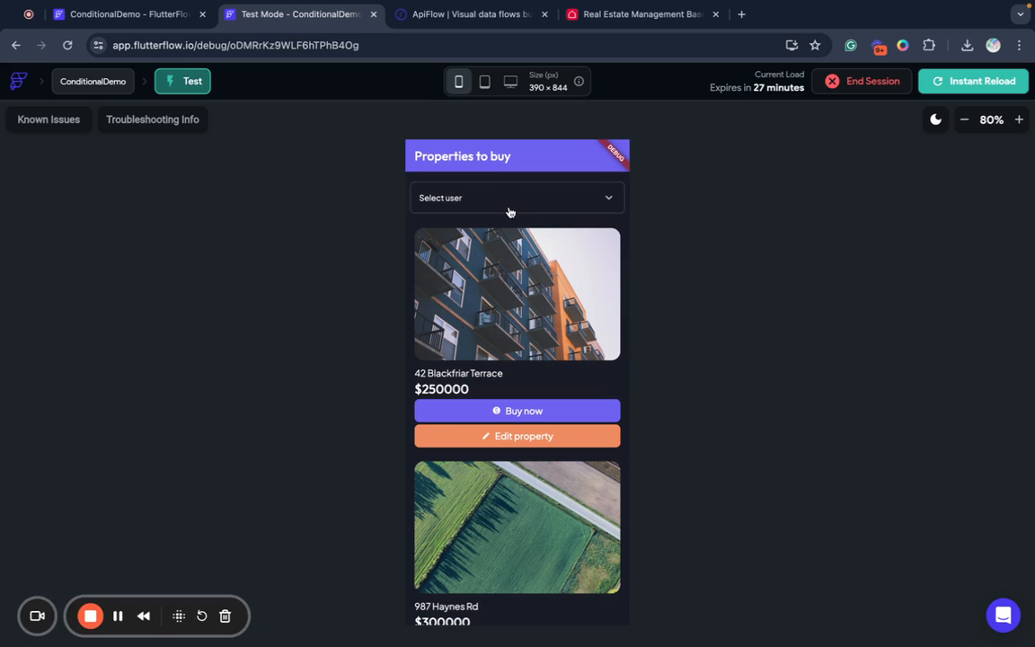
{"action": "left_click", "coordinate": [507, 207]}
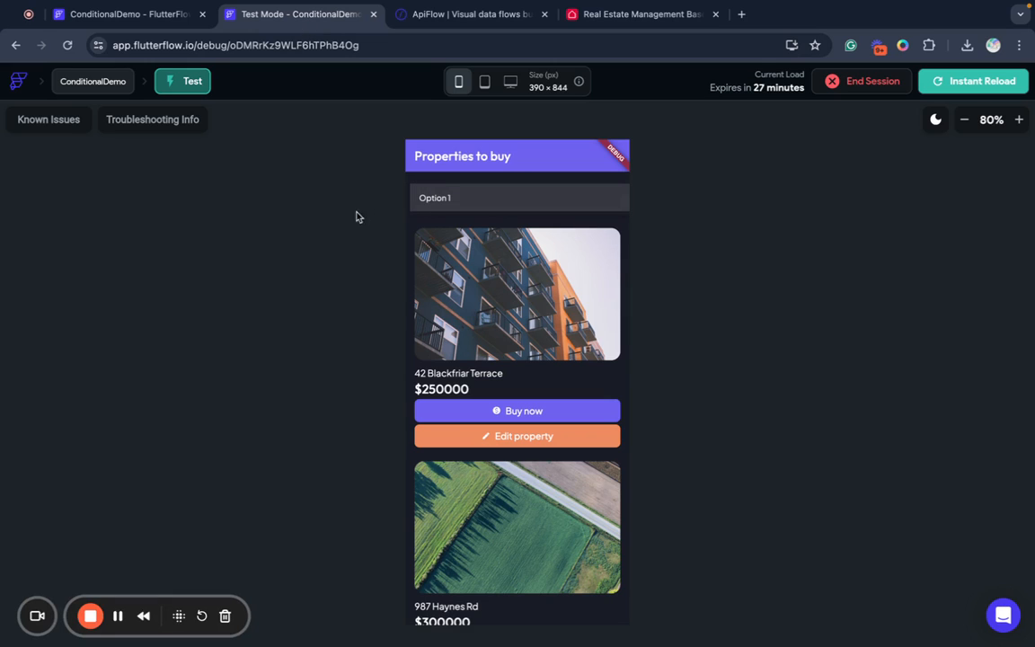
{"action": "left_click", "coordinate": [454, 200]}
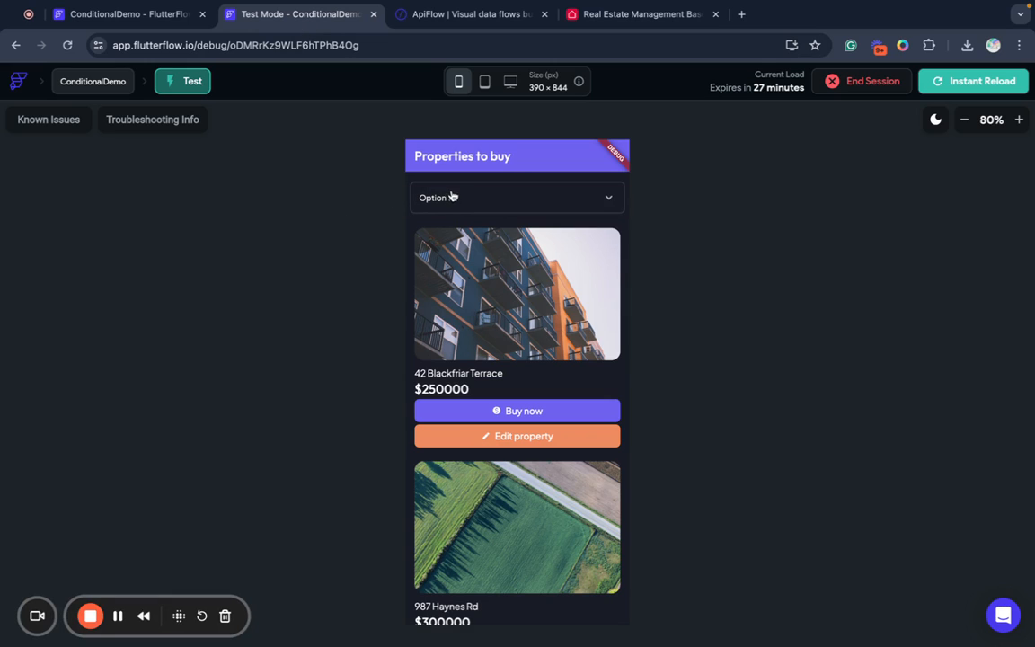
Create a User data type from the copied user record JSON and delete its createdTime field.
{"action": "left_click", "coordinate": [113, 15]}
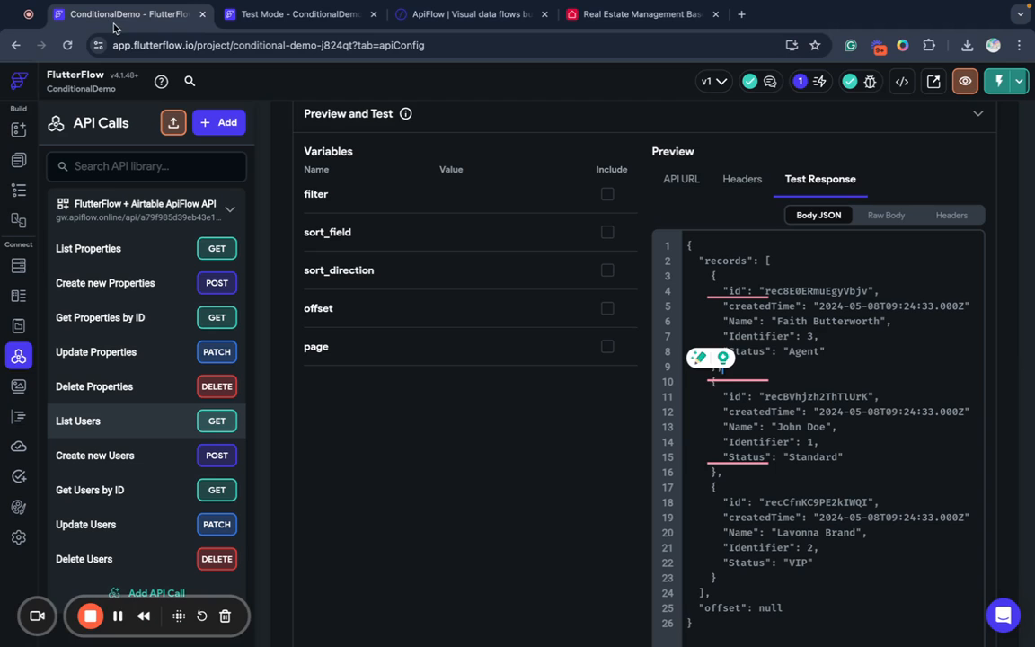
{"action": "left_click", "coordinate": [18, 294]}
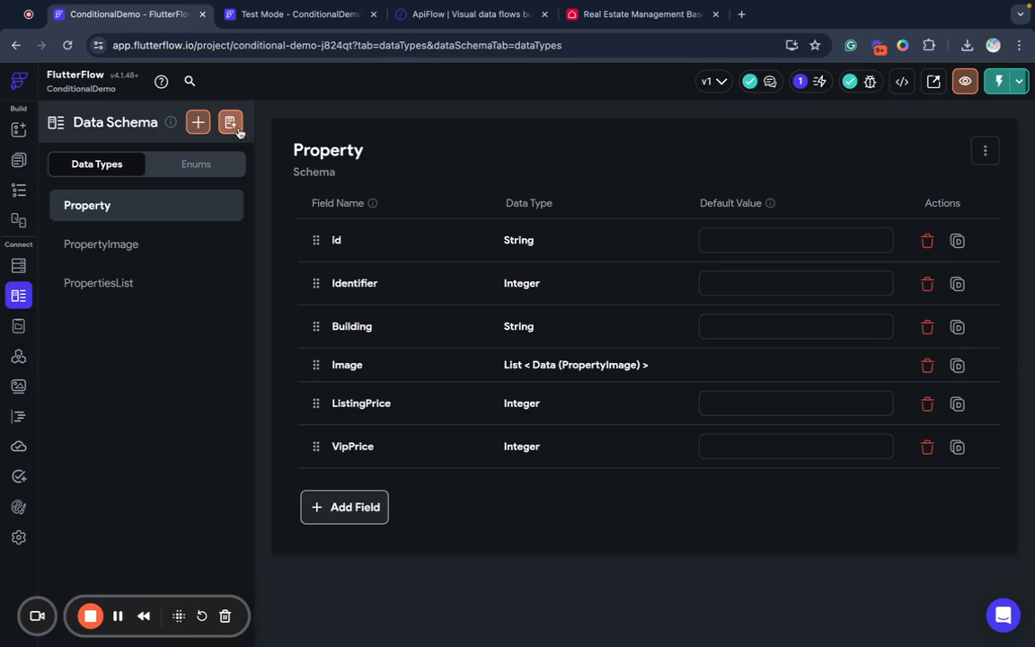
{"action": "left_click", "coordinate": [230, 122]}
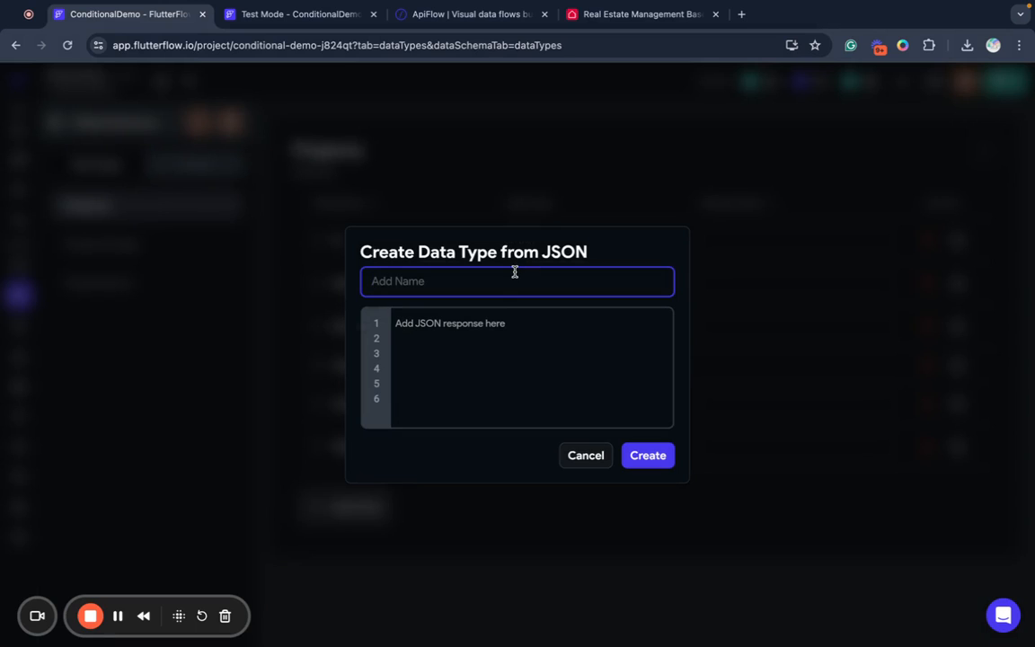
{"action": "type", "text": "Us"}
{"action": "left_click", "coordinate": [513, 334]}
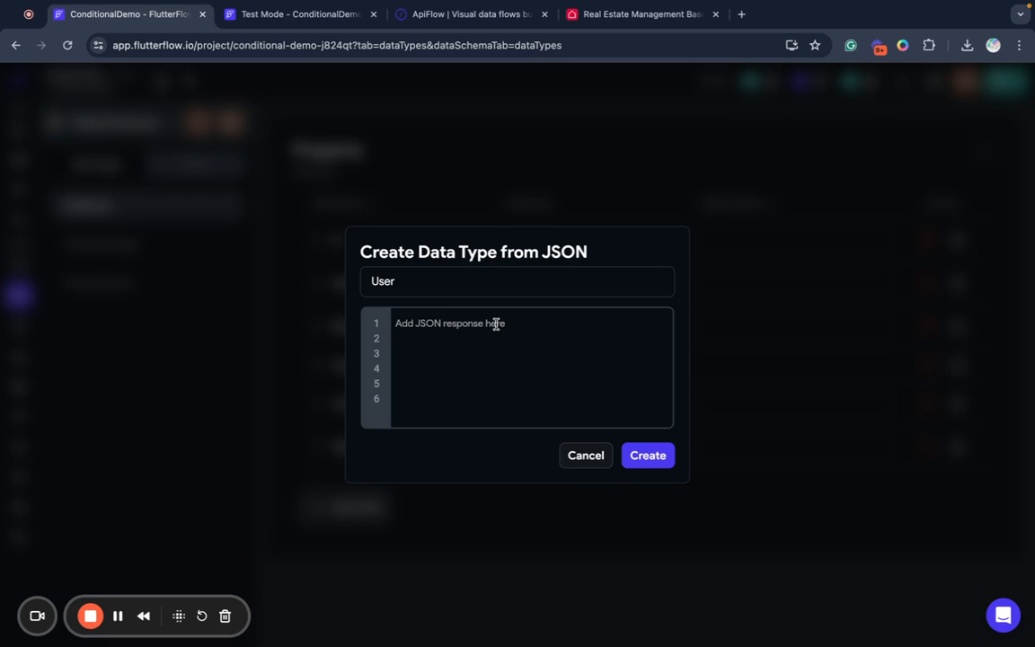
{"action": "key", "text": "ctrl+v"}
{"action": "left_click", "coordinate": [650, 458]}
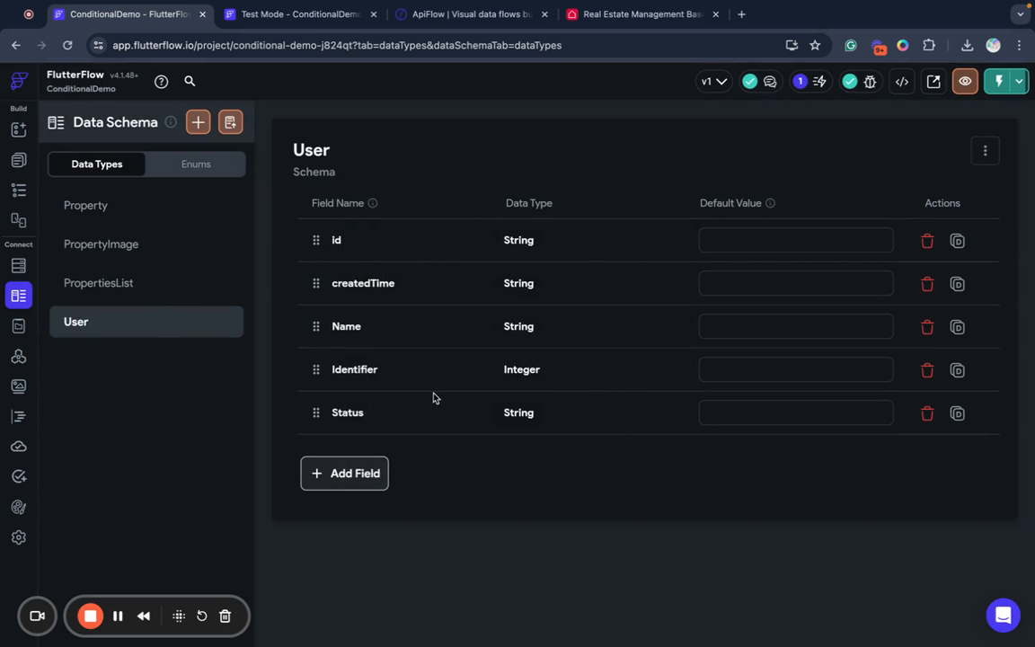
{"action": "left_click", "coordinate": [926, 285]}
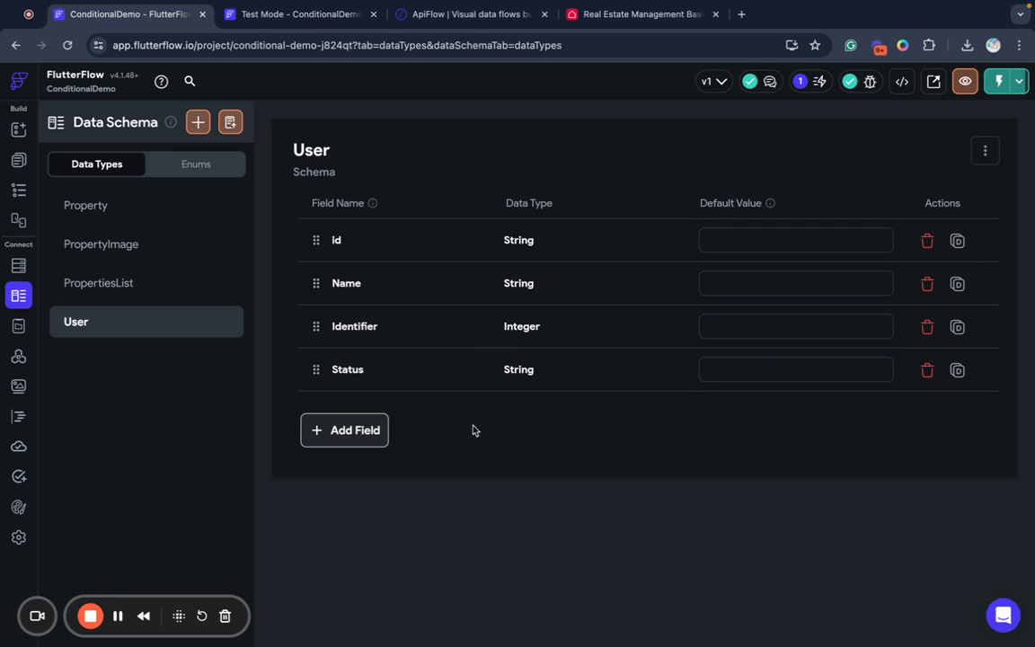
{"action": "left_click", "coordinate": [18, 358]}
{"action": "left_click", "coordinate": [171, 219]}
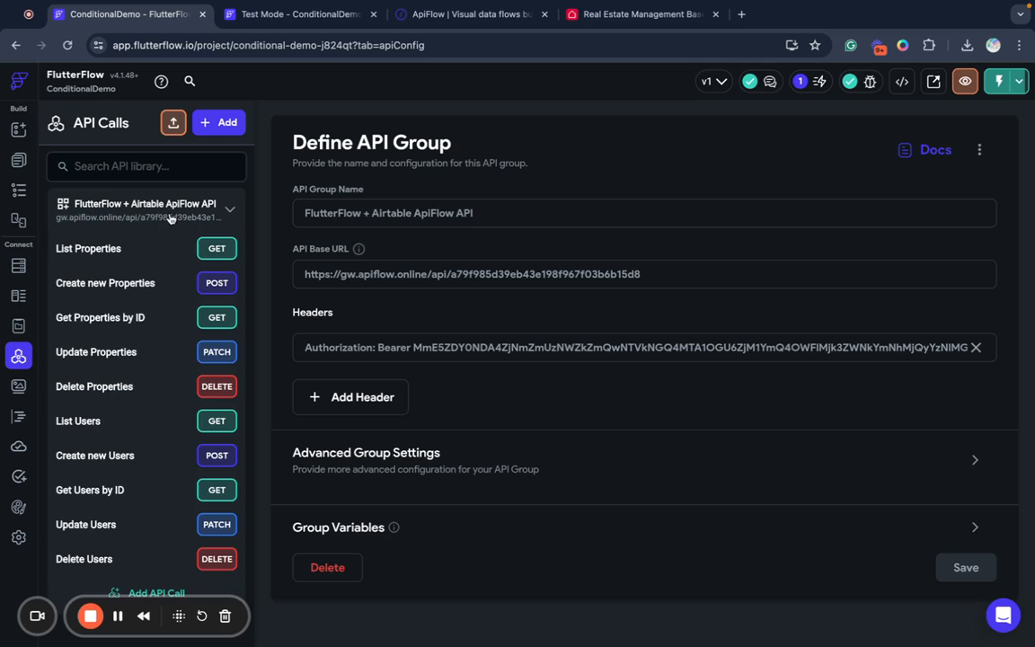
{"action": "left_click", "coordinate": [18, 266]}
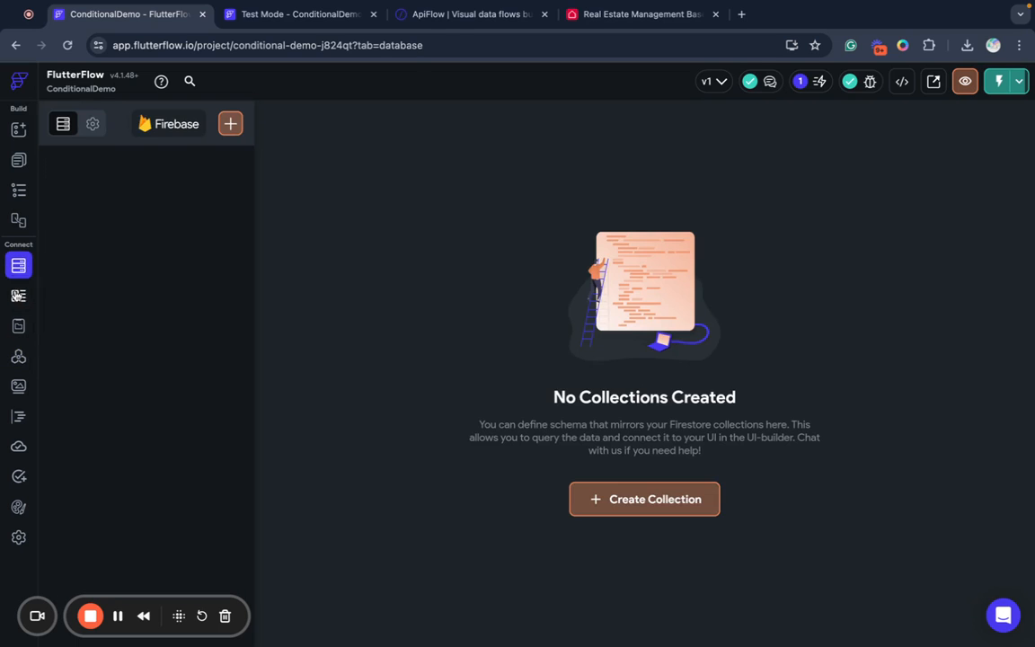
Create a new data type named UserList in the data schema.
{"action": "left_click", "coordinate": [17, 297]}
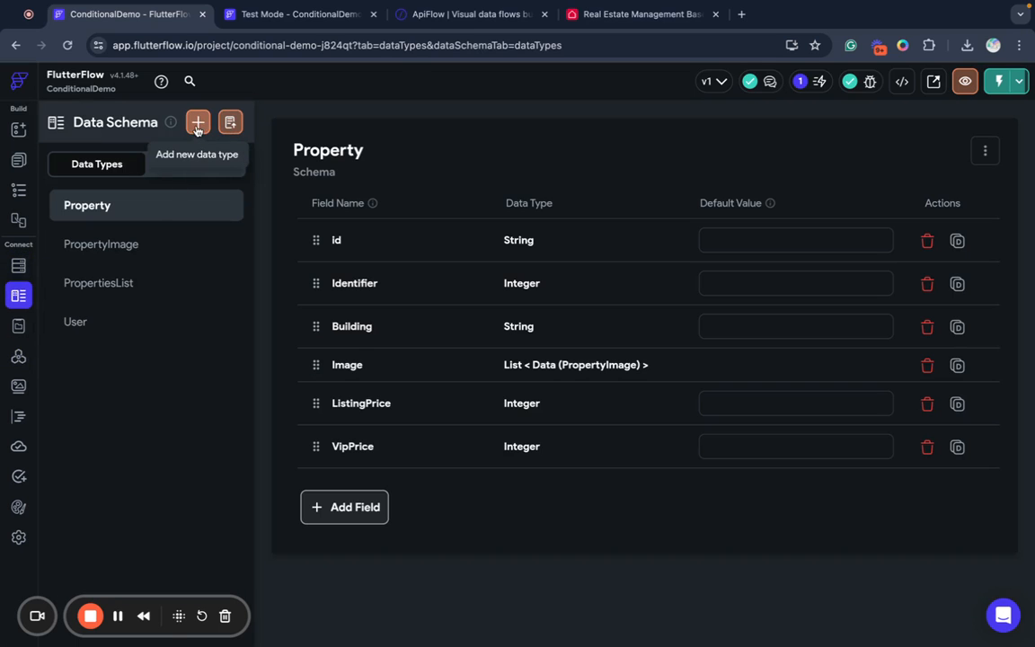
{"action": "left_click", "coordinate": [199, 124]}
{"action": "type", "text": "UserList"}
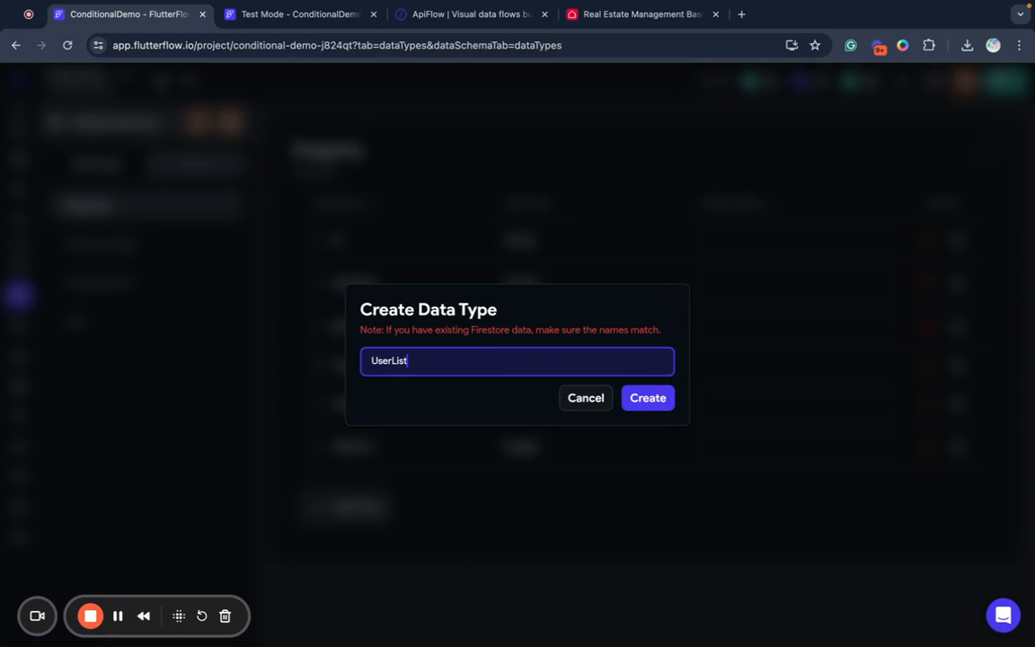
{"action": "left_click", "coordinate": [644, 409]}
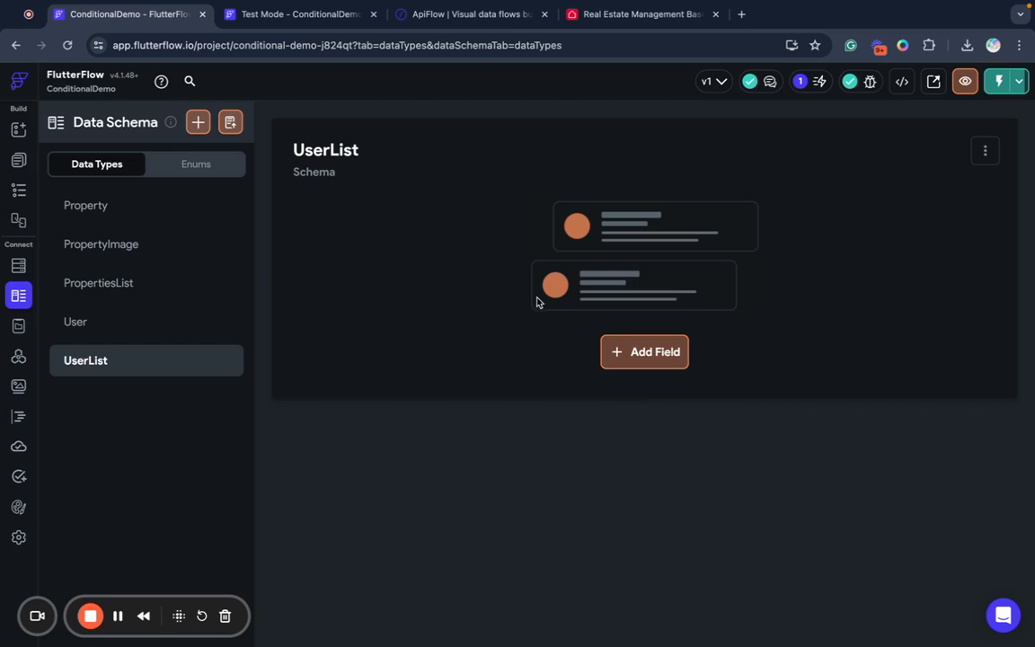
Try adding a non-list records field of the User data type to UserList, and delete it.
{"action": "left_click", "coordinate": [683, 350]}
{"action": "type", "text": "recor"}
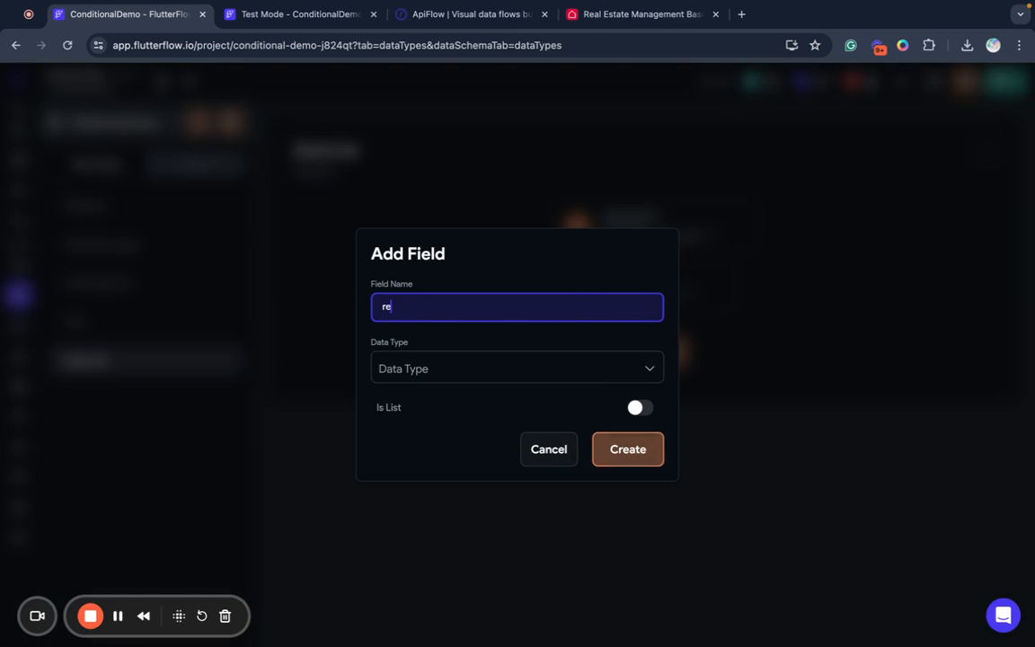
{"action": "left_click", "coordinate": [511, 368]}
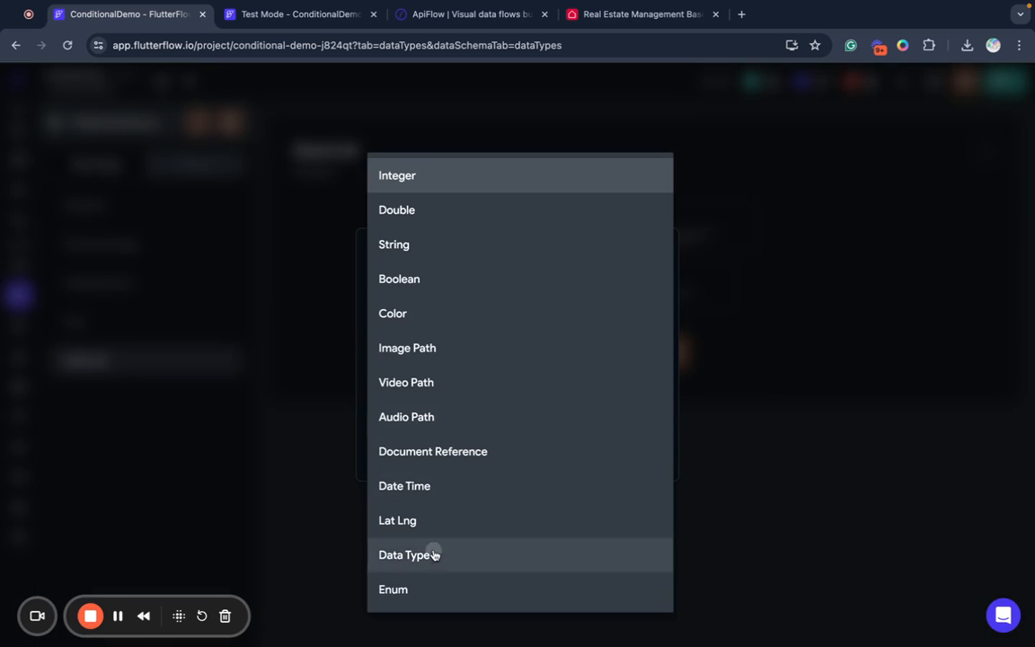
{"action": "left_click", "coordinate": [434, 556]}
{"action": "left_click", "coordinate": [416, 395]}
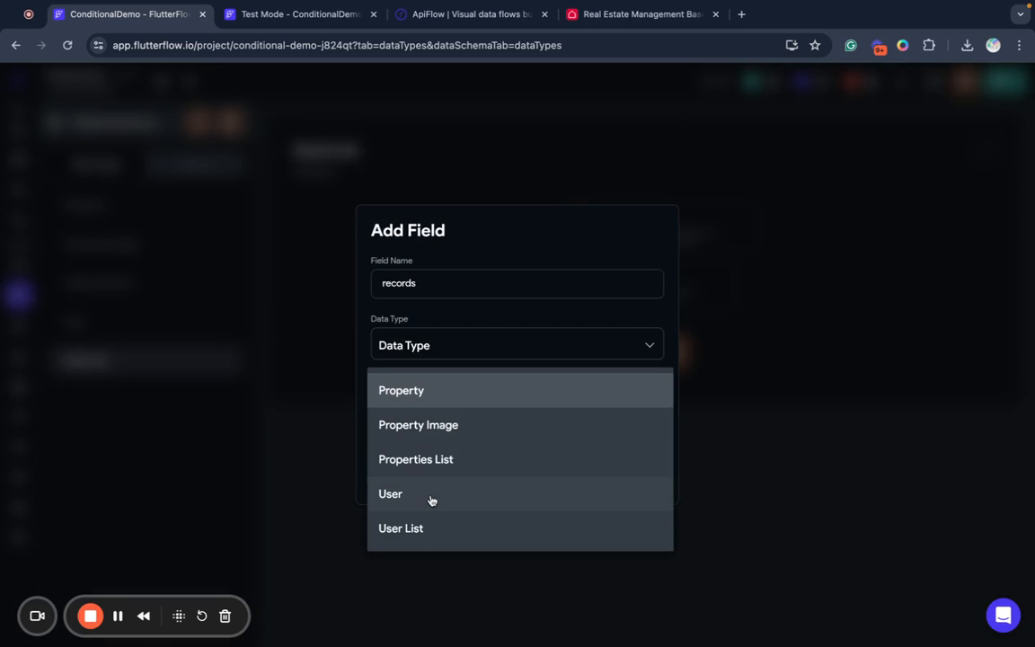
{"action": "left_click", "coordinate": [413, 506]}
{"action": "left_click", "coordinate": [601, 474]}
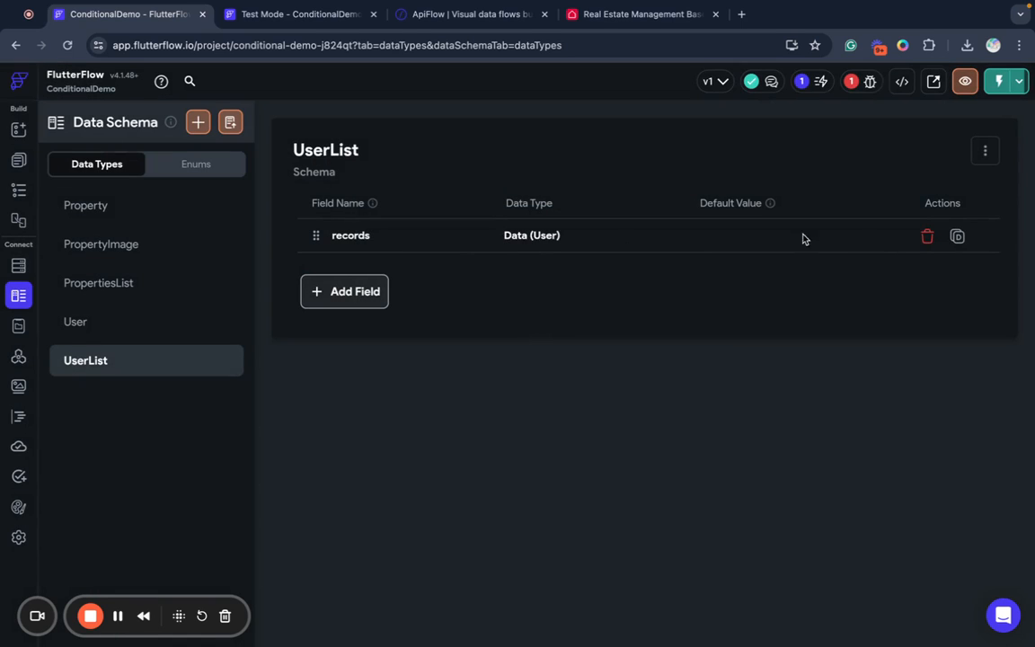
{"action": "left_click", "coordinate": [926, 236]}
Add a field named records to UserList as a list of the User data type.
{"action": "left_click", "coordinate": [666, 348]}
{"action": "type", "text": "records"}
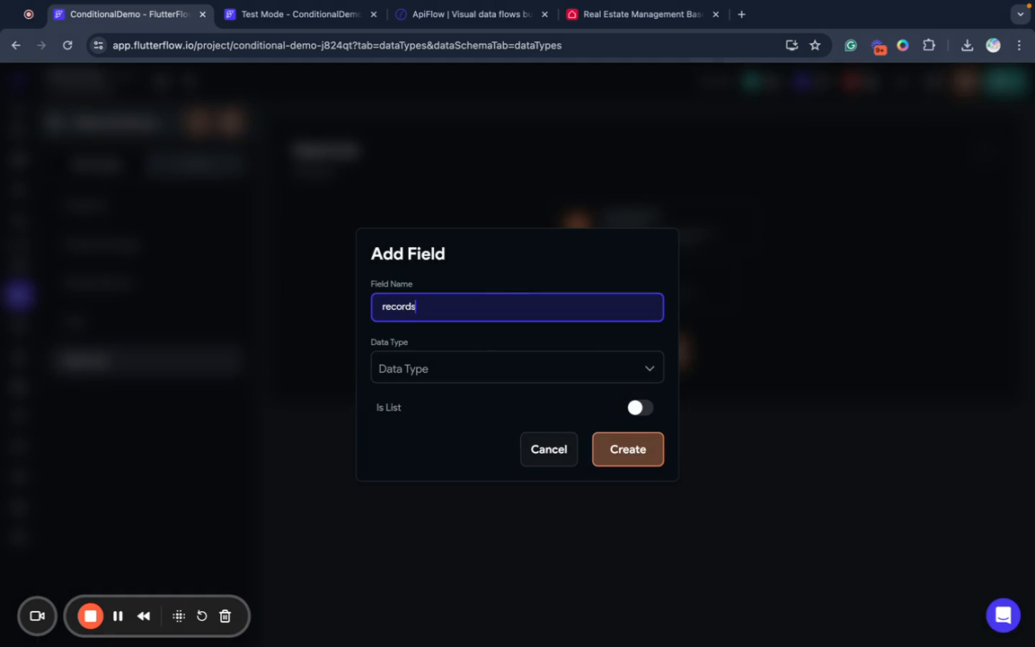
{"action": "left_click", "coordinate": [446, 374]}
{"action": "left_click", "coordinate": [438, 556]}
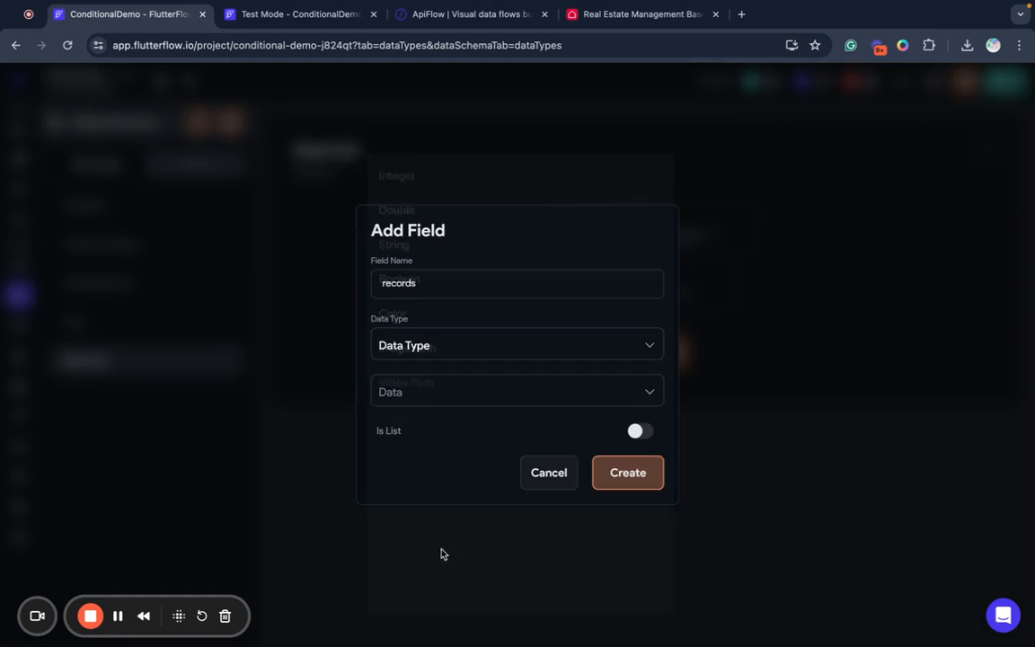
{"action": "left_click", "coordinate": [409, 400]}
{"action": "left_click", "coordinate": [409, 493]}
{"action": "left_click", "coordinate": [638, 430]}
{"action": "left_click", "coordinate": [631, 471]}
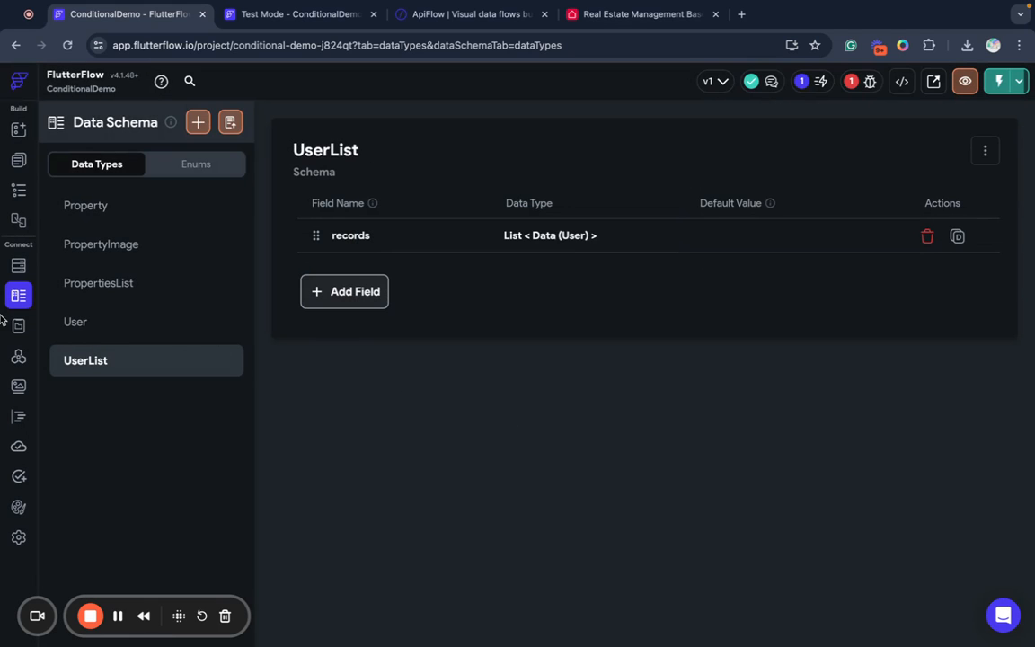
Set the List Users API call to parse its response as the UserList data type, and save it.
{"action": "left_click", "coordinate": [18, 364]}
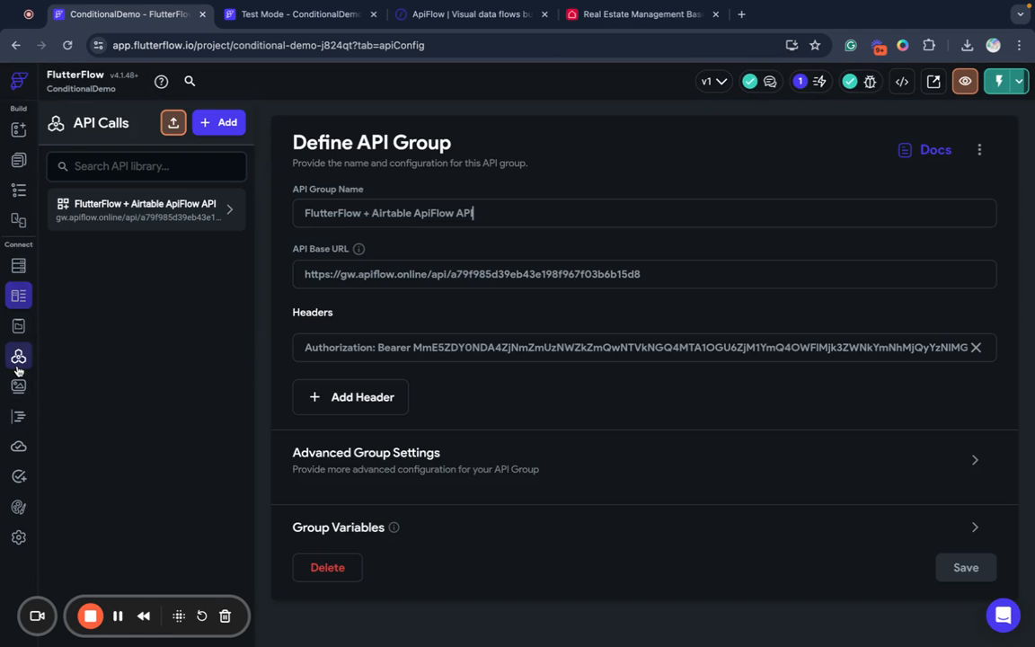
{"action": "left_click", "coordinate": [109, 206]}
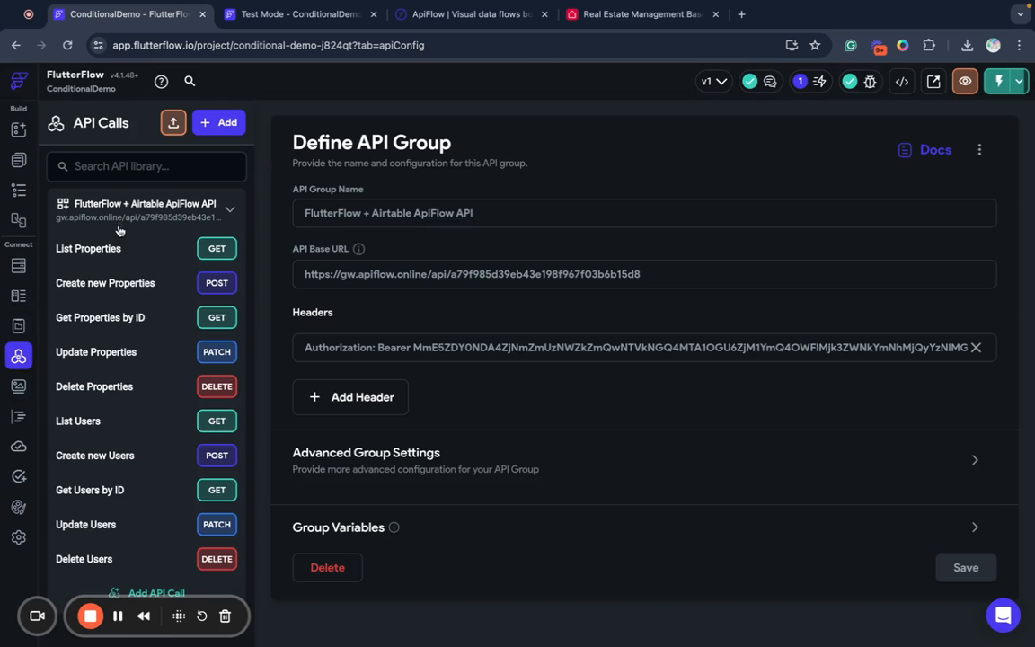
{"action": "left_click", "coordinate": [106, 426]}
{"action": "left_click", "coordinate": [433, 207]}
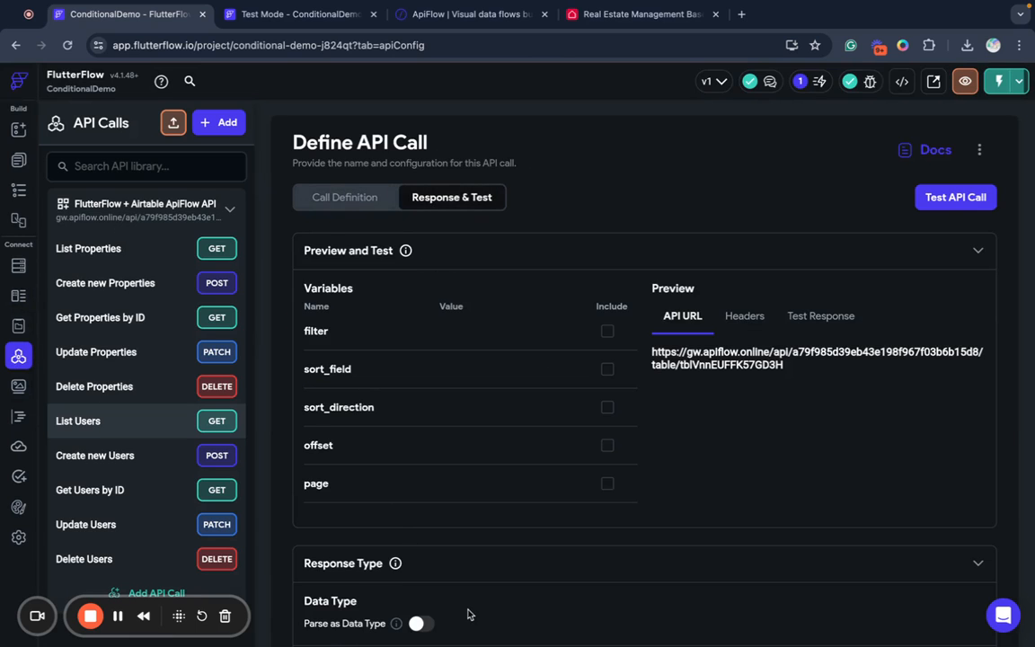
{"action": "scroll", "coordinate": [432, 499], "scroll_direction": "down", "scroll_amount": 4}
{"action": "left_click", "coordinate": [429, 417]}
{"action": "left_click", "coordinate": [381, 462]}
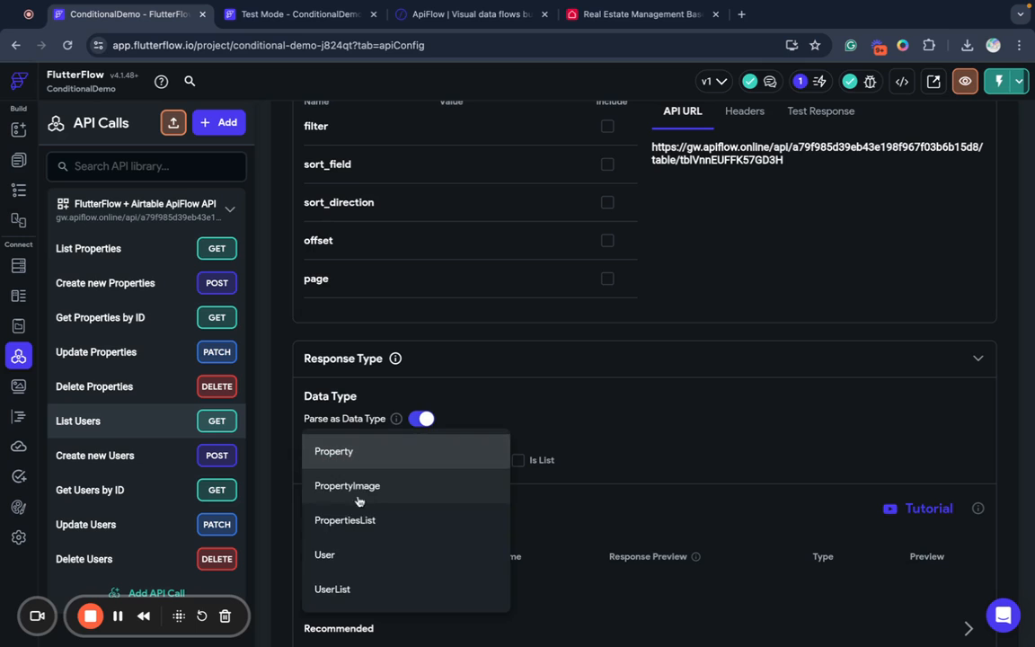
{"action": "left_click", "coordinate": [378, 588]}
{"action": "scroll", "coordinate": [707, 469], "scroll_direction": "down", "scroll_amount": 3}
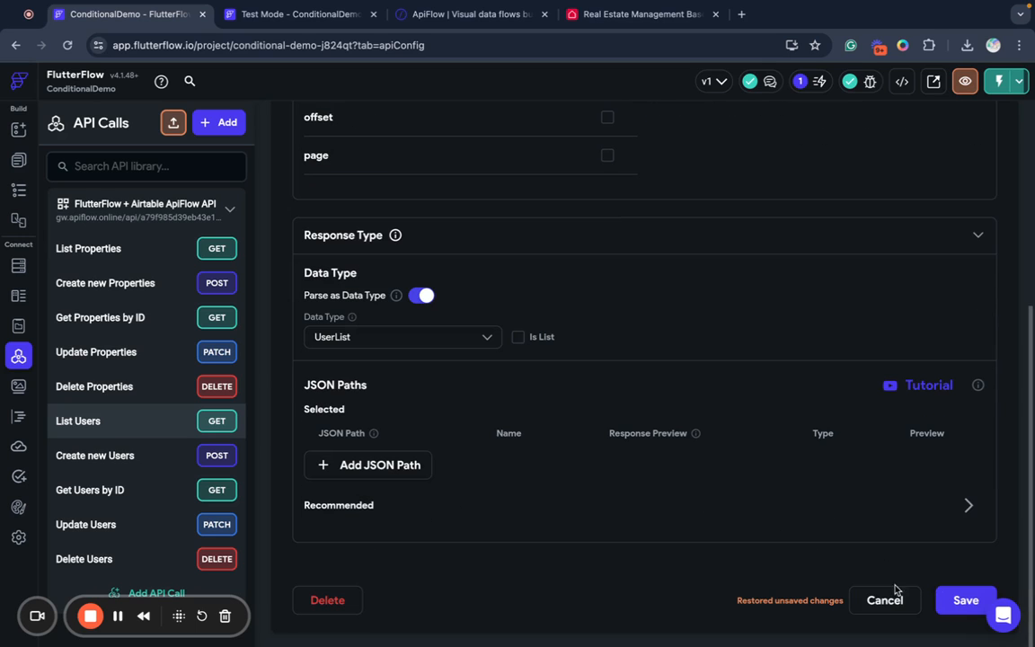
{"action": "left_click", "coordinate": [966, 597]}
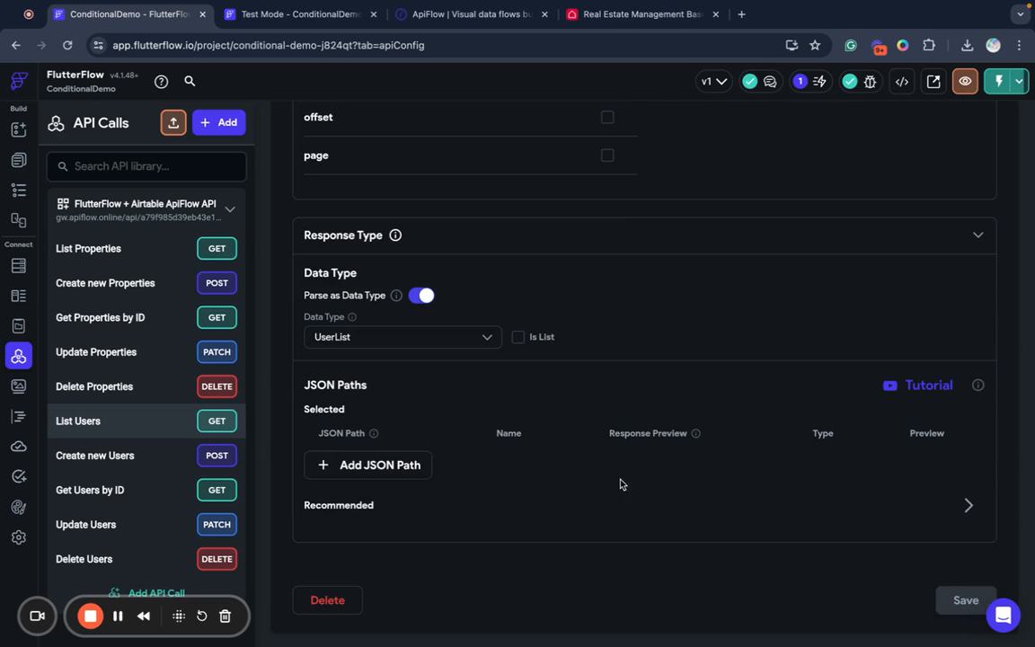
Examine the Select user dropdown's properties on the HomePage and the variable sources offered for its options.
{"action": "left_click", "coordinate": [17, 129]}
{"action": "left_click", "coordinate": [472, 237]}
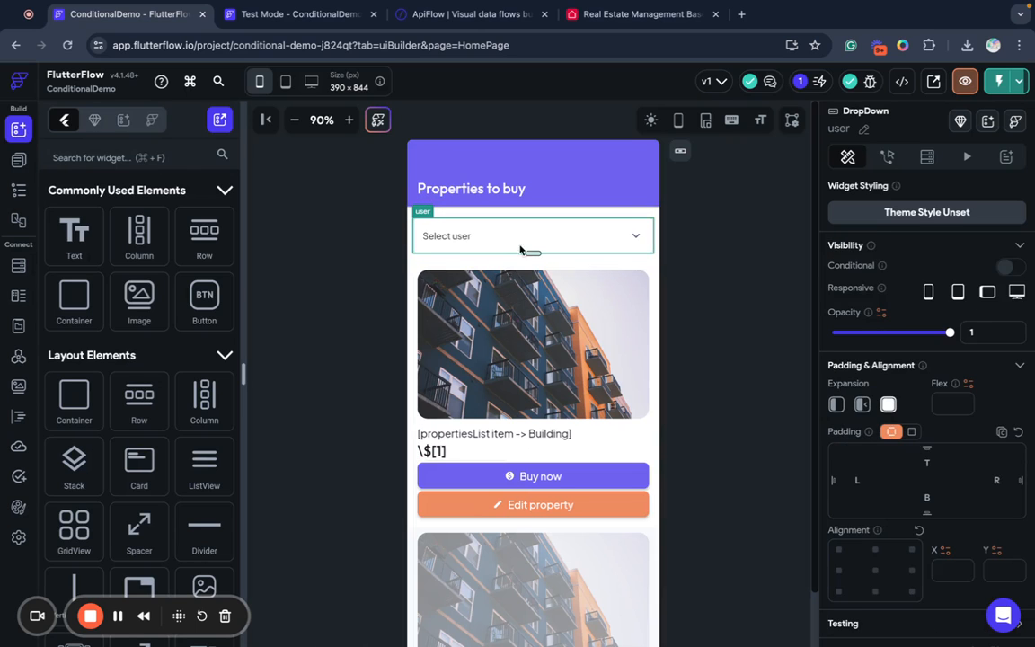
{"action": "scroll", "coordinate": [966, 335], "scroll_direction": "down", "scroll_amount": 10}
{"action": "scroll", "coordinate": [966, 335], "scroll_direction": "down", "scroll_amount": 10}
{"action": "scroll", "coordinate": [892, 337], "scroll_direction": "down", "scroll_amount": 8}
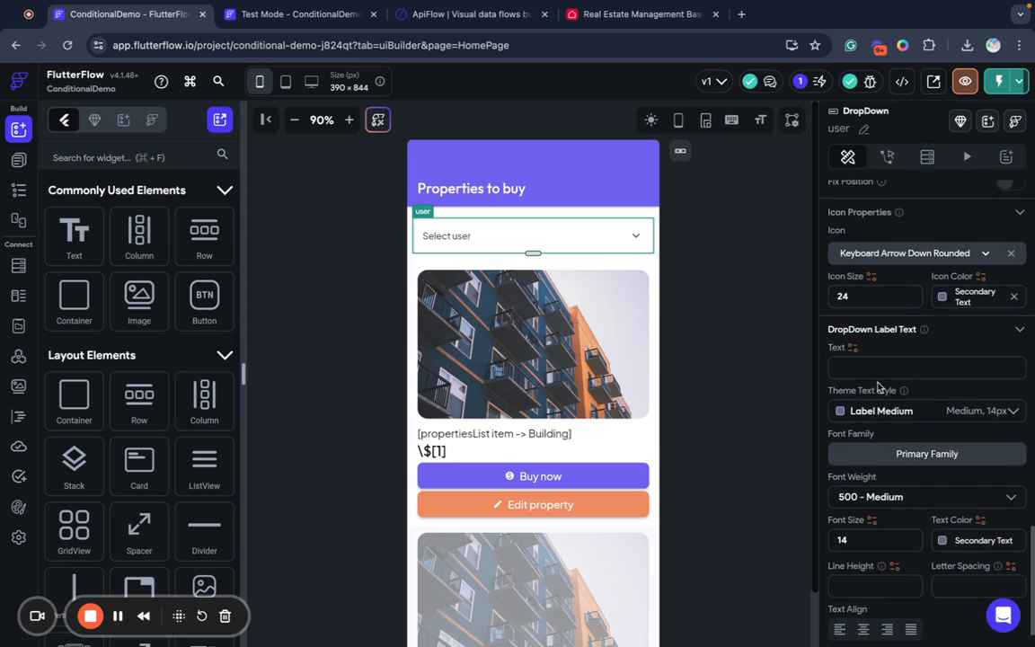
{"action": "scroll", "coordinate": [878, 385], "scroll_direction": "up", "scroll_amount": 5}
{"action": "scroll", "coordinate": [879, 383], "scroll_direction": "up", "scroll_amount": 8}
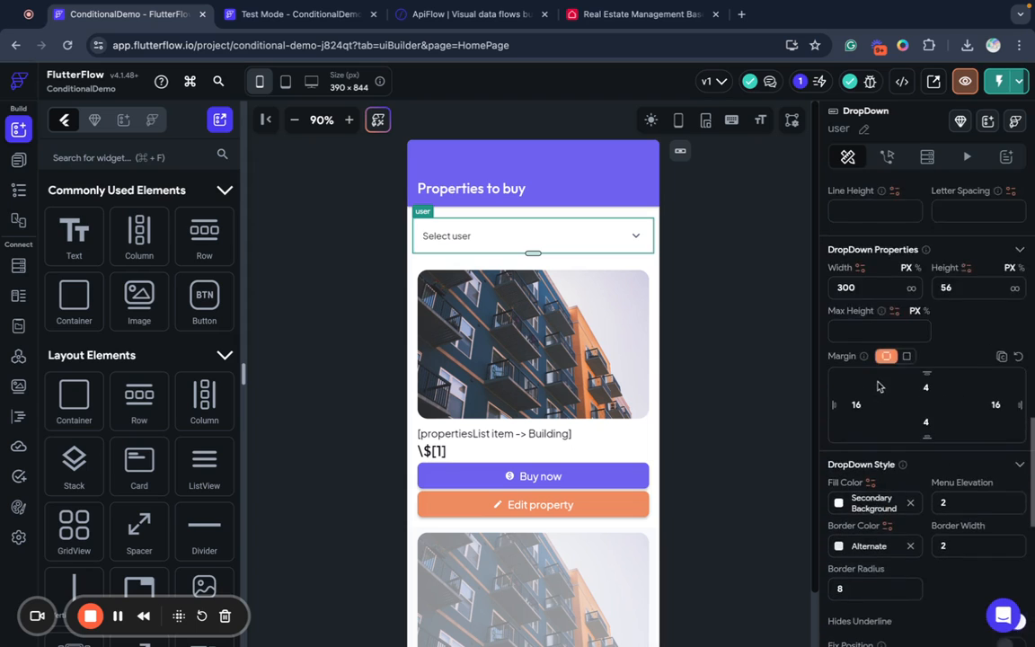
{"action": "scroll", "coordinate": [878, 384], "scroll_direction": "up", "scroll_amount": 6}
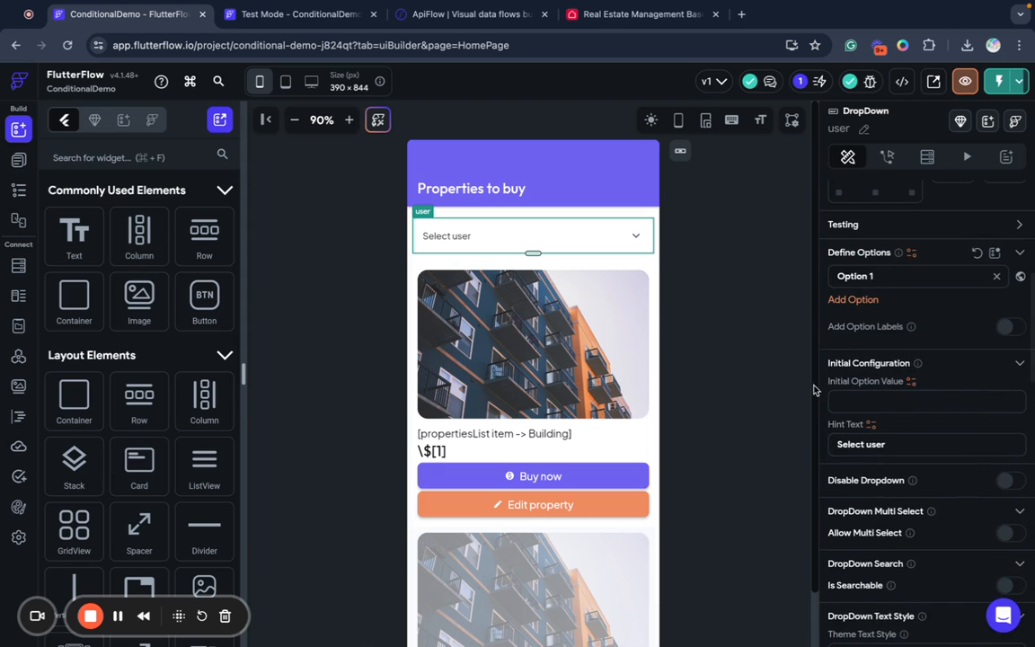
{"action": "scroll", "coordinate": [909, 361], "scroll_direction": "up", "scroll_amount": 1}
{"action": "scroll", "coordinate": [907, 358], "scroll_direction": "up", "scroll_amount": 1}
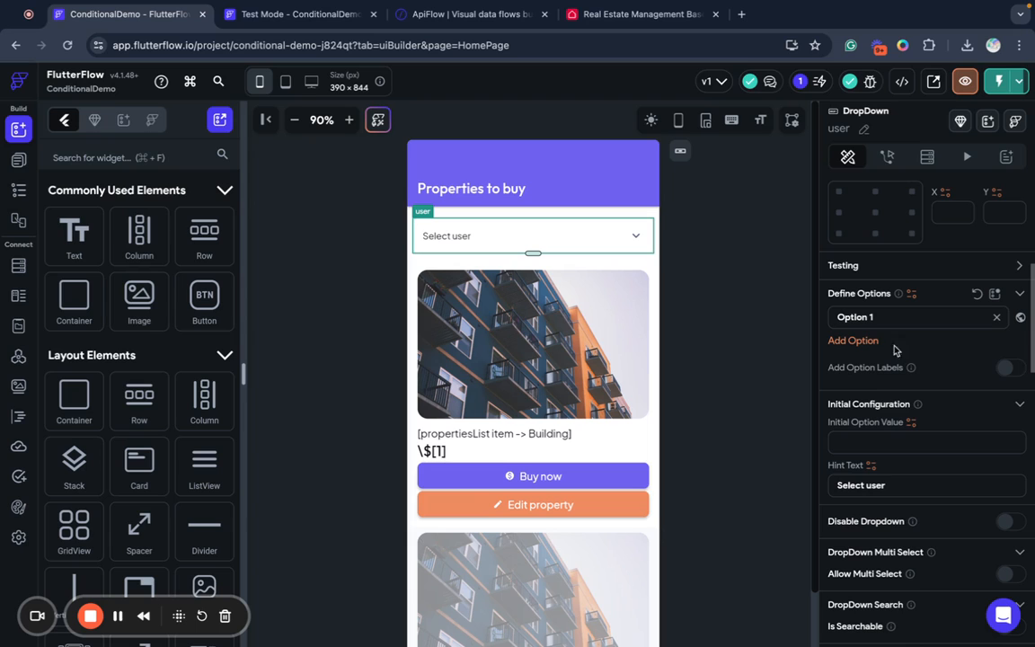
{"action": "left_click", "coordinate": [911, 294]}
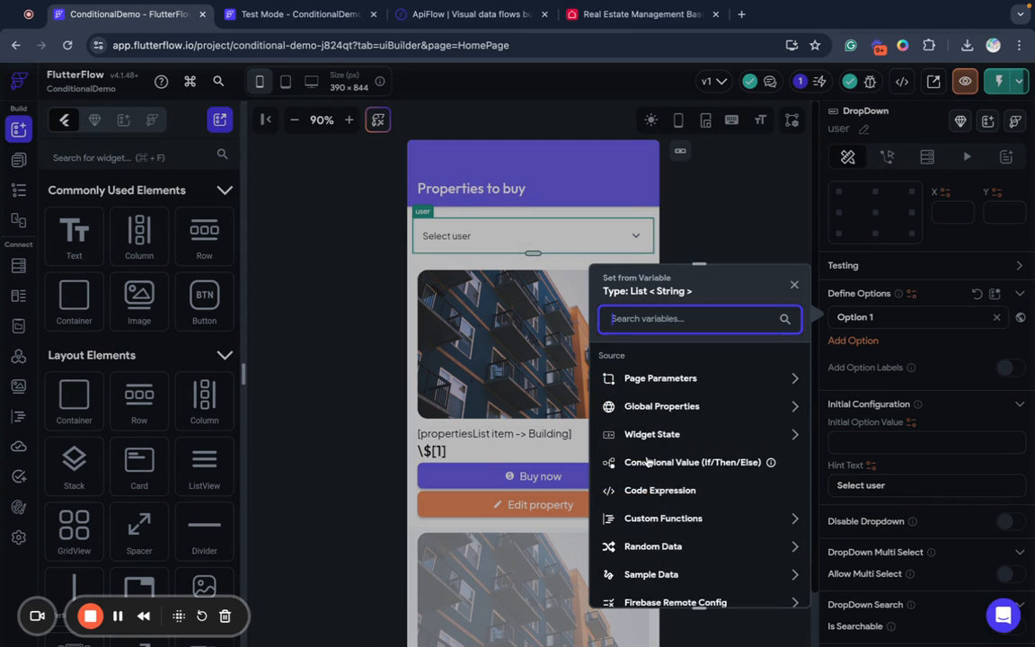
{"action": "left_click", "coordinate": [413, 232]}
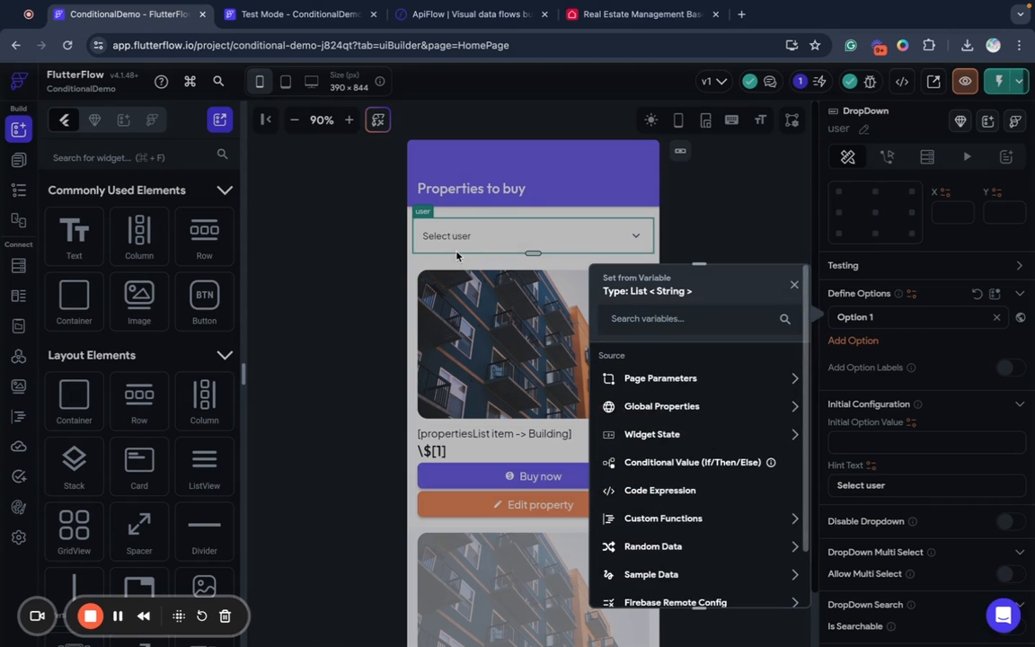
Remove the List Users query from the row and add an API Call query for the ApiFlow group's List Users endpoint to the user dropdown.
{"action": "left_click", "coordinate": [19, 189]}
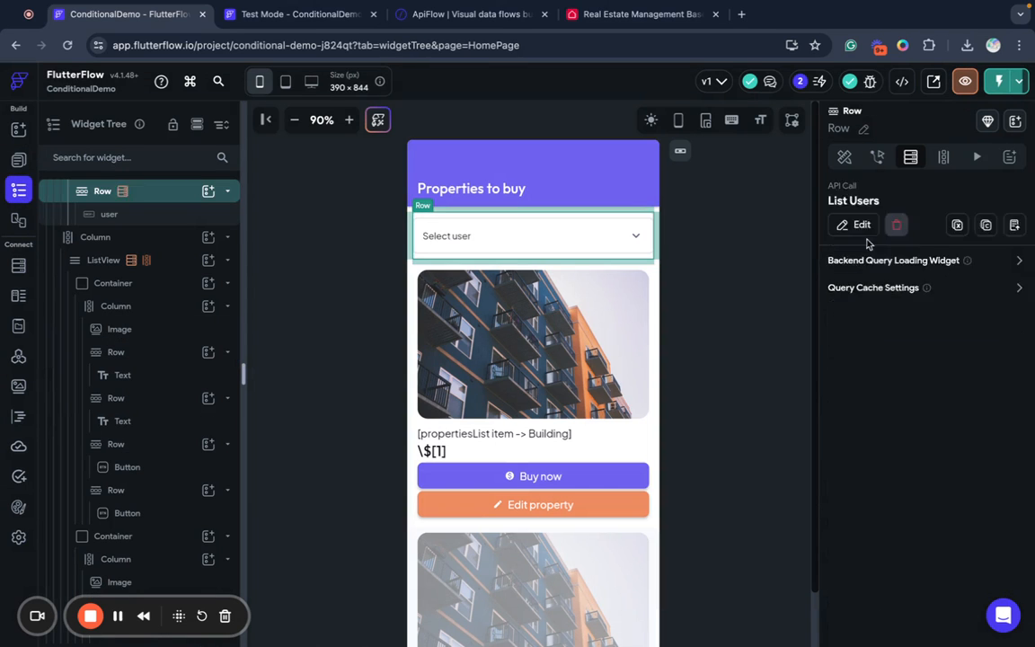
{"action": "left_click", "coordinate": [153, 216]}
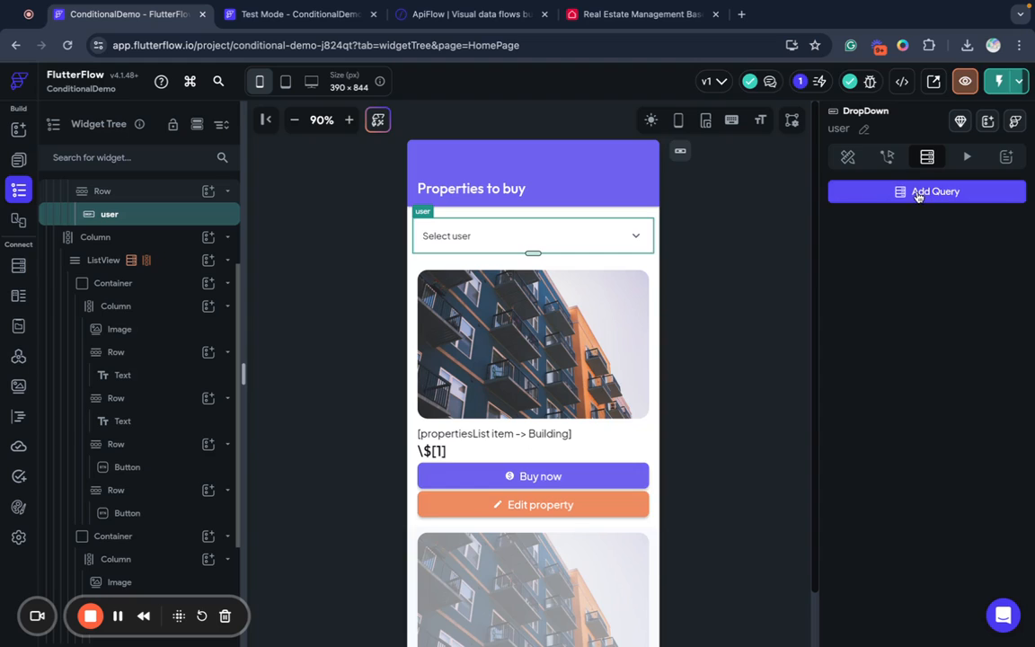
{"action": "left_click", "coordinate": [919, 192]}
{"action": "left_click", "coordinate": [701, 189]}
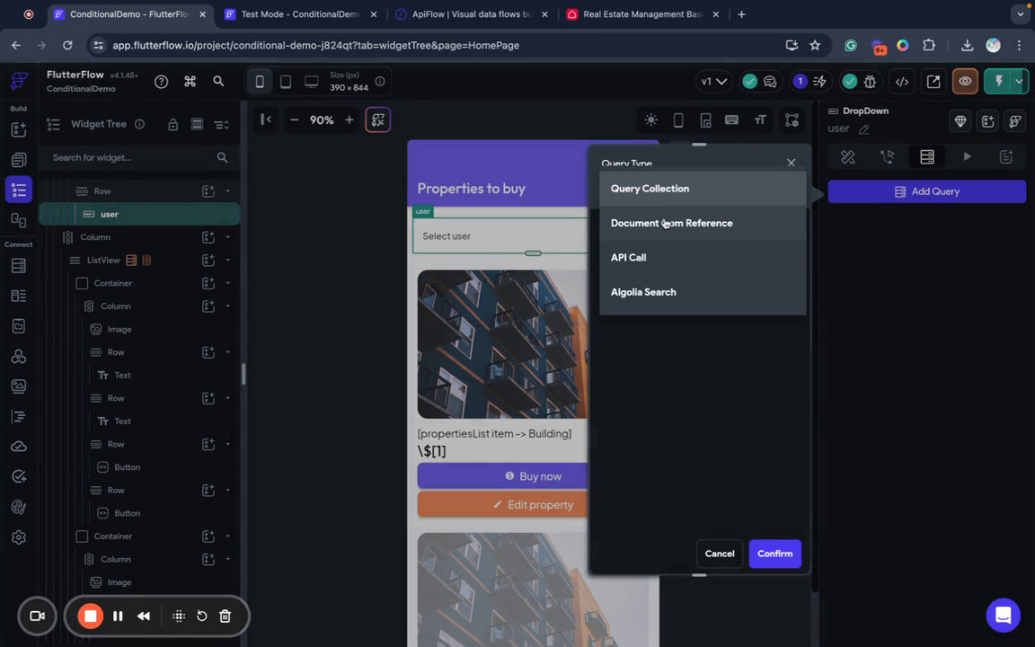
{"action": "left_click", "coordinate": [638, 257]}
{"action": "left_click", "coordinate": [672, 249]}
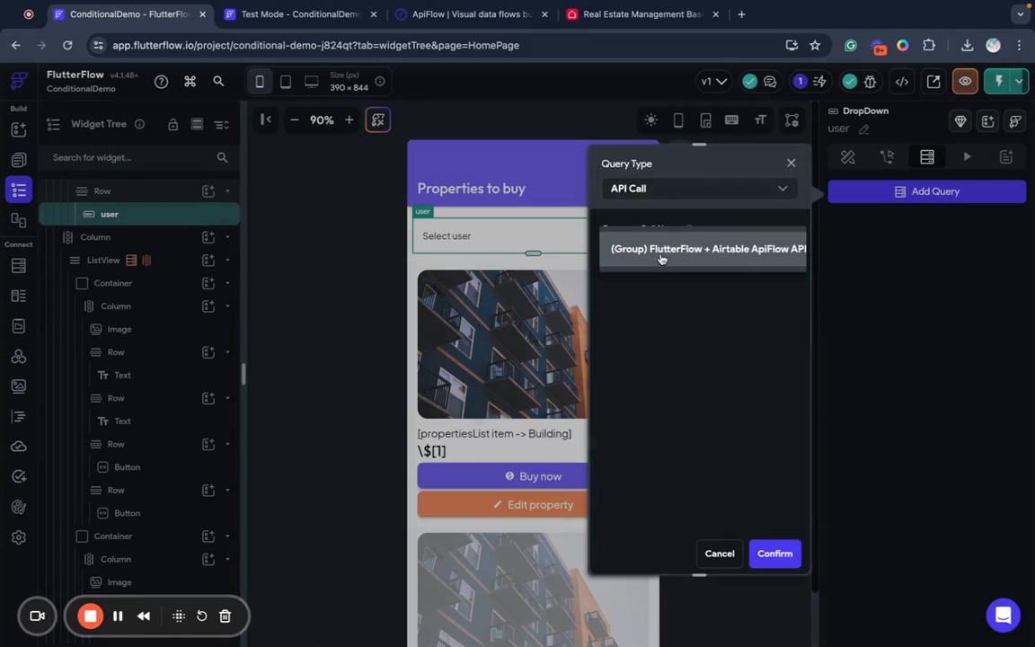
{"action": "left_click", "coordinate": [660, 255]}
{"action": "left_click", "coordinate": [692, 300]}
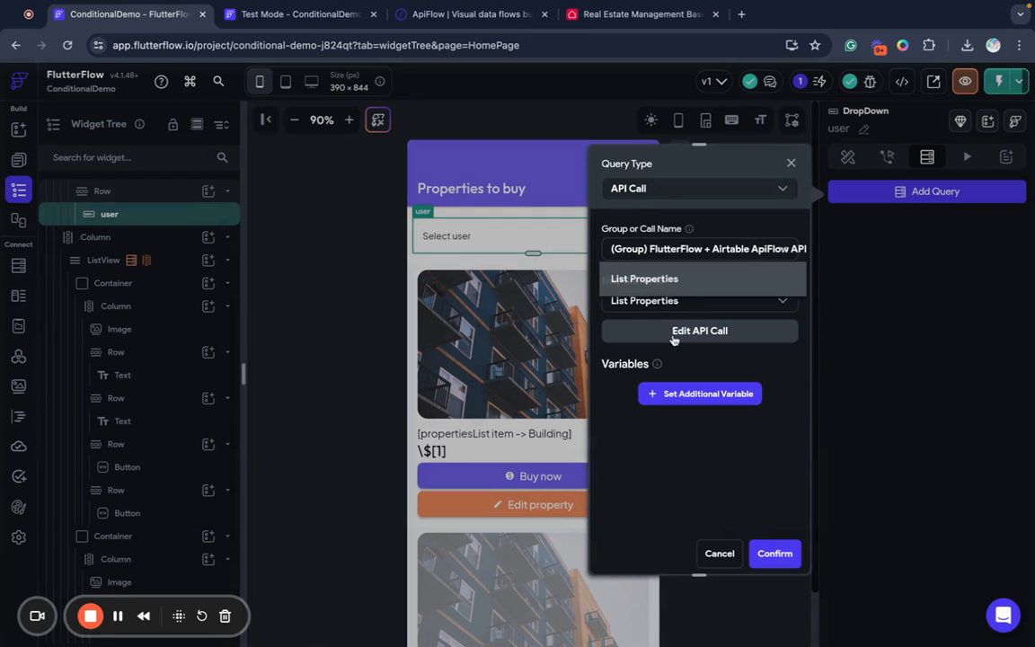
{"action": "left_click", "coordinate": [641, 460]}
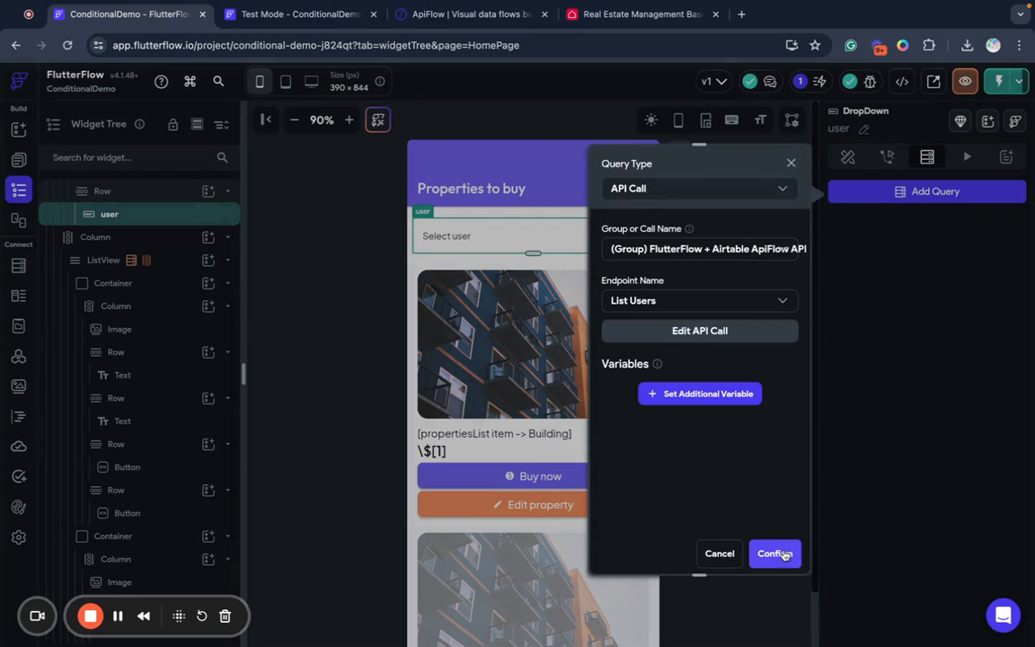
{"action": "left_click", "coordinate": [773, 552]}
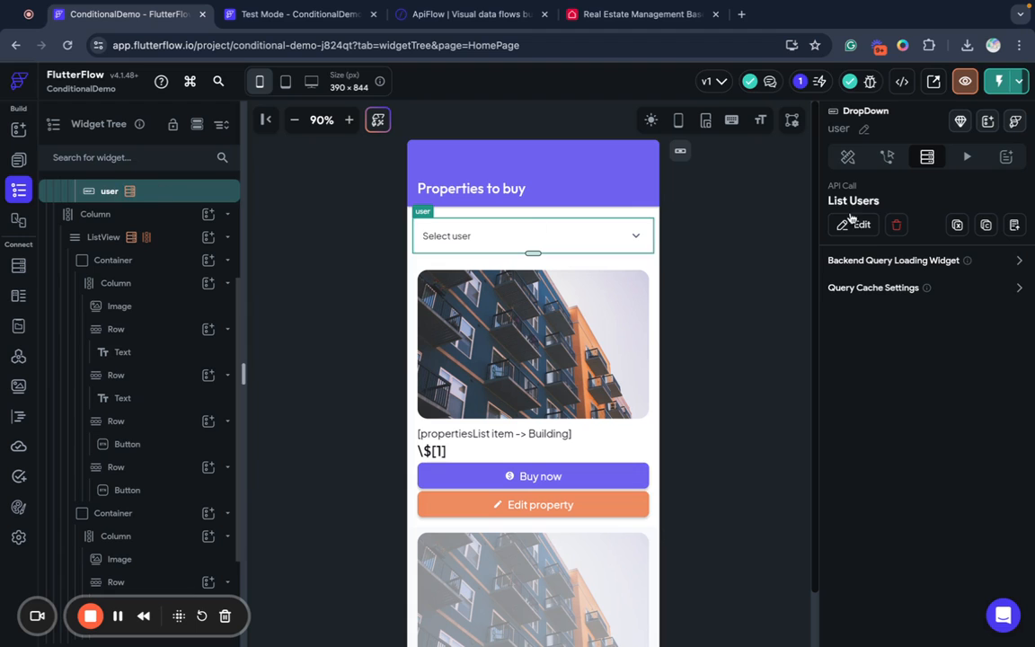
Source the dropdown's options from List Users Response as a data type, using the records data structure field with Map List Items.
{"action": "left_click", "coordinate": [846, 159]}
{"action": "scroll", "coordinate": [984, 415], "scroll_direction": "down", "scroll_amount": 5}
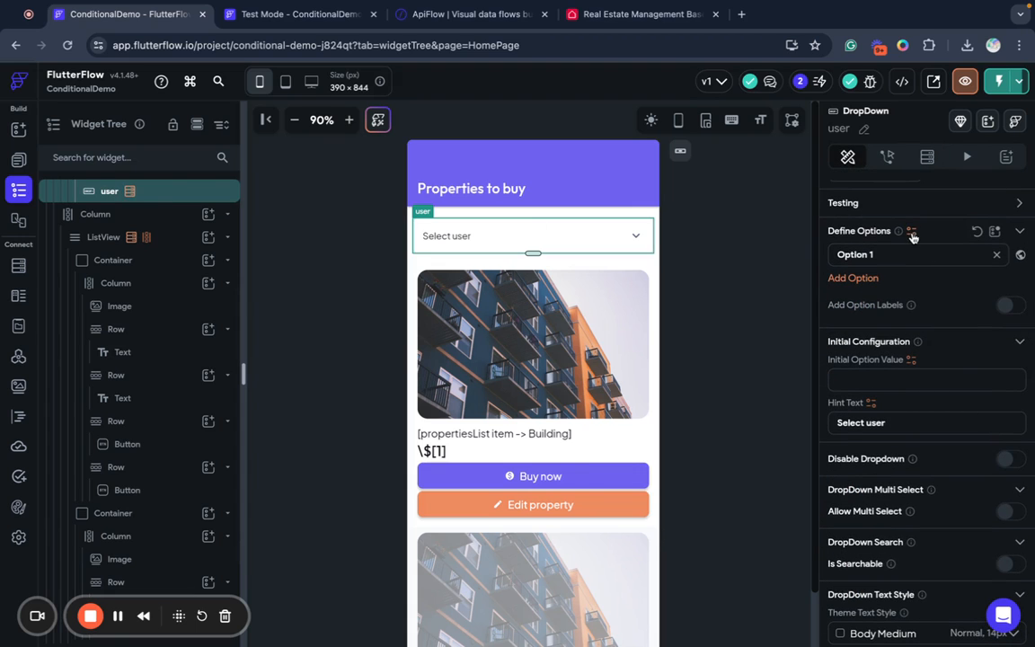
{"action": "left_click", "coordinate": [911, 231]}
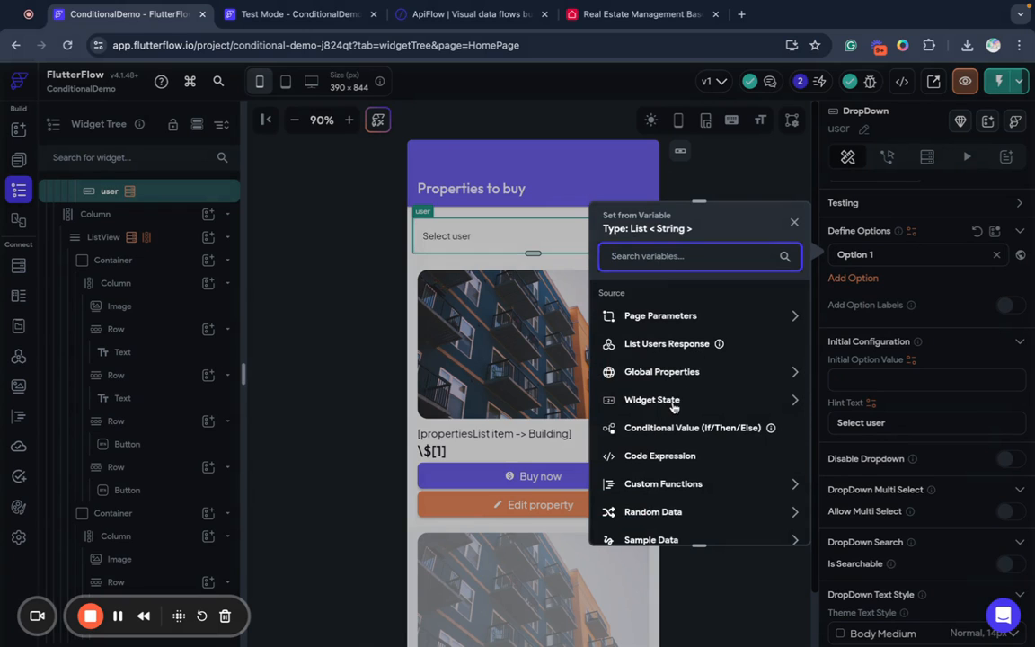
{"action": "left_click", "coordinate": [629, 343]}
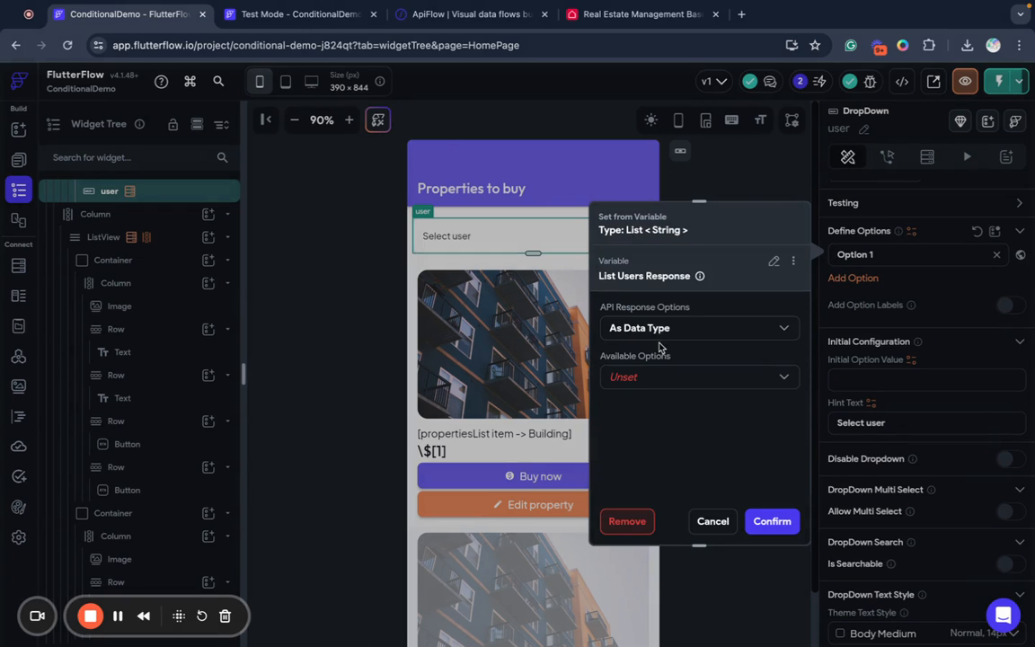
{"action": "left_click", "coordinate": [675, 381]}
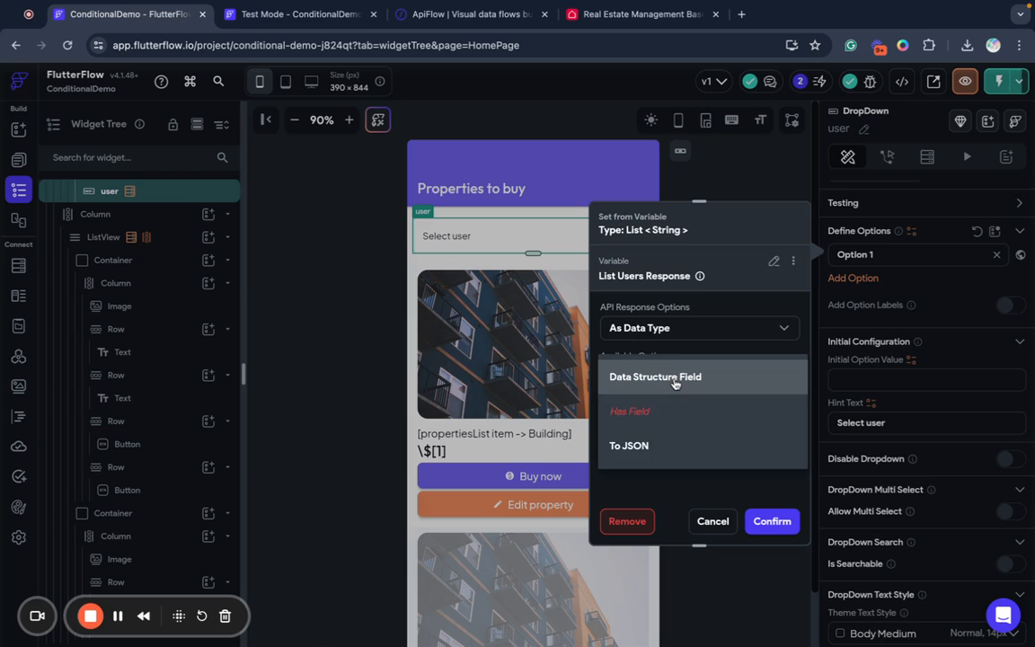
{"action": "left_click", "coordinate": [638, 435]}
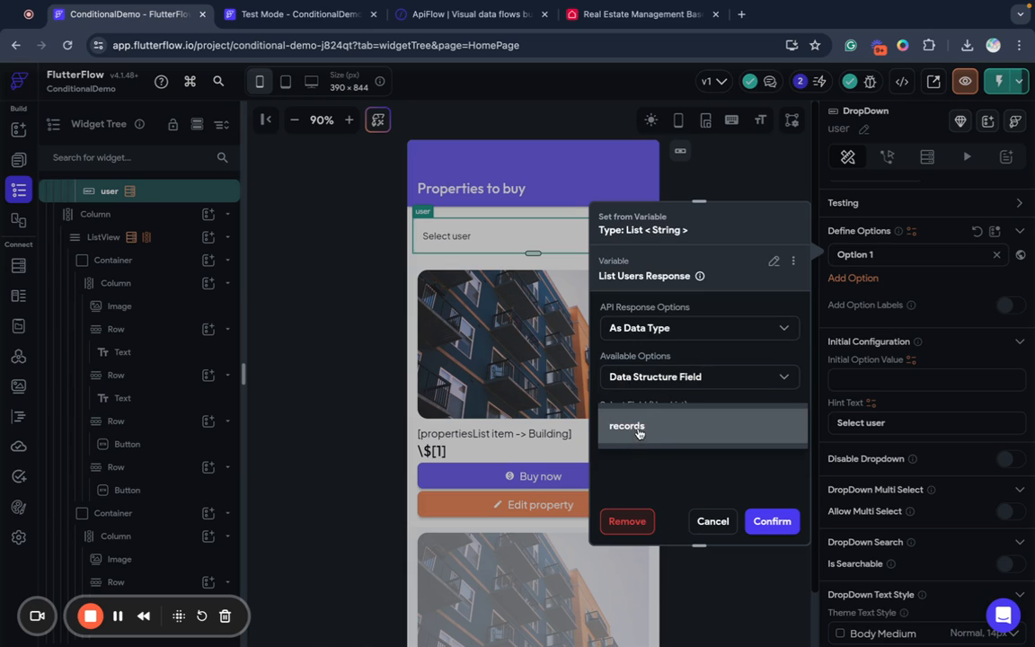
{"action": "left_click", "coordinate": [640, 426]}
{"action": "left_click", "coordinate": [762, 520]}
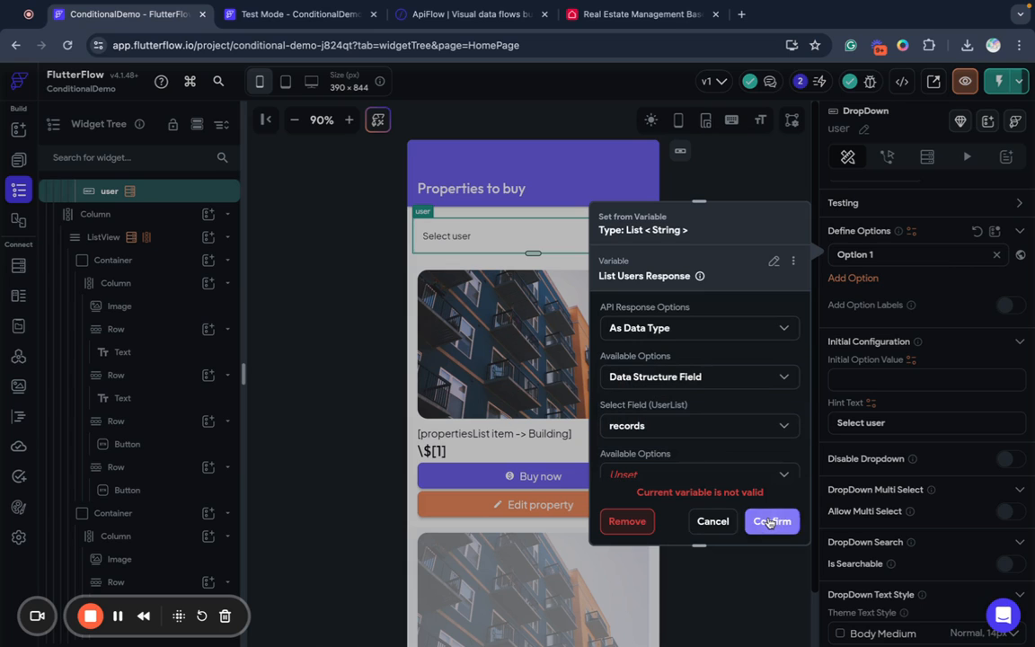
{"action": "left_click", "coordinate": [715, 473]}
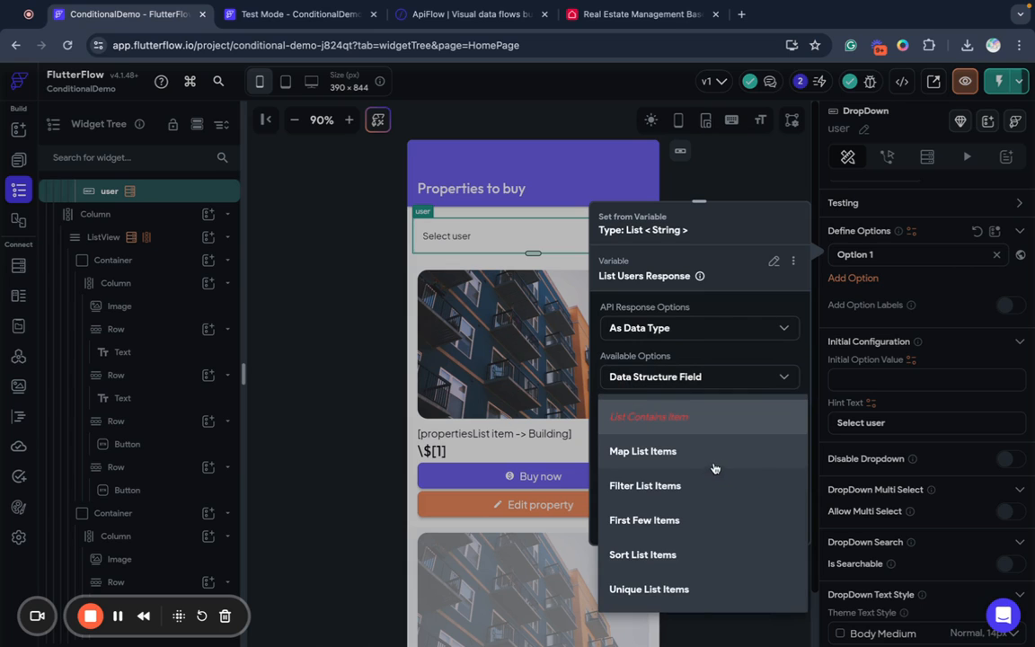
{"action": "left_click", "coordinate": [646, 453]}
Map each item in the list to the User's Name field and apply the variable to the dropdown's options.
{"action": "scroll", "coordinate": [663, 426], "scroll_direction": "down", "scroll_amount": 2}
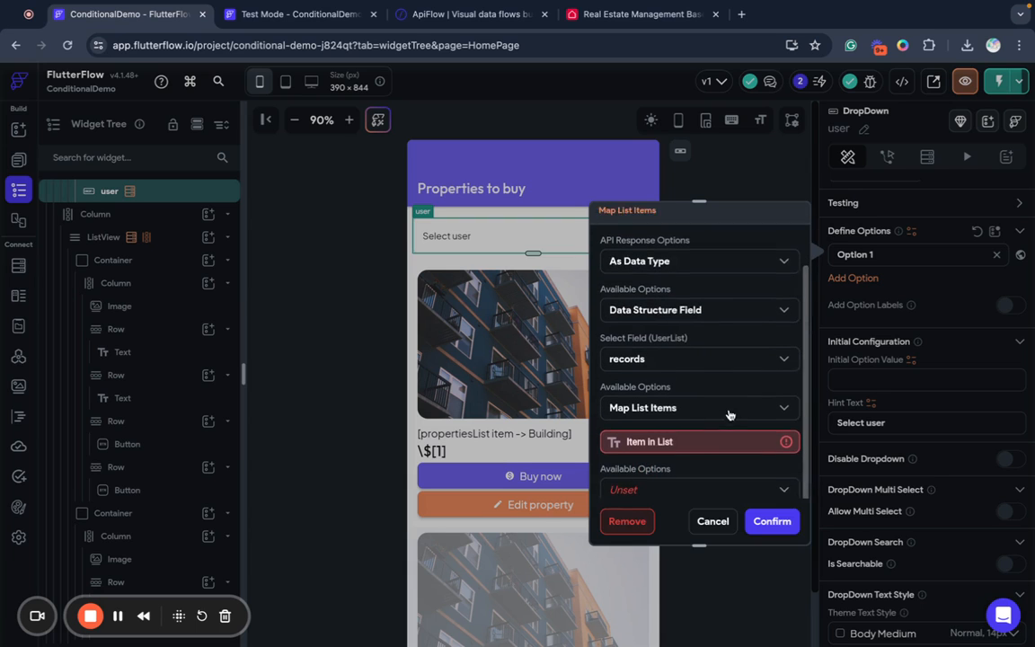
{"action": "left_click", "coordinate": [659, 428]}
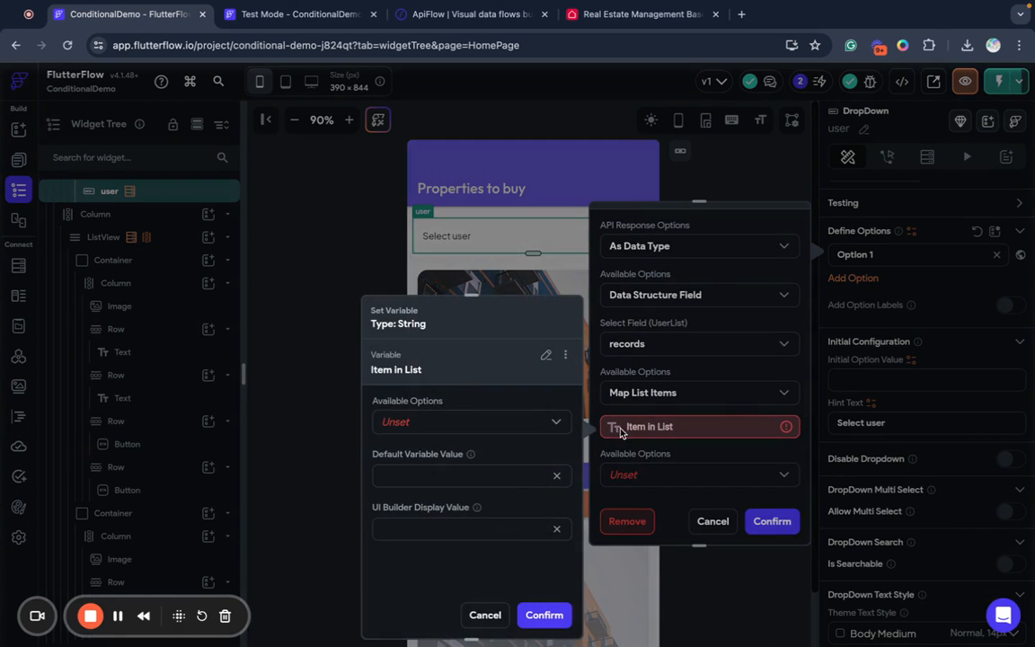
{"action": "left_click", "coordinate": [489, 426]}
{"action": "left_click", "coordinate": [479, 424]}
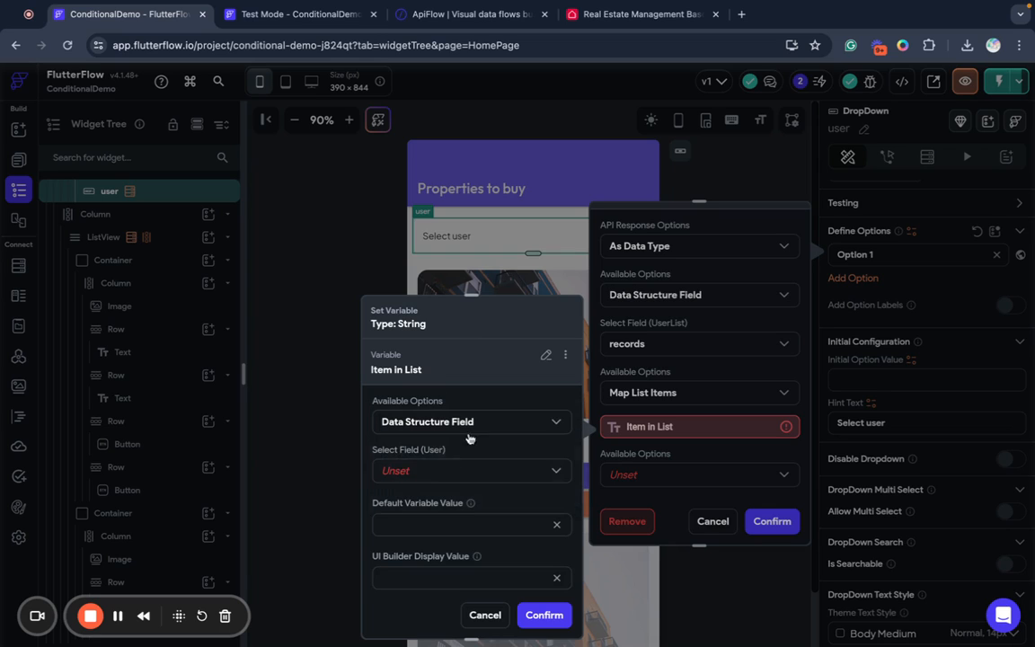
{"action": "left_click", "coordinate": [425, 474]}
{"action": "left_click", "coordinate": [425, 507]}
{"action": "left_click", "coordinate": [544, 617]}
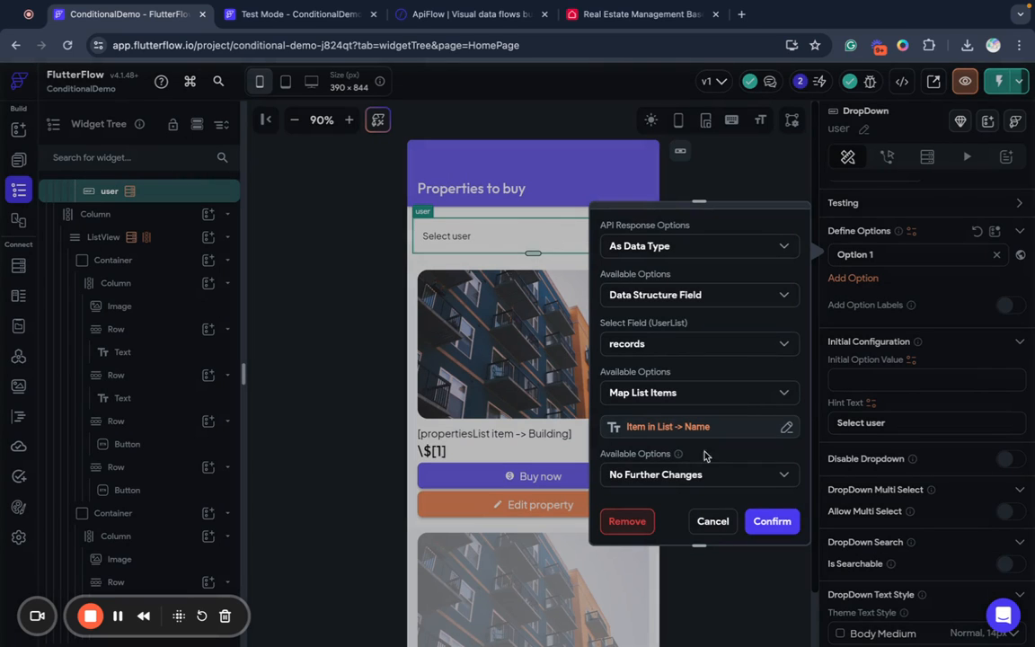
{"action": "left_click", "coordinate": [772, 522]}
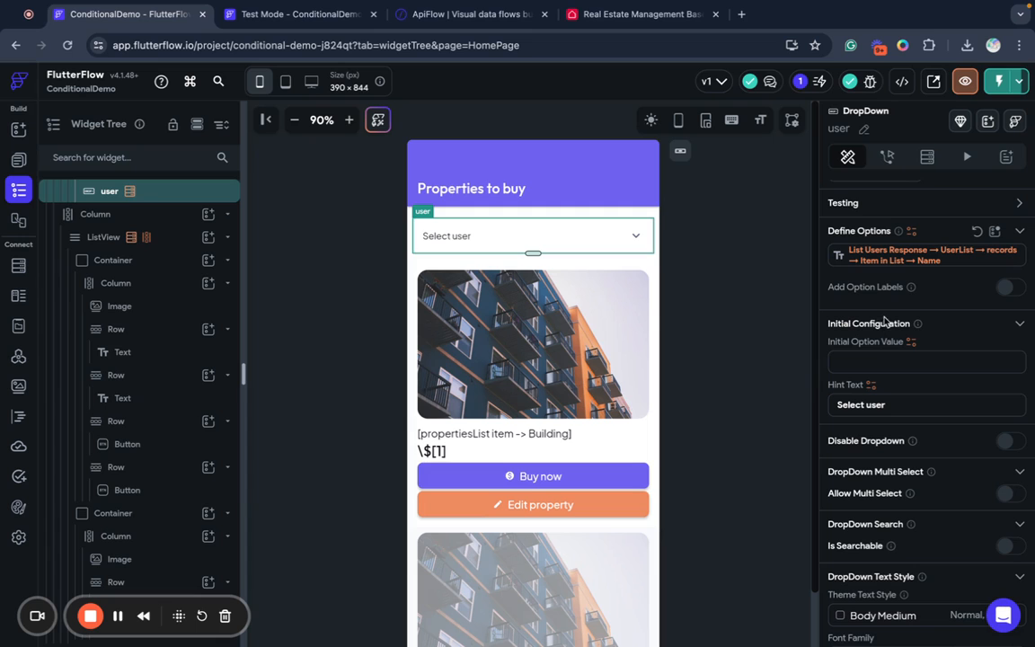
Map the user dropdown's options to the Status field of each item in the list.
{"action": "left_click", "coordinate": [912, 234]}
{"action": "scroll", "coordinate": [701, 418], "scroll_direction": "down", "scroll_amount": 2}
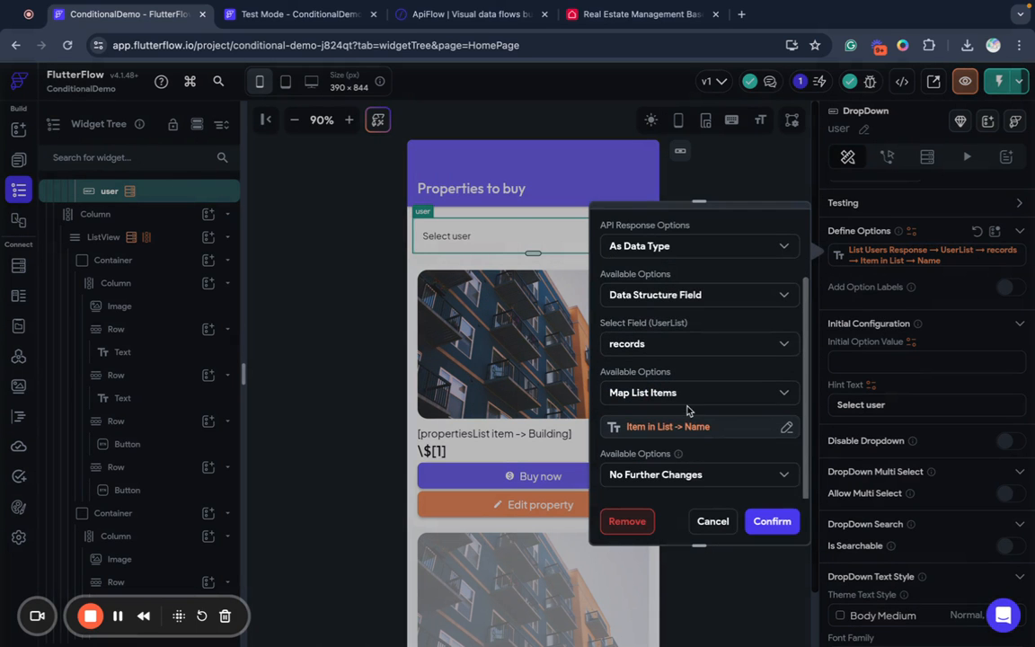
{"action": "left_click", "coordinate": [669, 426]}
{"action": "left_click", "coordinate": [423, 469]}
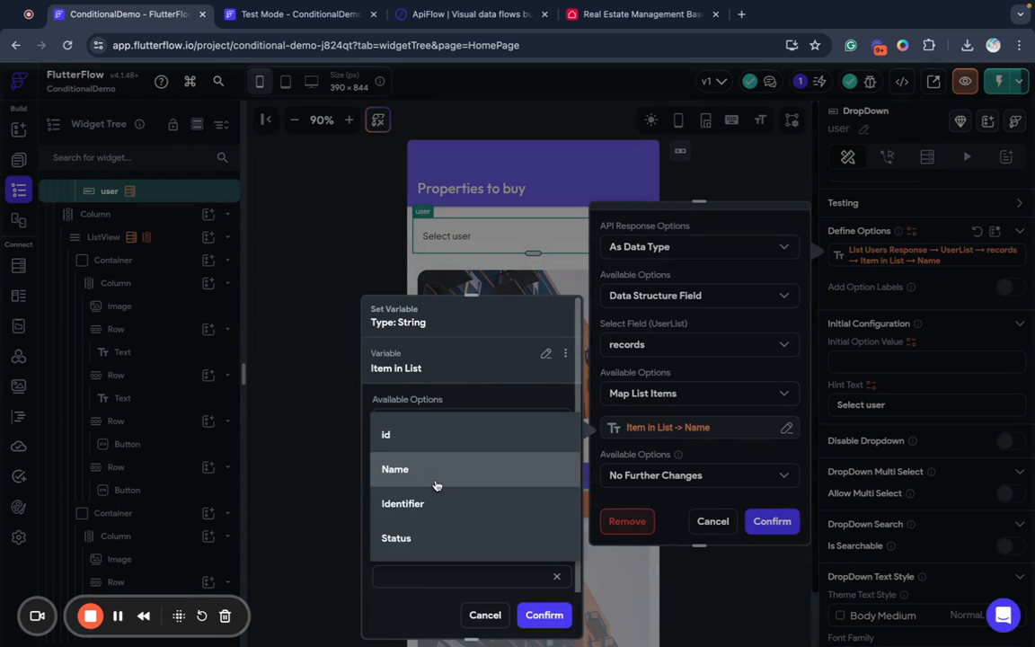
{"action": "left_click", "coordinate": [413, 542]}
{"action": "left_click", "coordinate": [543, 615]}
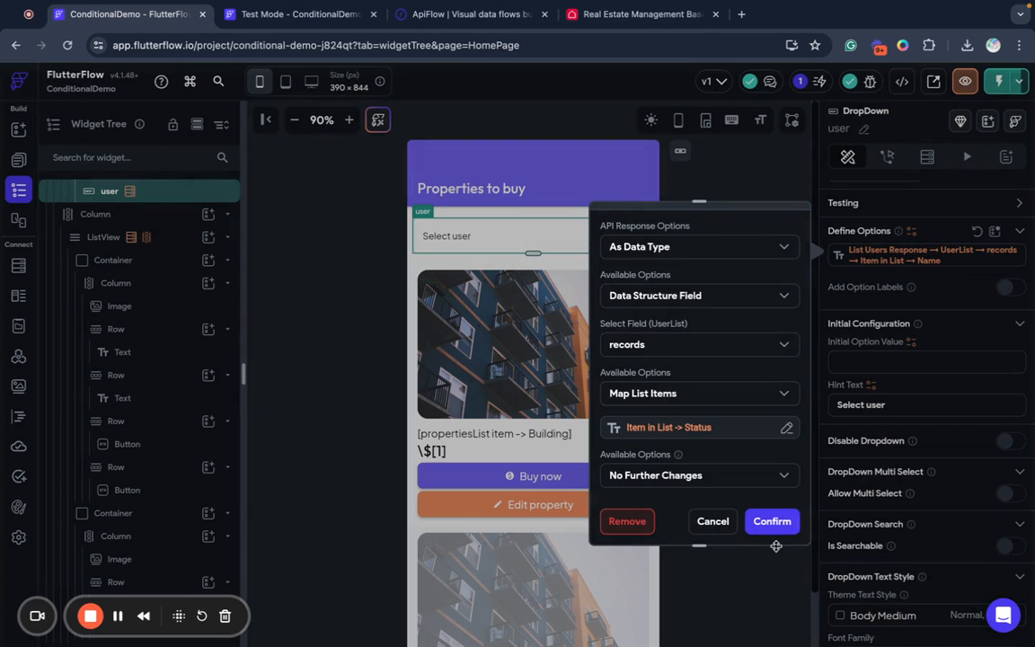
{"action": "left_click", "coordinate": [772, 521]}
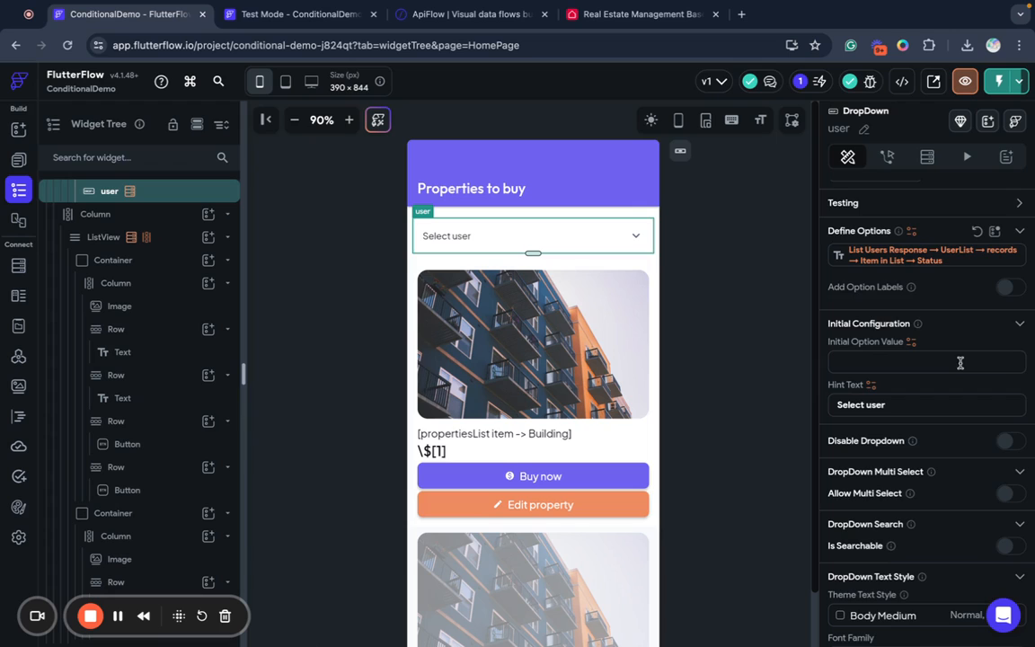
Enable option labels on the user dropdown and map the labels to the Name field of each list item.
{"action": "scroll", "coordinate": [959, 363], "scroll_direction": "down", "scroll_amount": 1}
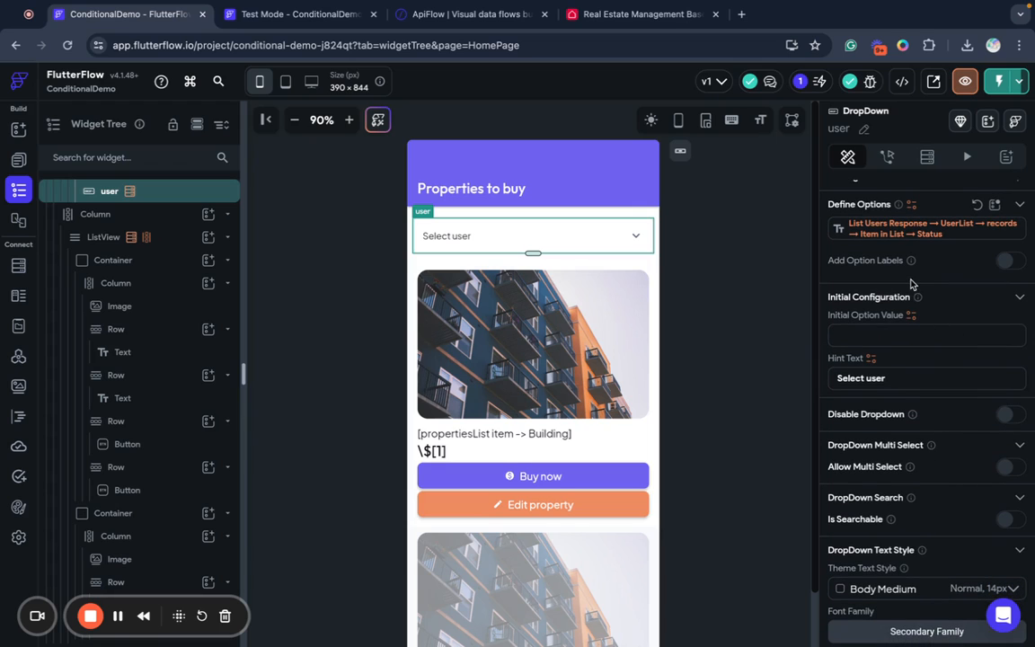
{"action": "left_click", "coordinate": [1004, 261]}
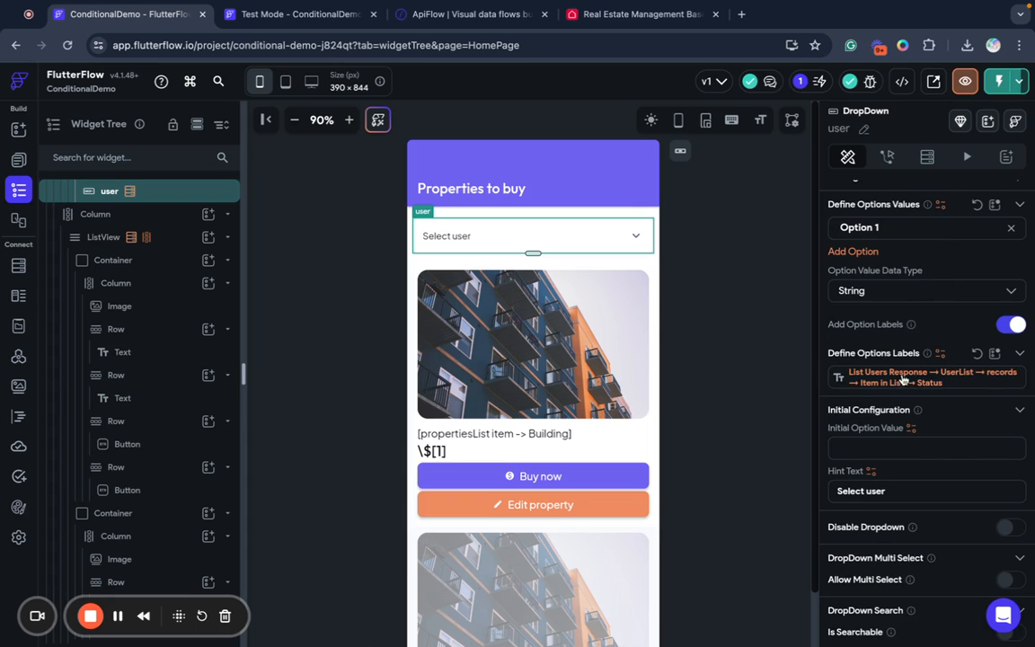
{"action": "scroll", "coordinate": [867, 349], "scroll_direction": "up", "scroll_amount": 1}
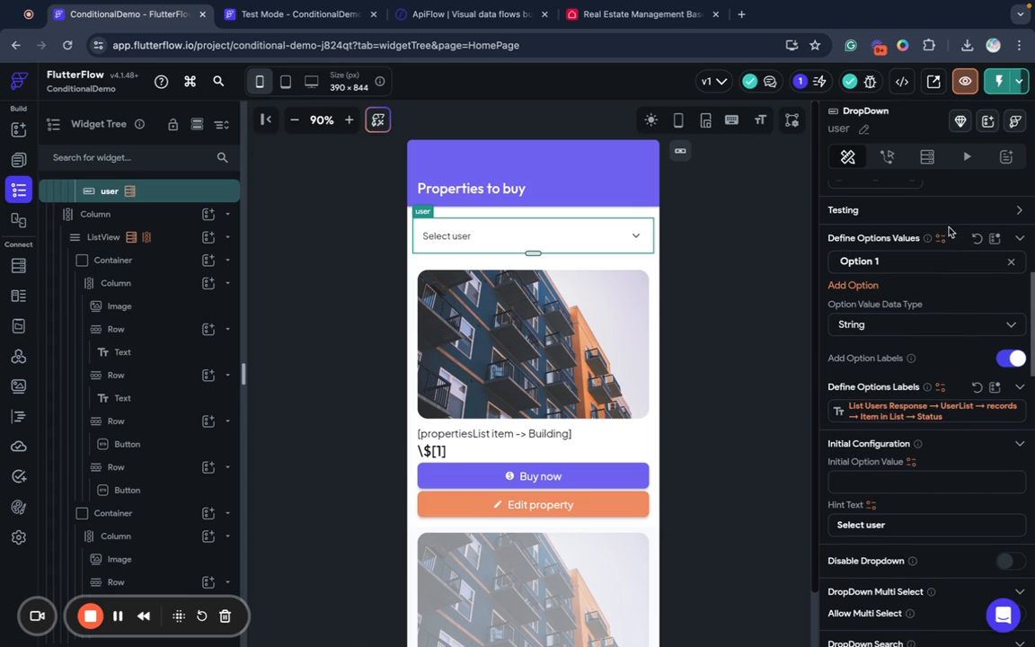
{"action": "left_click", "coordinate": [942, 404]}
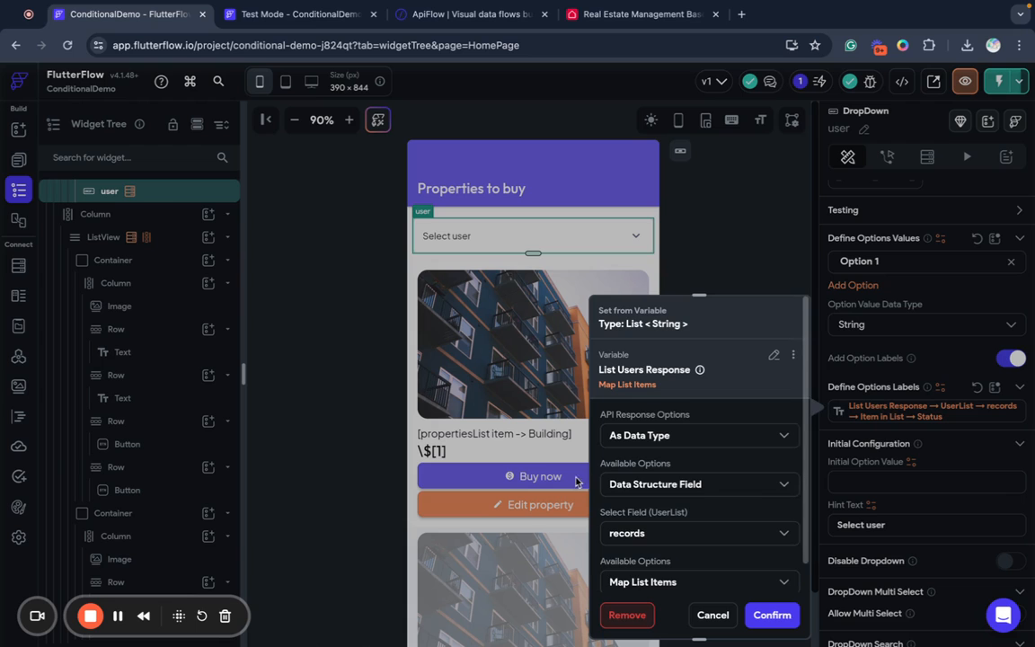
{"action": "scroll", "coordinate": [667, 528], "scroll_direction": "down", "scroll_amount": 2}
{"action": "left_click", "coordinate": [665, 521]}
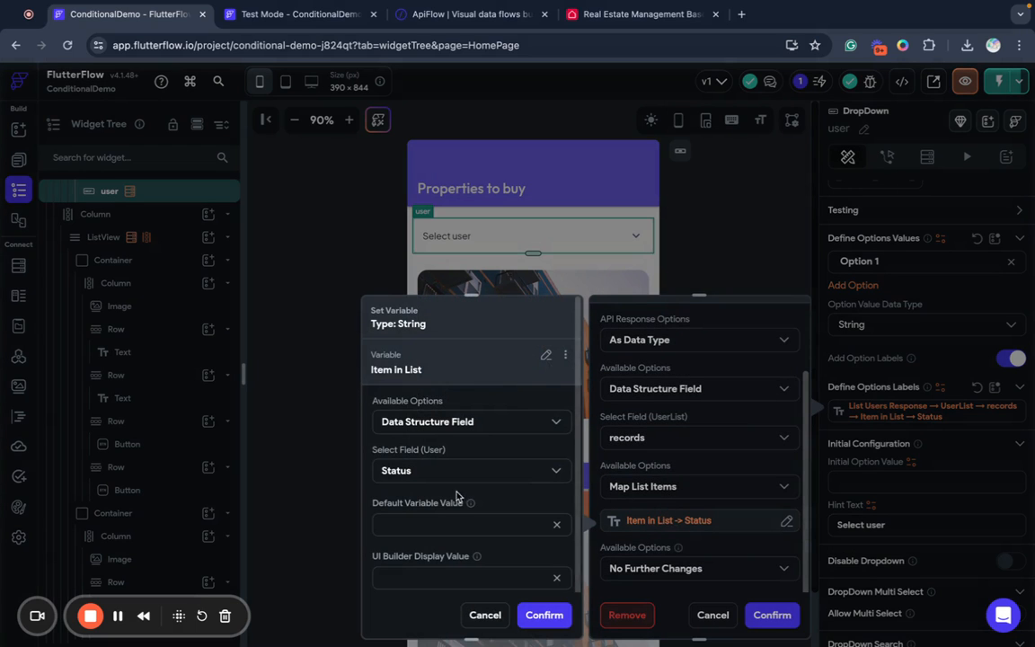
{"action": "left_click", "coordinate": [428, 473]}
{"action": "left_click", "coordinate": [408, 409]}
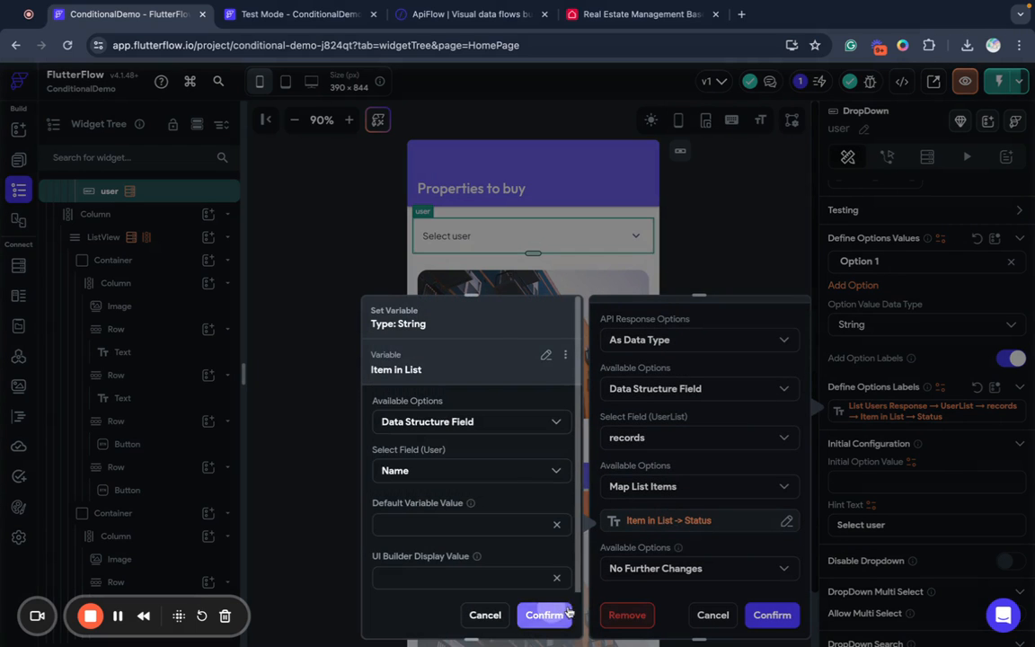
{"action": "left_click", "coordinate": [542, 615]}
{"action": "left_click", "coordinate": [771, 615]}
Source the dropdown's option values from List Users Response as a data type, using the records data structure field with Map List Items.
{"action": "scroll", "coordinate": [877, 372], "scroll_direction": "up", "scroll_amount": 1}
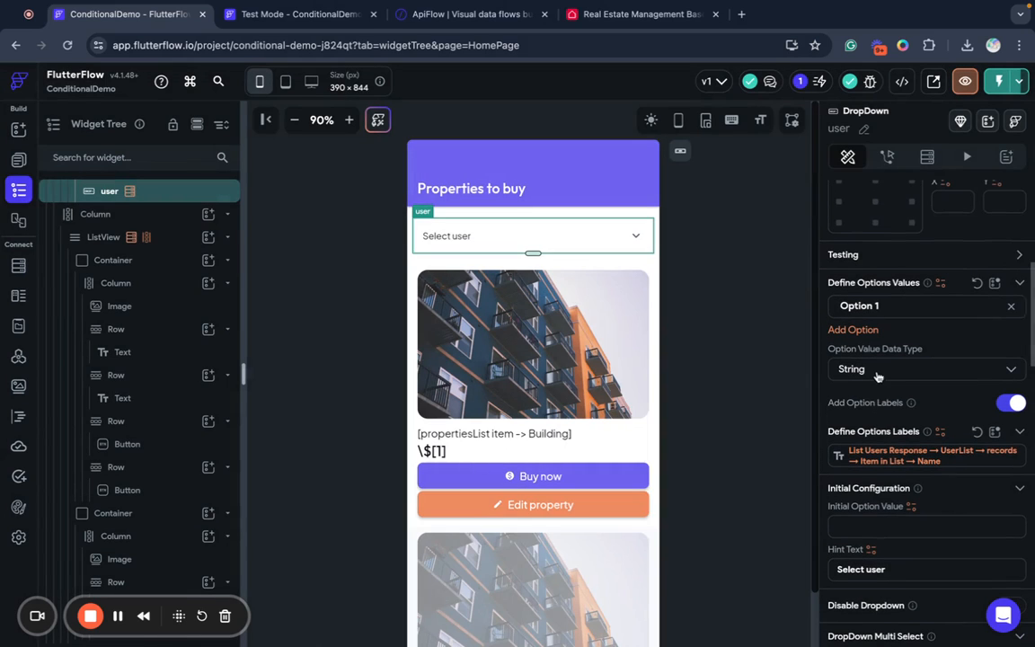
{"action": "left_click", "coordinate": [942, 284]}
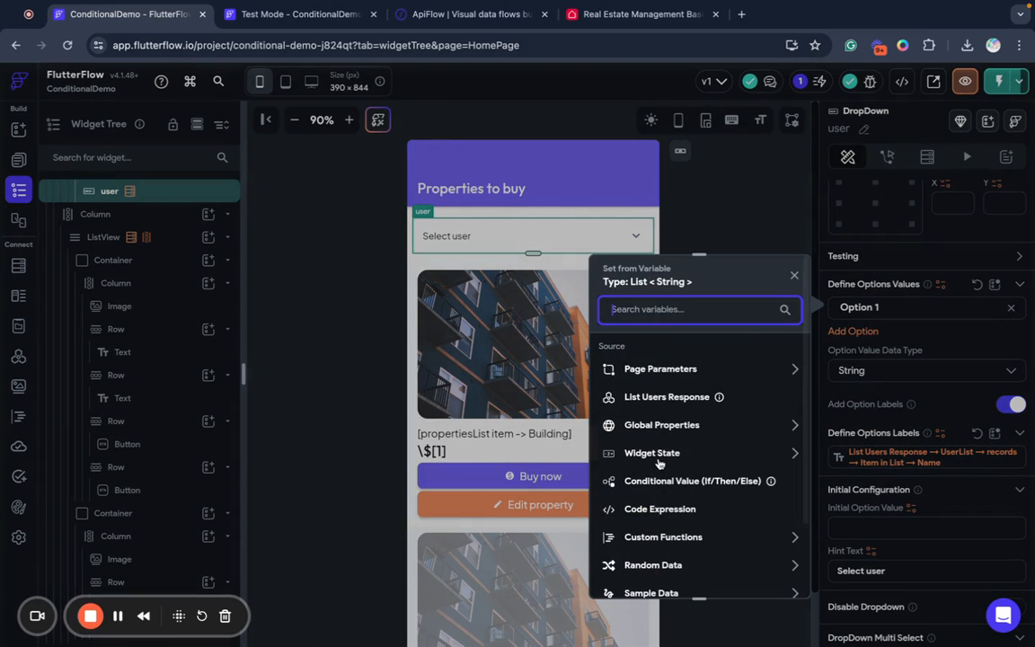
{"action": "left_click", "coordinate": [666, 397]}
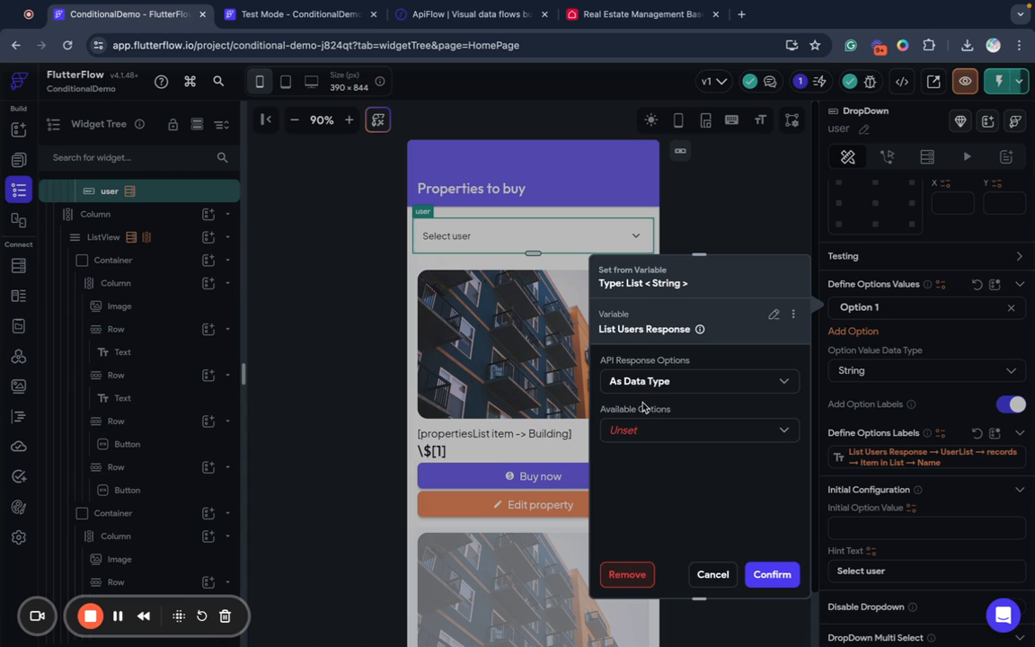
{"action": "left_click", "coordinate": [640, 381]}
{"action": "left_click", "coordinate": [640, 381]}
{"action": "left_click", "coordinate": [640, 431]}
{"action": "left_click", "coordinate": [639, 439]}
{"action": "left_click", "coordinate": [638, 481]}
{"action": "left_click", "coordinate": [640, 480]}
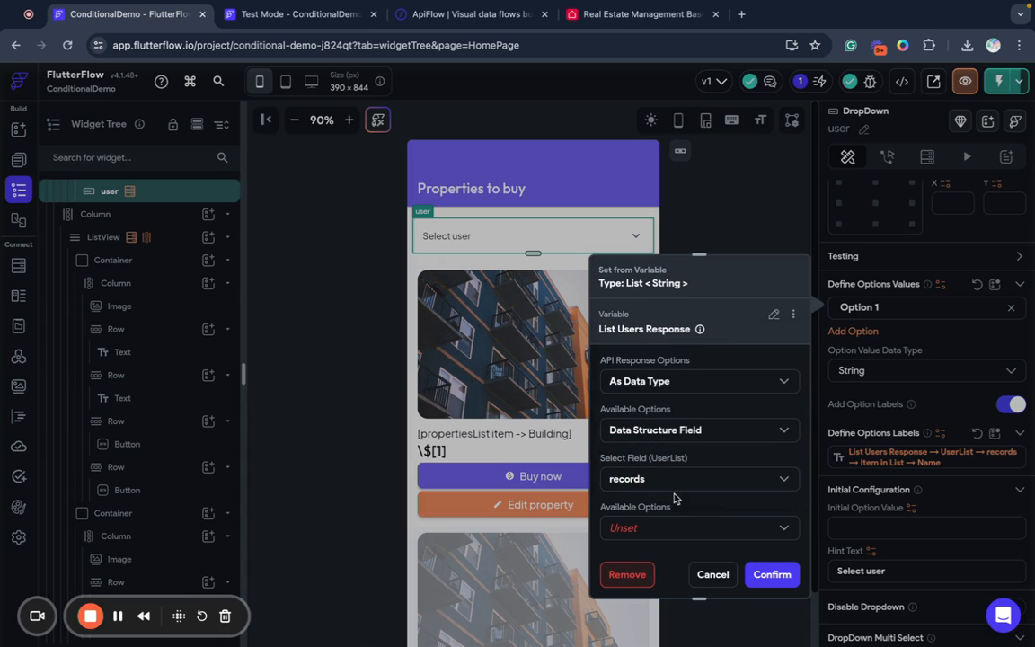
{"action": "left_click", "coordinate": [654, 529]}
{"action": "left_click", "coordinate": [692, 449]}
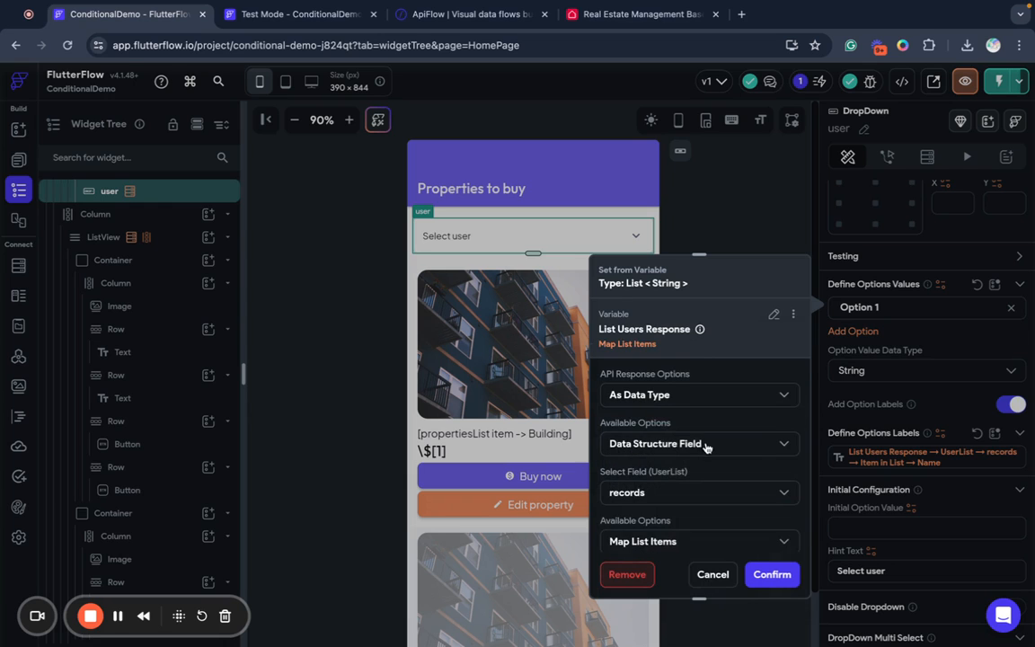
Map each item in the option values list to the User's Status field and apply the variable.
{"action": "scroll", "coordinate": [708, 449], "scroll_direction": "down", "scroll_amount": 2}
{"action": "left_click", "coordinate": [661, 481]}
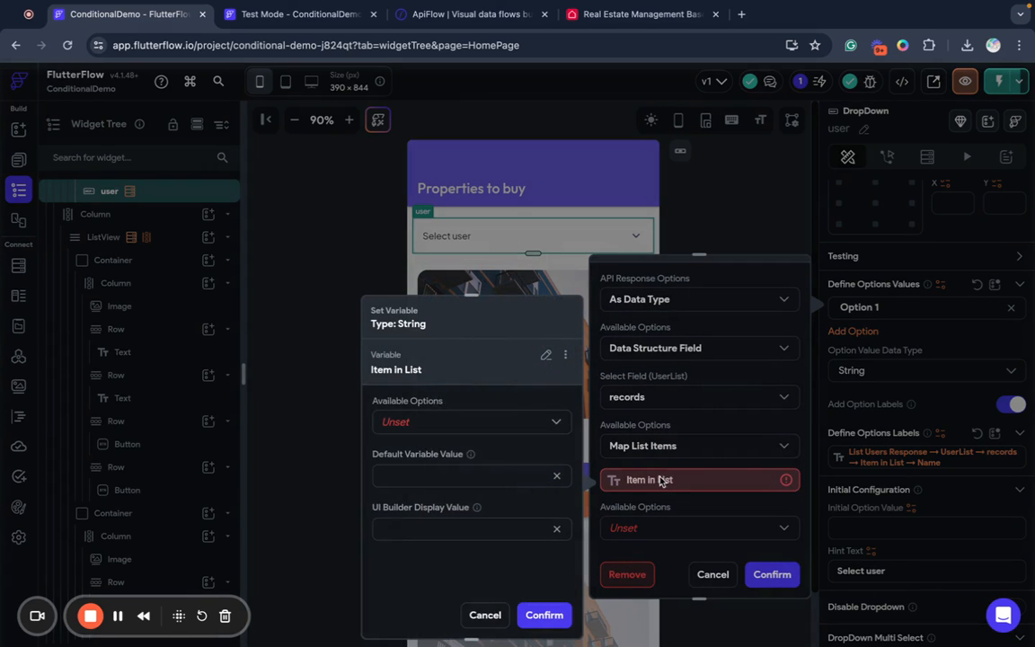
{"action": "left_click", "coordinate": [424, 428]}
{"action": "left_click", "coordinate": [421, 424]}
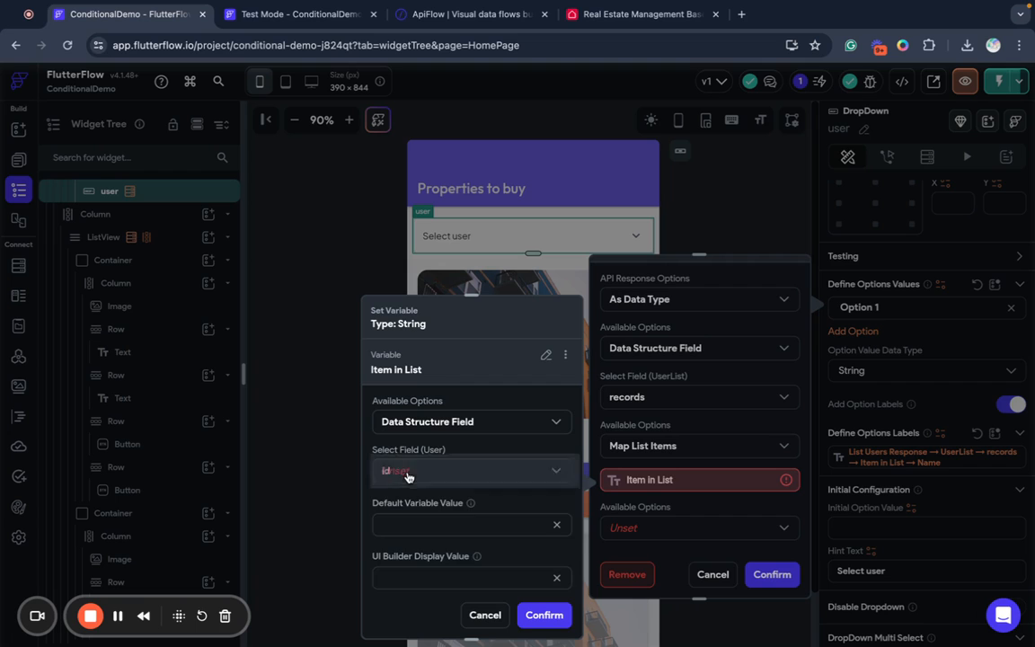
{"action": "left_click", "coordinate": [409, 477]}
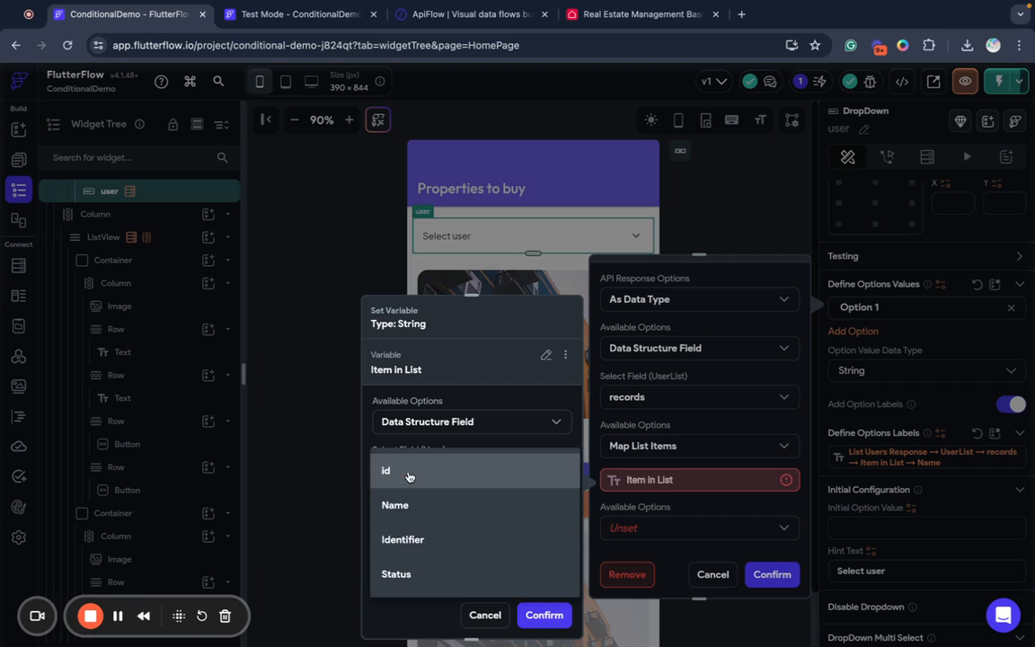
{"action": "left_click", "coordinate": [417, 575]}
{"action": "left_click", "coordinate": [545, 615]}
{"action": "left_click", "coordinate": [766, 576]}
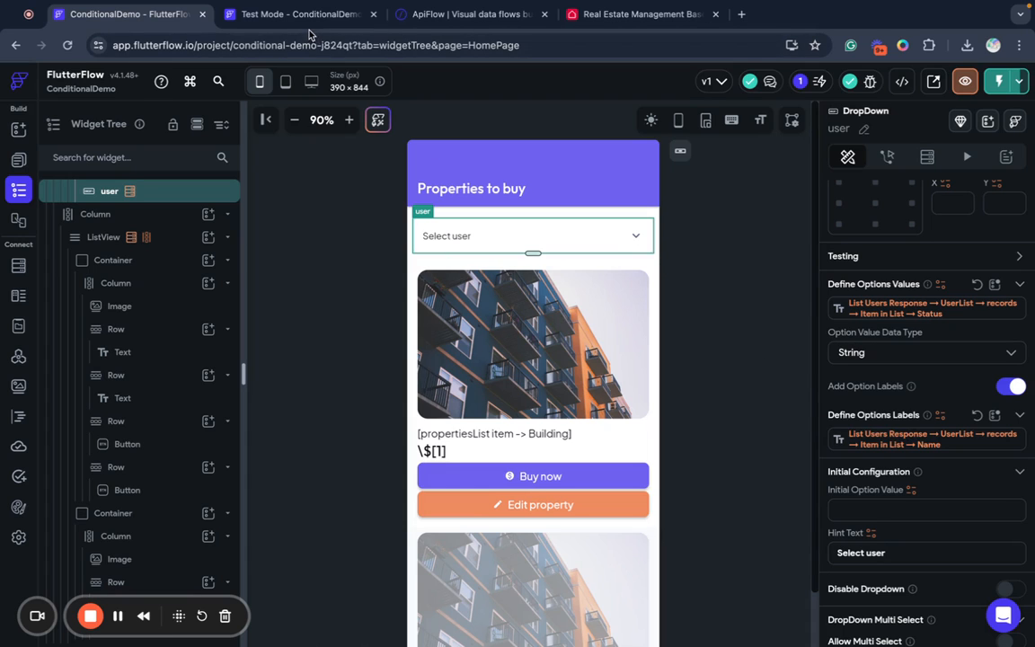
Reload the app in Test Mode and try selecting different users from the dropdown.
{"action": "left_click", "coordinate": [247, 15]}
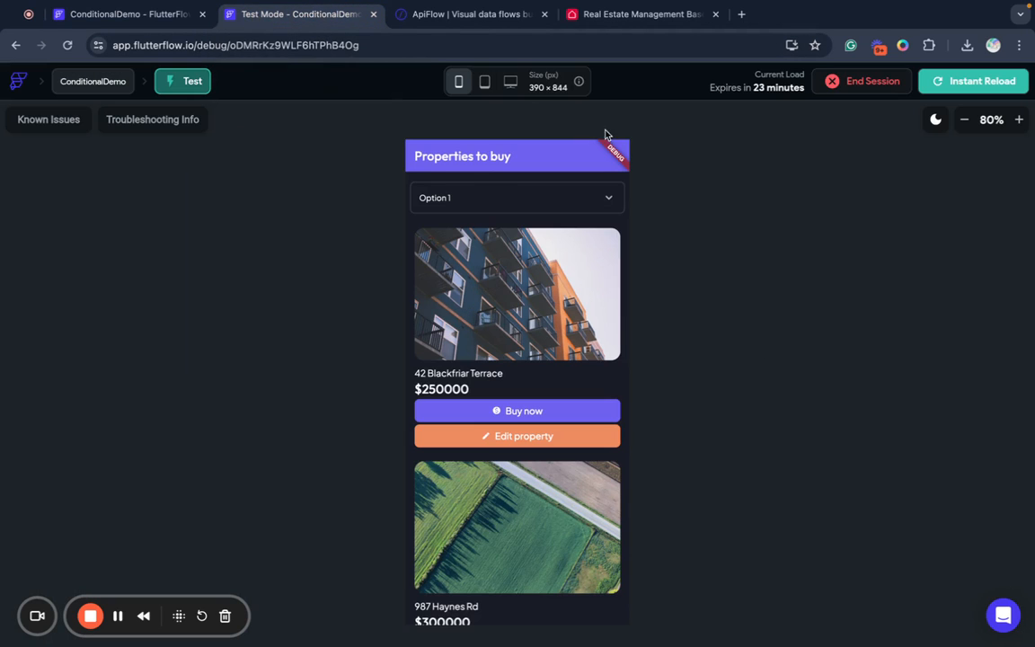
{"action": "left_click", "coordinate": [969, 86]}
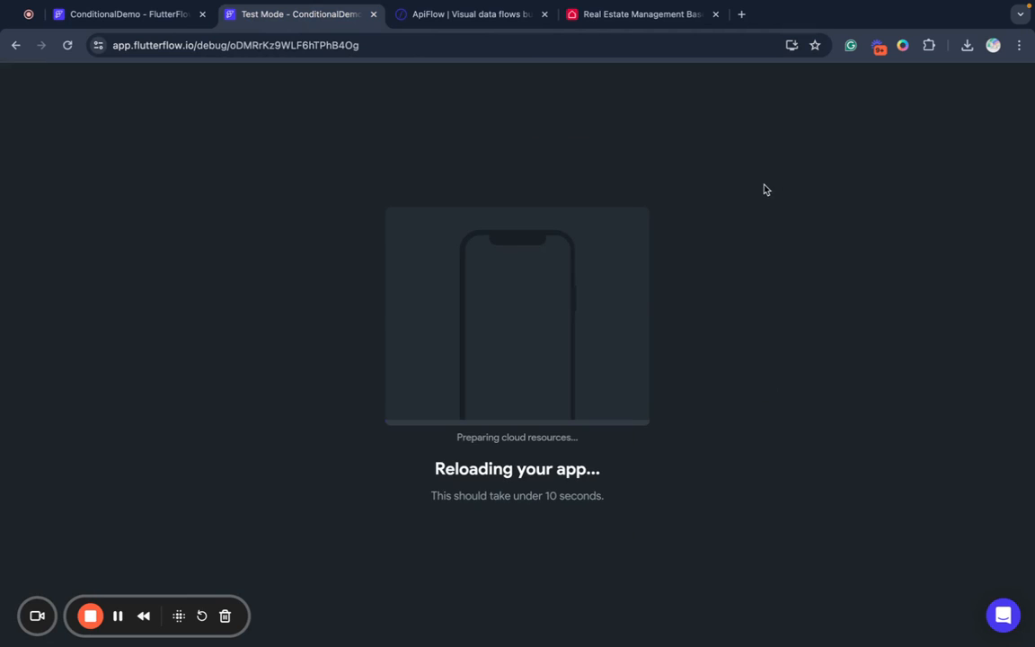
{"action": "left_click", "coordinate": [434, 198]}
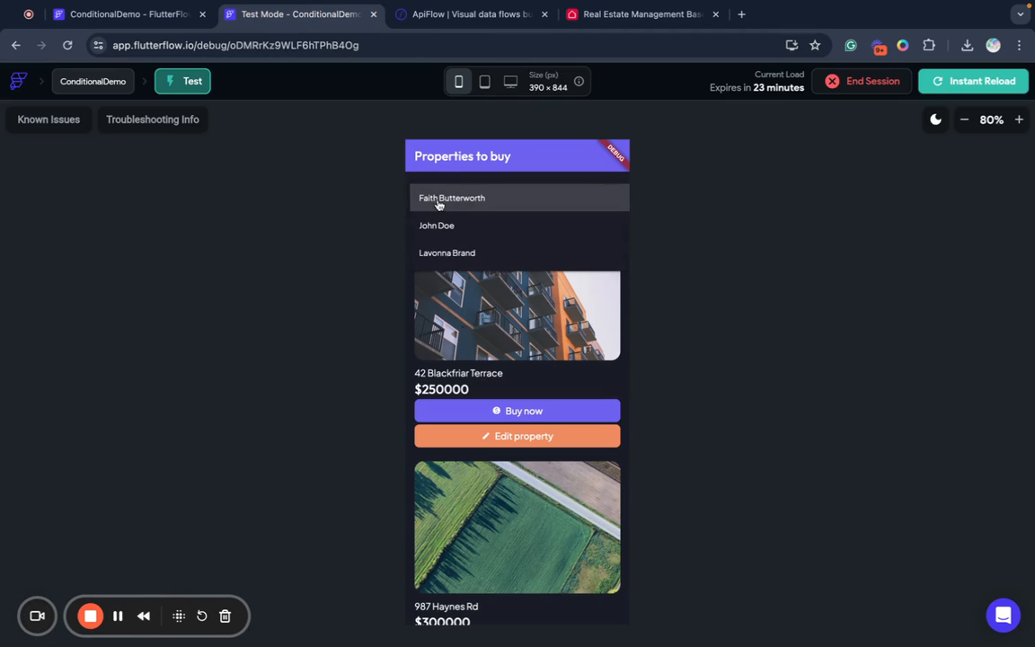
{"action": "left_click", "coordinate": [434, 197]}
{"action": "left_click", "coordinate": [435, 196]}
{"action": "left_click", "coordinate": [433, 225]}
{"action": "left_click", "coordinate": [452, 199]}
{"action": "left_click", "coordinate": [444, 239]}
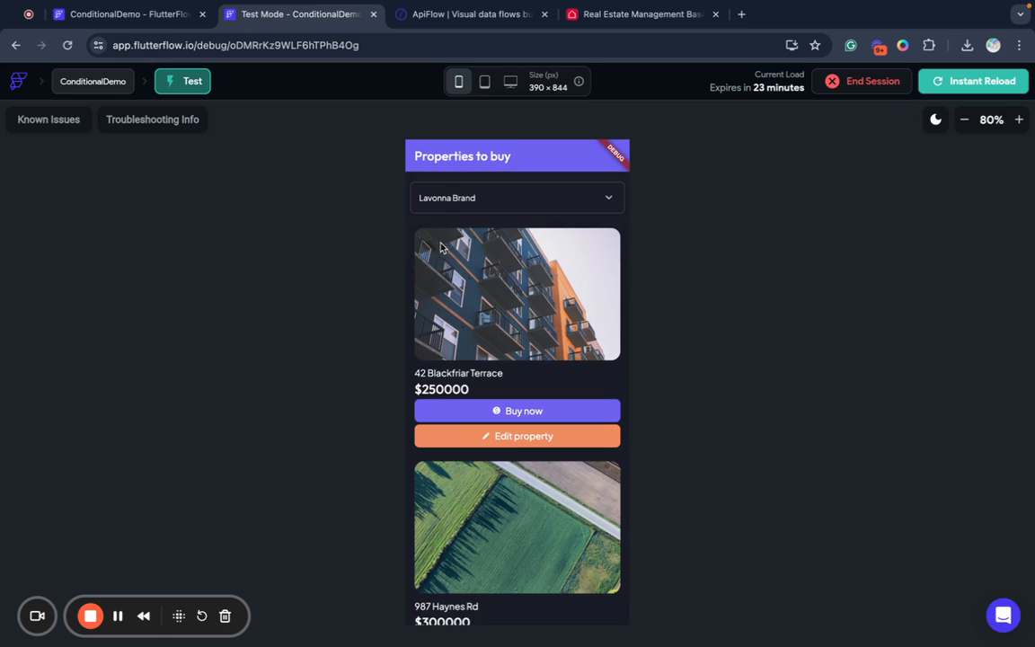
{"action": "left_click", "coordinate": [476, 199]}
{"action": "left_click", "coordinate": [467, 189]}
Back in the ConditionalDemo project, add a HomePage state field userStatus of type String with the initial value Standart.
{"action": "left_click", "coordinate": [79, 16]}
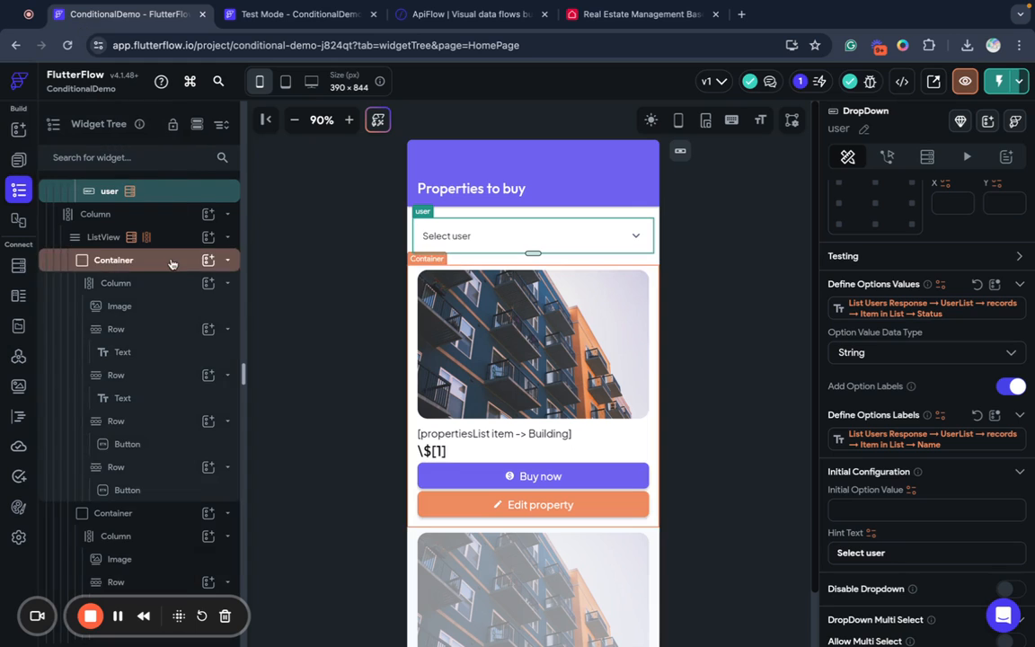
{"action": "scroll", "coordinate": [172, 261], "scroll_direction": "up", "scroll_amount": 1}
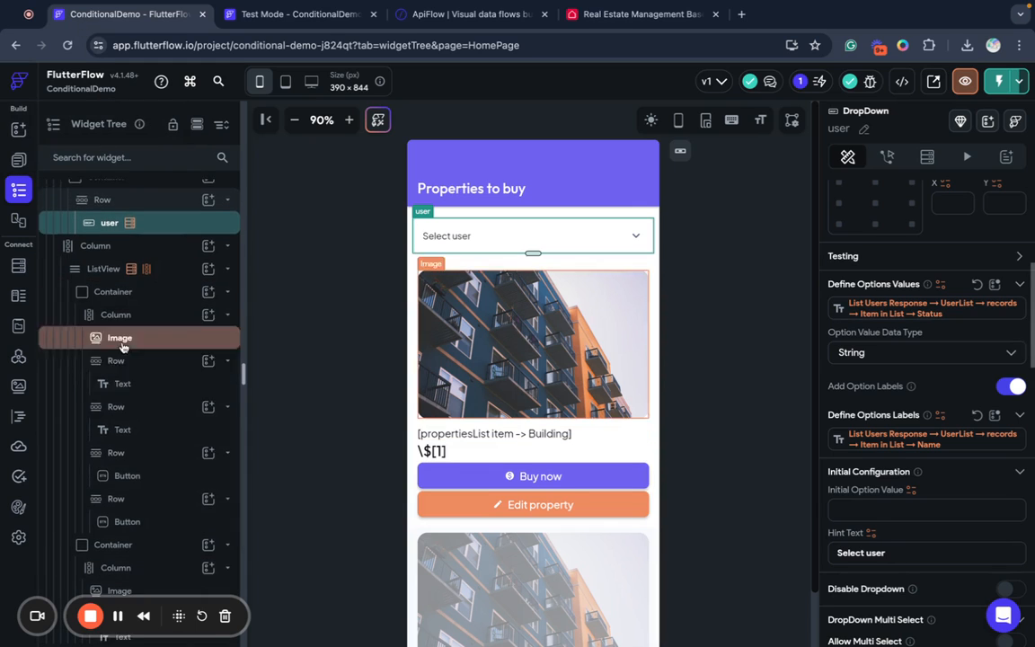
{"action": "scroll", "coordinate": [120, 349], "scroll_direction": "up", "scroll_amount": 4}
{"action": "left_click", "coordinate": [90, 192]}
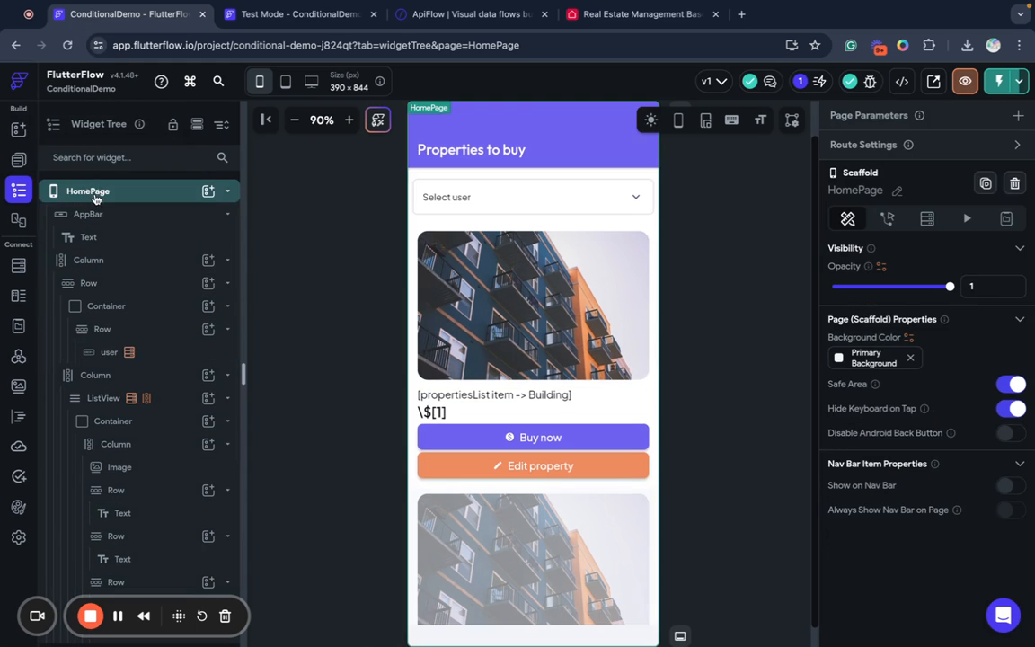
{"action": "left_click", "coordinate": [1007, 218]}
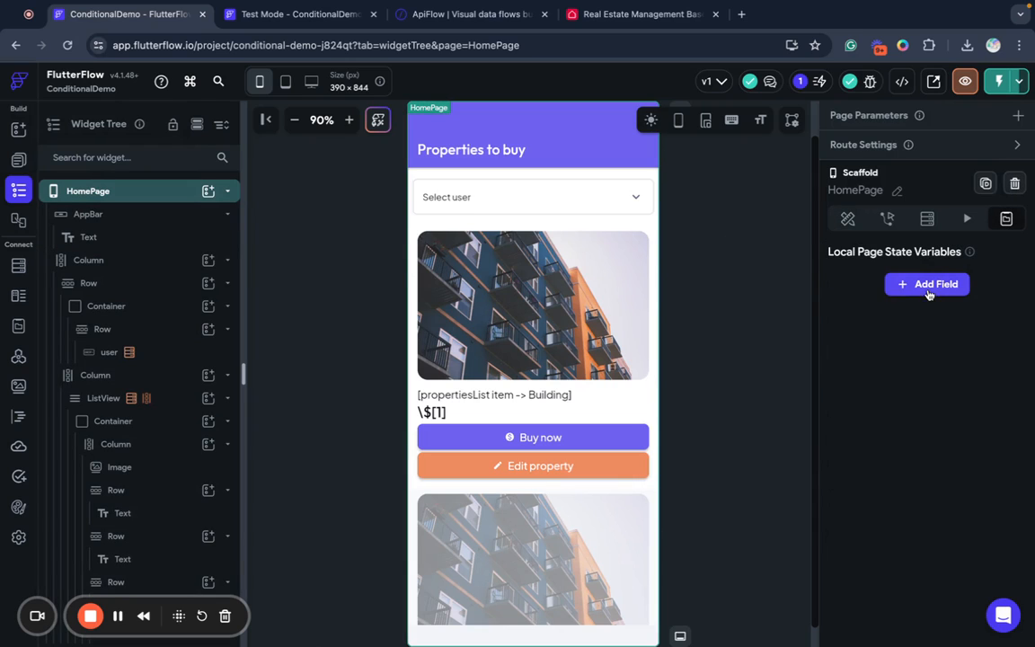
{"action": "left_click", "coordinate": [931, 286]}
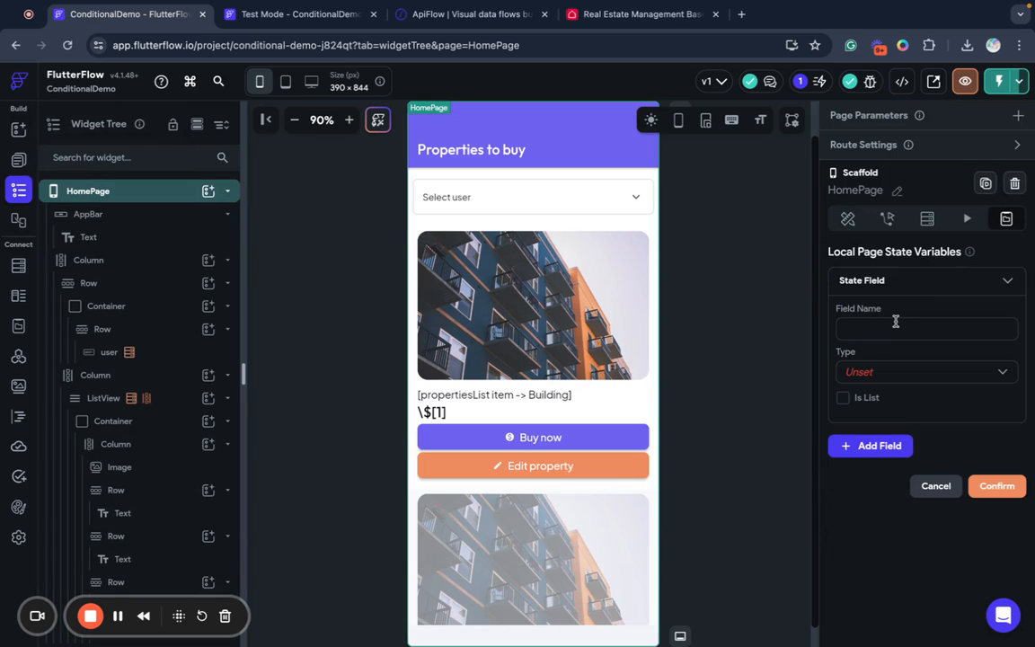
{"action": "type", "text": "userStatus"}
{"action": "left_click", "coordinate": [885, 372]}
{"action": "left_click", "coordinate": [899, 188]}
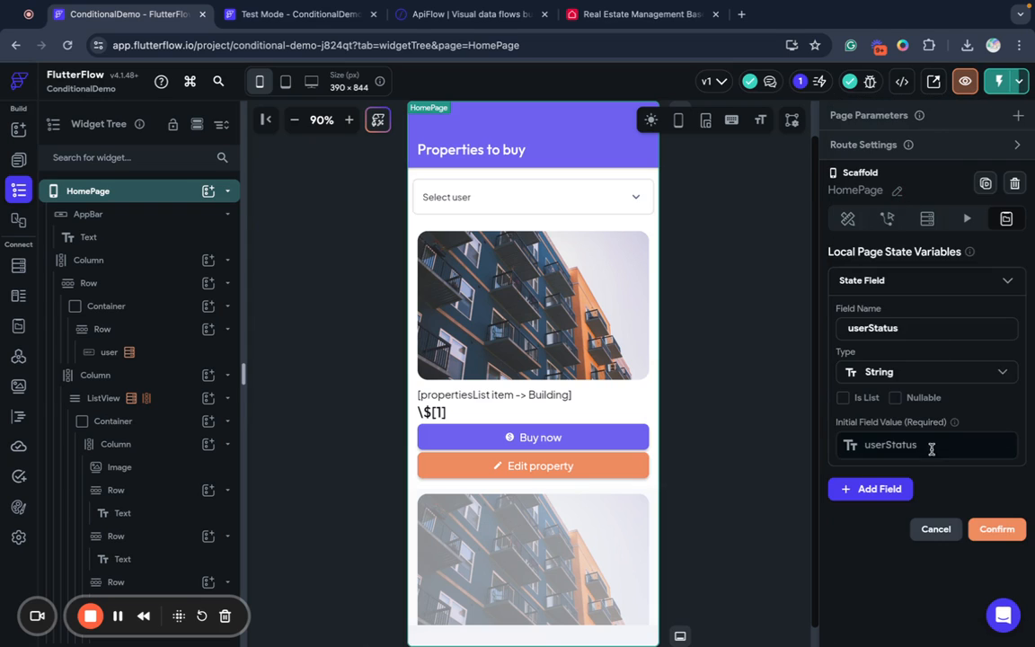
{"action": "left_click", "coordinate": [874, 443]}
{"action": "type", "text": "Standart"}
{"action": "left_click", "coordinate": [996, 529]}
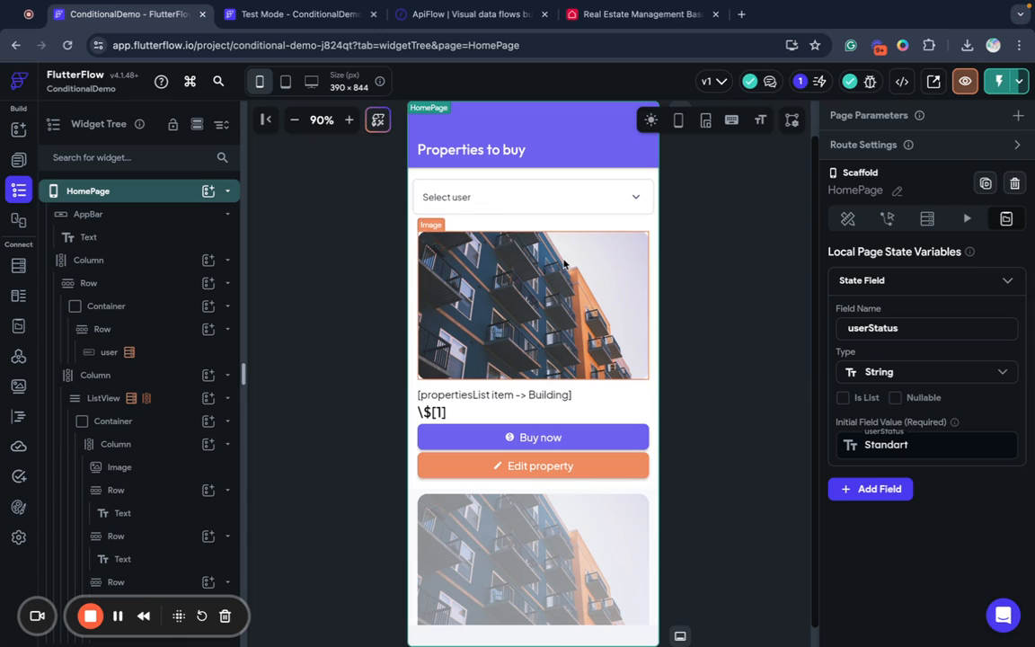
Add an On Selected action to the user dropdown and set it to Update Page State.
{"action": "left_click", "coordinate": [107, 351]}
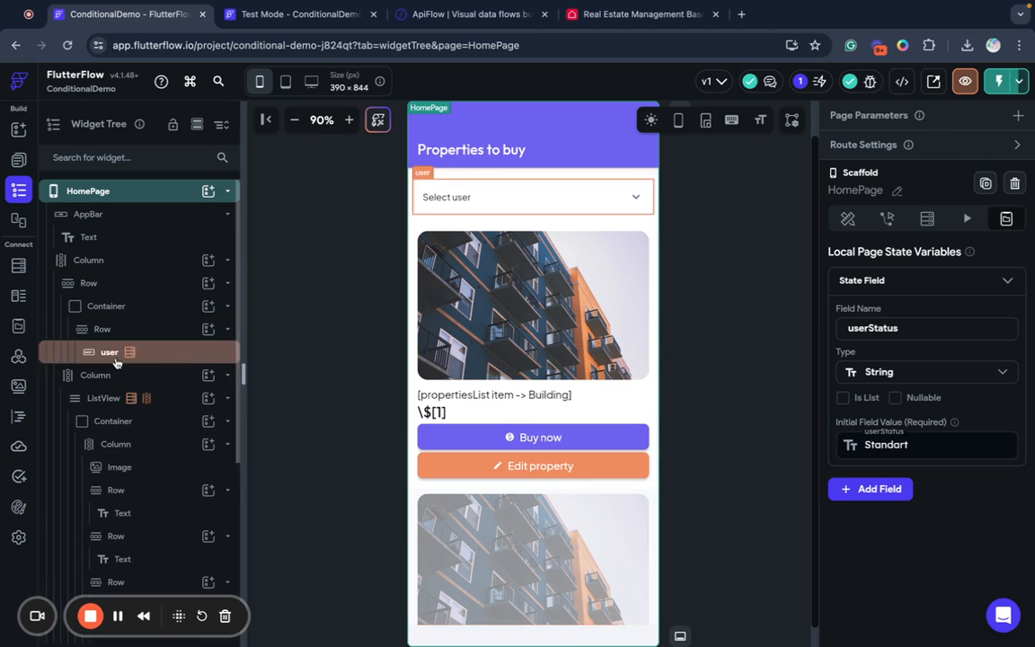
{"action": "left_click", "coordinate": [889, 157]}
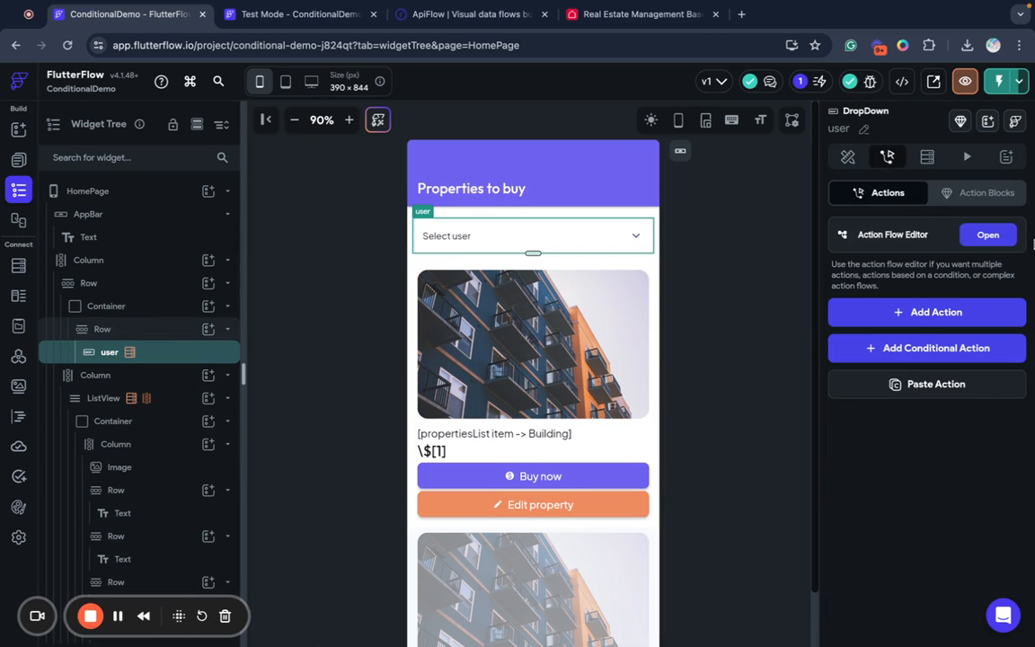
{"action": "left_click", "coordinate": [984, 233]}
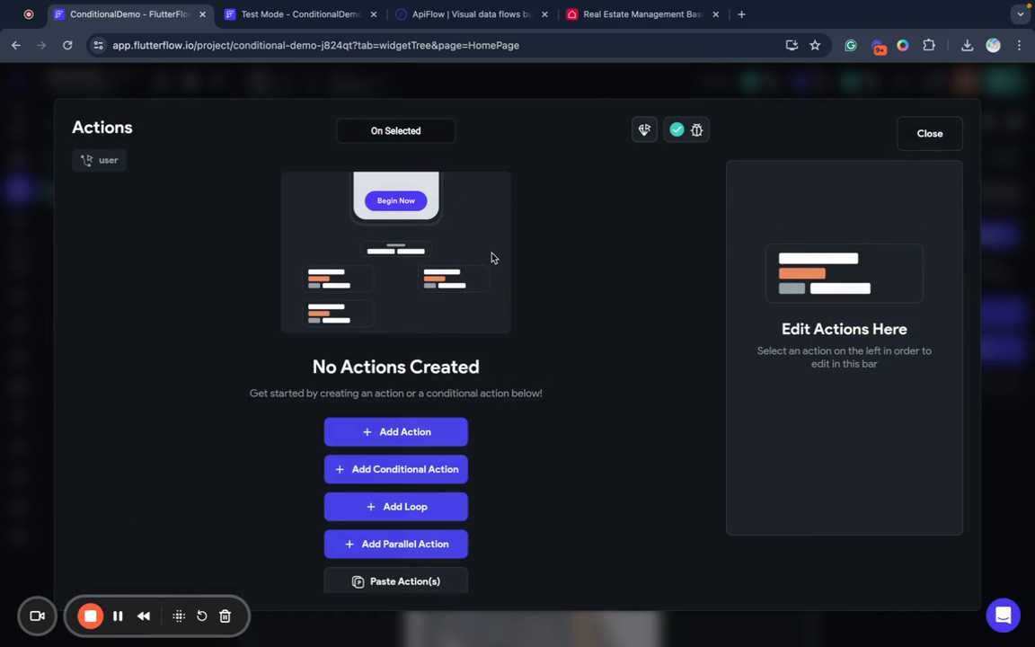
{"action": "left_click", "coordinate": [404, 432]}
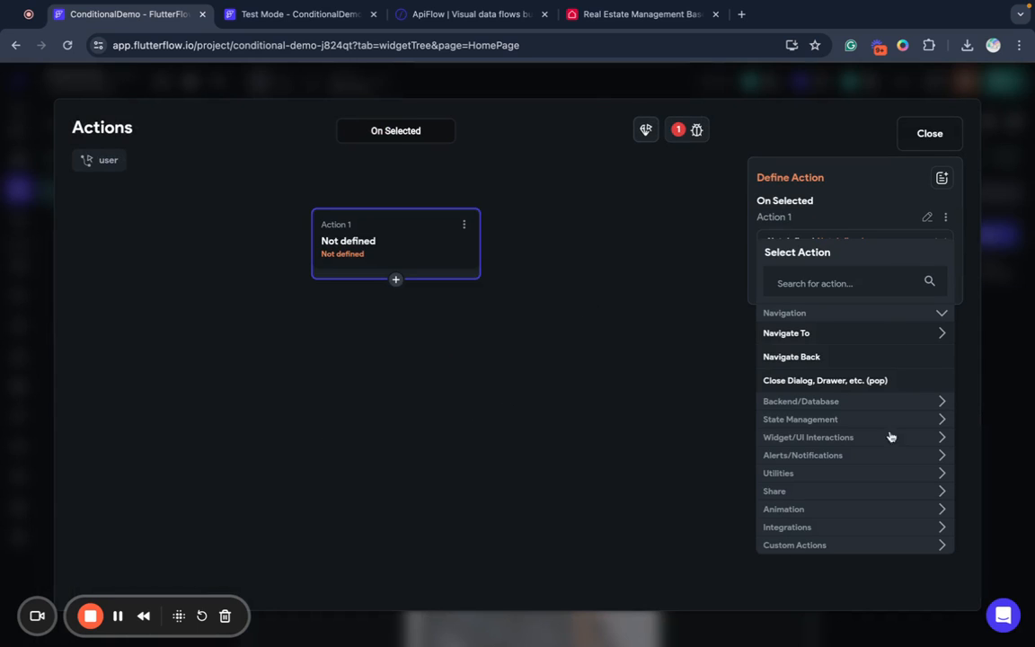
{"action": "left_click", "coordinate": [796, 419]}
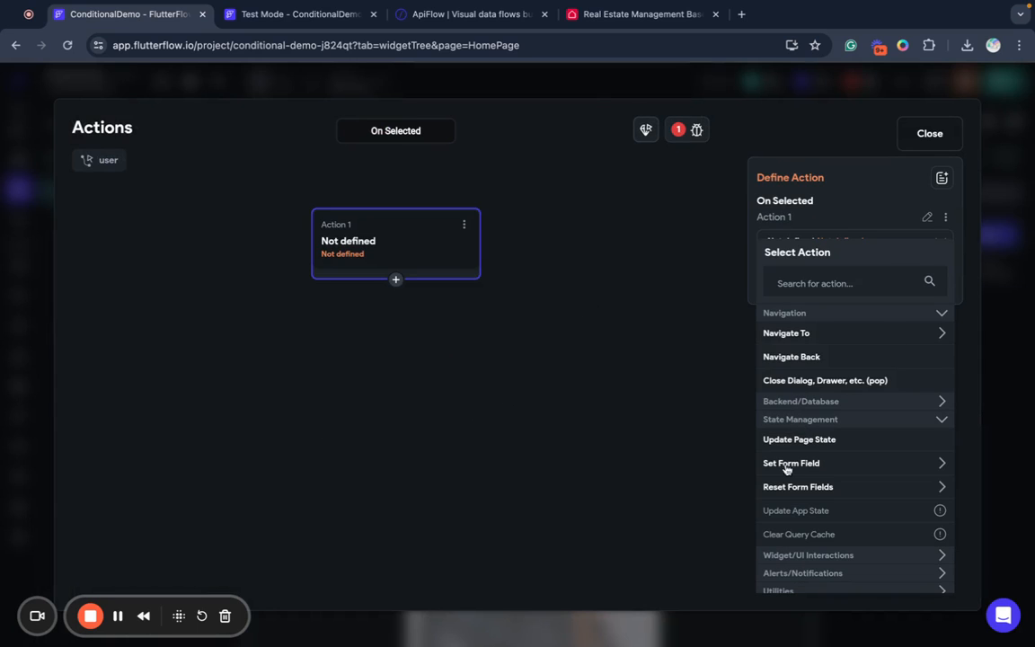
{"action": "left_click", "coordinate": [802, 441]}
Add the userStatus field to the Update Page State action with the update type Set Value.
{"action": "left_click", "coordinate": [799, 308]}
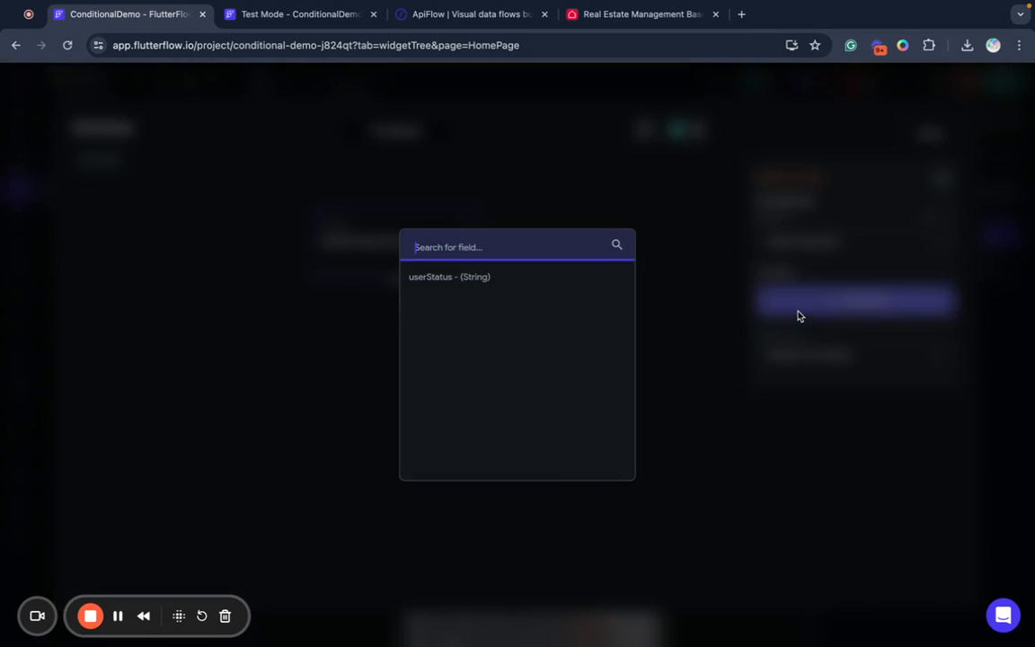
{"action": "left_click", "coordinate": [429, 279]}
{"action": "left_click", "coordinate": [797, 364]}
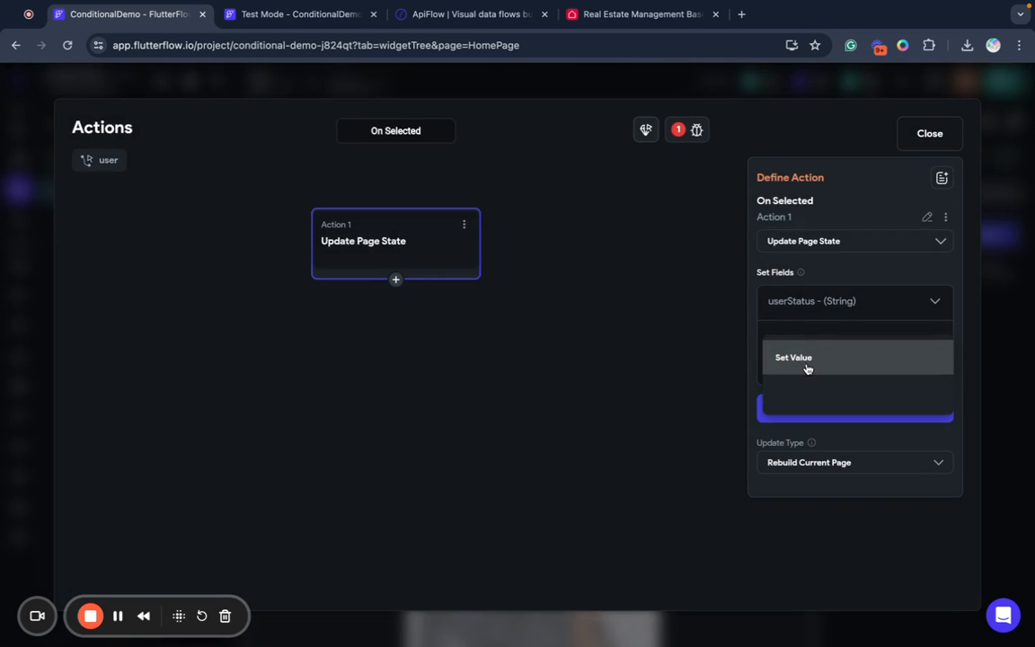
{"action": "left_click", "coordinate": [805, 367]}
{"action": "left_click", "coordinate": [808, 394]}
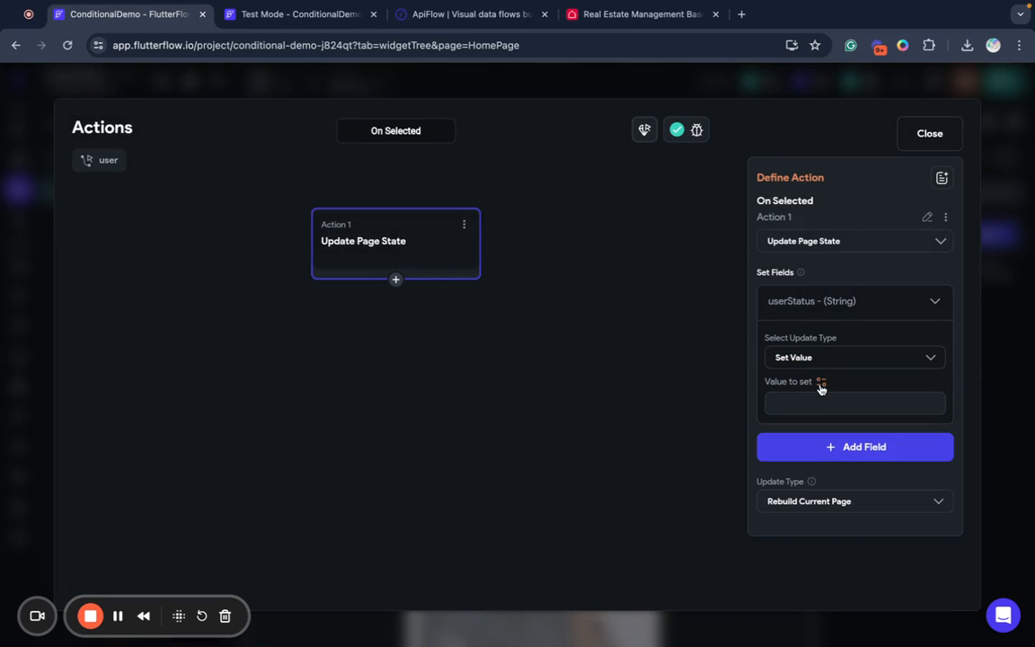
Bind the userStatus value to the user dropdown's widget state and close the action editor.
{"action": "left_click", "coordinate": [821, 384]}
{"action": "scroll", "coordinate": [647, 458], "scroll_direction": "down", "scroll_amount": 2}
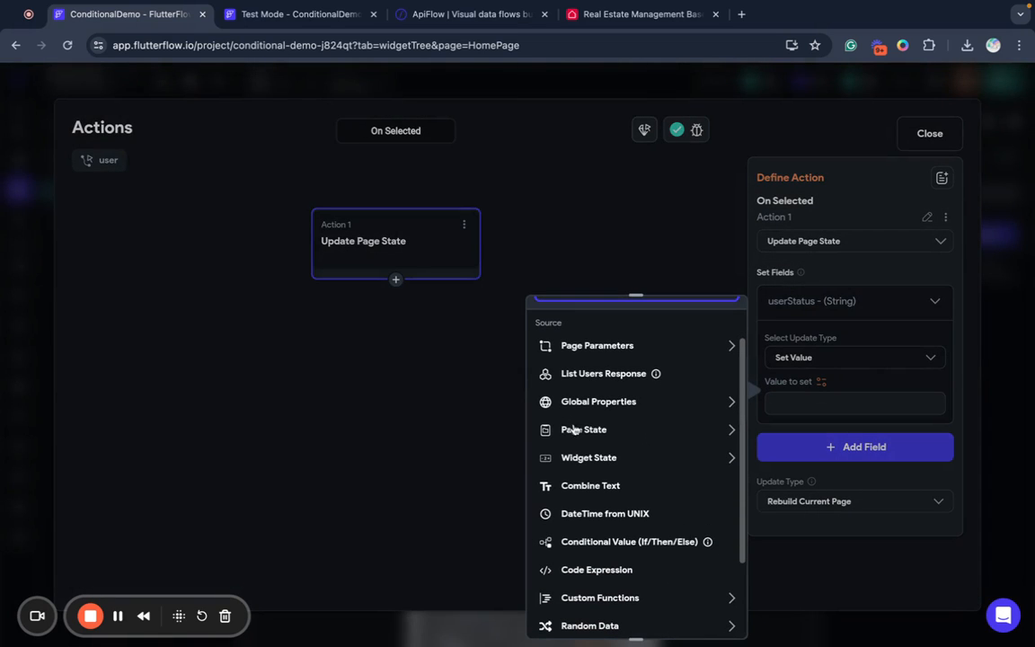
{"action": "scroll", "coordinate": [609, 464], "scroll_direction": "down", "scroll_amount": 1}
{"action": "left_click", "coordinate": [596, 454]}
{"action": "left_click", "coordinate": [574, 497]}
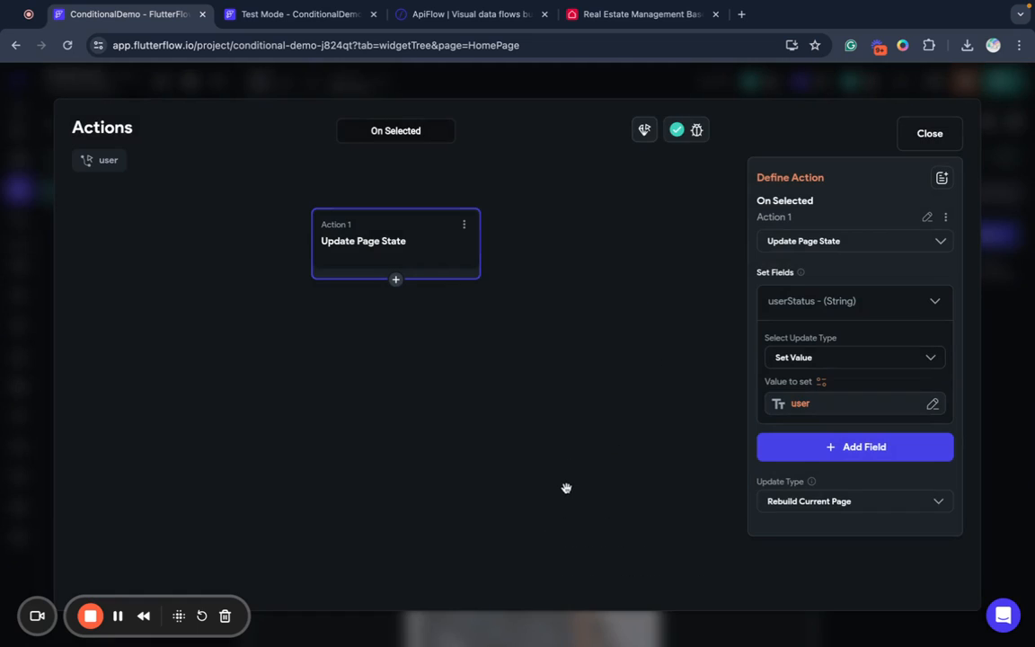
{"action": "left_click", "coordinate": [929, 134]}
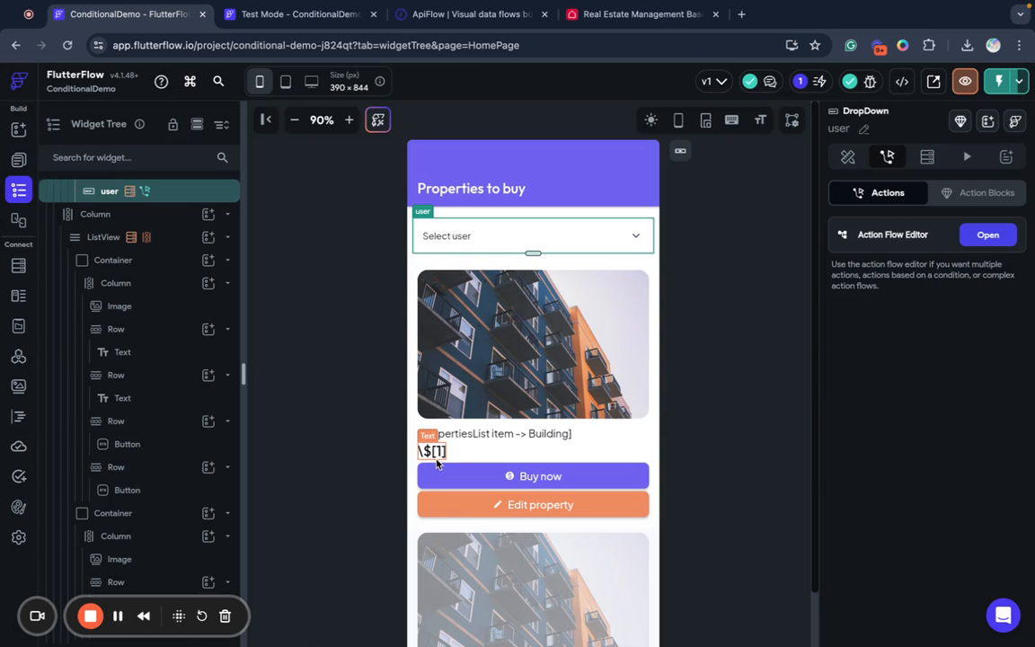
Copy the price row in the first property card and paste the copy into the card's column.
{"action": "left_click", "coordinate": [489, 451]}
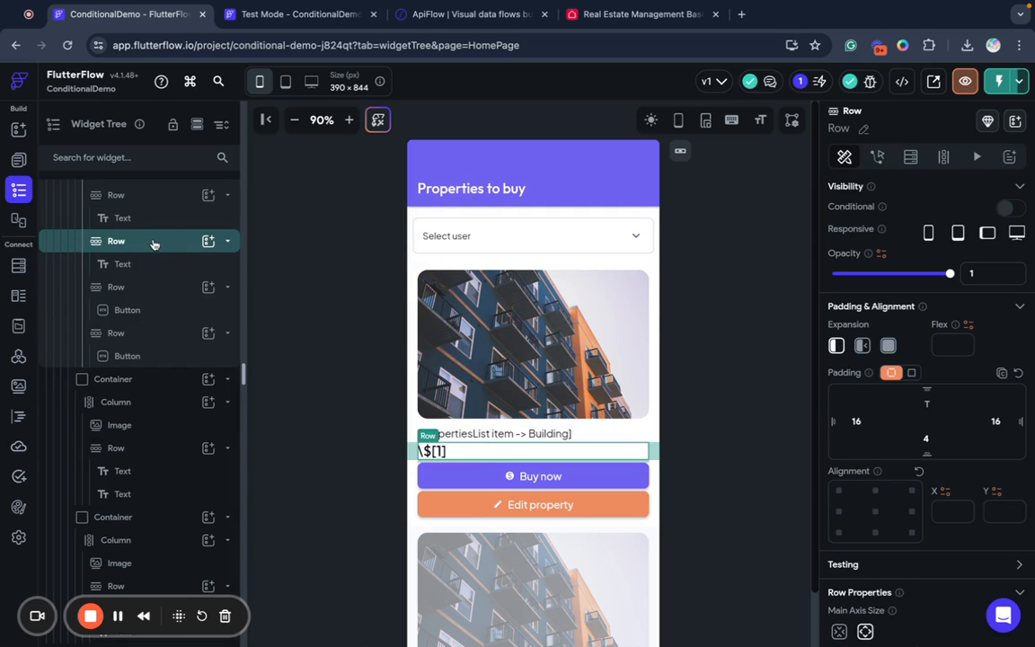
{"action": "key", "text": "ctrl+c"}
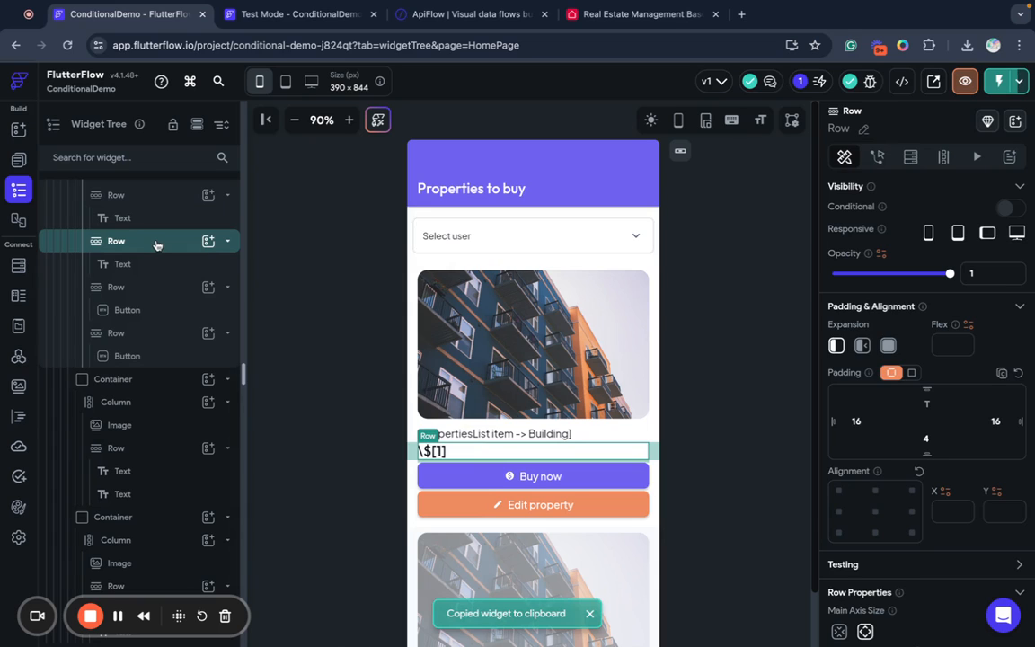
{"action": "key", "text": "ctrl+v"}
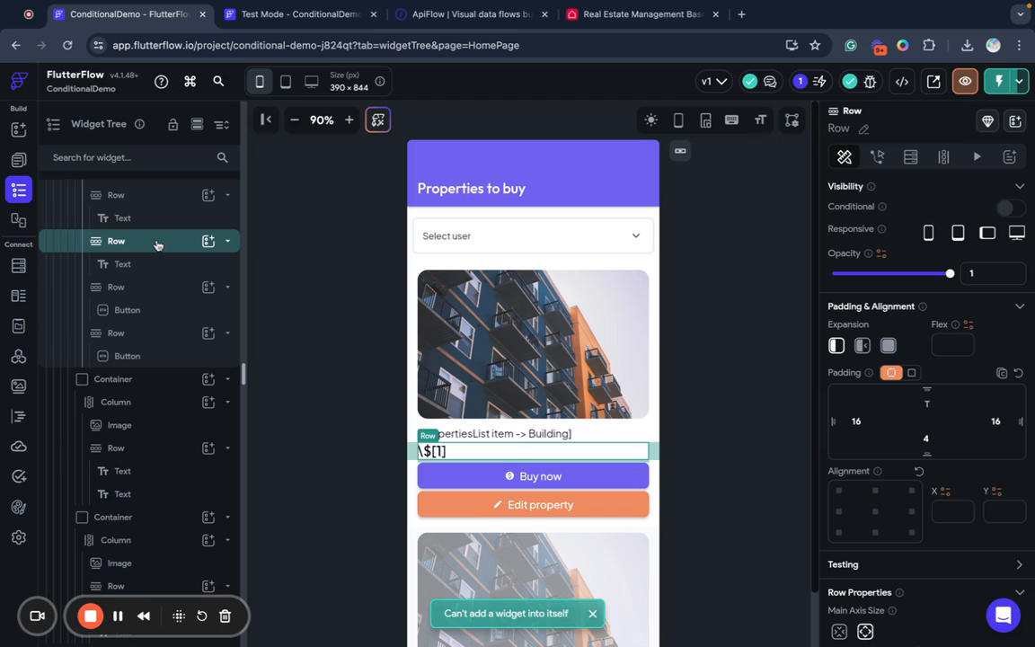
{"action": "key", "text": "ctrl+c"}
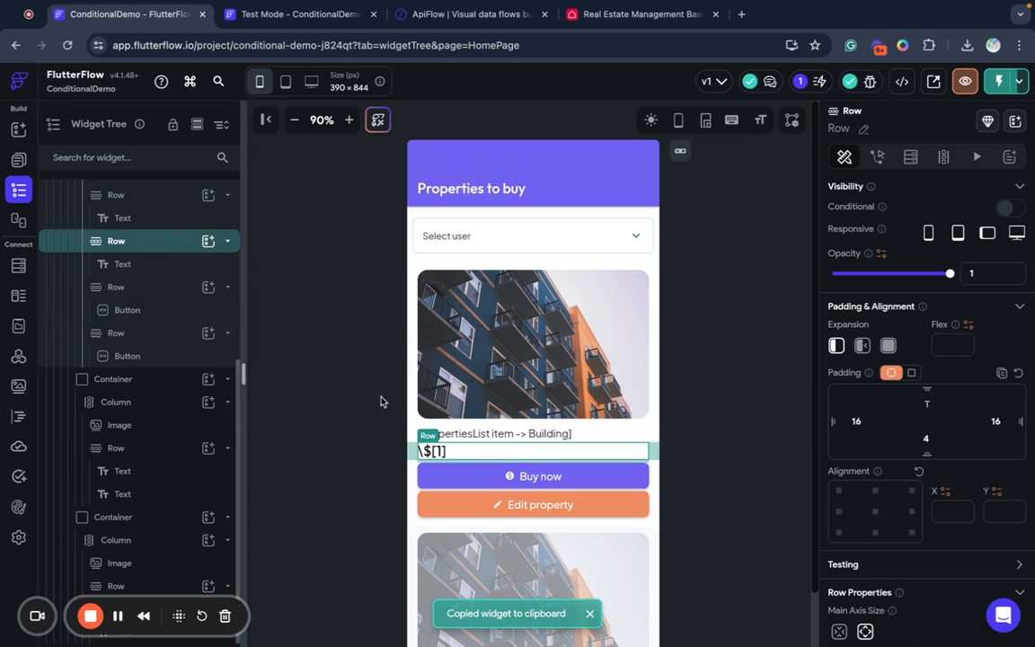
{"action": "scroll", "coordinate": [177, 279], "scroll_direction": "up", "scroll_amount": 1}
{"action": "scroll", "coordinate": [171, 265], "scroll_direction": "up", "scroll_amount": 1}
{"action": "left_click", "coordinate": [154, 235]}
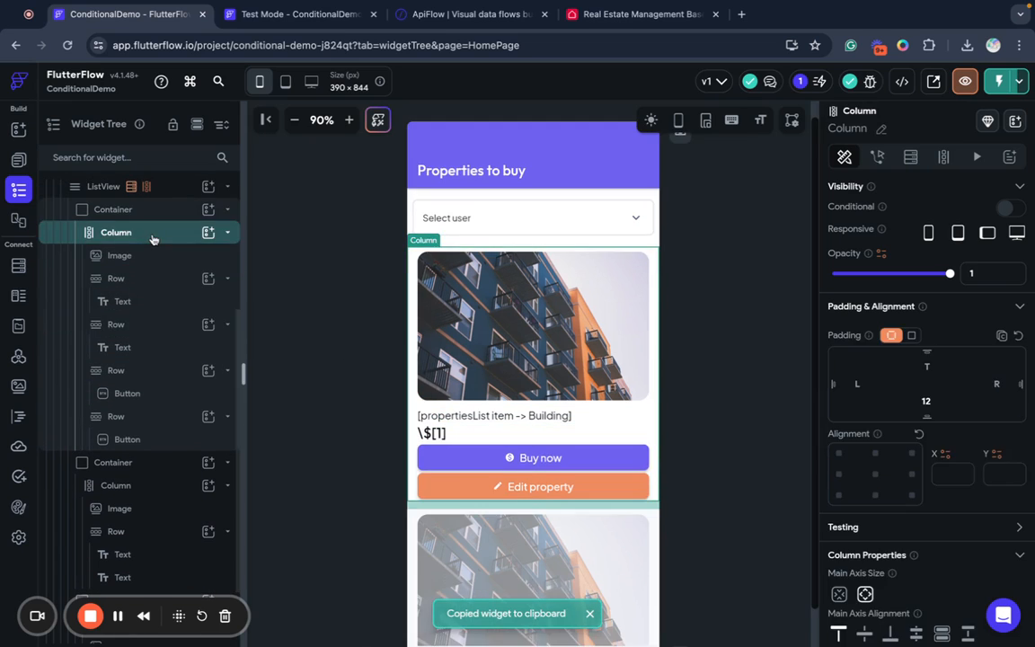
{"action": "key", "text": "ctrl+v"}
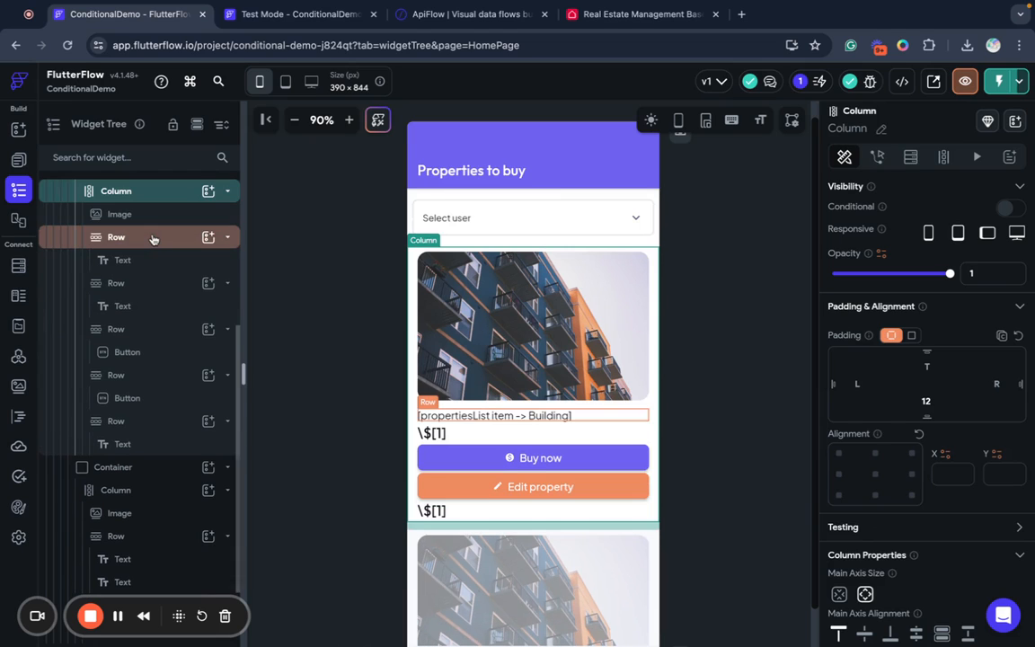
Move the pasted price row directly below the original price row, above the Buy now button.
{"action": "left_click", "coordinate": [491, 518]}
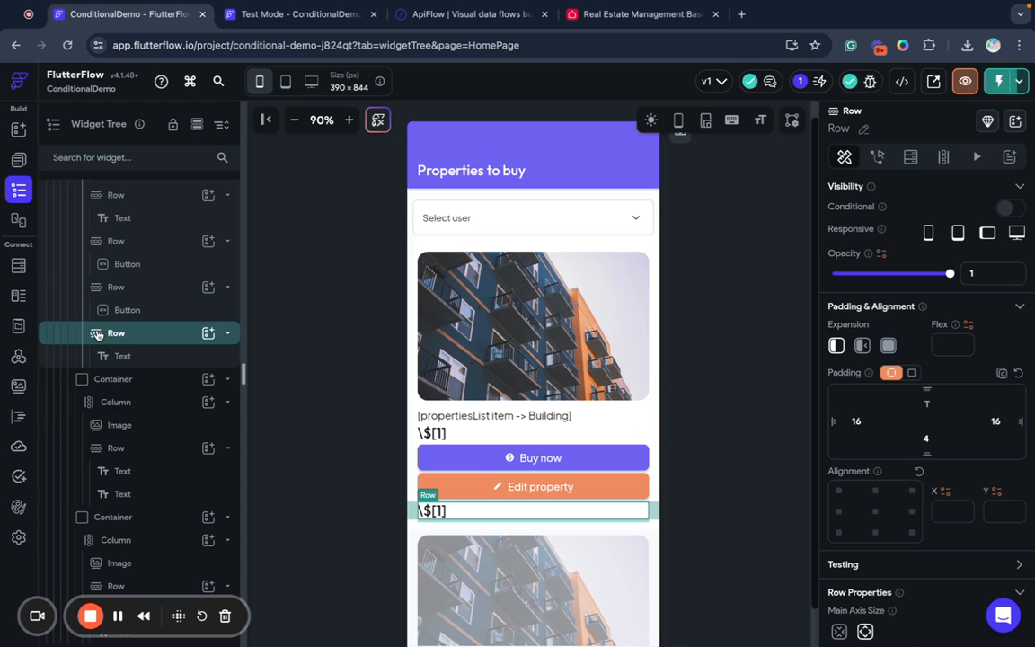
{"action": "left_click_drag", "start_coordinate": [96, 334], "coordinate": [106, 232]}
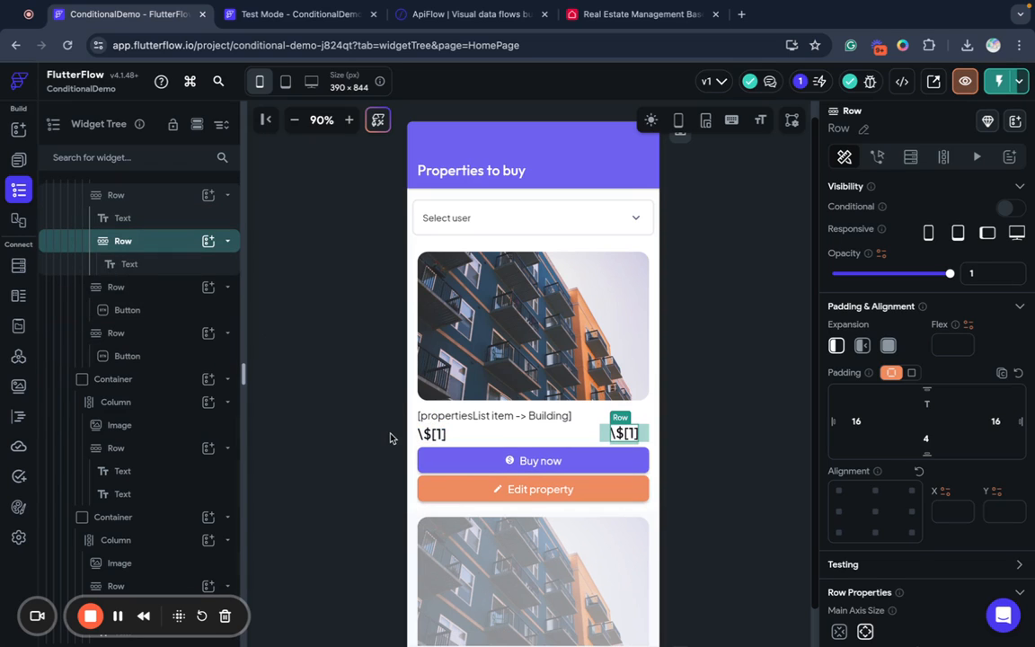
{"action": "key", "text": "super+z"}
{"action": "left_click_drag", "start_coordinate": [498, 510], "coordinate": [514, 449]}
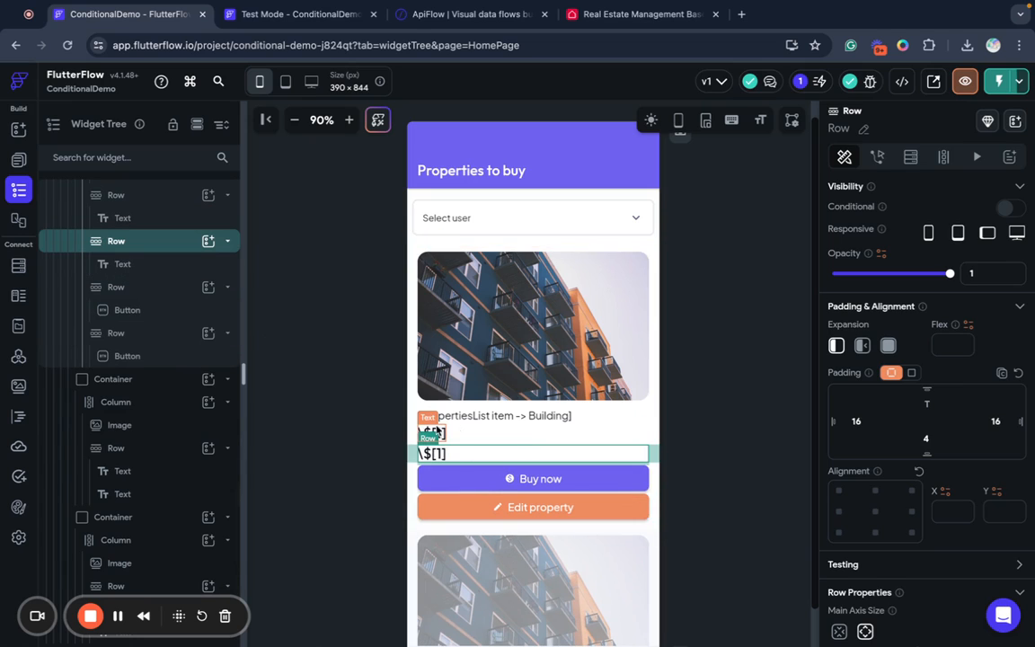
Copy the container of the VIP badge on the VIPBadge page.
{"action": "left_click", "coordinate": [19, 159]}
{"action": "left_click", "coordinate": [131, 216]}
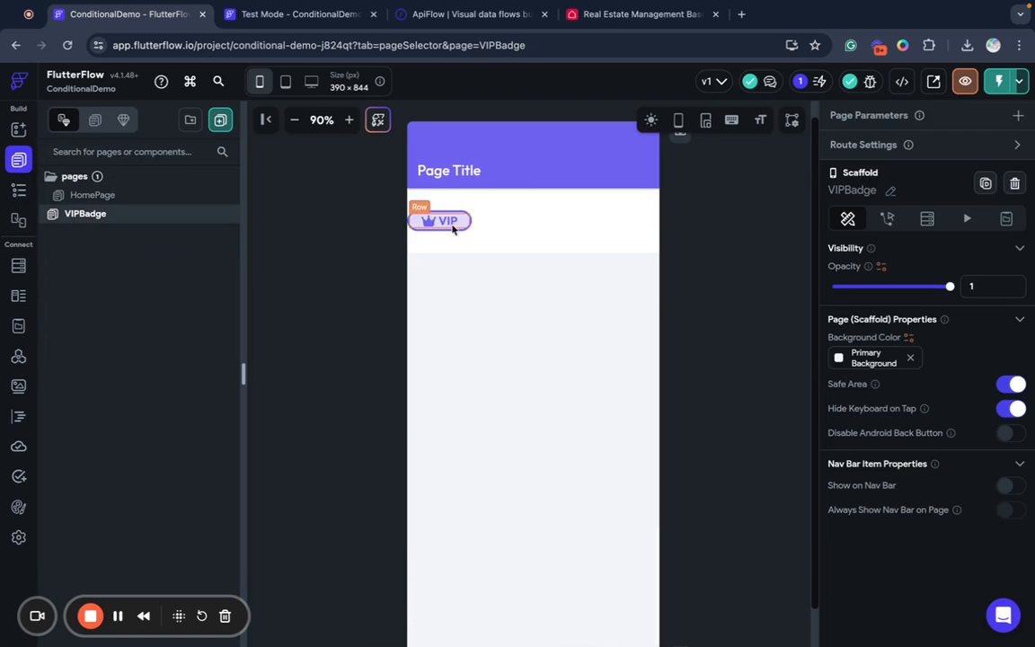
{"action": "left_click", "coordinate": [465, 232]}
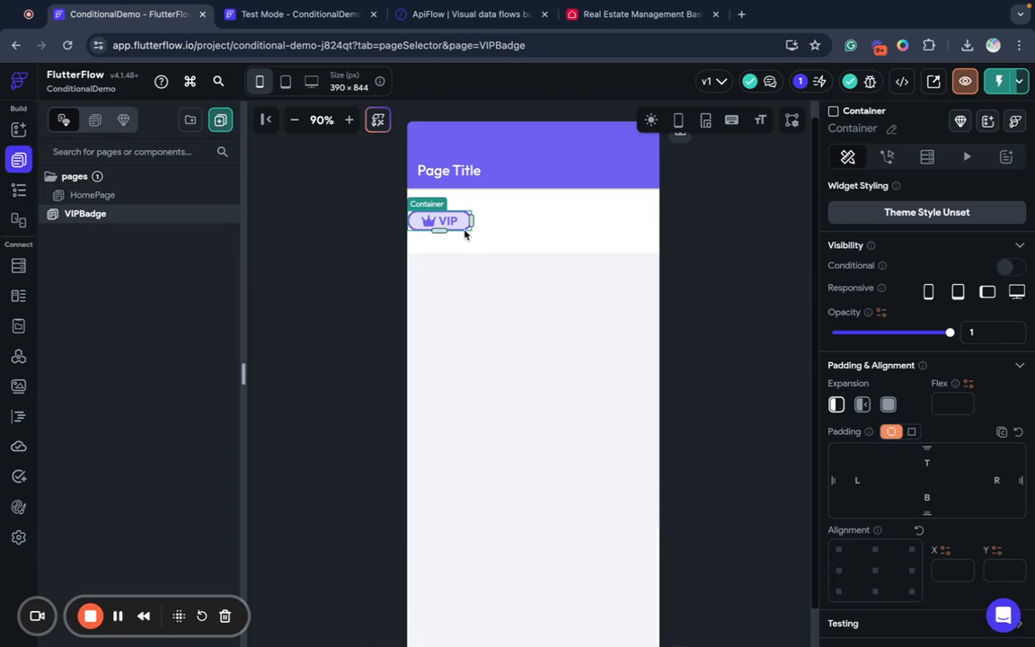
{"action": "key", "text": "super+c"}
{"action": "left_click", "coordinate": [18, 131]}
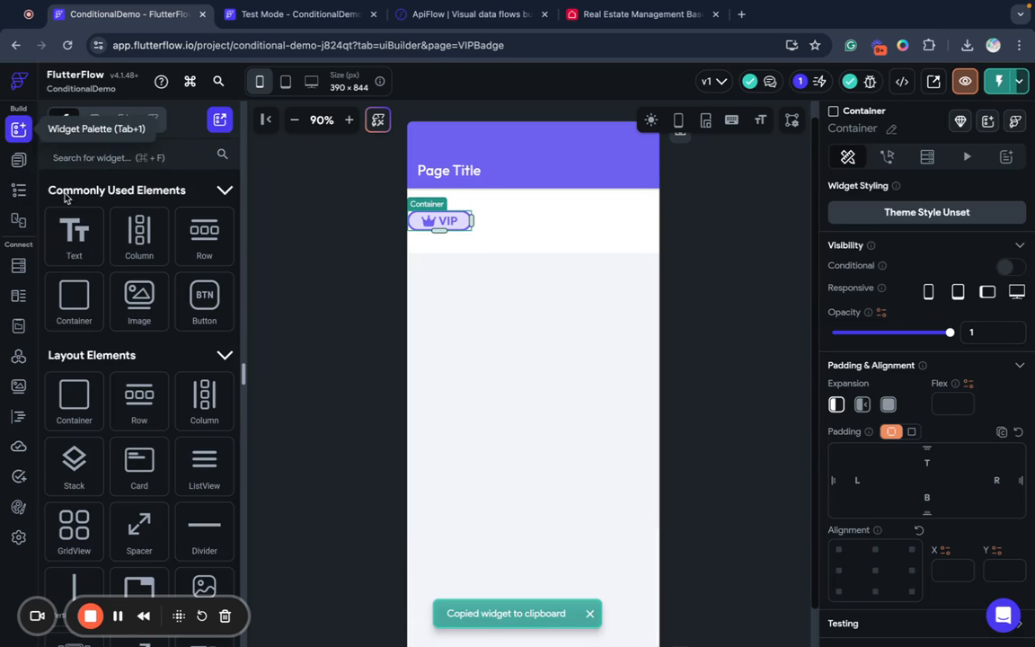
{"action": "left_click", "coordinate": [19, 190]}
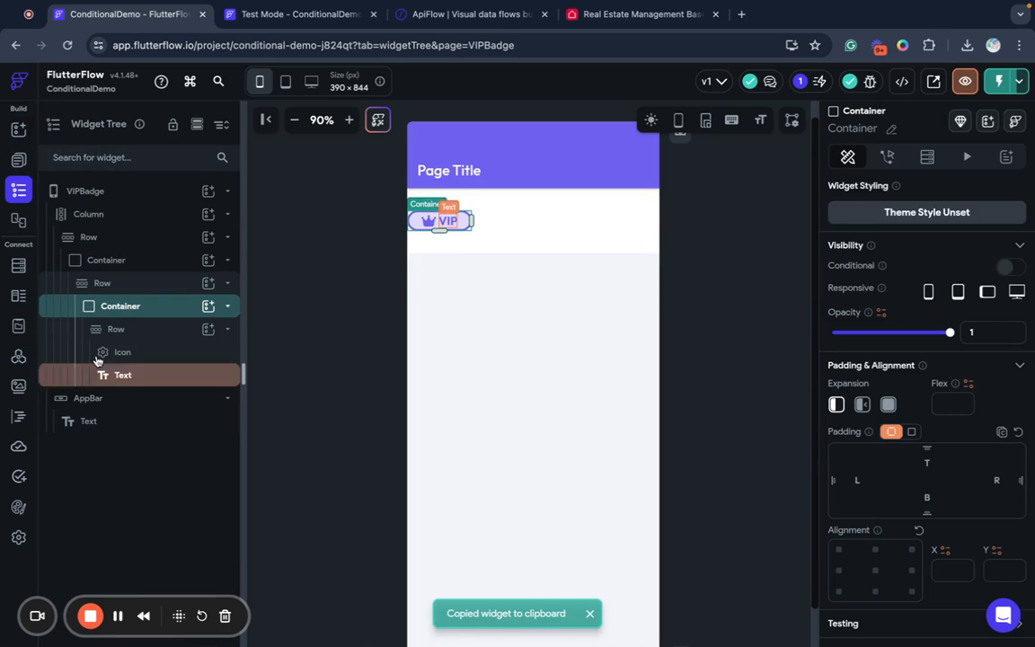
Paste the VIP badge into the duplicated price row on HomePage.
{"action": "left_click", "coordinate": [19, 162]}
{"action": "left_click", "coordinate": [82, 196]}
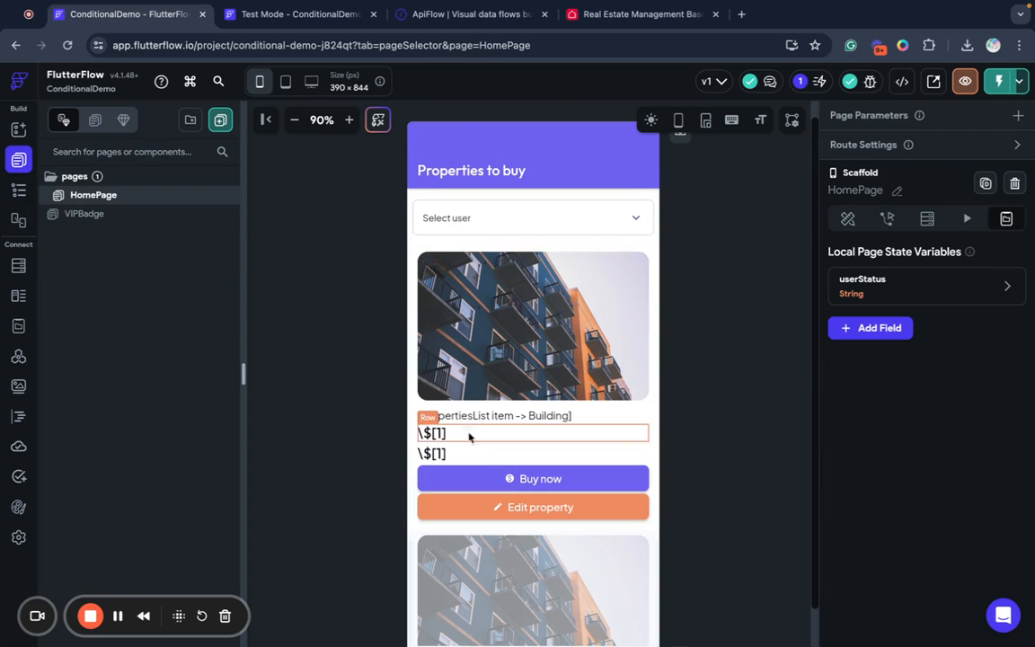
{"action": "left_click", "coordinate": [440, 453]}
{"action": "left_click", "coordinate": [18, 193]}
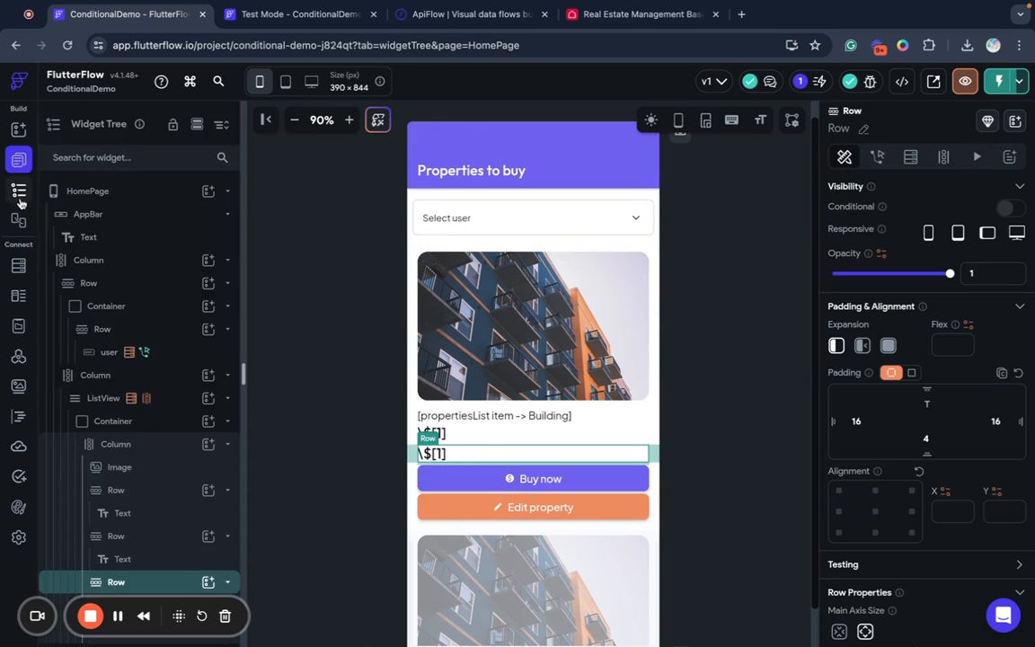
{"action": "scroll", "coordinate": [157, 544], "scroll_direction": "down", "scroll_amount": 3}
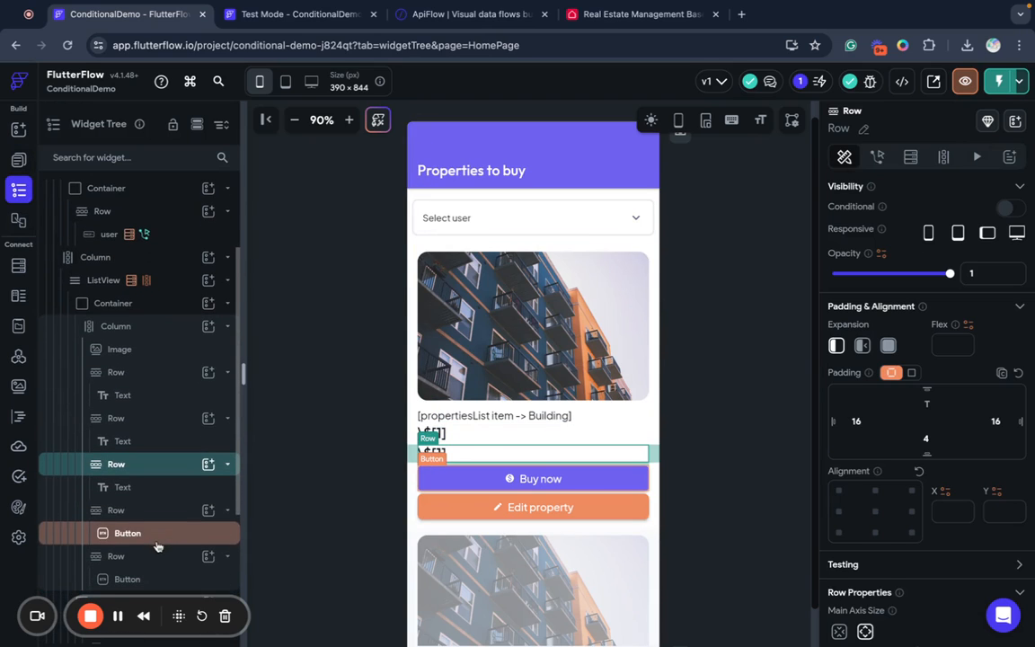
{"action": "left_click", "coordinate": [150, 472]}
{"action": "left_click", "coordinate": [150, 471]}
{"action": "key", "text": "super+v"}
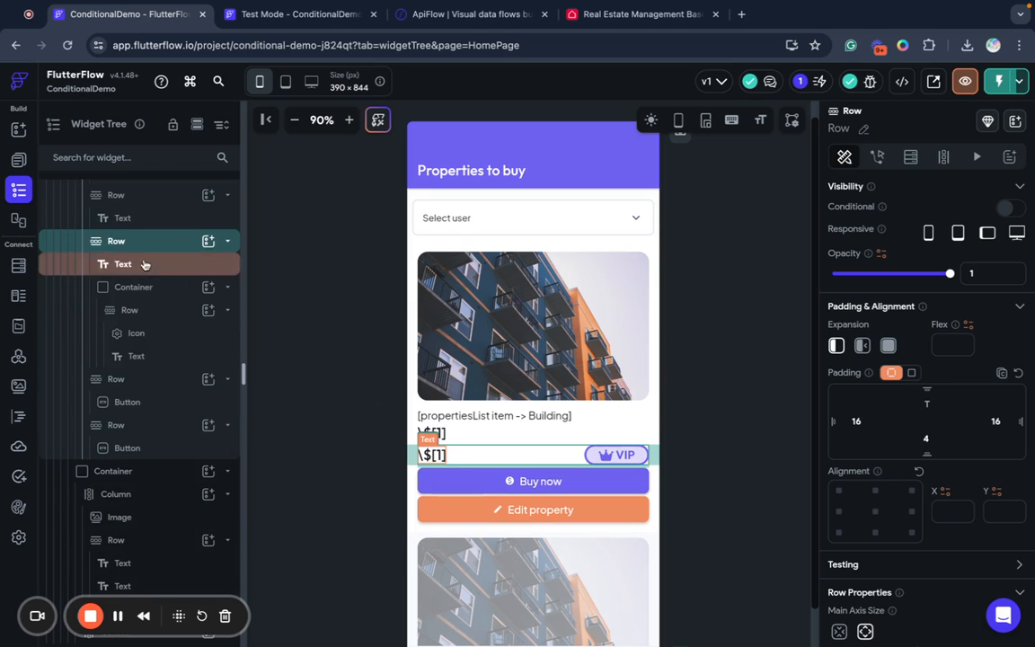
{"action": "left_click_drag", "start_coordinate": [127, 288], "coordinate": [127, 251]}
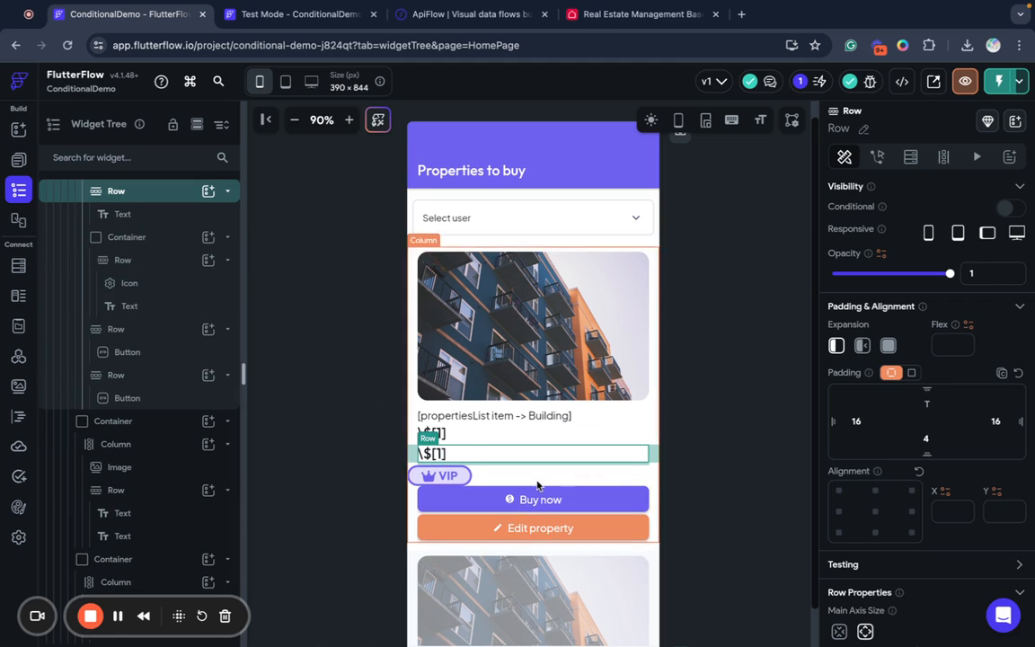
{"action": "key", "text": "super+x"}
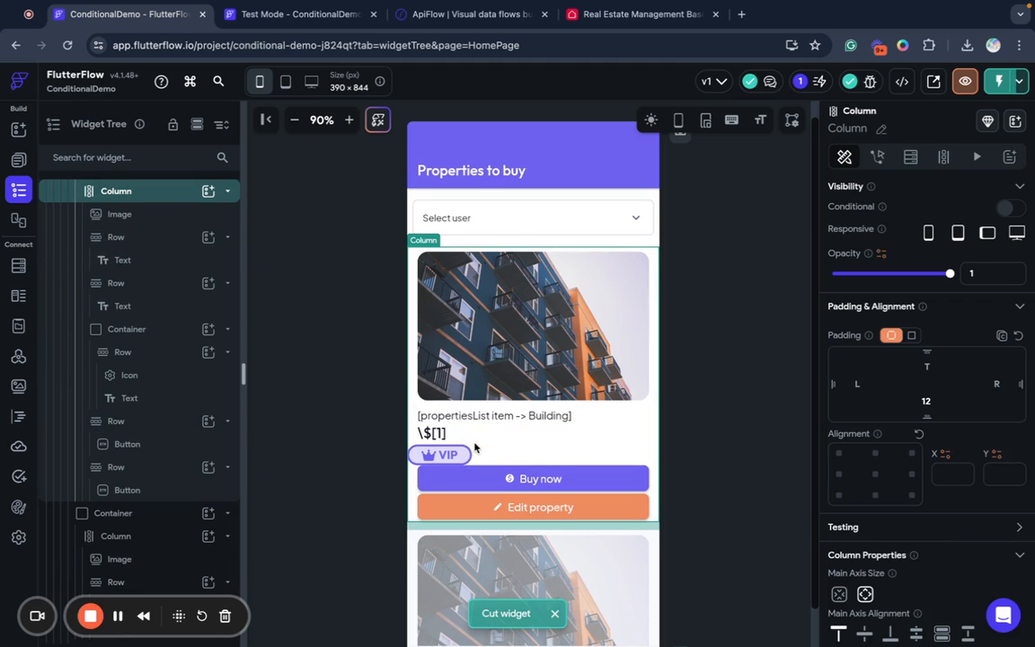
{"action": "key", "text": "super+x"}
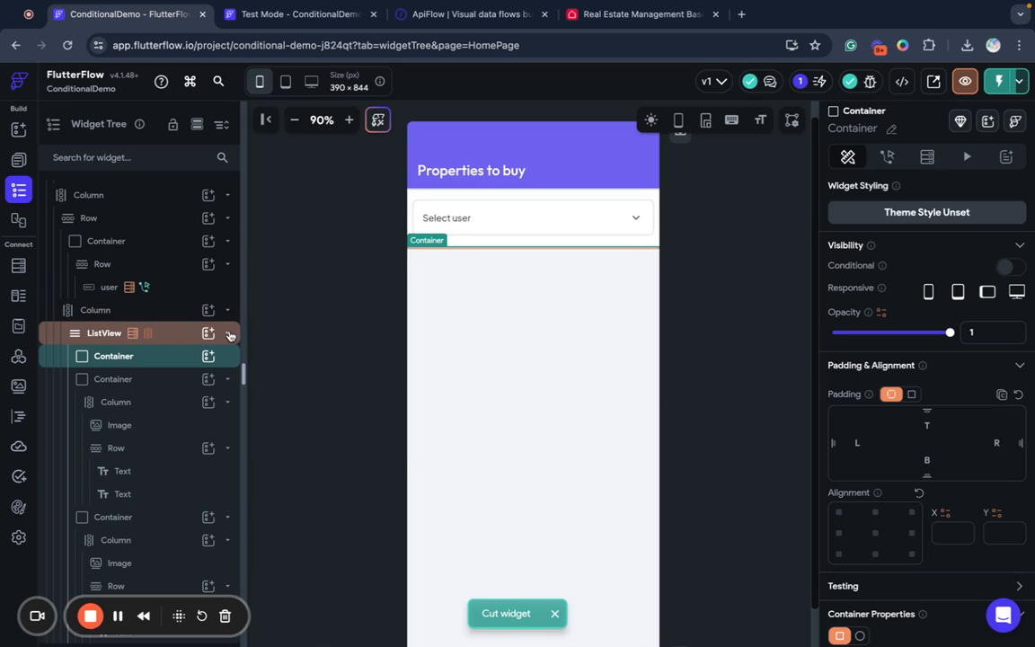
{"action": "key", "text": "super+v"}
{"action": "key", "text": "super+z"}
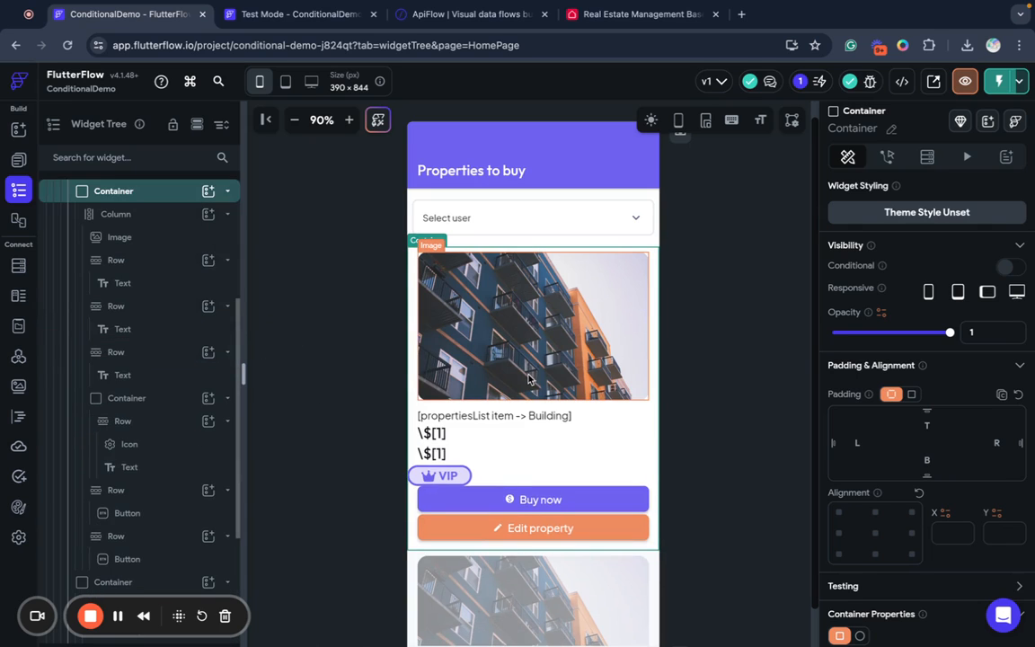
{"action": "key", "text": "super+z"}
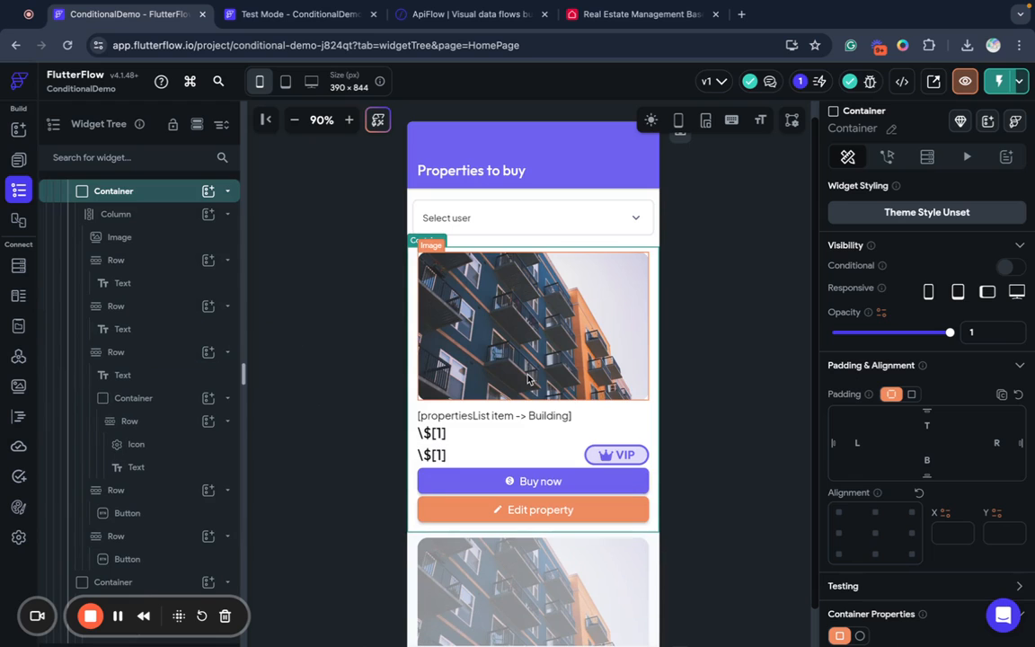
Move the VIP badge container ahead of the price text in the duplicated price row of the first property card.
{"action": "left_click", "coordinate": [607, 455]}
{"action": "left_click", "coordinate": [607, 455]}
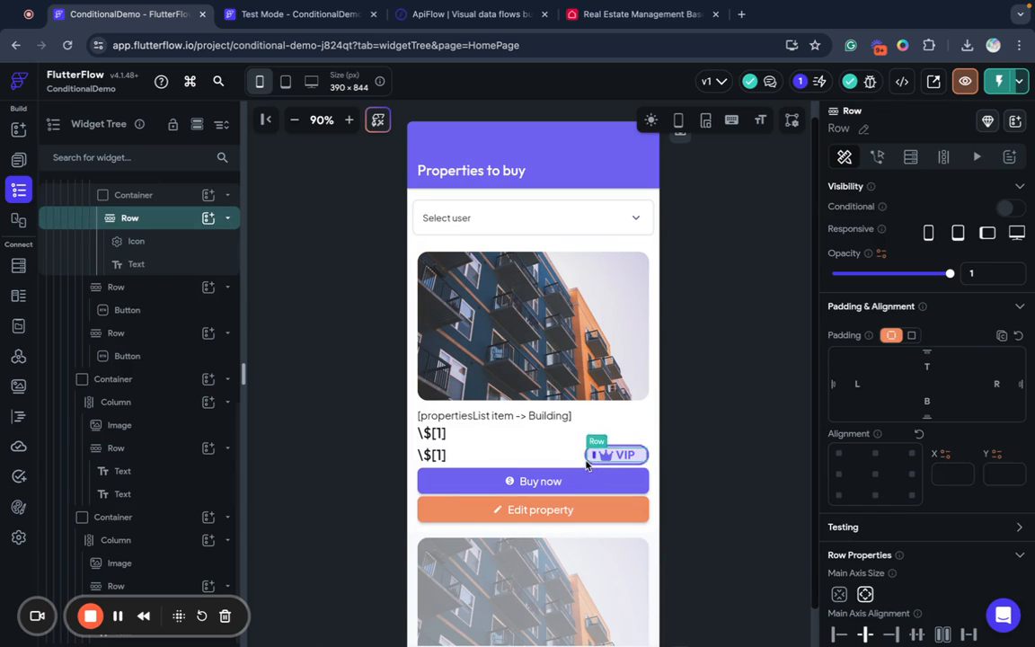
{"action": "left_click", "coordinate": [590, 461]}
{"action": "left_click", "coordinate": [591, 462]}
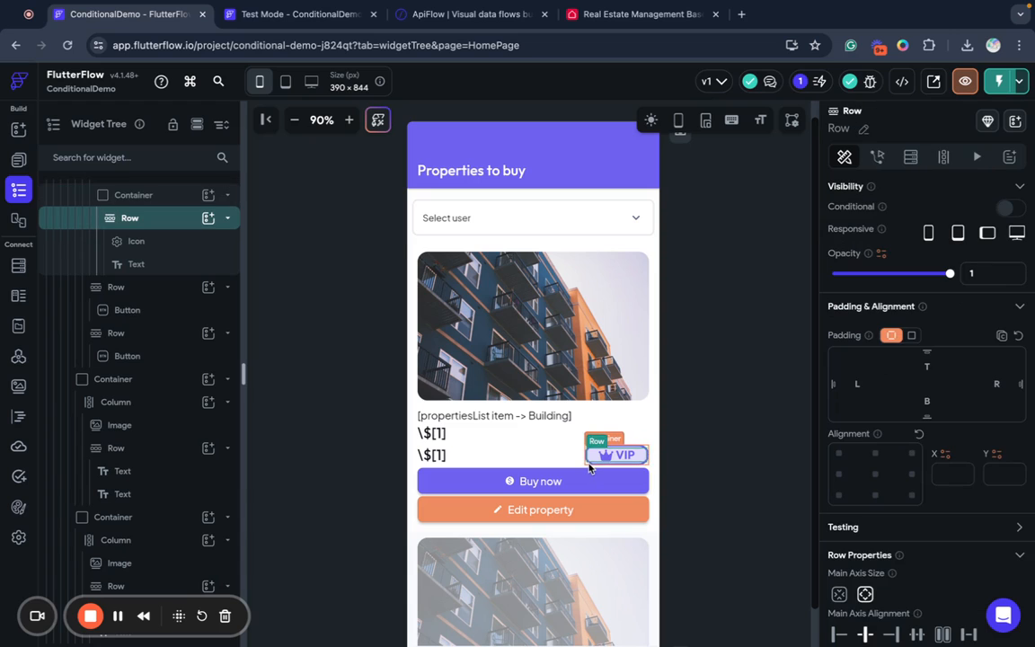
{"action": "left_click", "coordinate": [592, 465]}
{"action": "left_click_drag", "start_coordinate": [590, 465], "coordinate": [422, 461]}
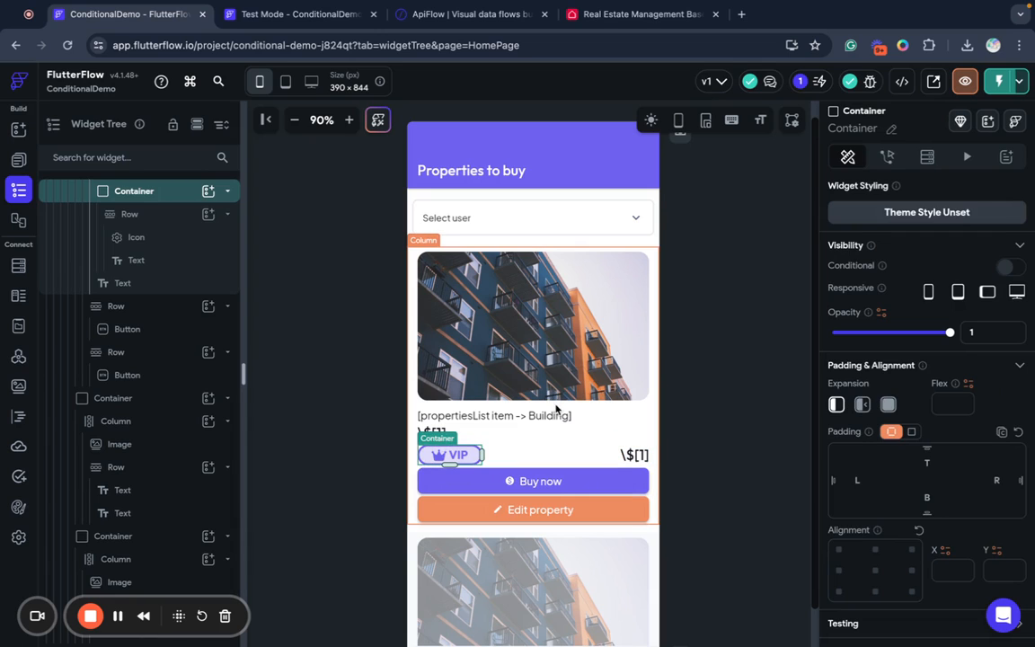
Wrap the original price row, the one without the VIP badge, in a ConditionalBuilder.
{"action": "left_click", "coordinate": [530, 431]}
{"action": "scroll", "coordinate": [166, 296], "scroll_direction": "up", "scroll_amount": 1}
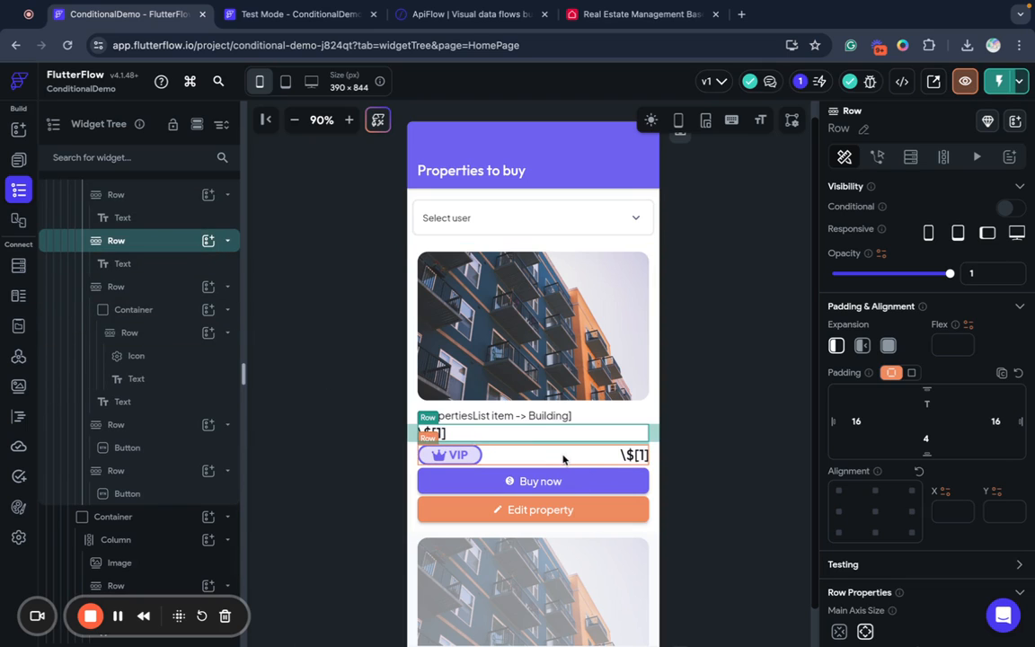
{"action": "right_click", "coordinate": [207, 244]}
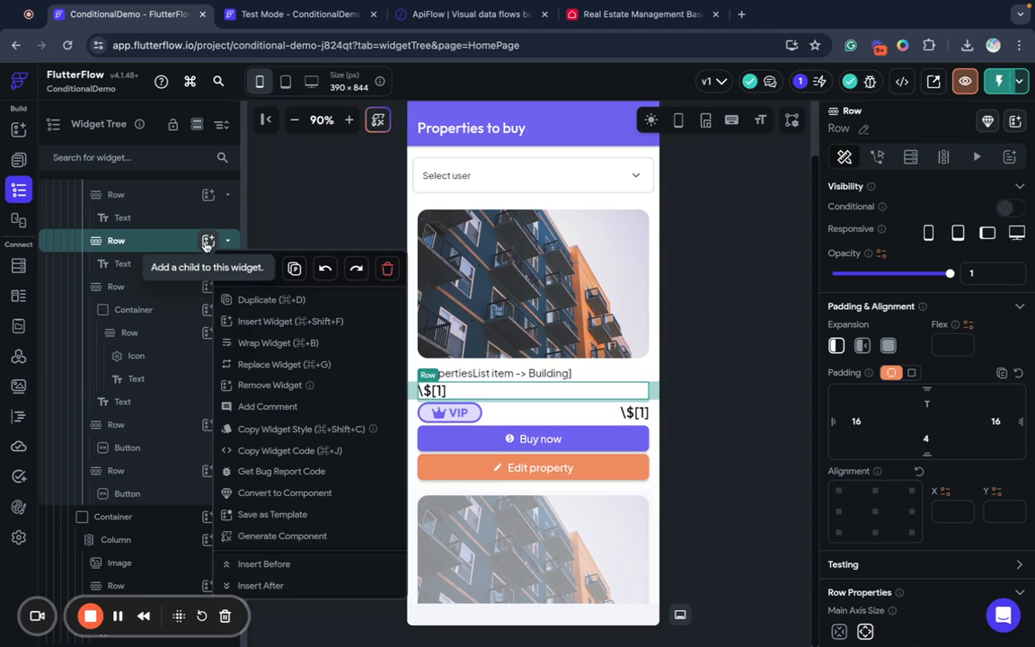
{"action": "left_click", "coordinate": [283, 343]}
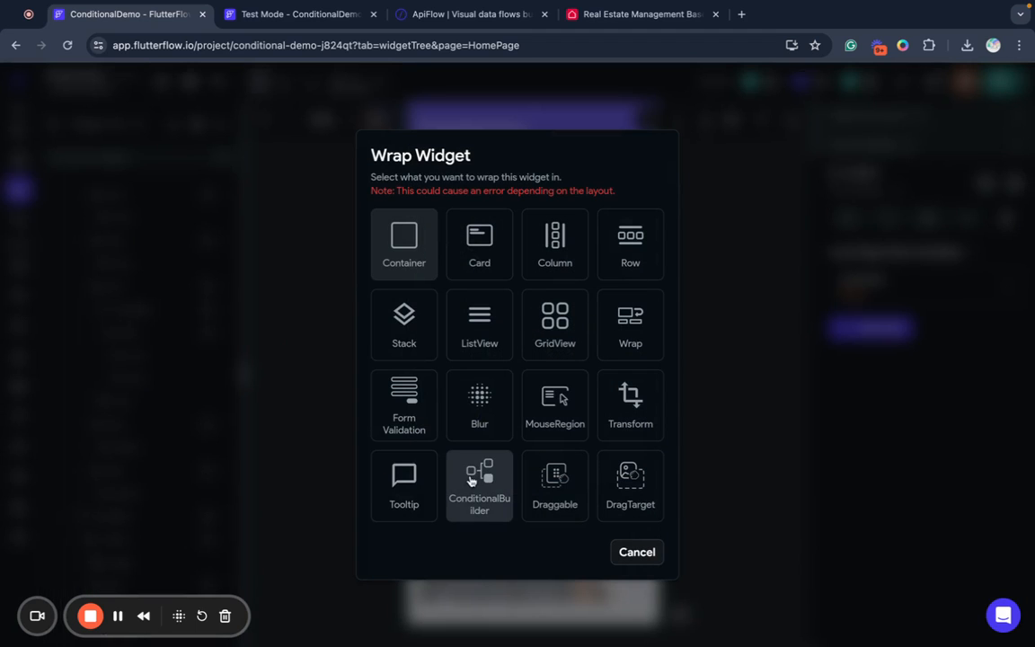
{"action": "left_click", "coordinate": [479, 485]}
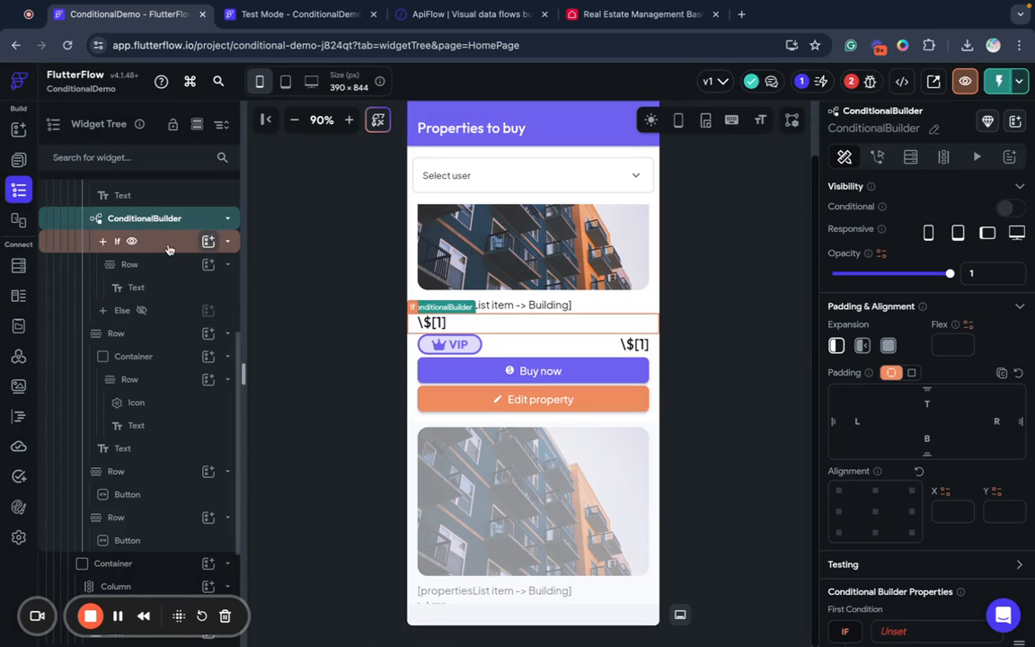
{"action": "scroll", "coordinate": [966, 492], "scroll_direction": "down", "scroll_amount": 4}
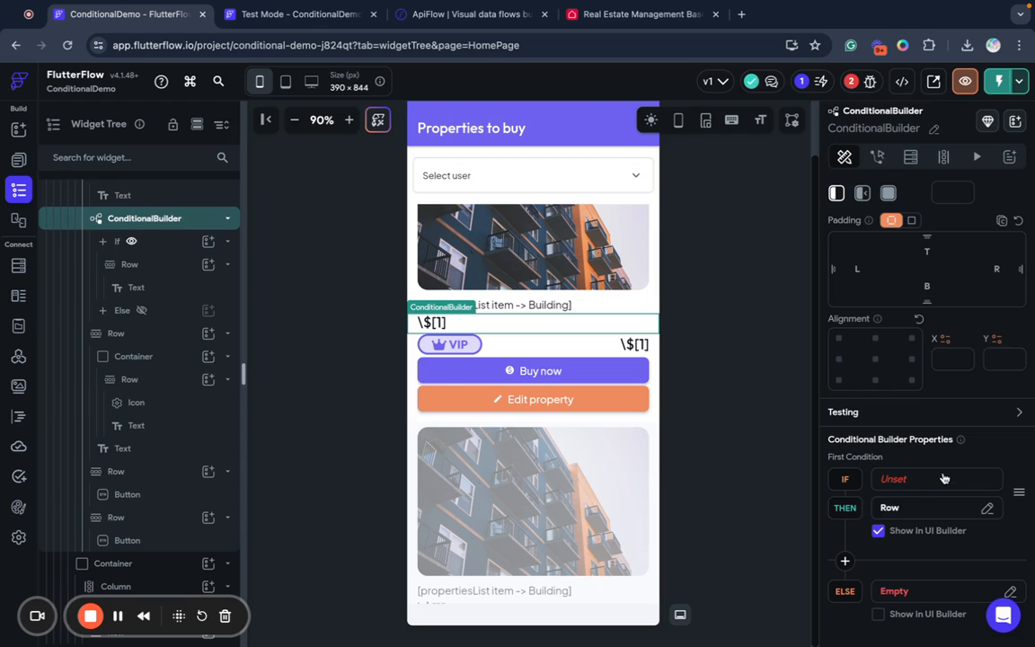
Cut the price row containing the VIP badge and paste it into the ConditionalBuilder's Else branch.
{"action": "left_click", "coordinate": [104, 332]}
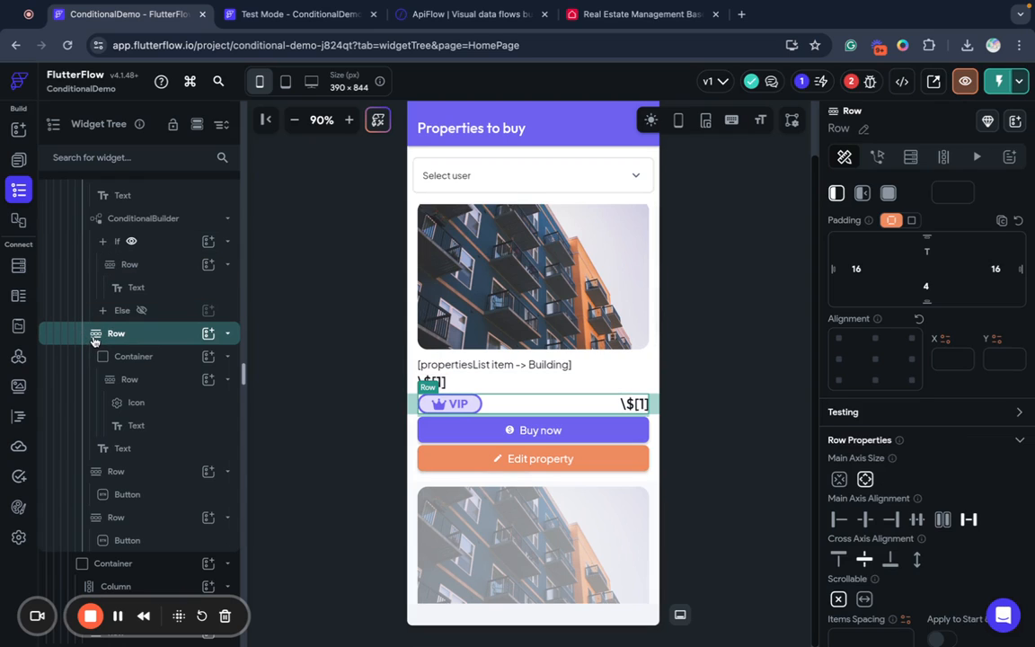
{"action": "left_click_drag", "start_coordinate": [99, 338], "coordinate": [128, 313]}
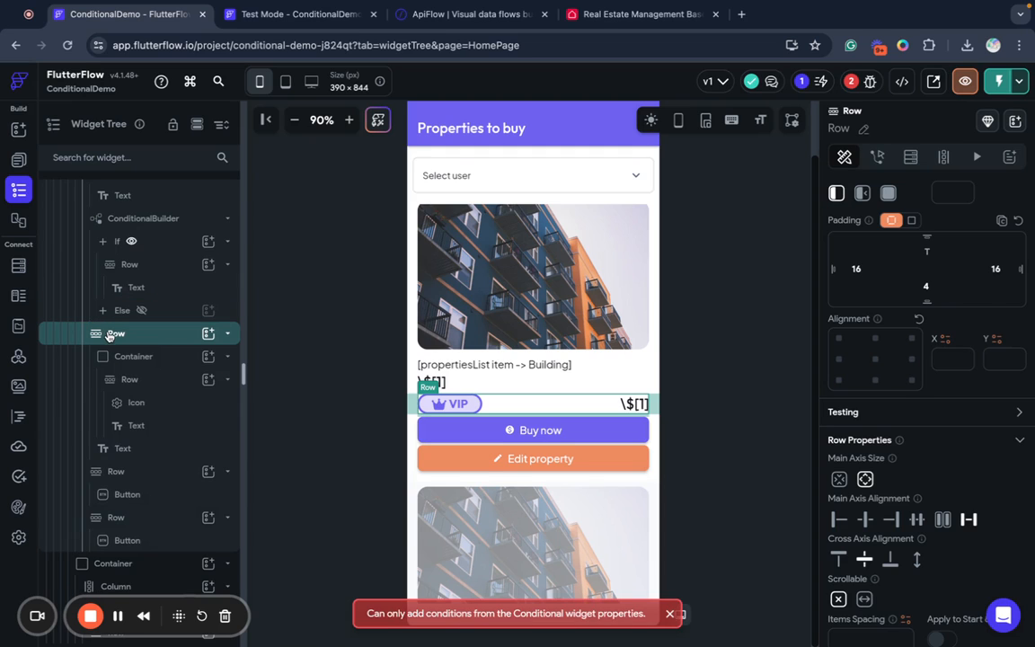
{"action": "key", "text": "ctrl+x"}
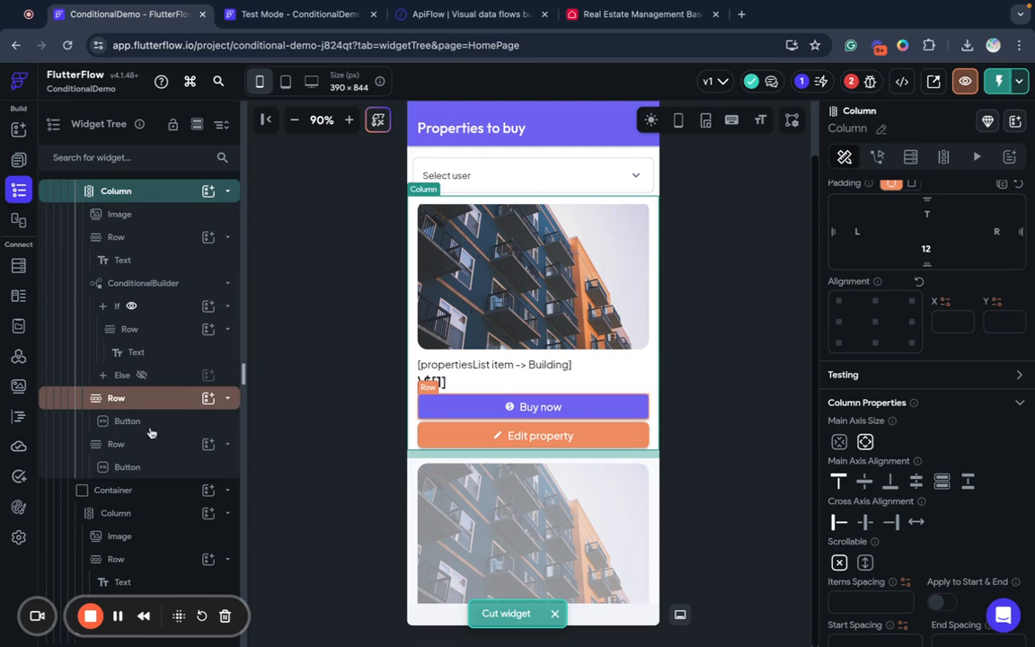
{"action": "left_click", "coordinate": [125, 376]}
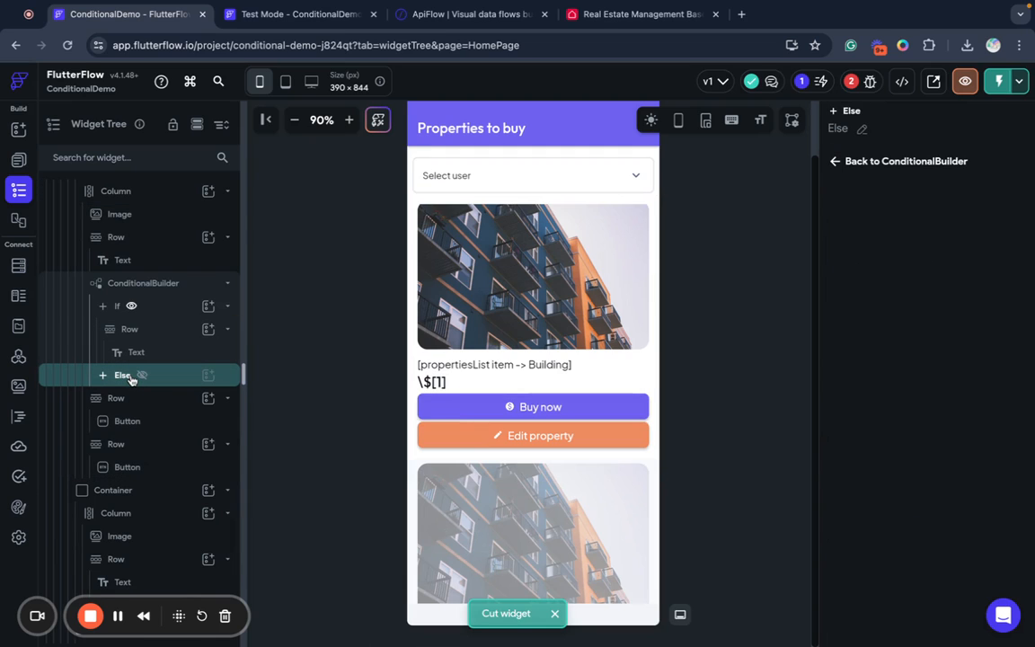
{"action": "key", "text": "ctrl+v"}
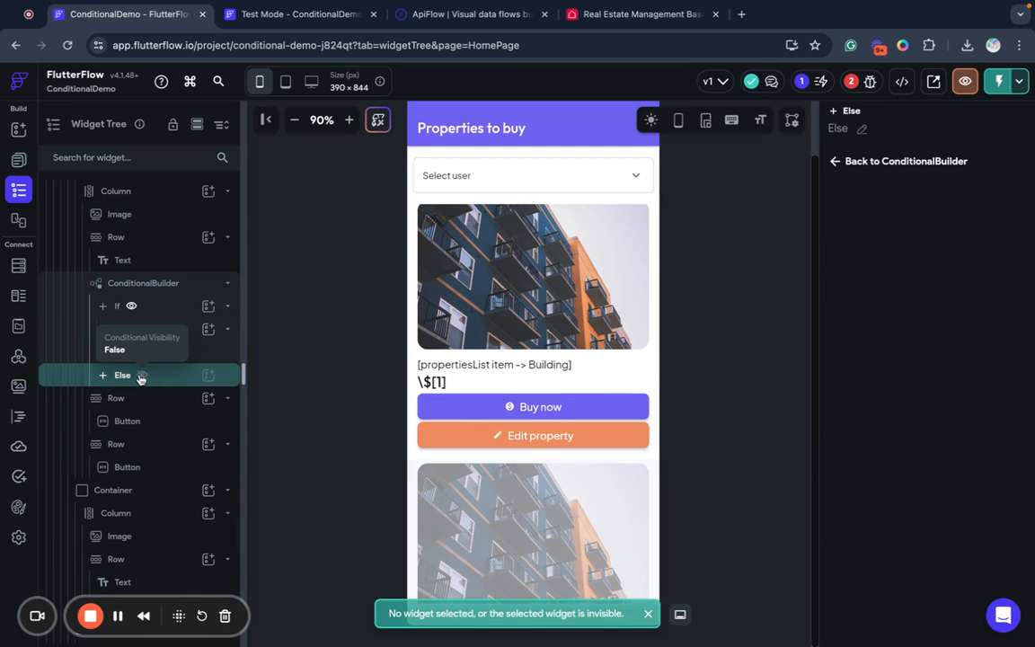
{"action": "left_click", "coordinate": [141, 375]}
{"action": "scroll", "coordinate": [135, 377], "scroll_direction": "down", "scroll_amount": 2}
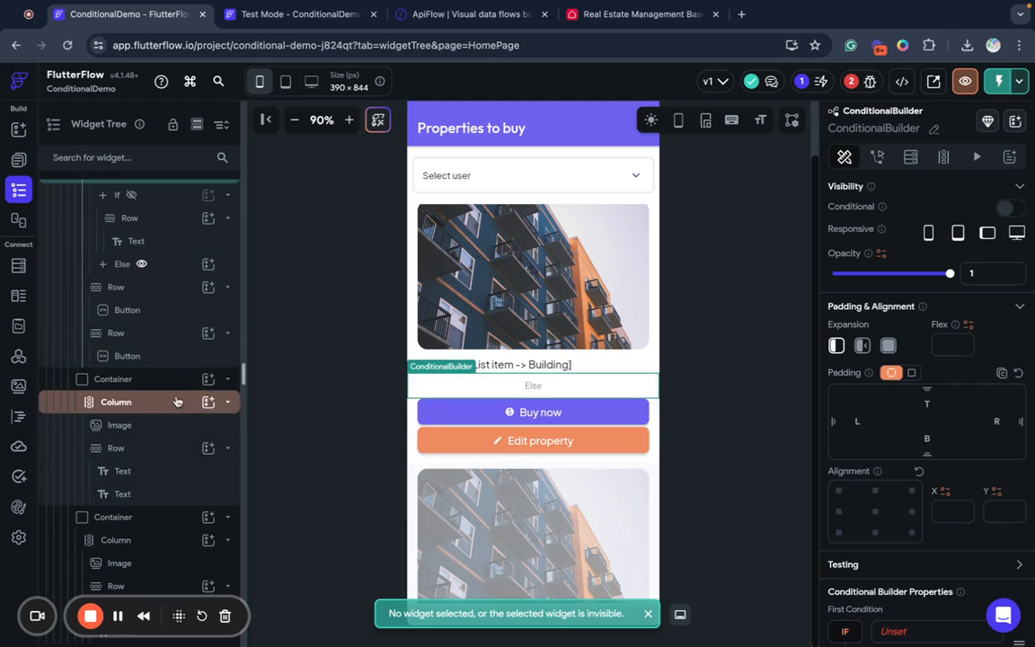
{"action": "left_click", "coordinate": [124, 274]}
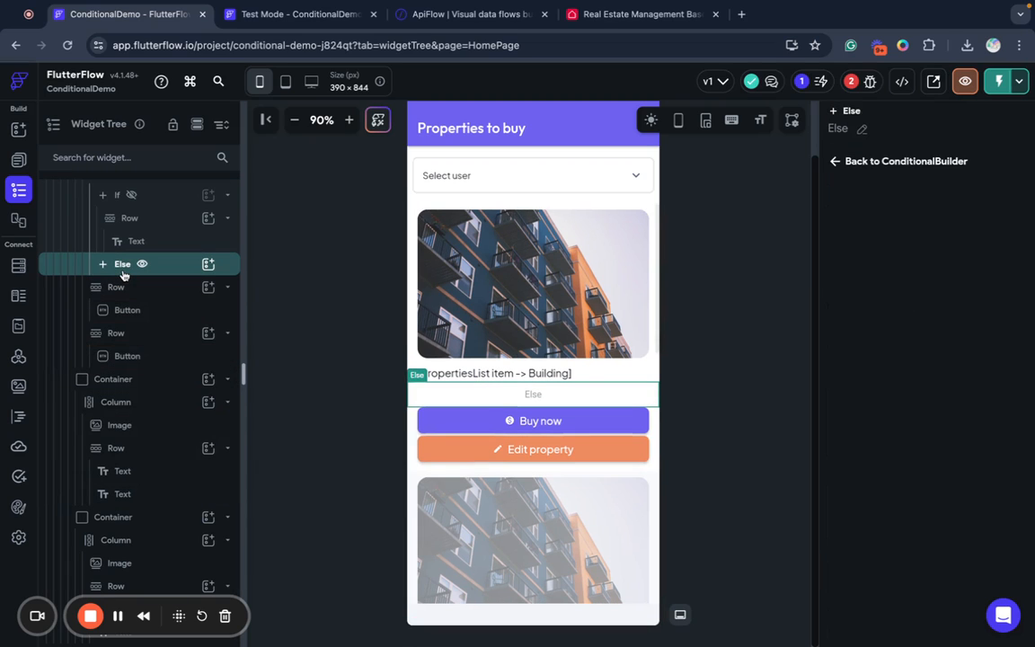
{"action": "key", "text": "ctrl+v"}
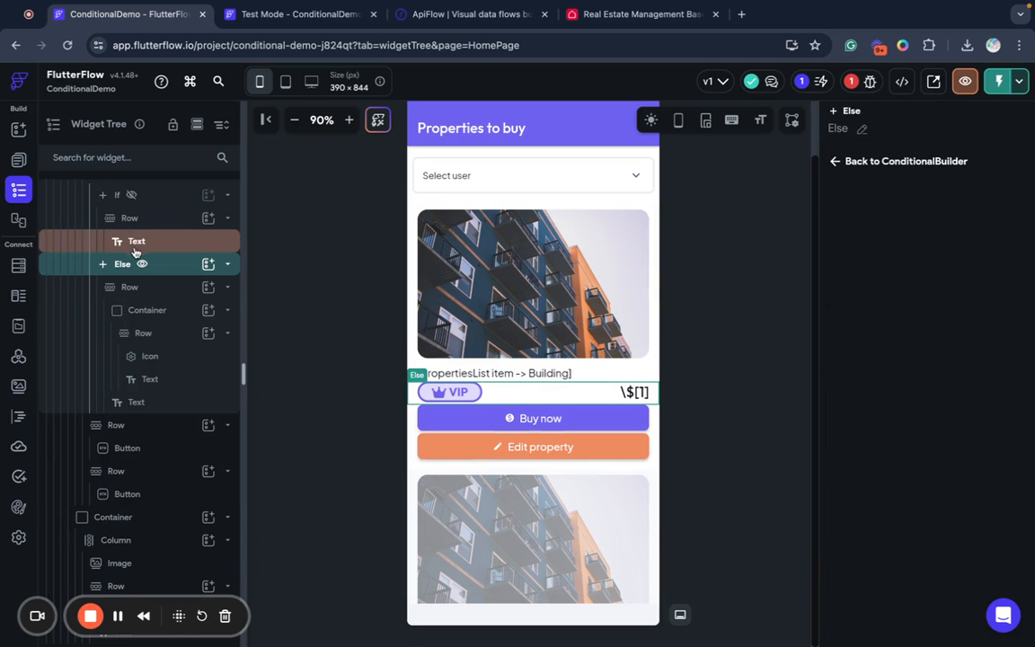
Preview the ConditionalBuilder's If and Else branches on the canvas and leave the If branch shown.
{"action": "scroll", "coordinate": [135, 259], "scroll_direction": "up", "scroll_amount": 1}
{"action": "left_click", "coordinate": [142, 303]}
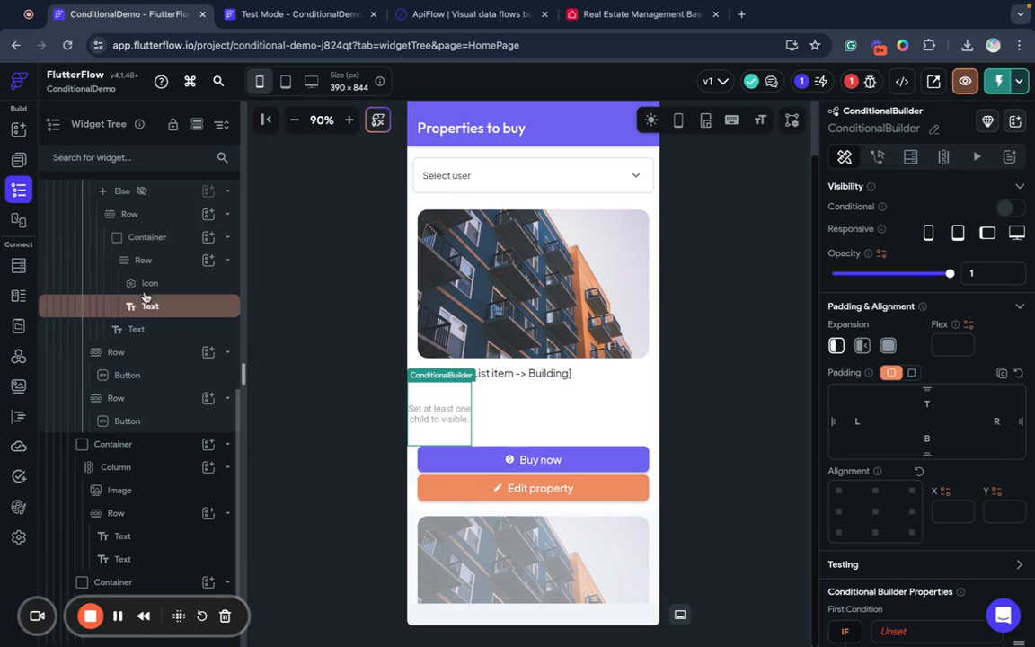
{"action": "left_click", "coordinate": [131, 243]}
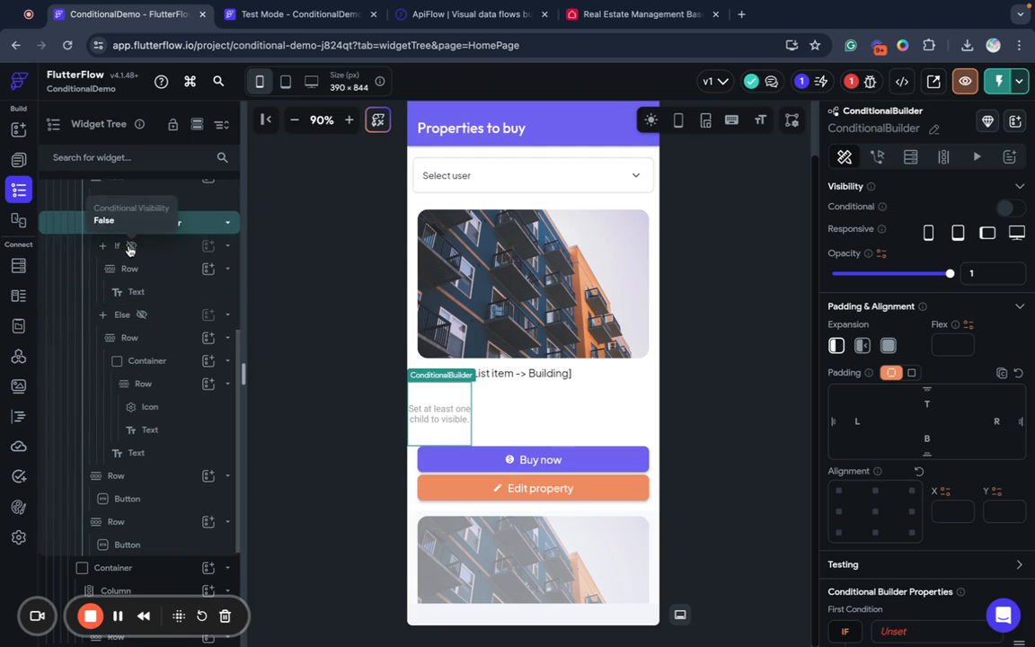
{"action": "scroll", "coordinate": [129, 247], "scroll_direction": "down", "scroll_amount": 1}
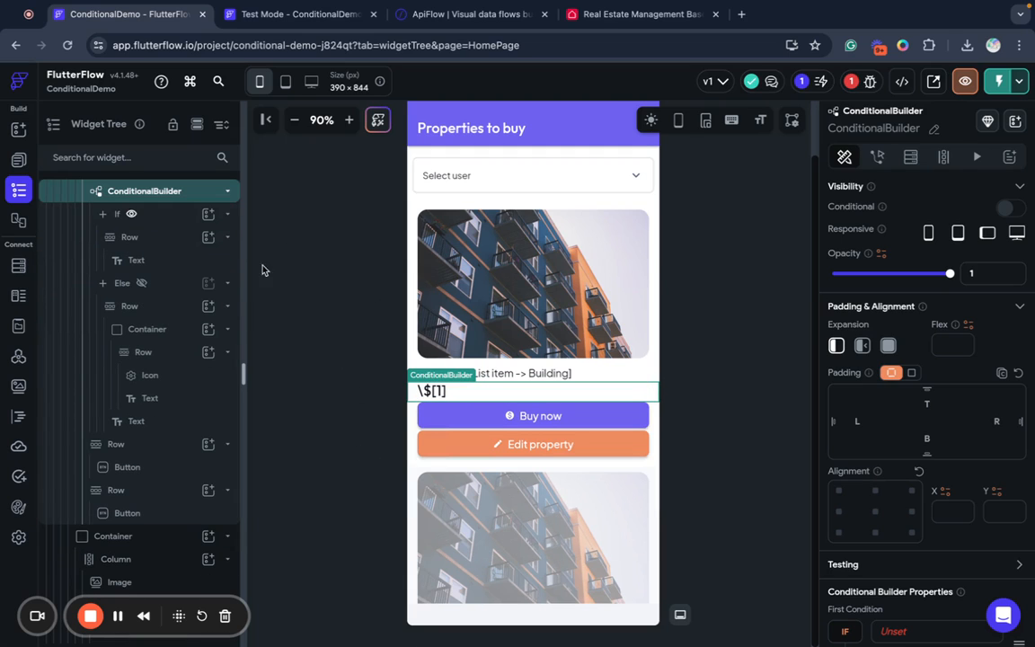
{"action": "left_click", "coordinate": [141, 282]}
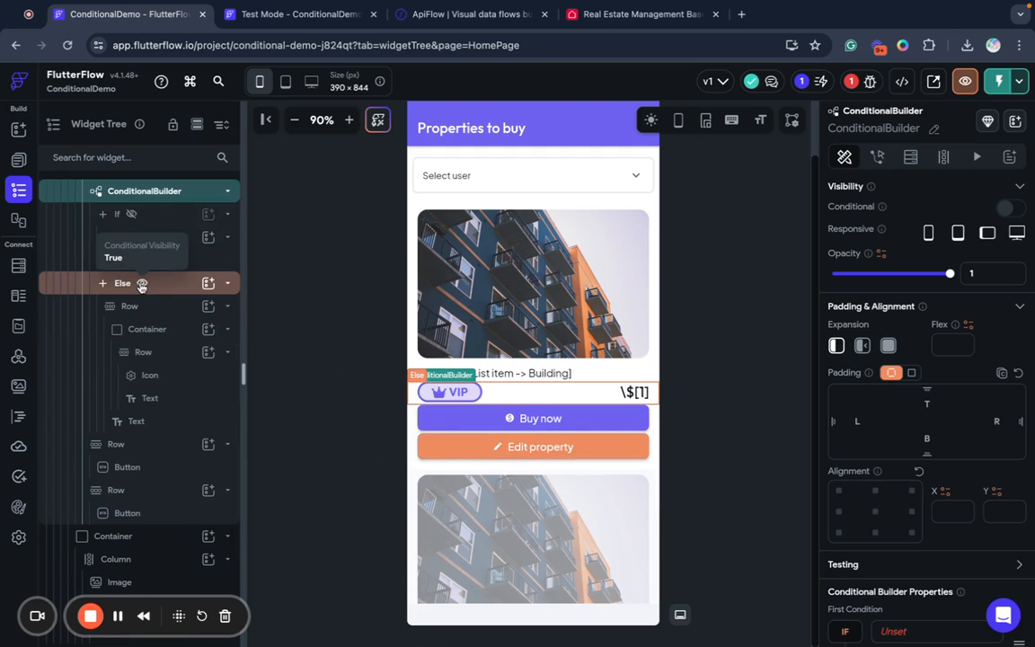
{"action": "left_click", "coordinate": [131, 214]}
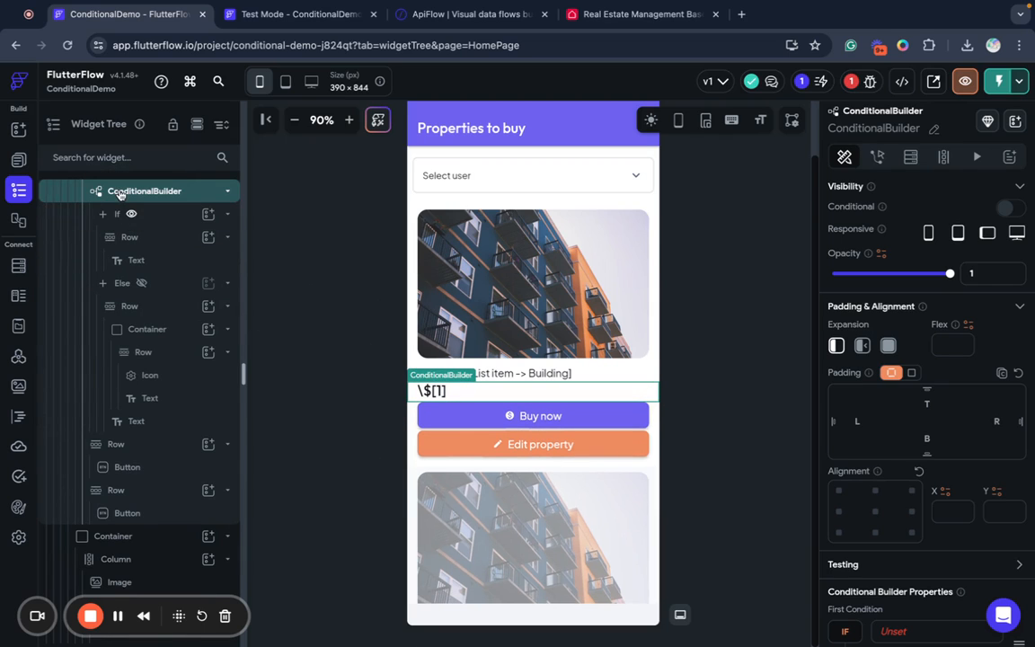
Add a single condition to the ConditionalBuilder's If branch with the page state variable userStatus as its first value.
{"action": "scroll", "coordinate": [119, 195], "scroll_direction": "up", "scroll_amount": 1}
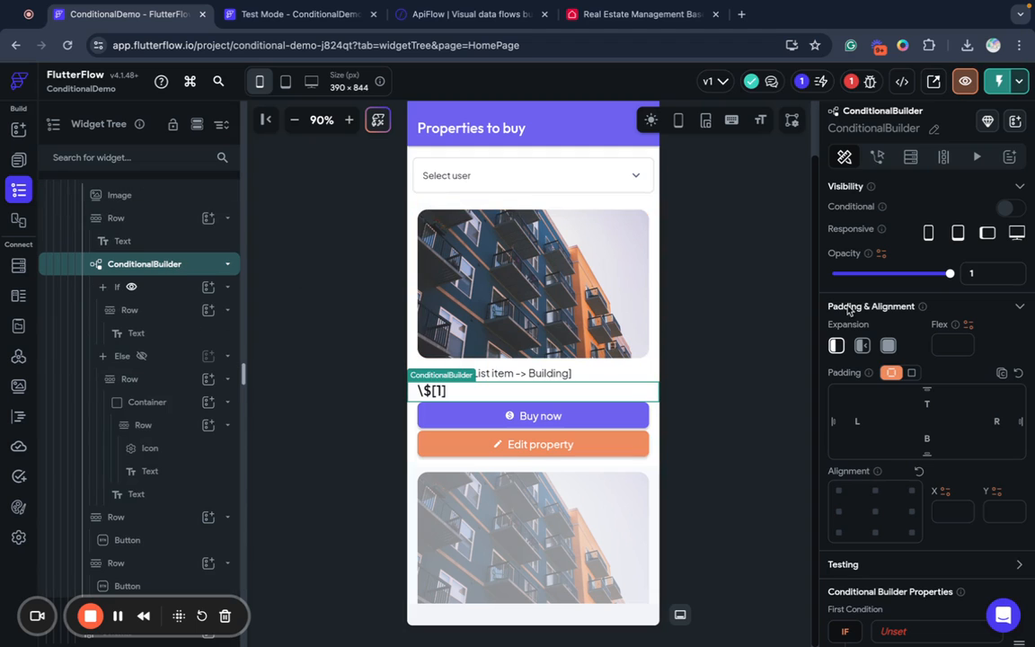
{"action": "scroll", "coordinate": [945, 335], "scroll_direction": "down", "scroll_amount": 3}
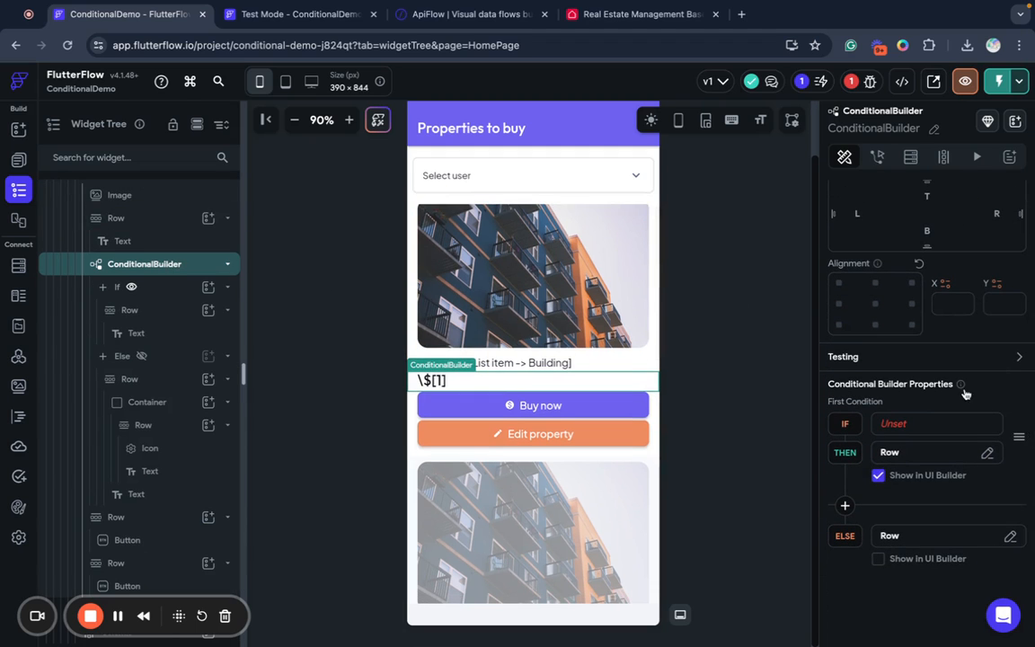
{"action": "scroll", "coordinate": [964, 394], "scroll_direction": "down", "scroll_amount": 1}
{"action": "left_click", "coordinate": [894, 397]}
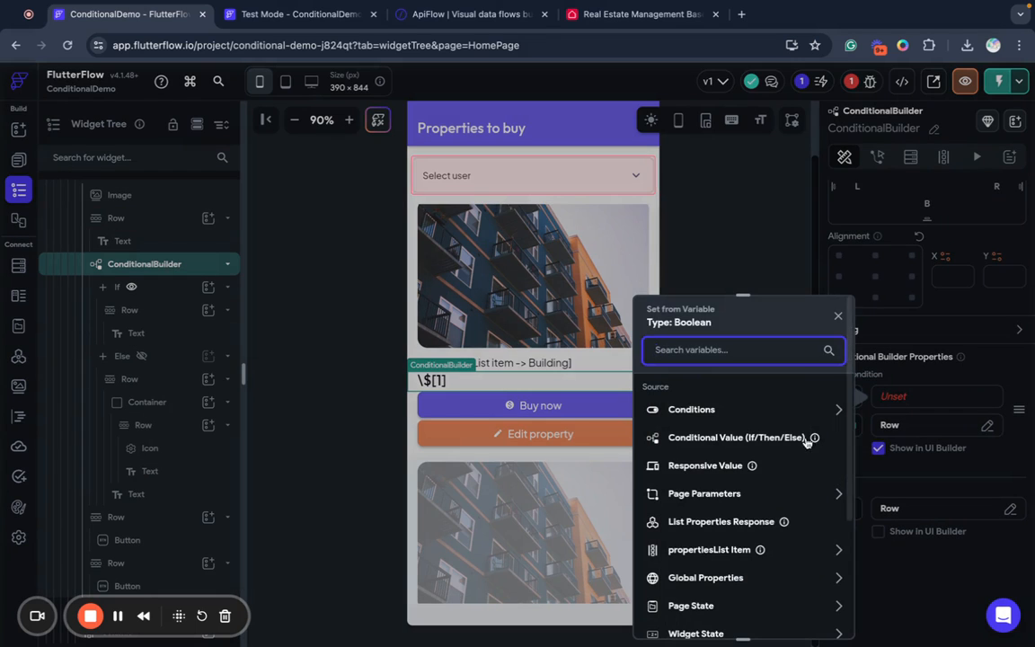
{"action": "left_click", "coordinate": [756, 412]}
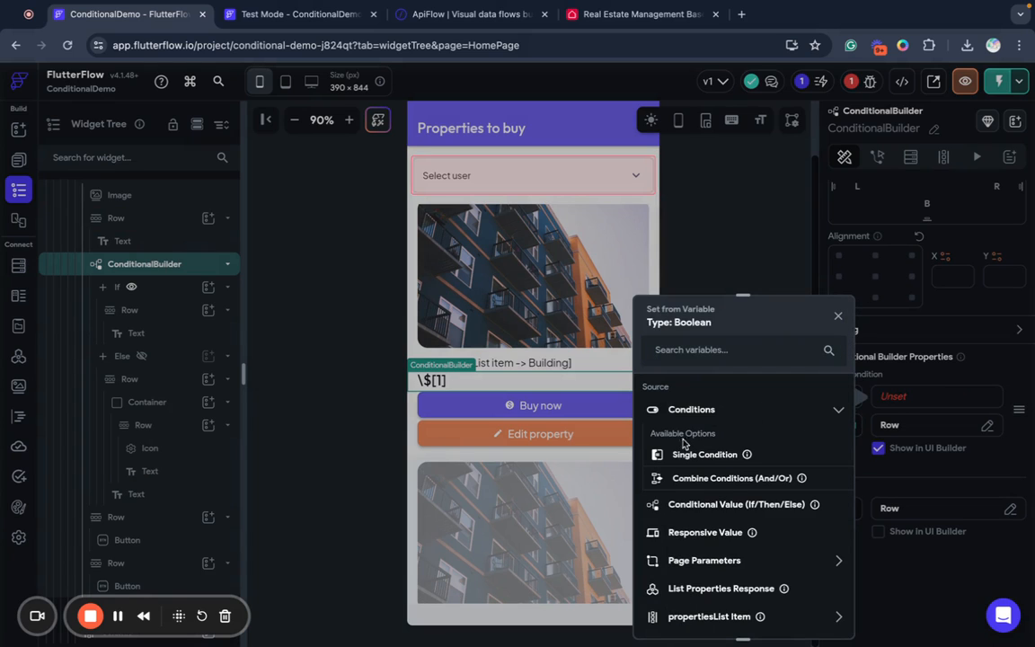
{"action": "left_click", "coordinate": [697, 455]}
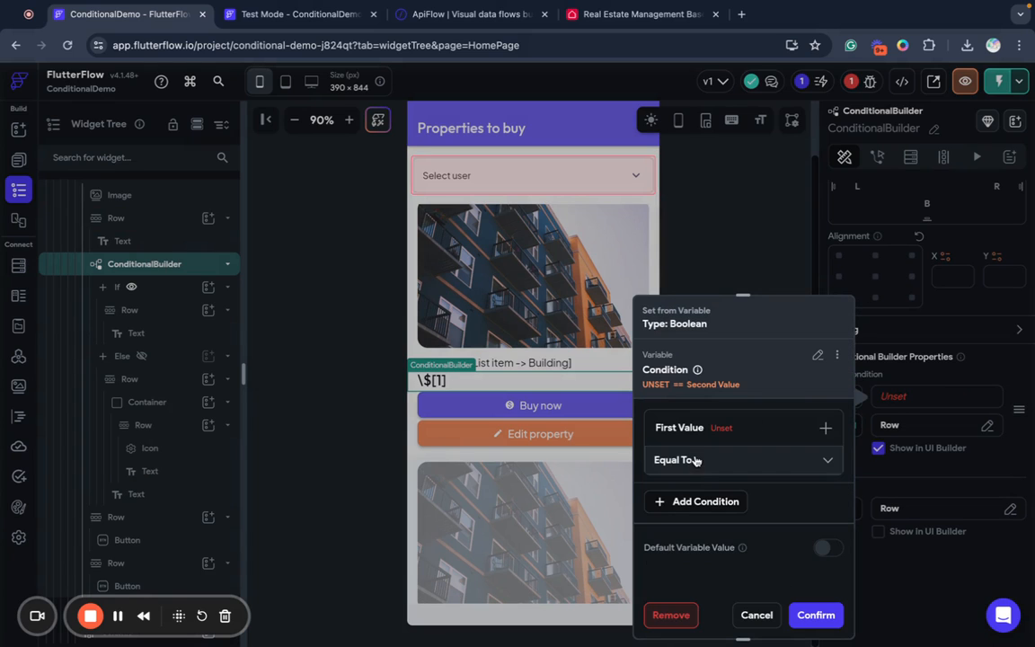
{"action": "left_click", "coordinate": [825, 430]}
{"action": "left_click", "coordinate": [820, 457]}
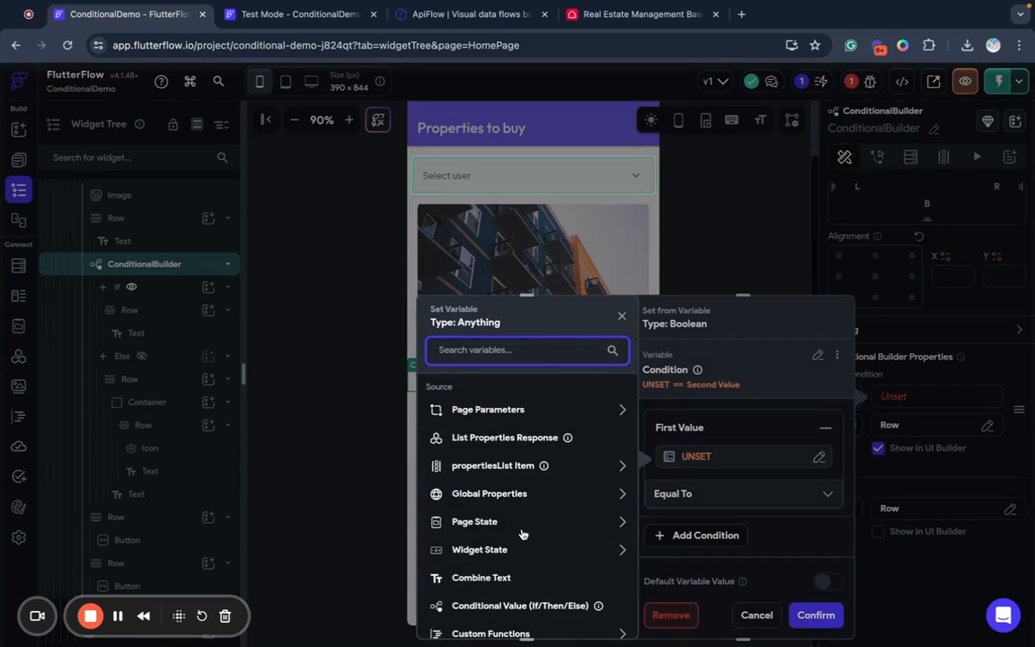
{"action": "left_click", "coordinate": [494, 524]}
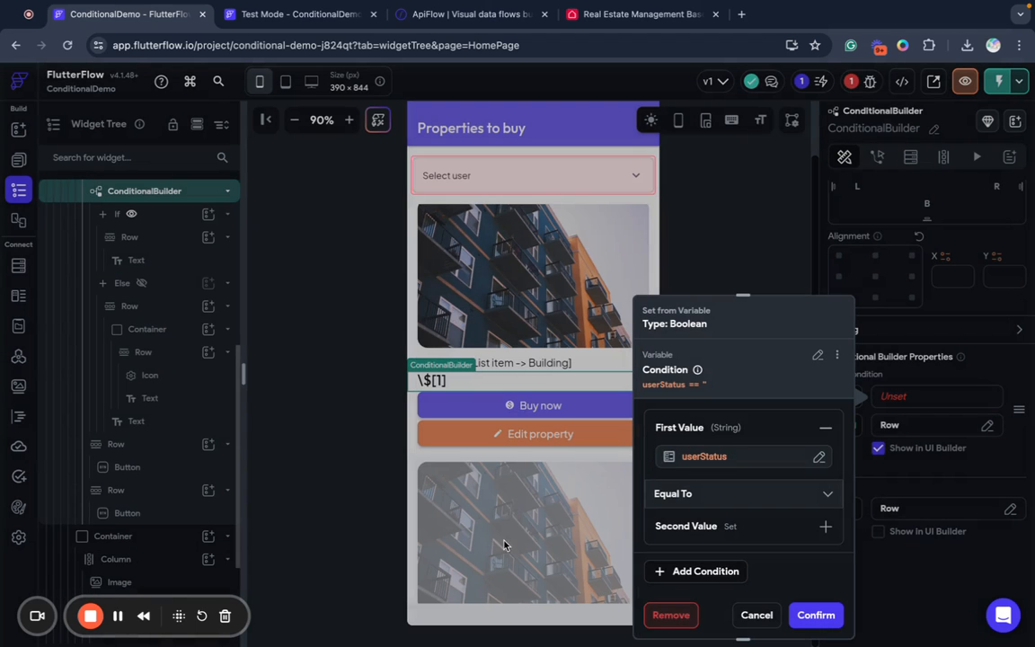
{"action": "left_click", "coordinate": [480, 565]}
Set the condition's operator to Not Equal To with VIP as the second value and confirm it.
{"action": "left_click", "coordinate": [705, 505]}
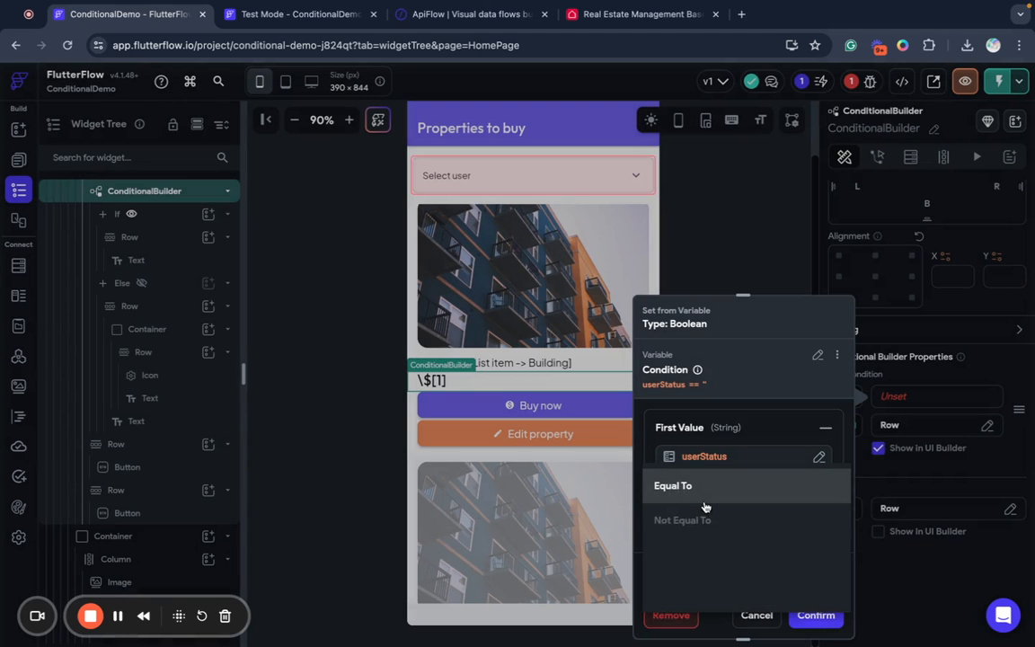
{"action": "left_click", "coordinate": [700, 522]}
{"action": "left_click", "coordinate": [710, 529]}
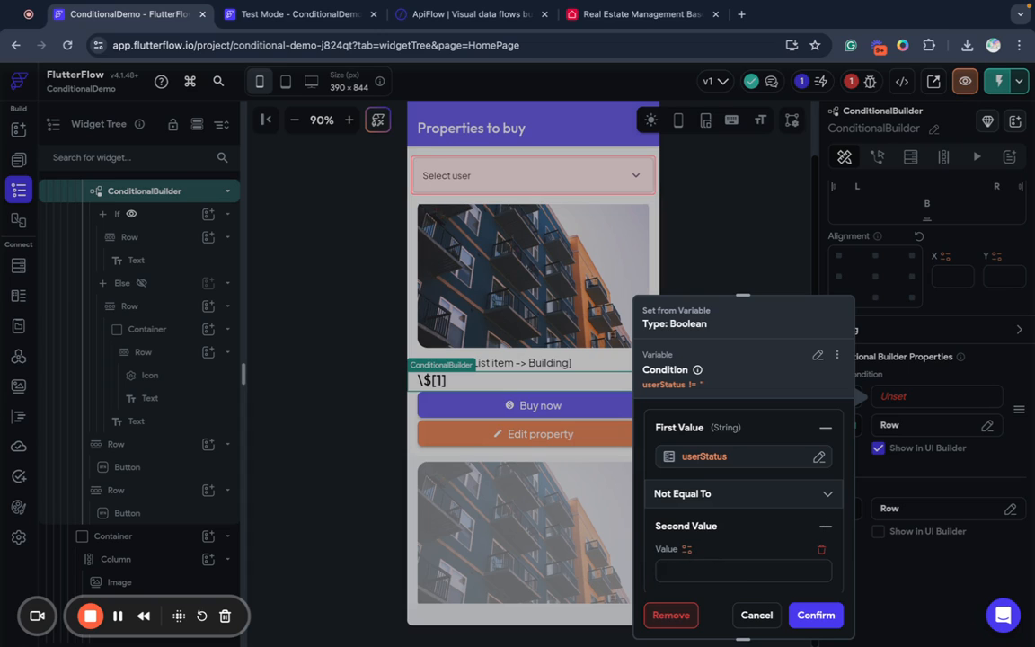
{"action": "left_click", "coordinate": [816, 614]}
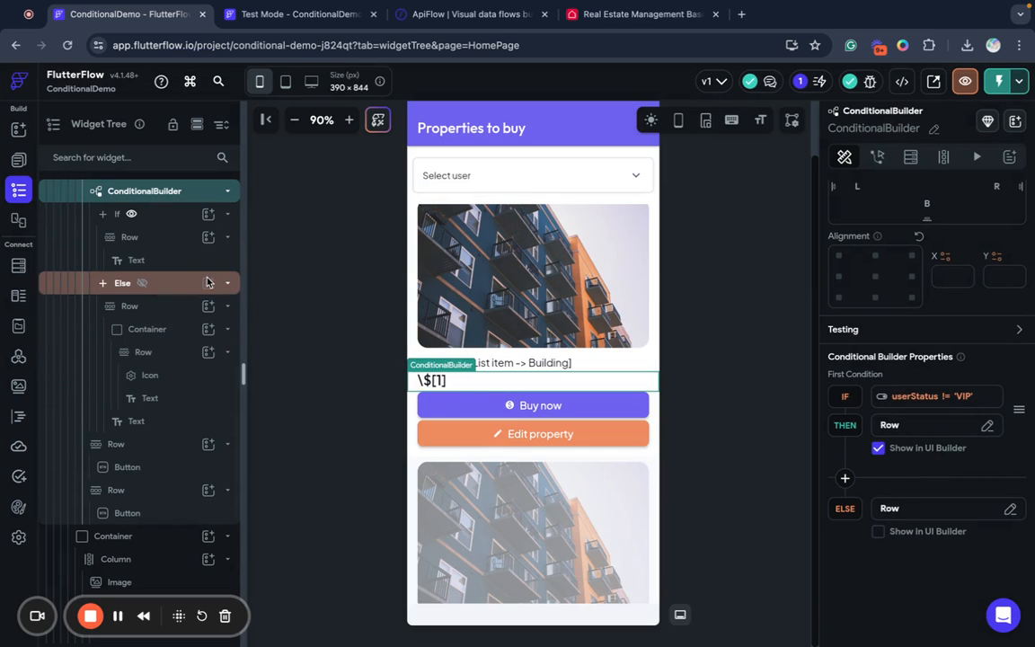
Review the user dropdown's option value and label sources, compare them with Airtable's Users table, and return to FlutterFlow.
{"action": "scroll", "coordinate": [179, 333], "scroll_direction": "up", "scroll_amount": 5}
{"action": "scroll", "coordinate": [181, 345], "scroll_direction": "up", "scroll_amount": 1}
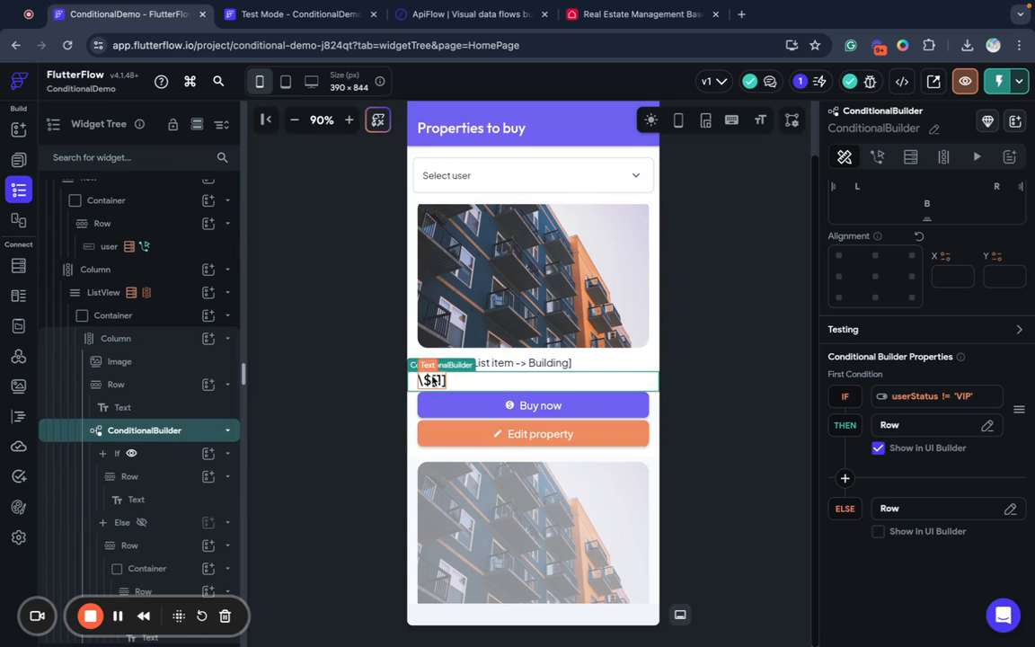
{"action": "left_click", "coordinate": [148, 242]}
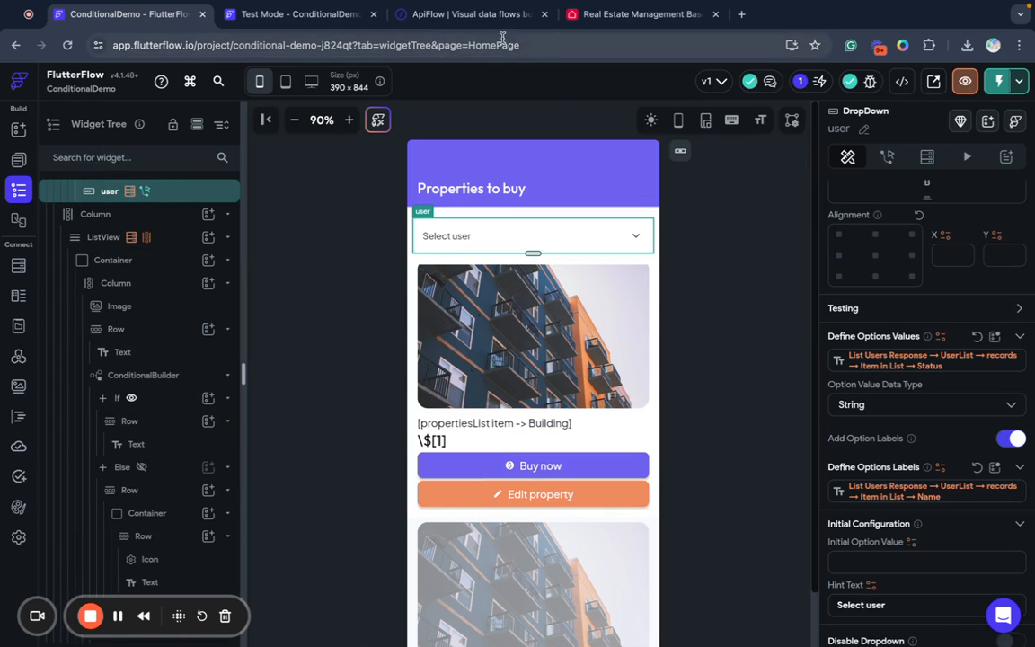
{"action": "left_click", "coordinate": [629, 14]}
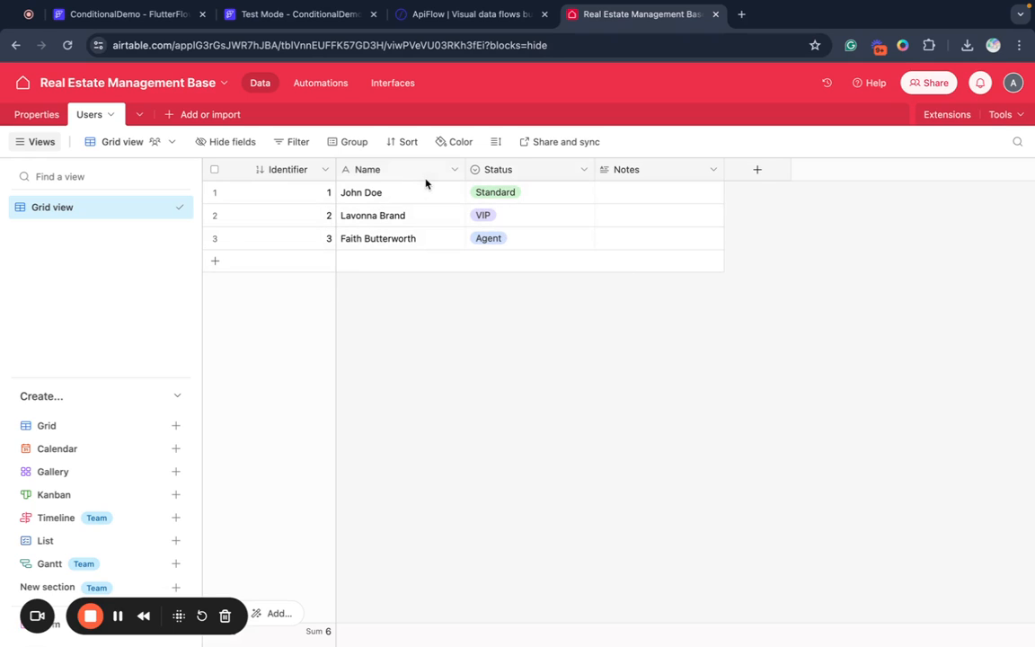
{"action": "left_click", "coordinate": [153, 23]}
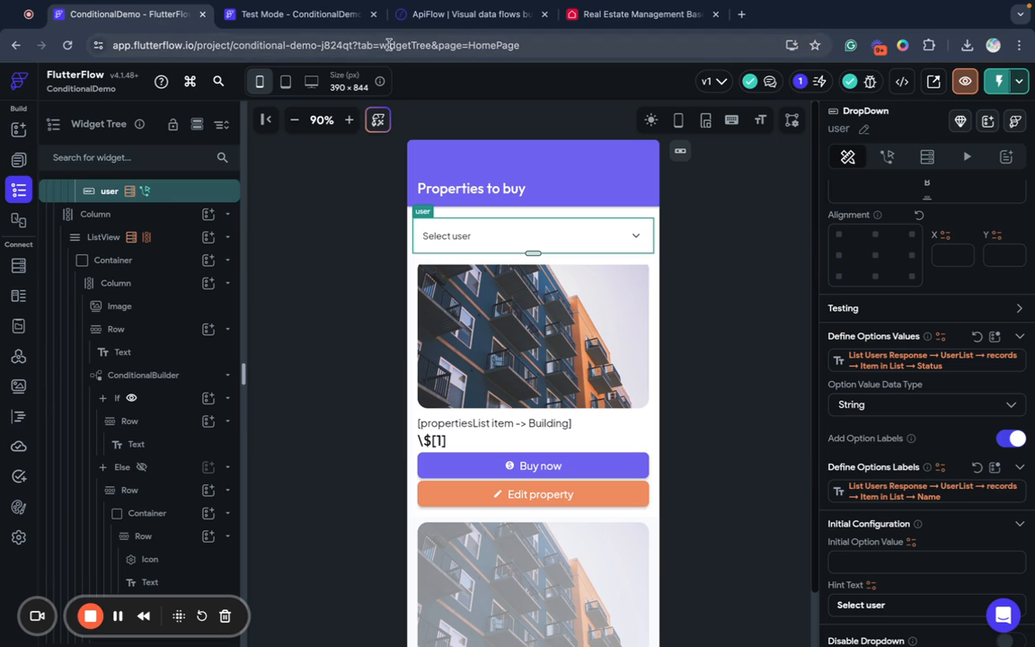
In the Test Mode preview, select the user whose status is VIP in Airtable's Users table and check the property rows.
{"action": "left_click", "coordinate": [321, 19]}
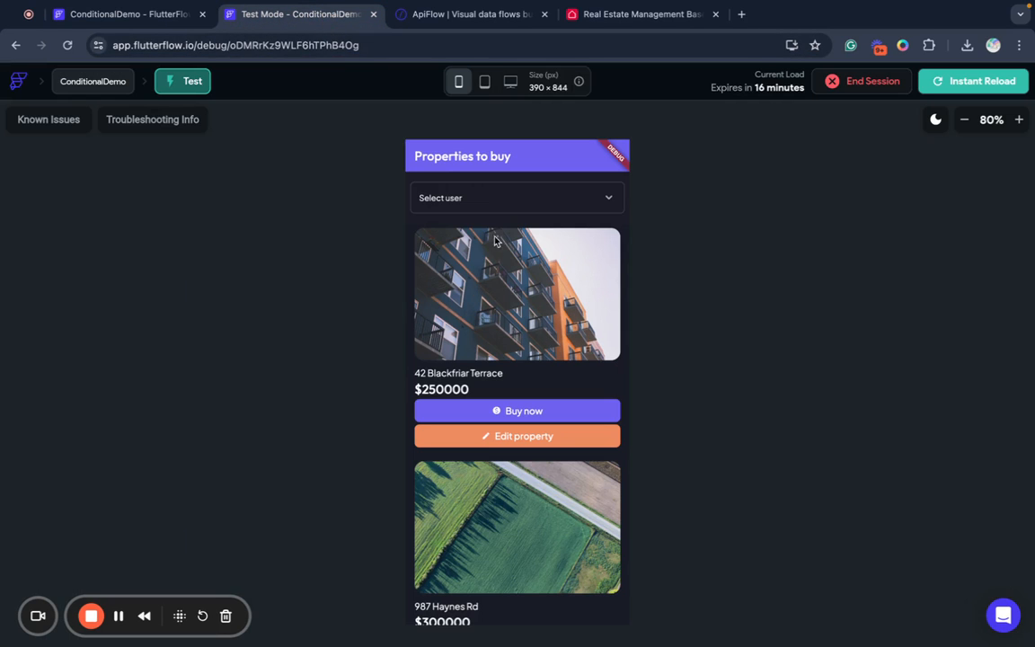
{"action": "left_click", "coordinate": [631, 22]}
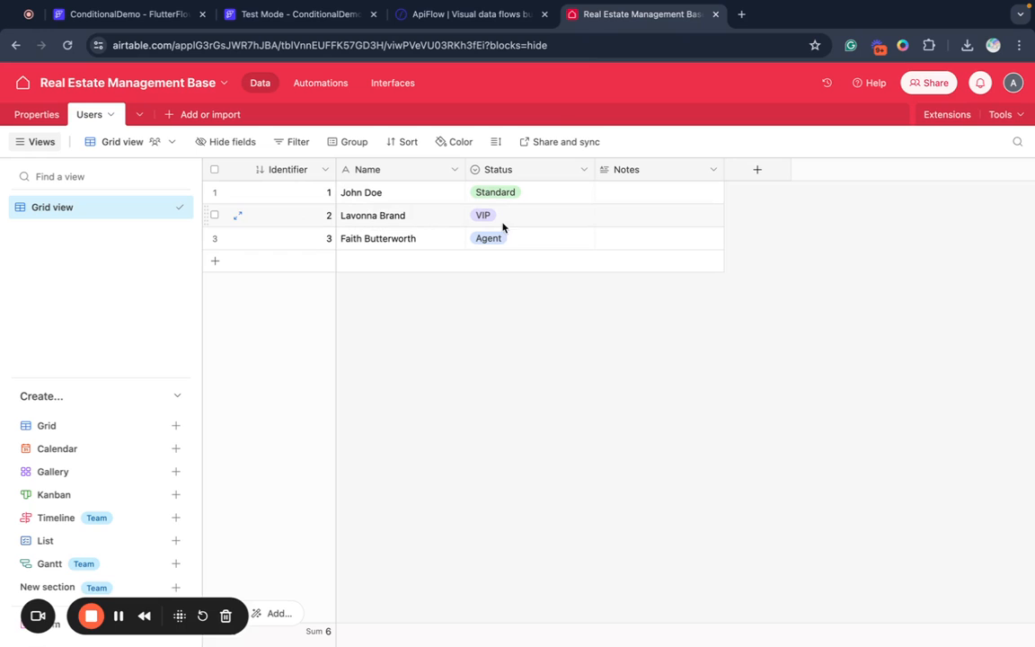
{"action": "left_click", "coordinate": [301, 21]}
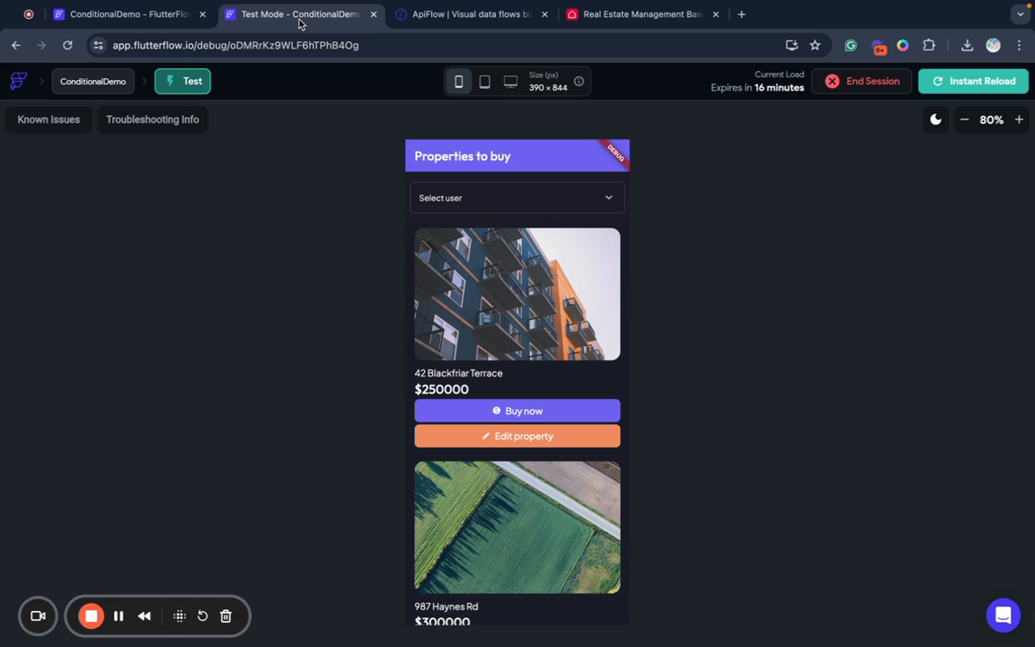
{"action": "left_click", "coordinate": [483, 205]}
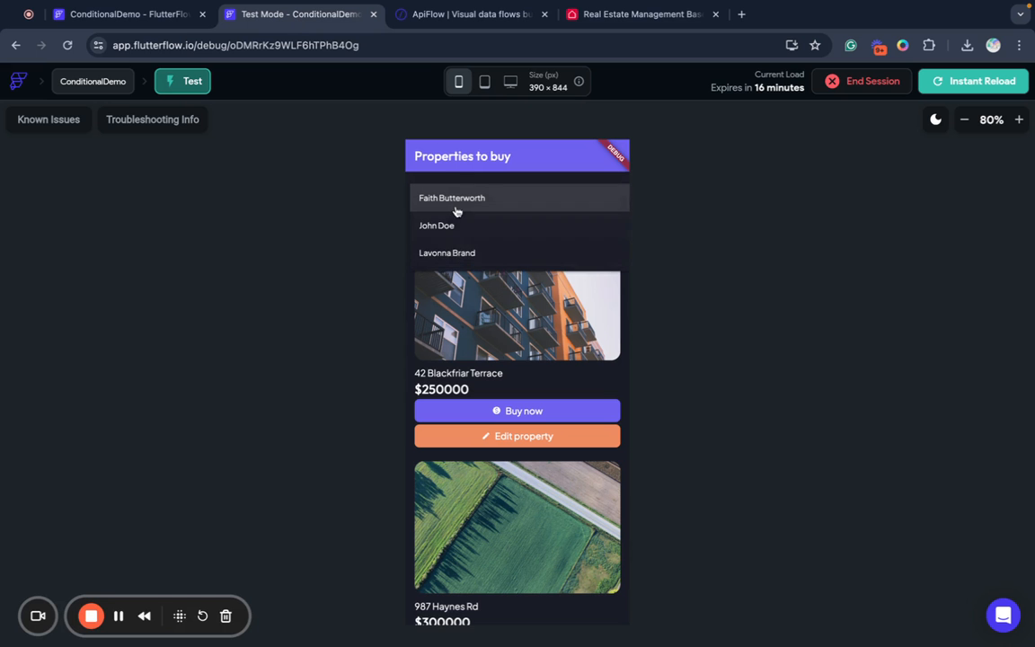
{"action": "left_click", "coordinate": [459, 254]}
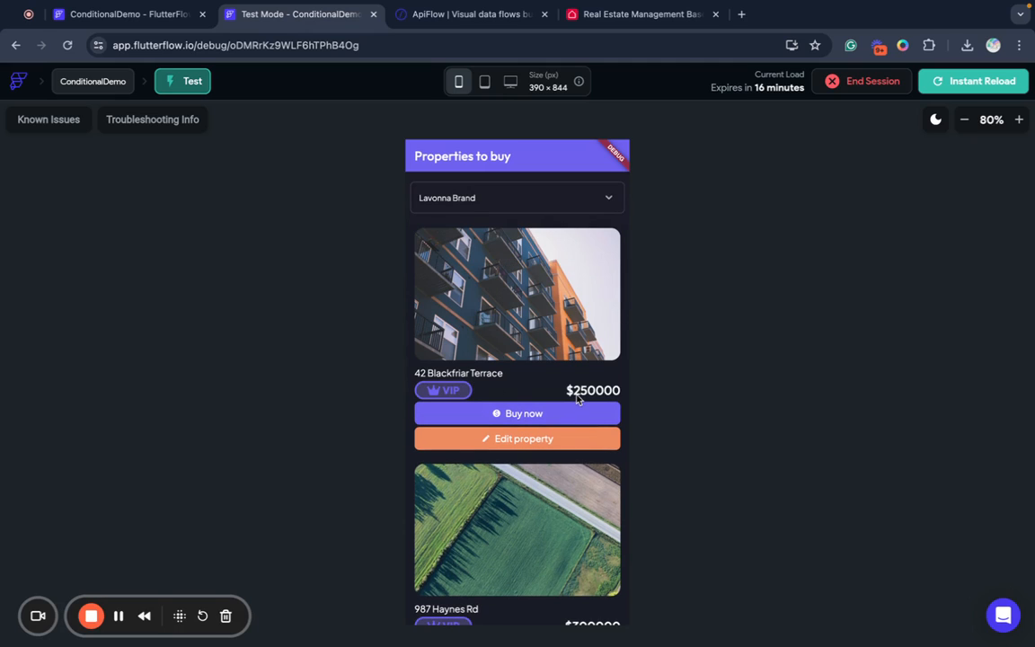
In FlutterFlow, show the Else branch and point the second part of its price text combination at the propertiesList item's VIP price field.
{"action": "left_click", "coordinate": [126, 14]}
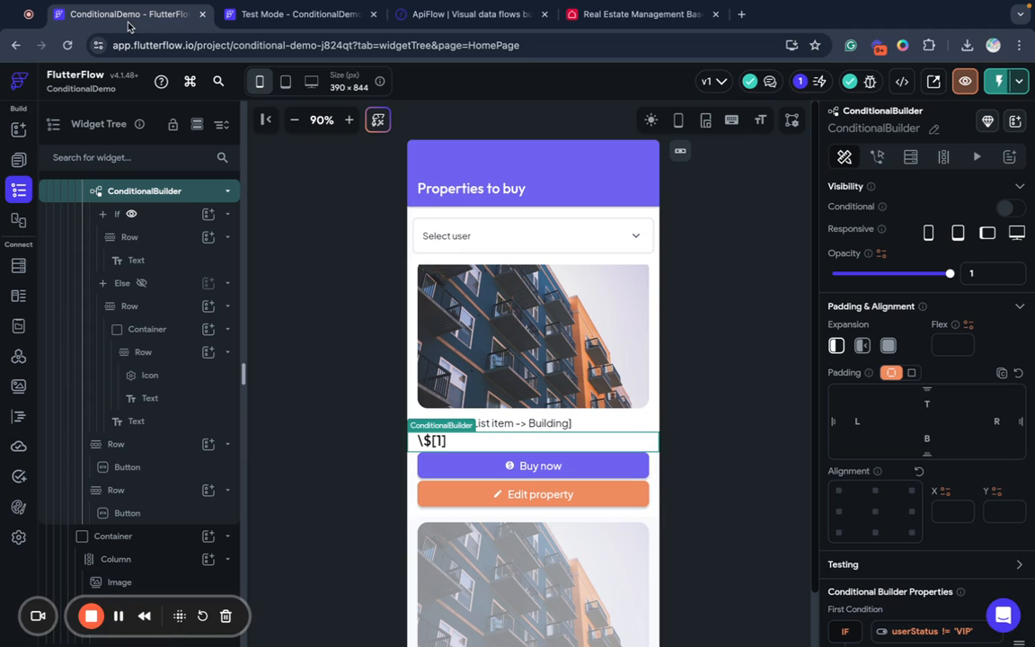
{"action": "left_click", "coordinate": [147, 286]}
{"action": "left_click", "coordinate": [141, 286]}
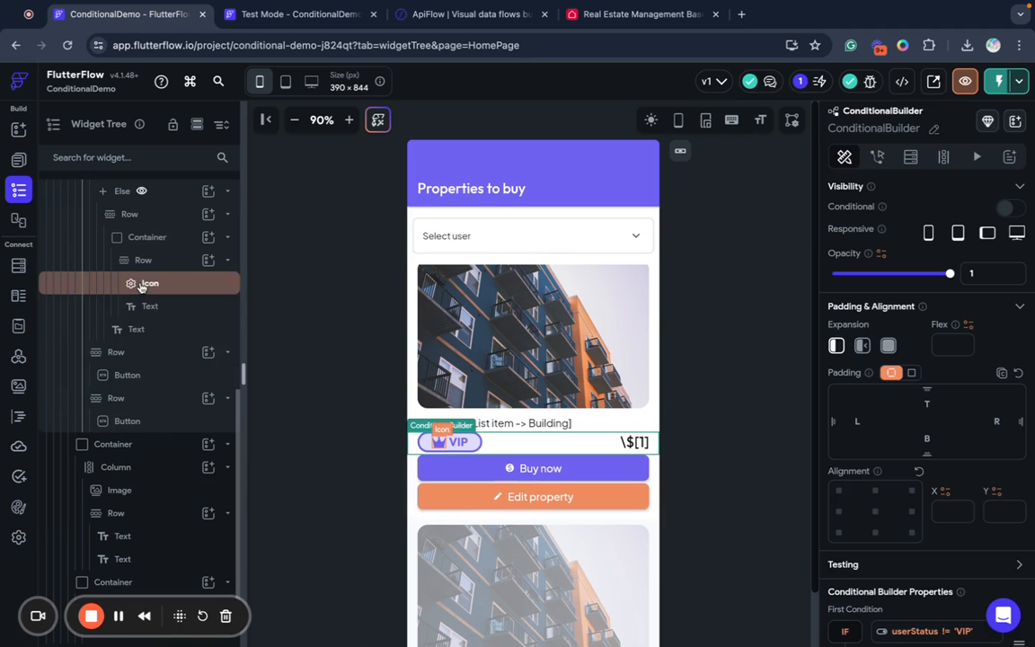
{"action": "left_click", "coordinate": [637, 442]}
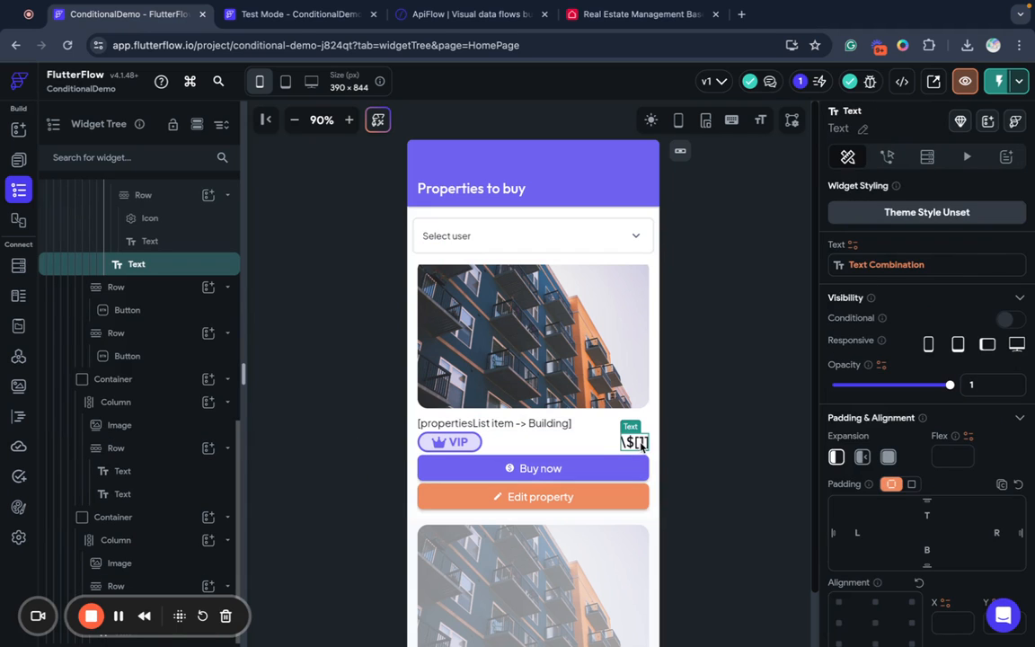
{"action": "left_click", "coordinate": [853, 250]}
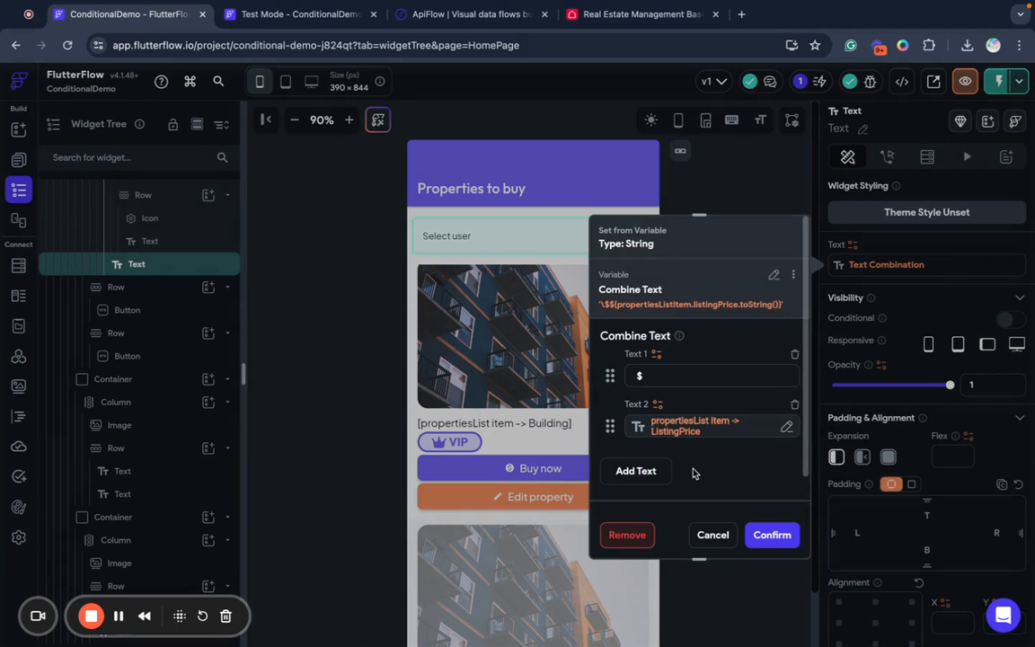
{"action": "left_click", "coordinate": [788, 429]}
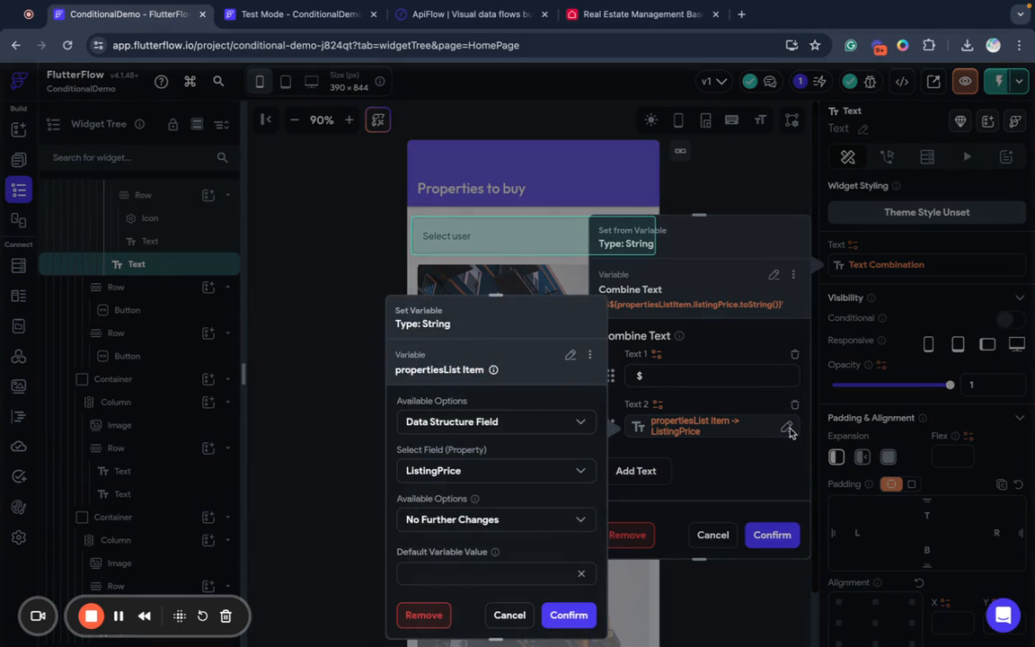
{"action": "left_click", "coordinate": [469, 472]}
{"action": "left_click", "coordinate": [428, 506]}
{"action": "left_click", "coordinate": [569, 615]}
{"action": "left_click", "coordinate": [773, 536]}
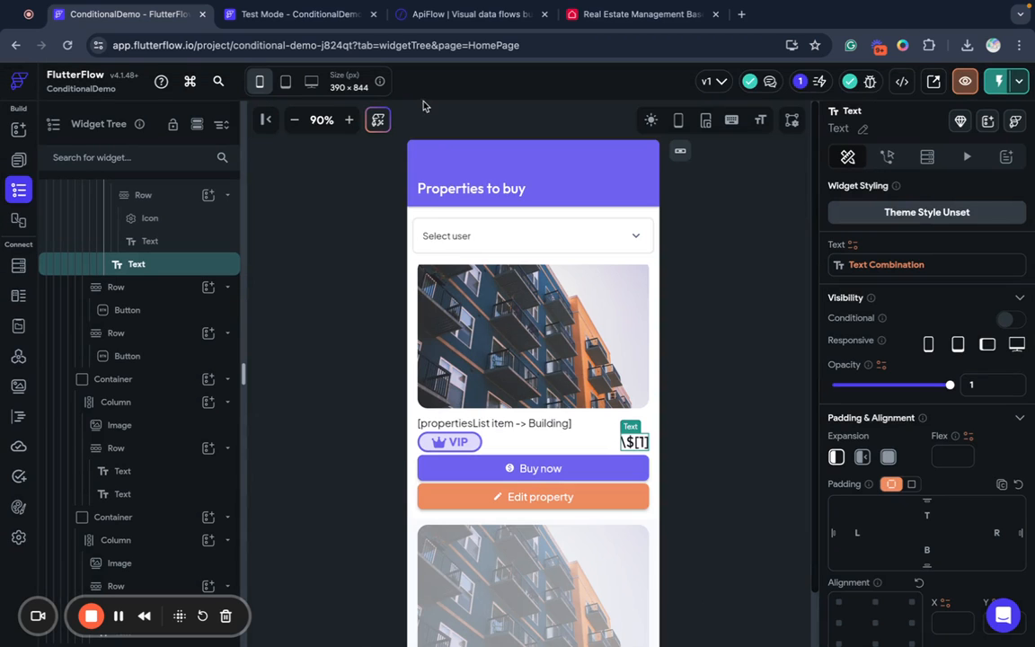
In the Test Mode preview, select the Standard user and the Agent user in turn to check their price rows.
{"action": "left_click", "coordinate": [310, 14]}
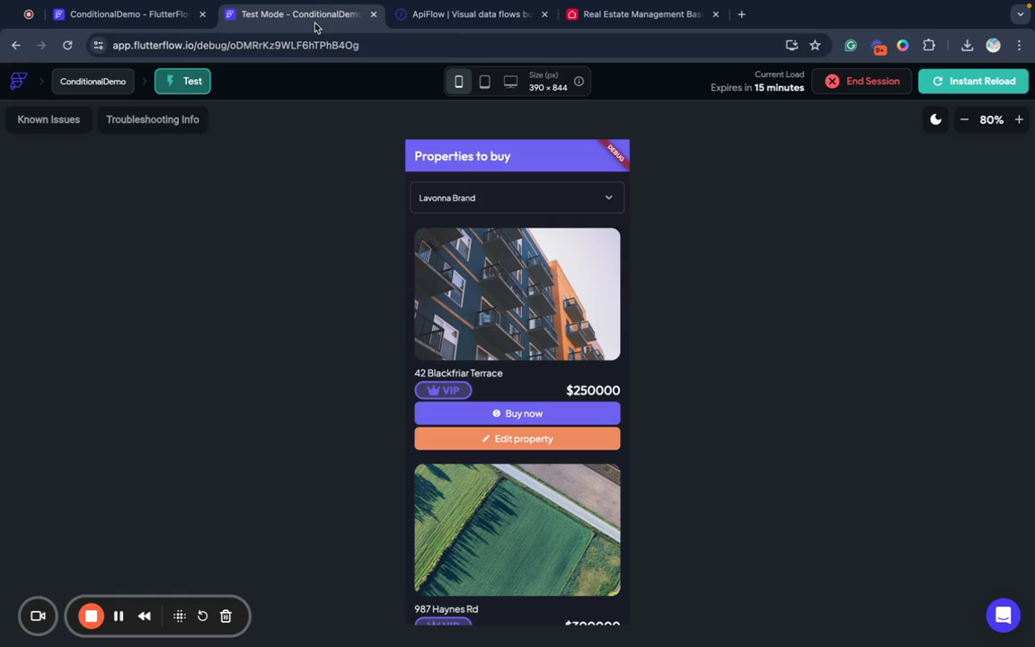
{"action": "left_click", "coordinate": [466, 198]}
{"action": "left_click", "coordinate": [461, 215]}
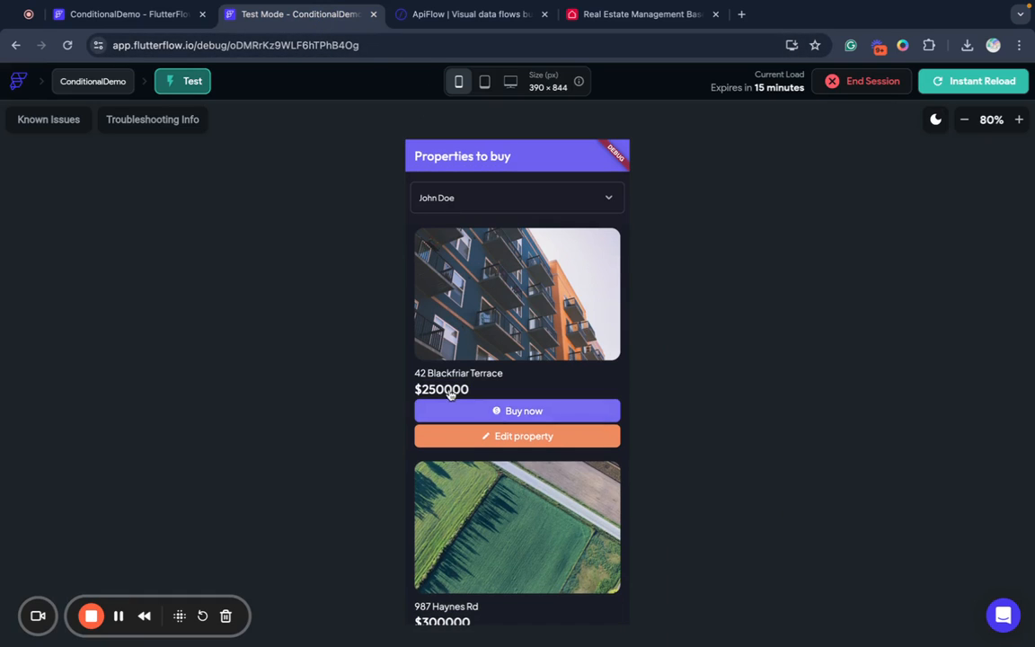
{"action": "left_click", "coordinate": [445, 202]}
{"action": "left_click", "coordinate": [423, 187]}
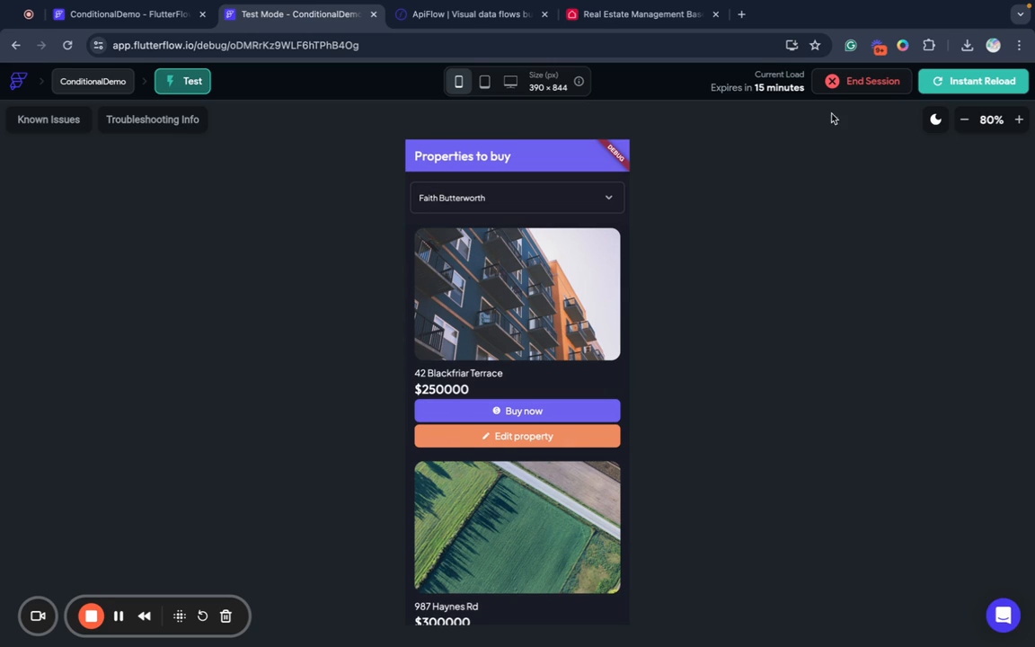
Instantly reload the test session, compare listing prices for the VIP user and the Standard user, and return to FlutterFlow.
{"action": "left_click", "coordinate": [938, 85]}
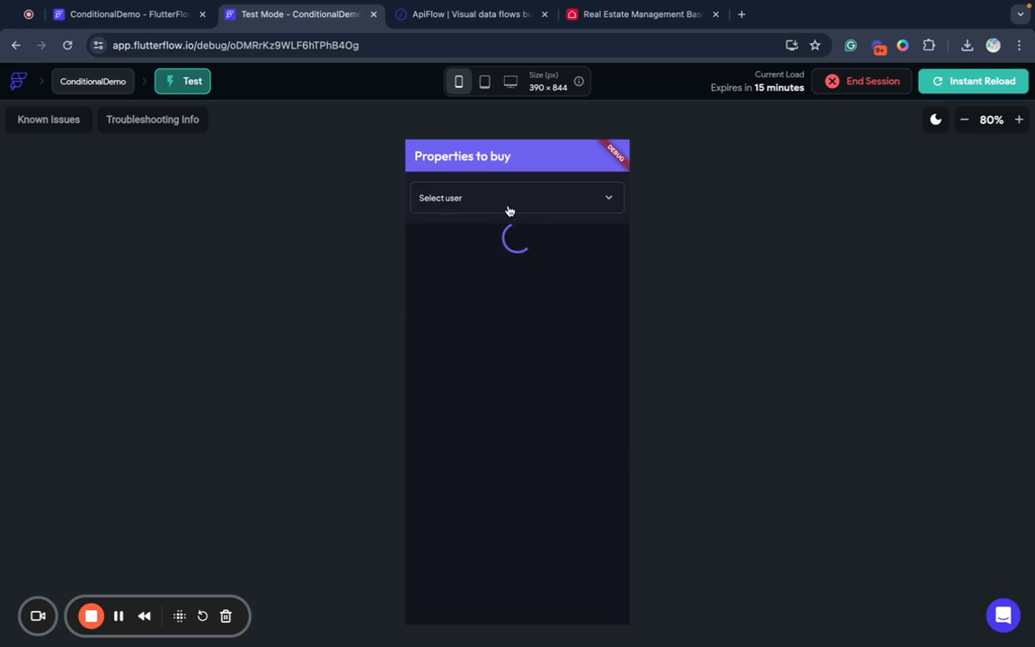
{"action": "left_click", "coordinate": [508, 210]}
{"action": "left_click", "coordinate": [467, 259]}
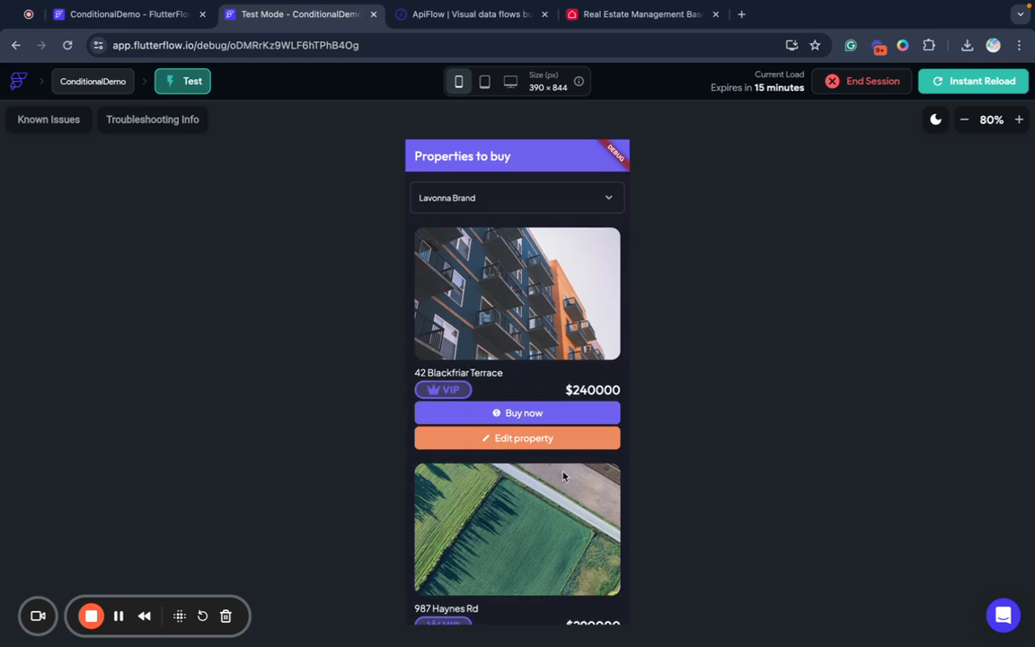
{"action": "scroll", "coordinate": [564, 475], "scroll_direction": "down", "scroll_amount": 2}
{"action": "scroll", "coordinate": [564, 475], "scroll_direction": "down", "scroll_amount": 1}
{"action": "left_click", "coordinate": [463, 212]}
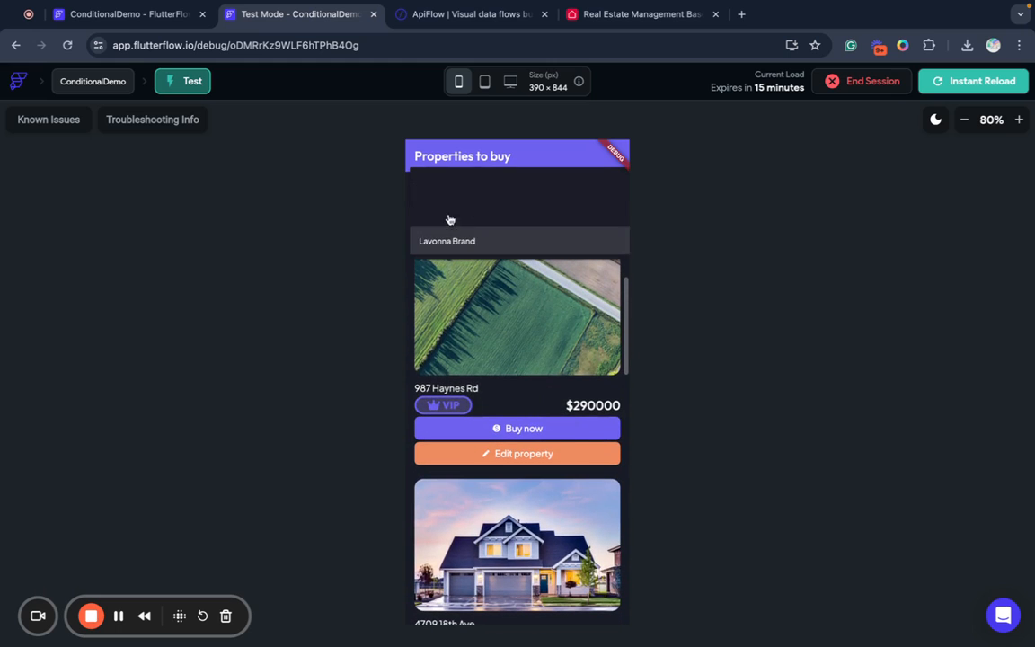
{"action": "left_click", "coordinate": [448, 210]}
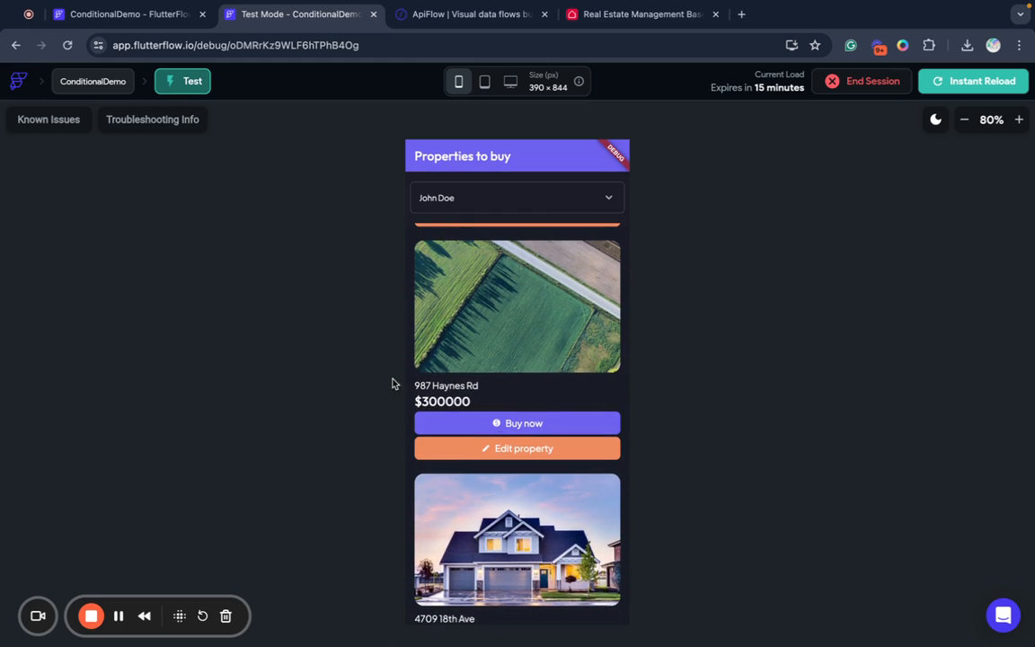
{"action": "scroll", "coordinate": [511, 313], "scroll_direction": "up", "scroll_amount": 3}
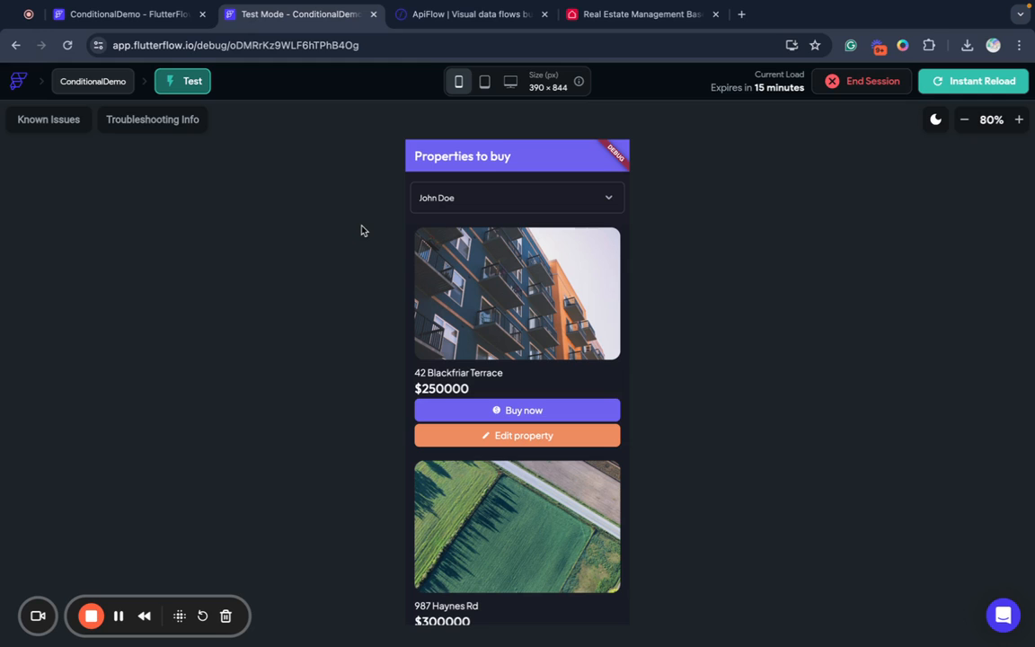
{"action": "left_click", "coordinate": [124, 13]}
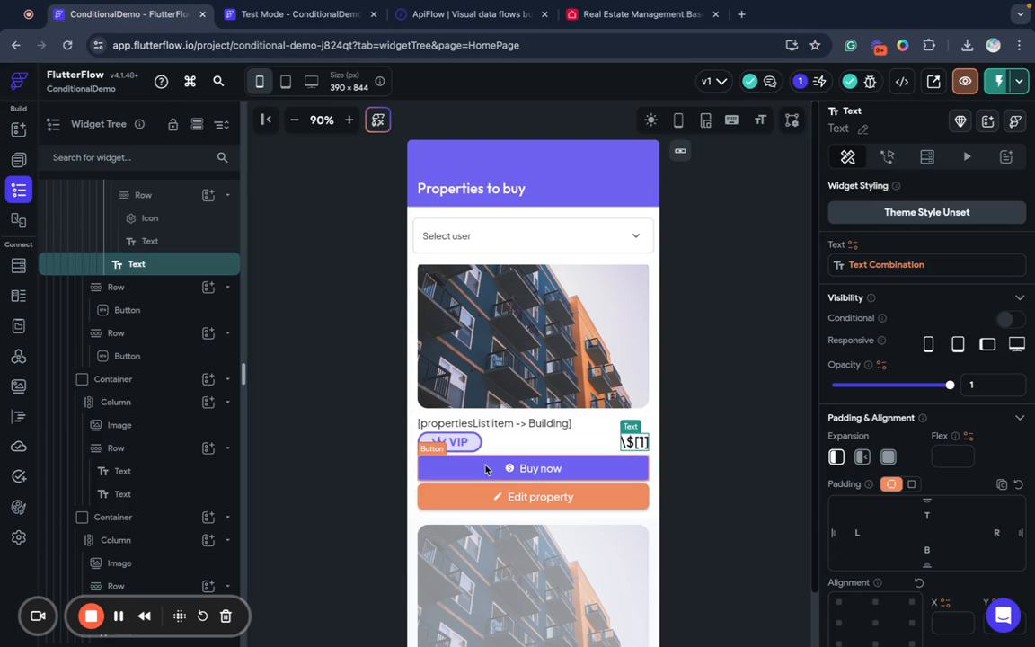
{"action": "left_click", "coordinate": [481, 503]}
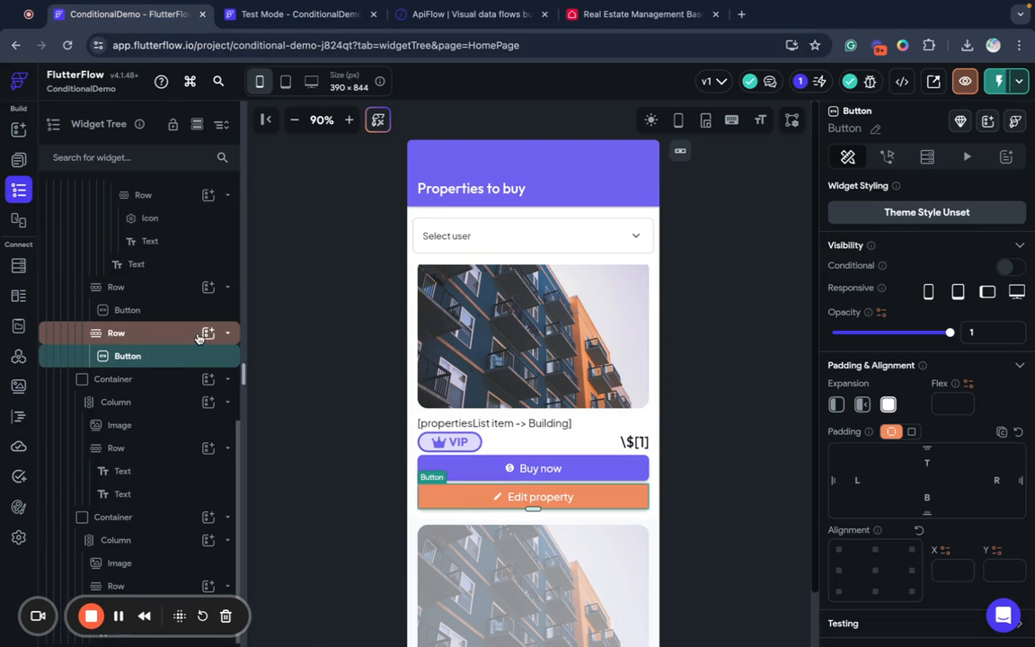
{"action": "left_click", "coordinate": [207, 334]}
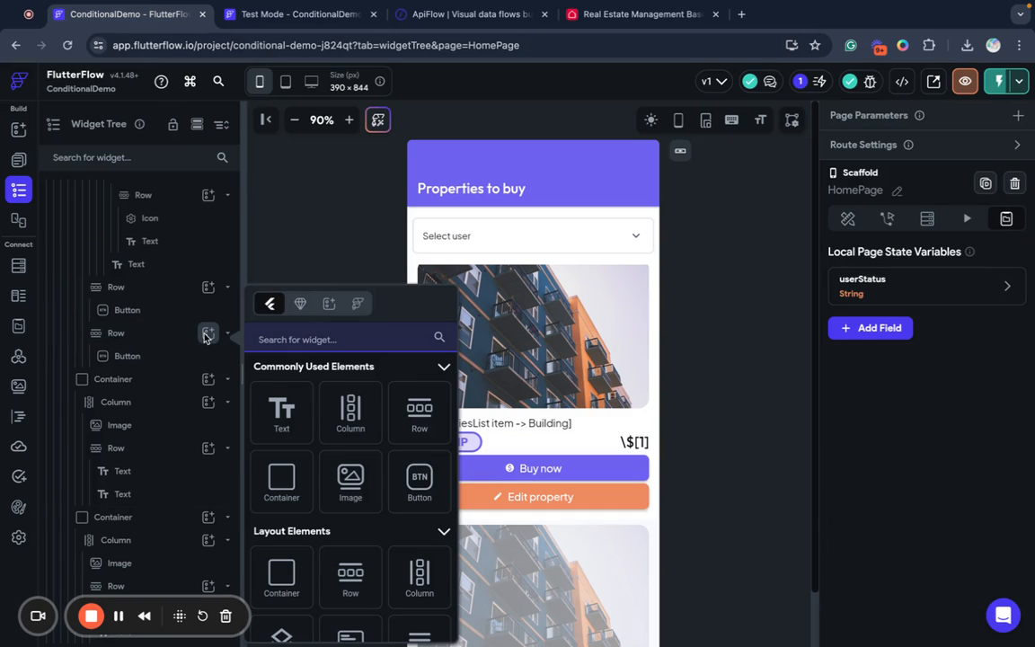
{"action": "key", "text": "Escape"}
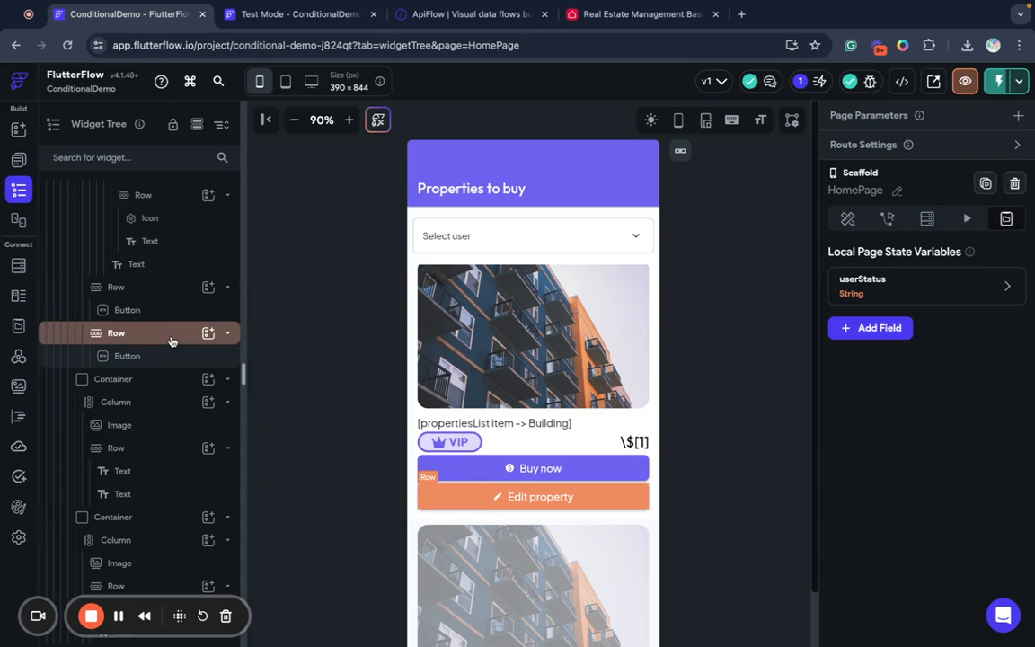
Add a second ConditionalBuilder to the Column inside the ListView's first property Container.
{"action": "scroll", "coordinate": [176, 341], "scroll_direction": "up", "scroll_amount": 3}
{"action": "scroll", "coordinate": [176, 341], "scroll_direction": "up", "scroll_amount": 5}
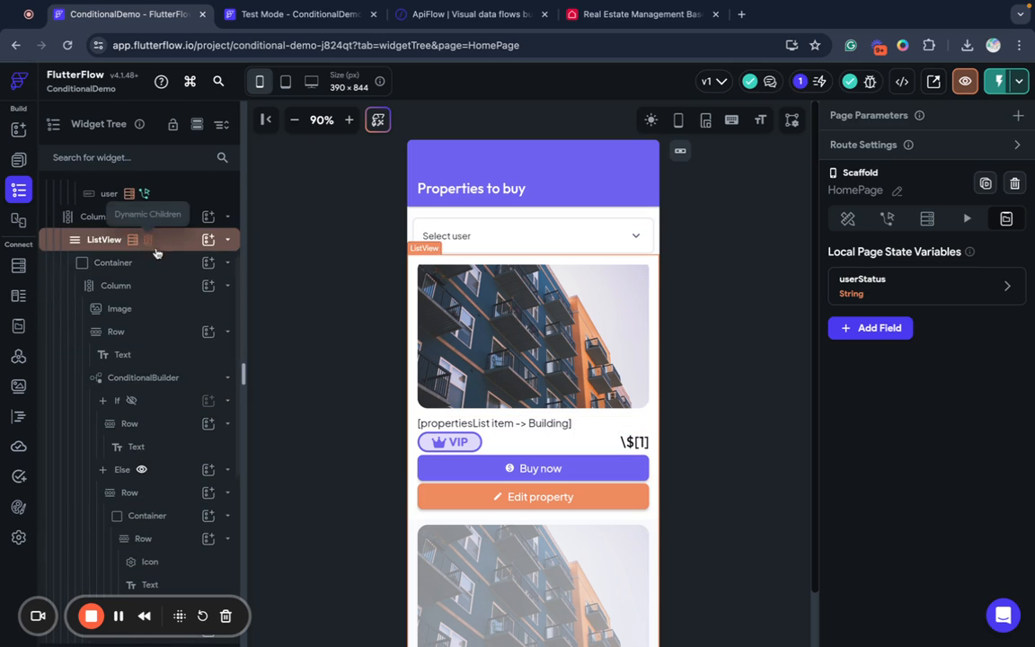
{"action": "left_click", "coordinate": [150, 263]}
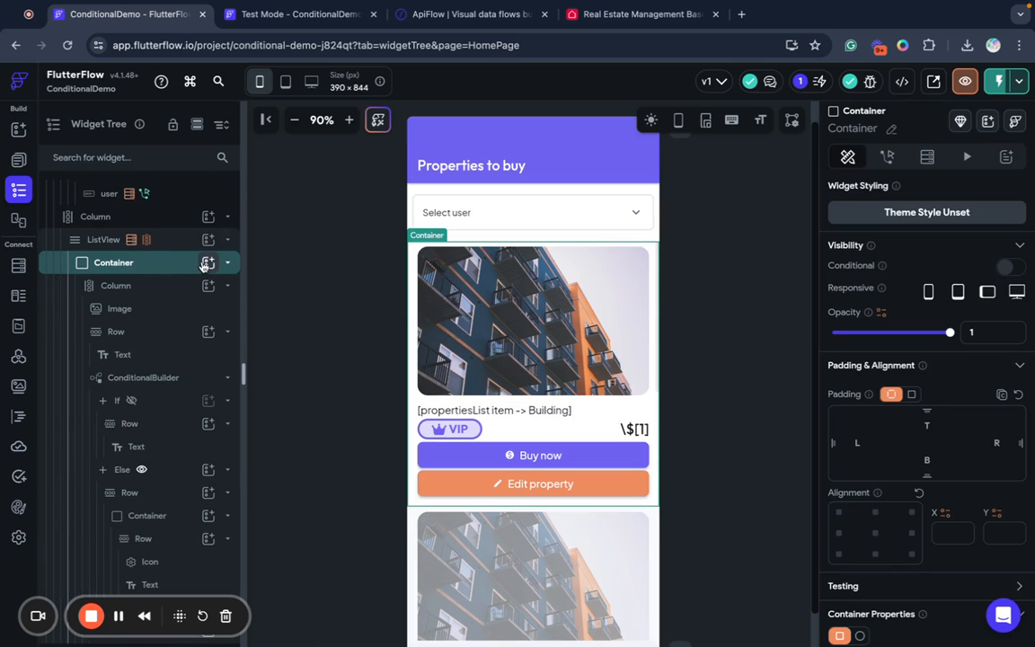
{"action": "left_click", "coordinate": [150, 287]}
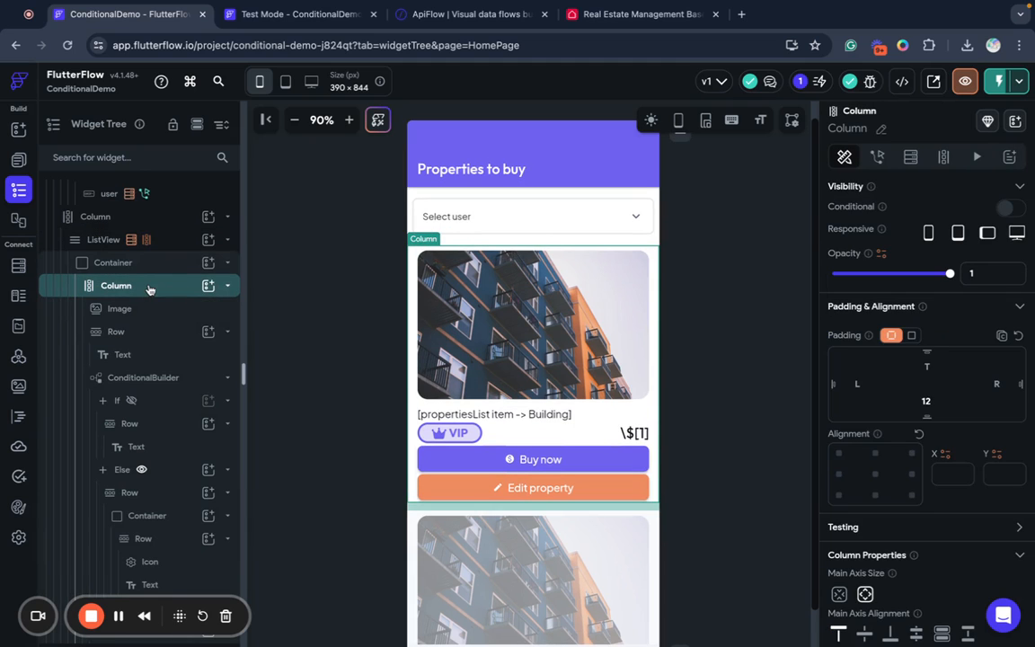
{"action": "left_click", "coordinate": [208, 286]}
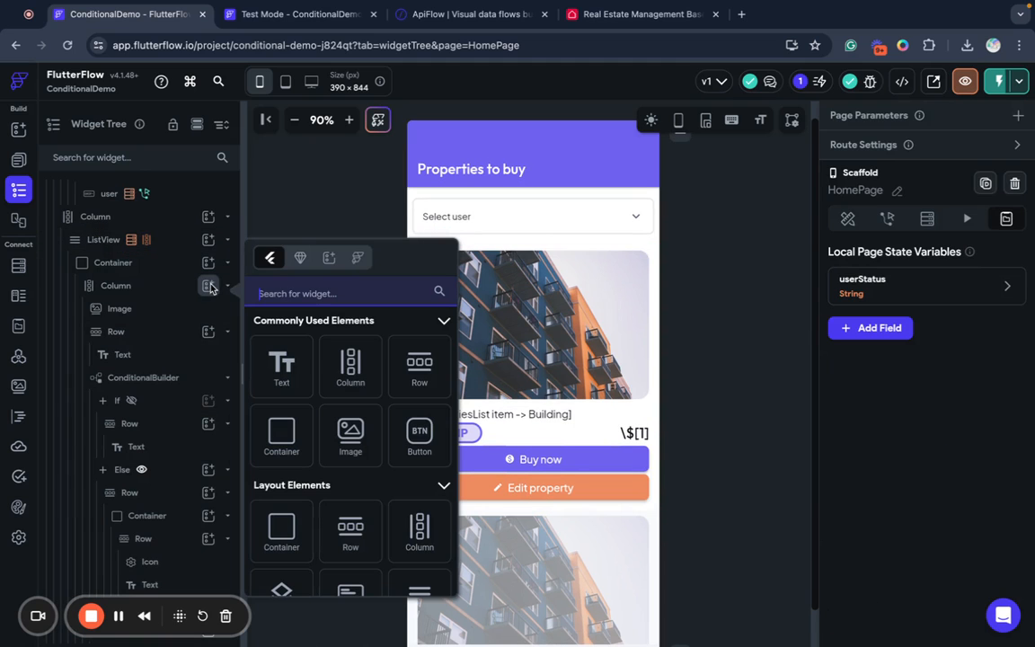
{"action": "type", "text": "cond"}
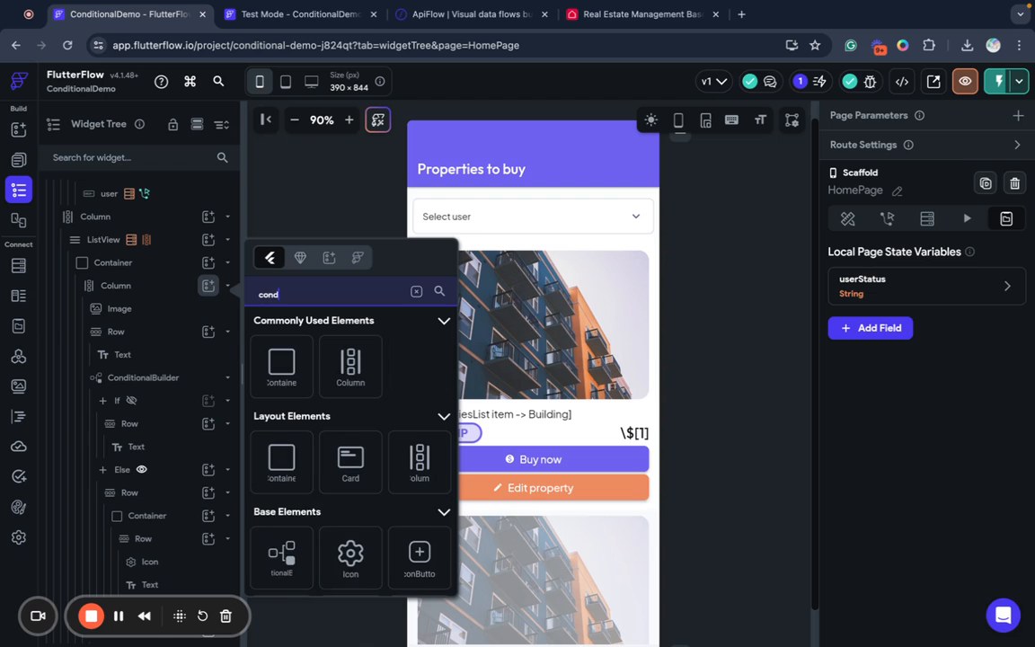
{"action": "left_click", "coordinate": [281, 554]}
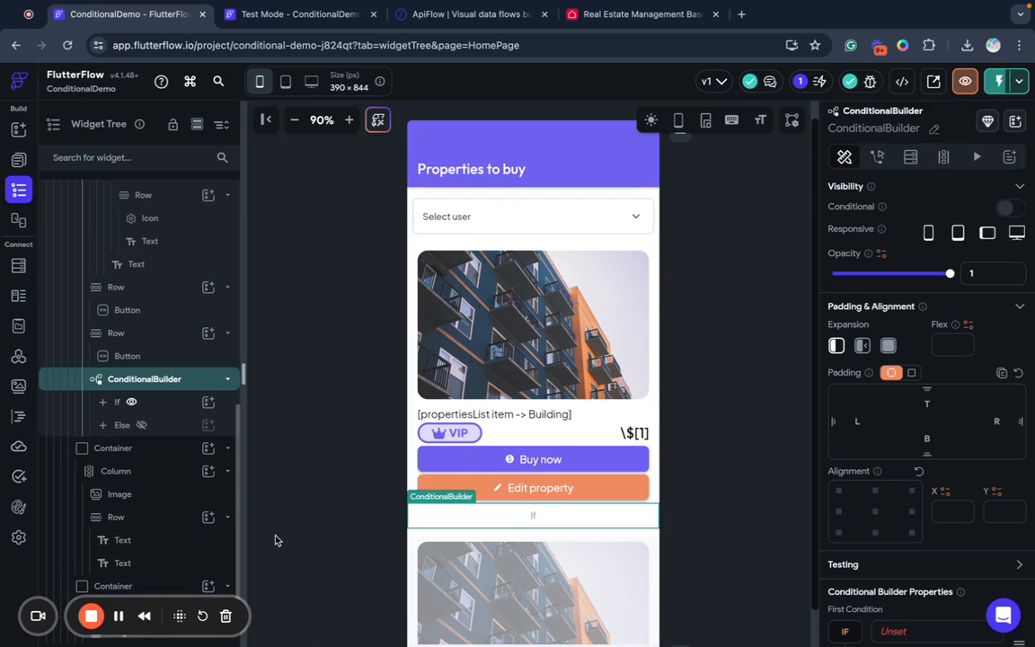
Move the Row holding the Edit property button into the new ConditionalBuilder's If branch.
{"action": "left_click", "coordinate": [122, 334]}
{"action": "key", "text": "ctrl+x"}
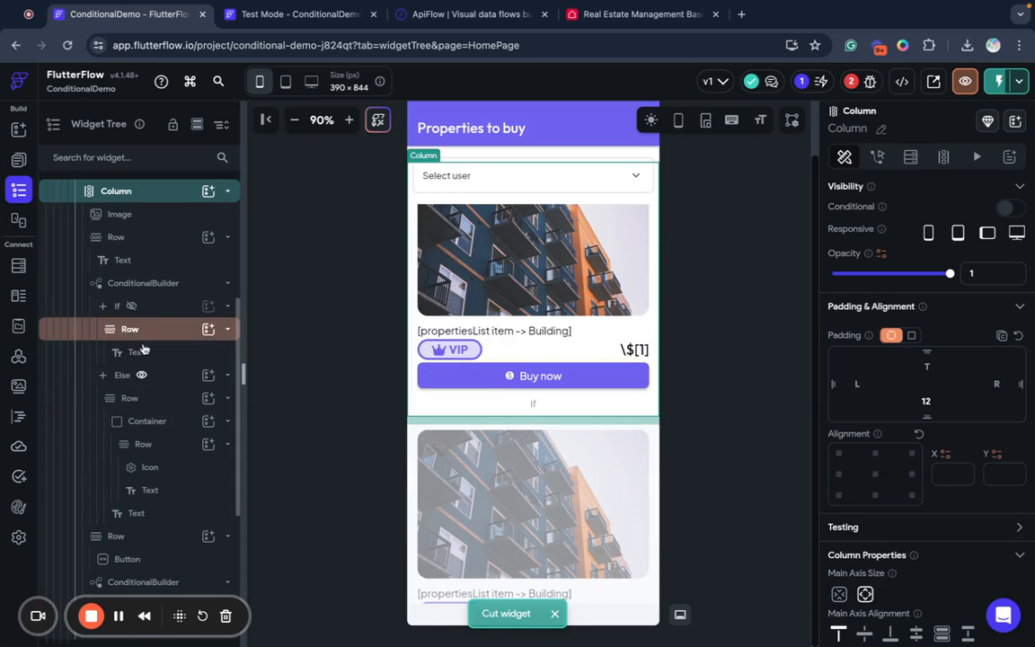
{"action": "scroll", "coordinate": [176, 401], "scroll_direction": "down", "scroll_amount": 3}
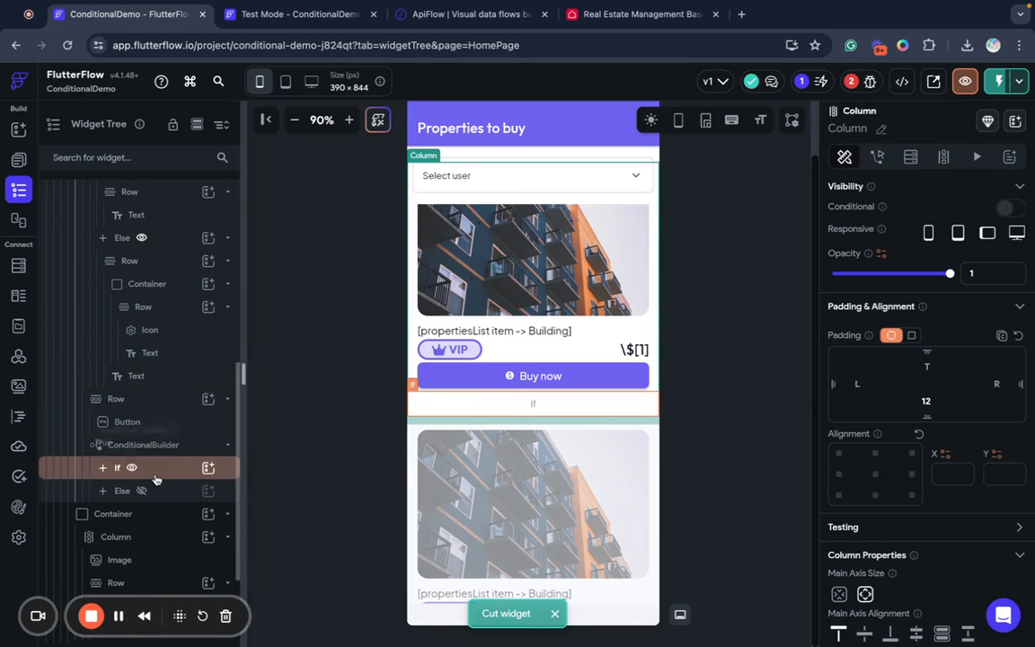
{"action": "left_click", "coordinate": [166, 475]}
{"action": "key", "text": "ctrl+v"}
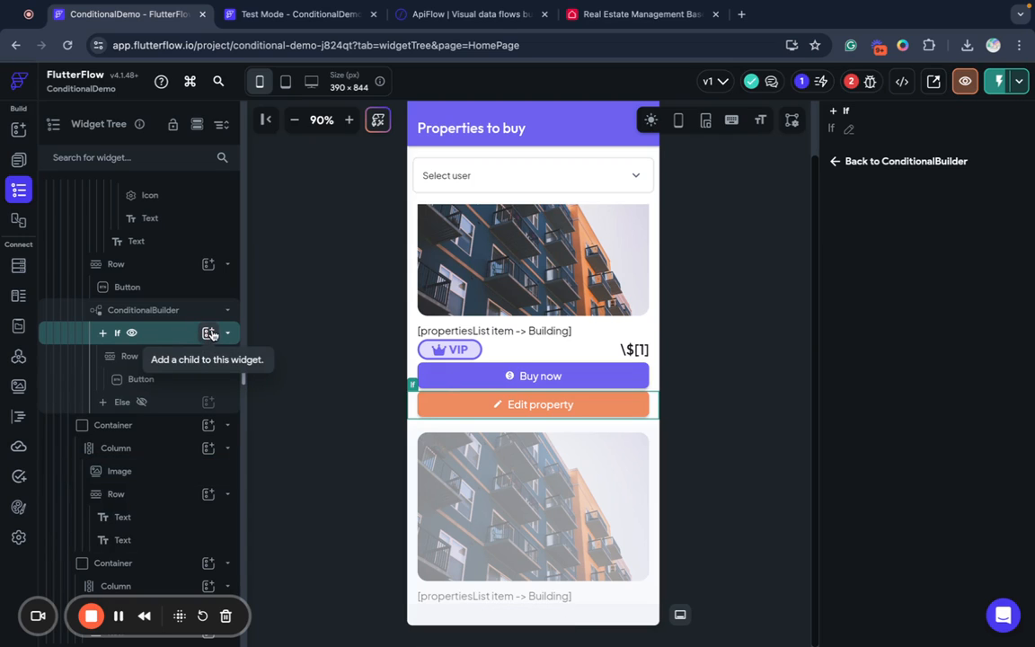
Base the first condition of the ConditionalBuilder around the Edit property button on the userStatus page state variable.
{"action": "left_click", "coordinate": [117, 310]}
{"action": "scroll", "coordinate": [890, 490], "scroll_direction": "down", "scroll_amount": 5}
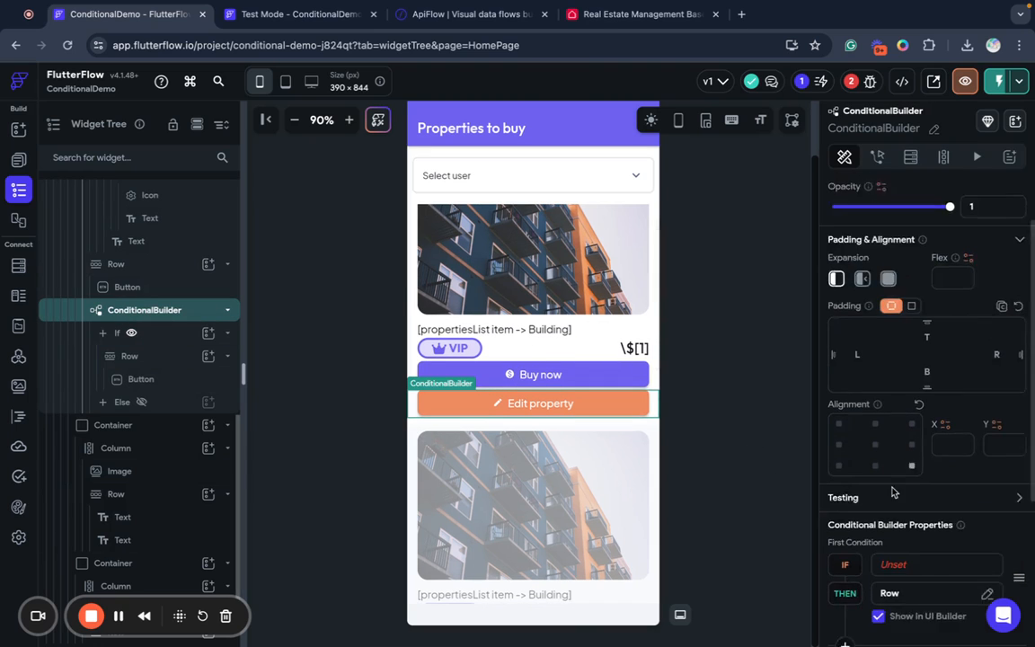
{"action": "left_click", "coordinate": [891, 397]}
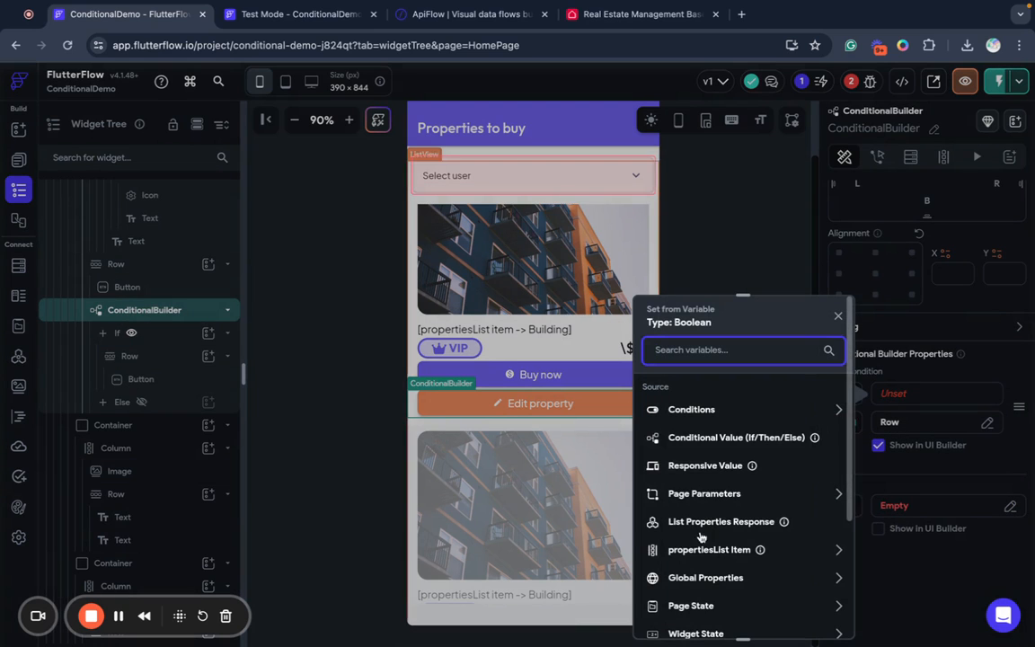
{"action": "scroll", "coordinate": [719, 557], "scroll_direction": "down", "scroll_amount": 3}
{"action": "left_click", "coordinate": [696, 503]}
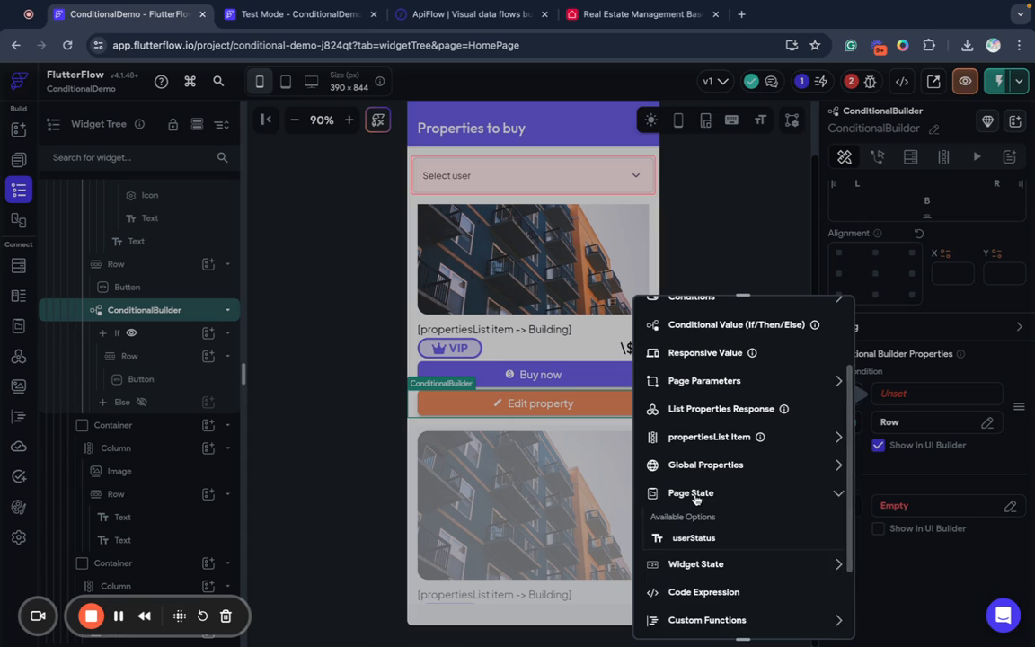
{"action": "left_click", "coordinate": [688, 537]}
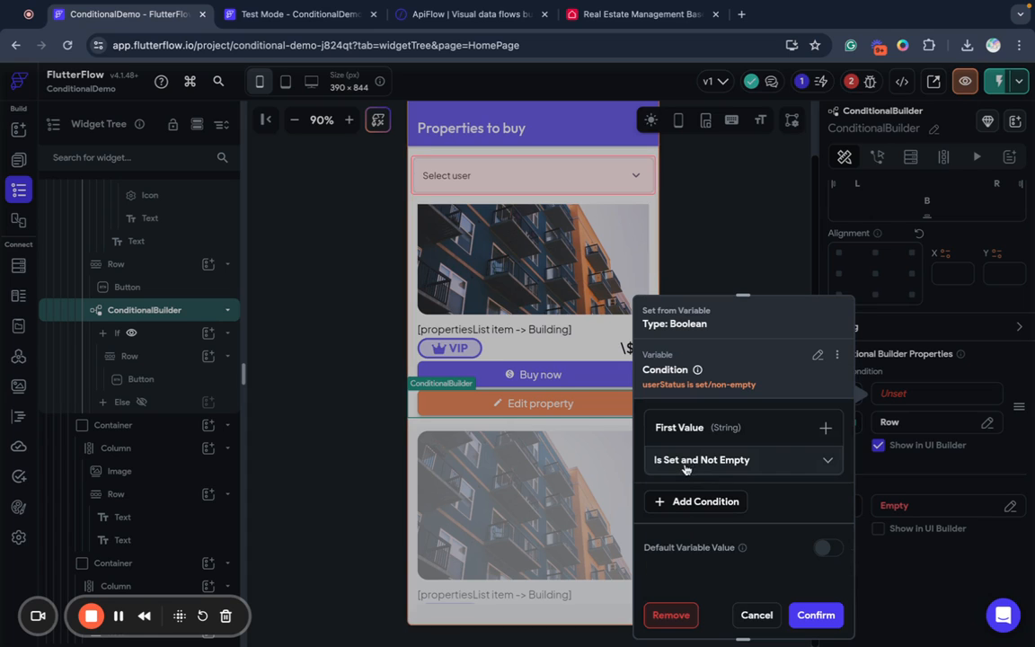
Make the condition check that userStatus is Equal To the value Agent, and confirm it.
{"action": "left_click", "coordinate": [717, 462]}
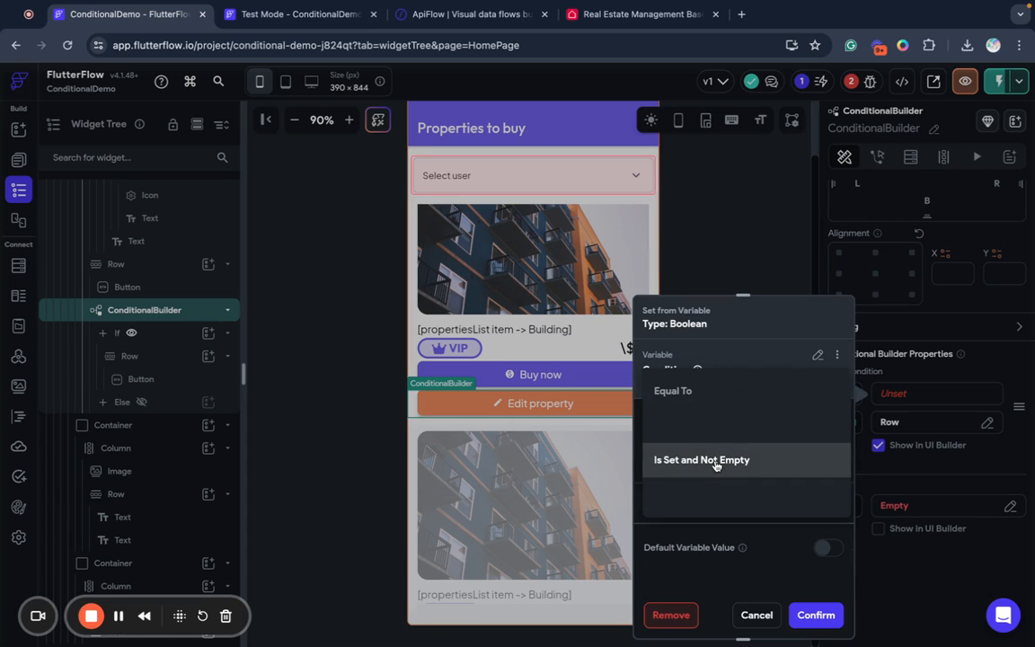
{"action": "left_click", "coordinate": [675, 393]}
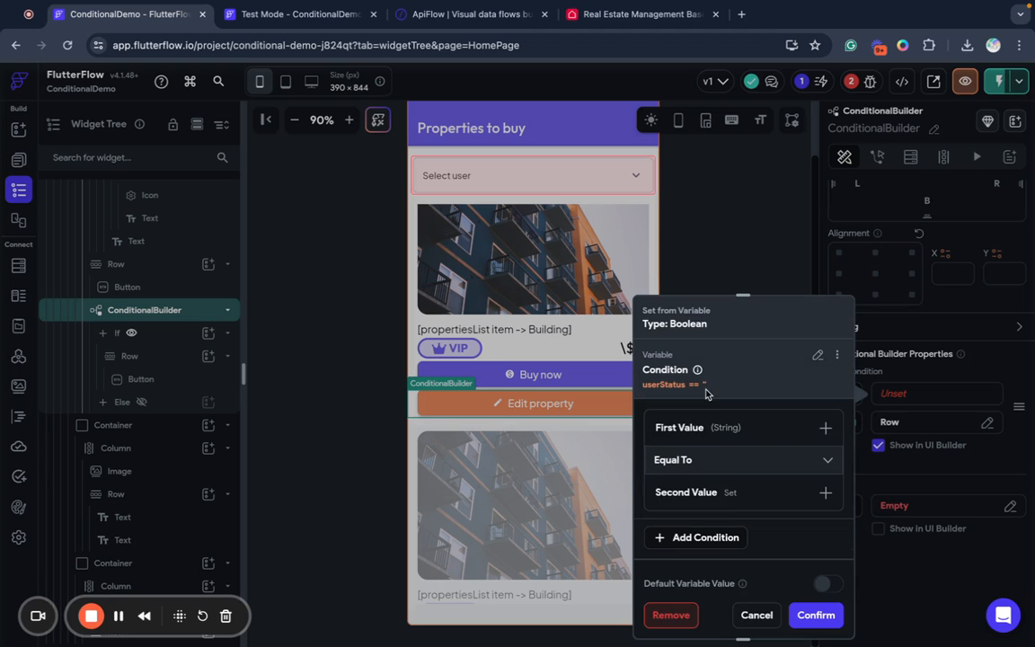
{"action": "left_click", "coordinate": [825, 493]}
{"action": "left_click", "coordinate": [692, 523]}
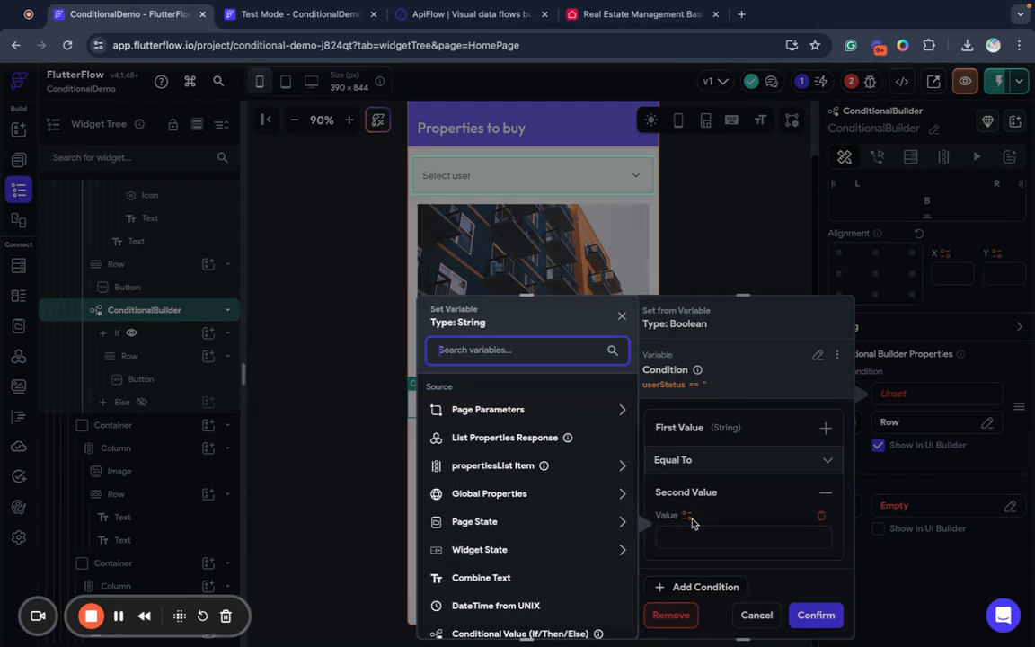
{"action": "left_click", "coordinate": [737, 536]}
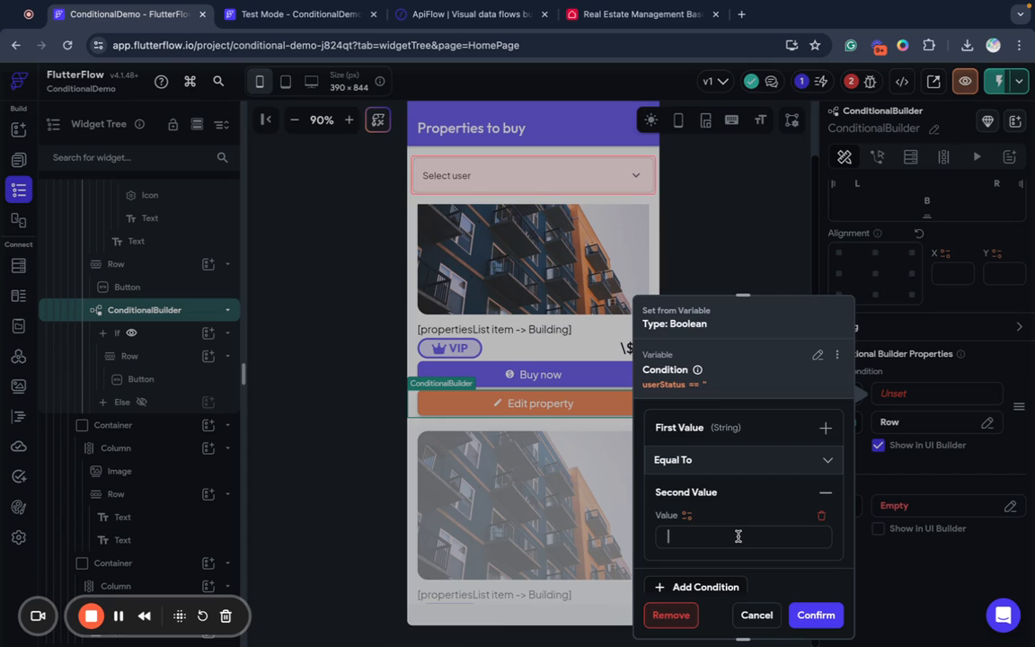
{"action": "type", "text": "Agent"}
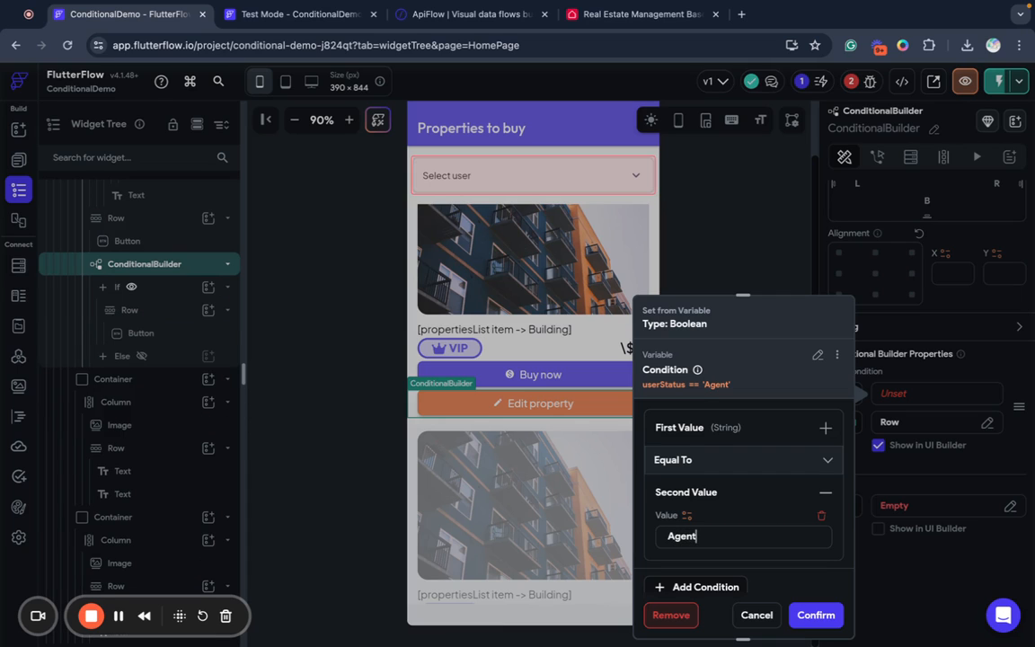
{"action": "left_click", "coordinate": [814, 615]}
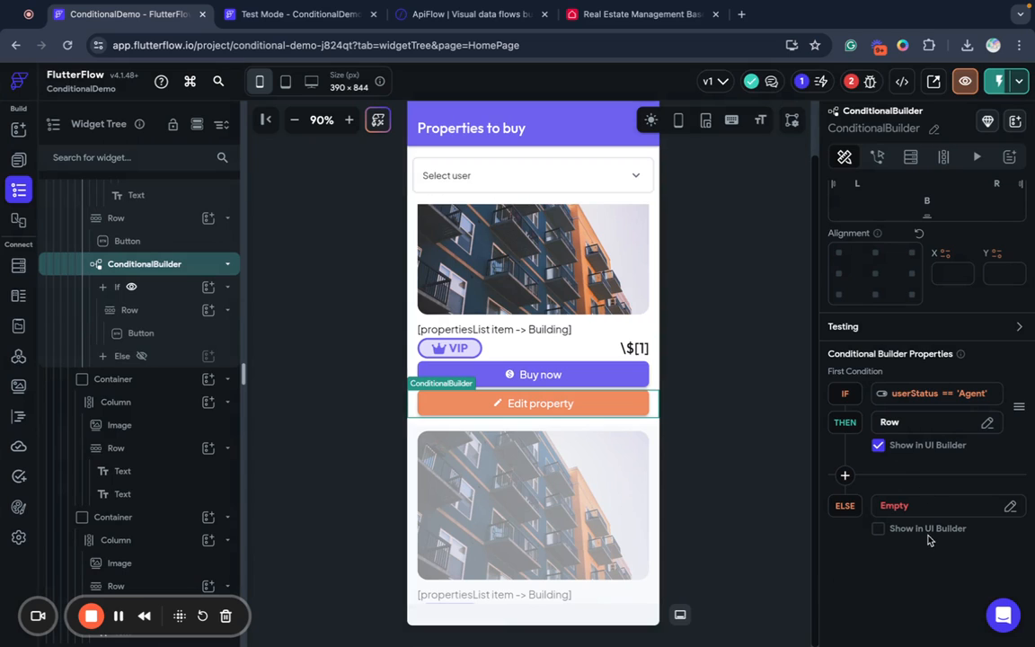
Add an empty Row to the ConditionalBuilder's Else branch and show the If branch in the canvas again.
{"action": "left_click", "coordinate": [141, 356]}
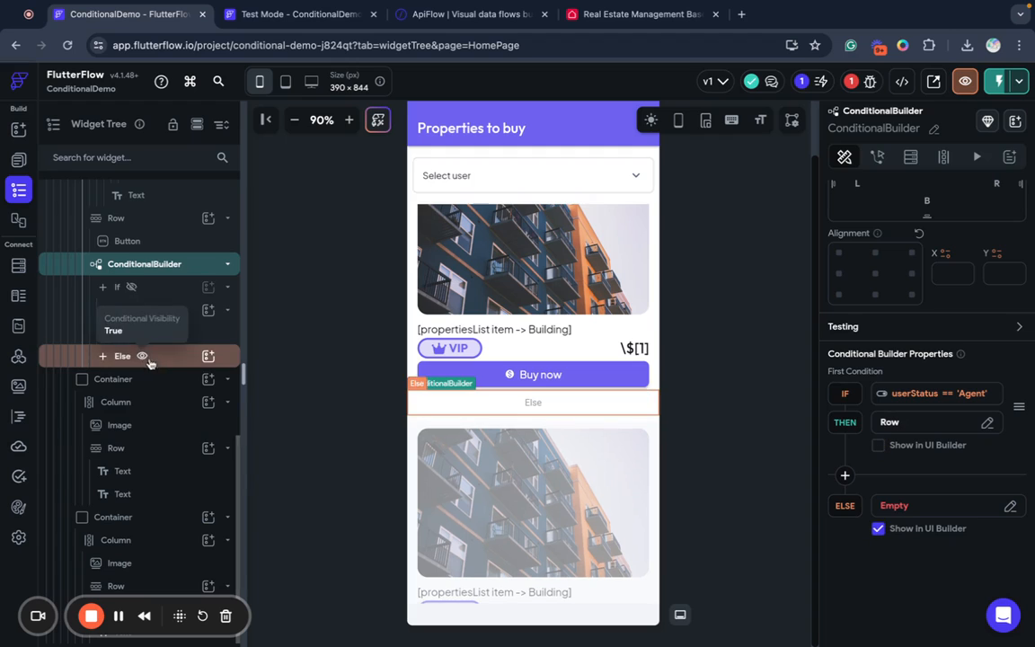
{"action": "left_click", "coordinate": [206, 356]}
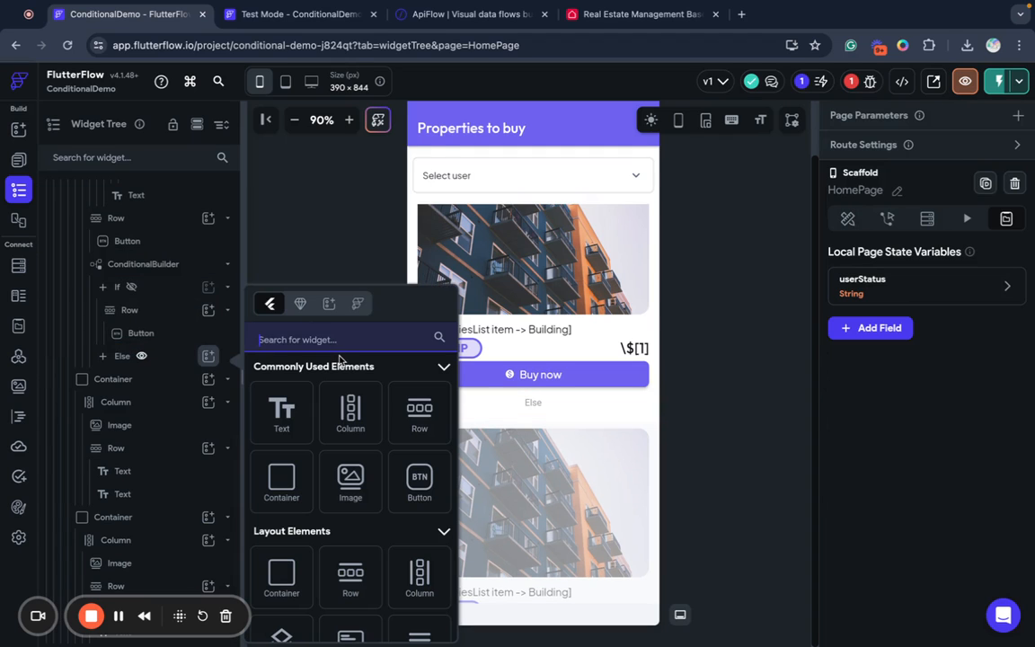
{"action": "left_click", "coordinate": [419, 413]}
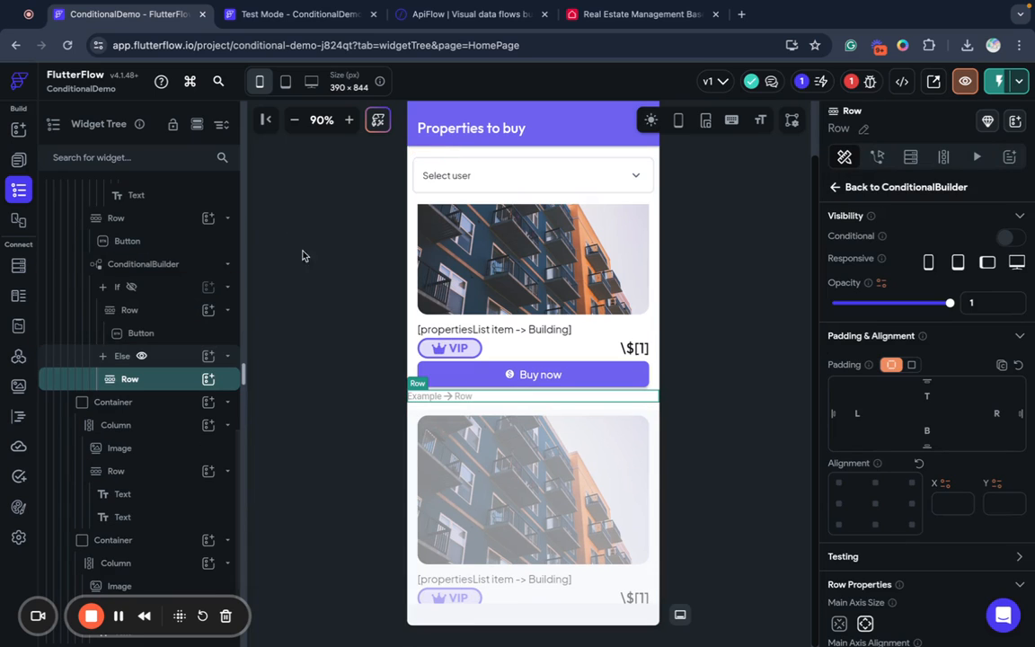
{"action": "left_click", "coordinate": [131, 287]}
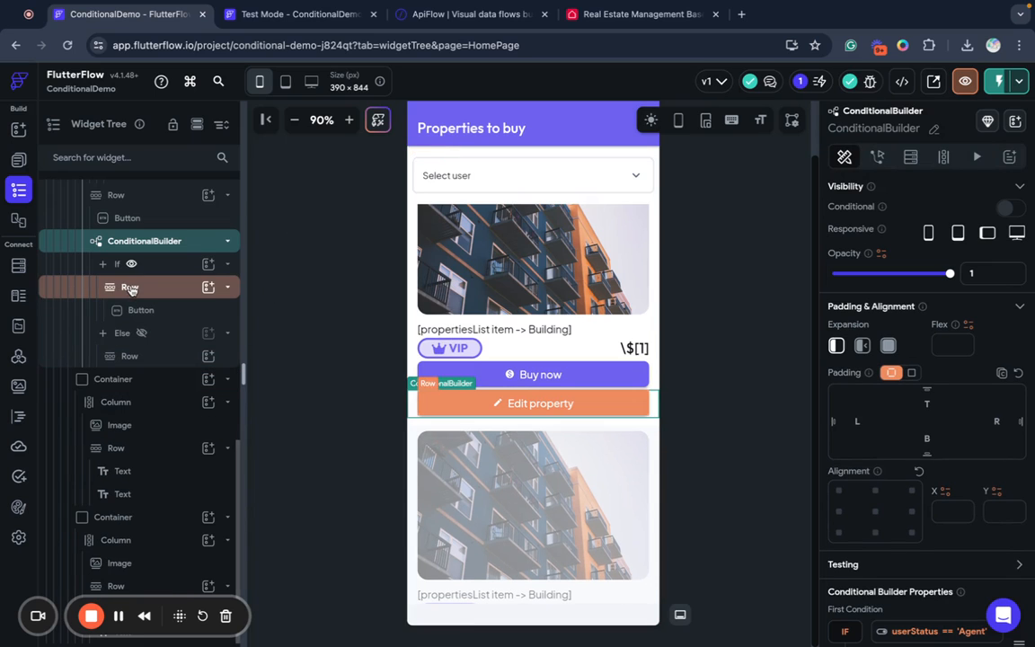
Switch to the Test Mode preview, instantly reload the session, and select the Standard user to check the listing buttons.
{"action": "left_click", "coordinate": [299, 20]}
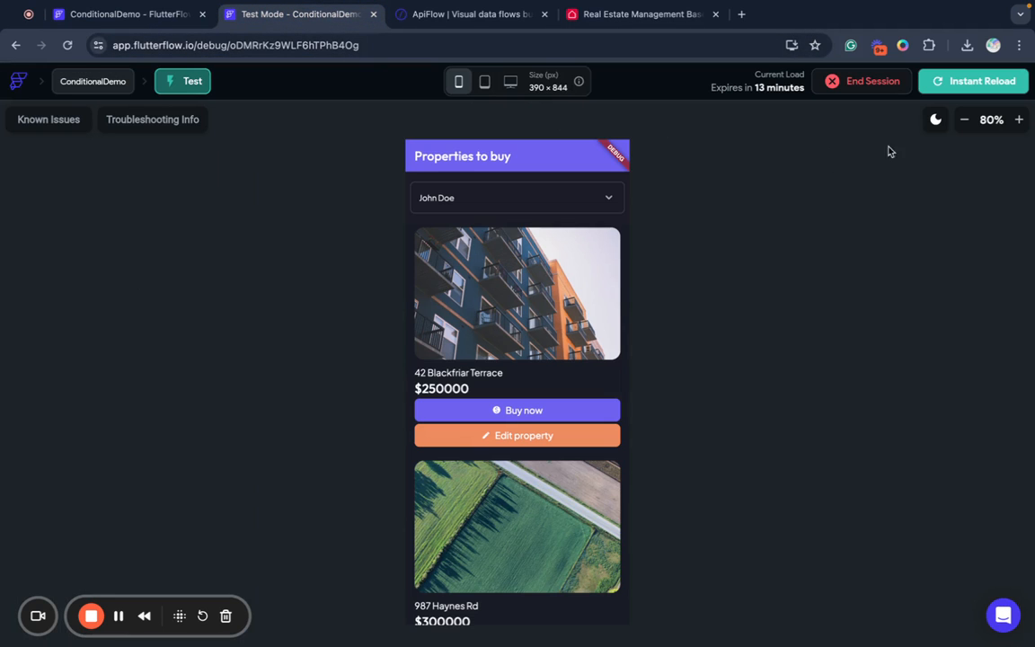
{"action": "left_click", "coordinate": [956, 82]}
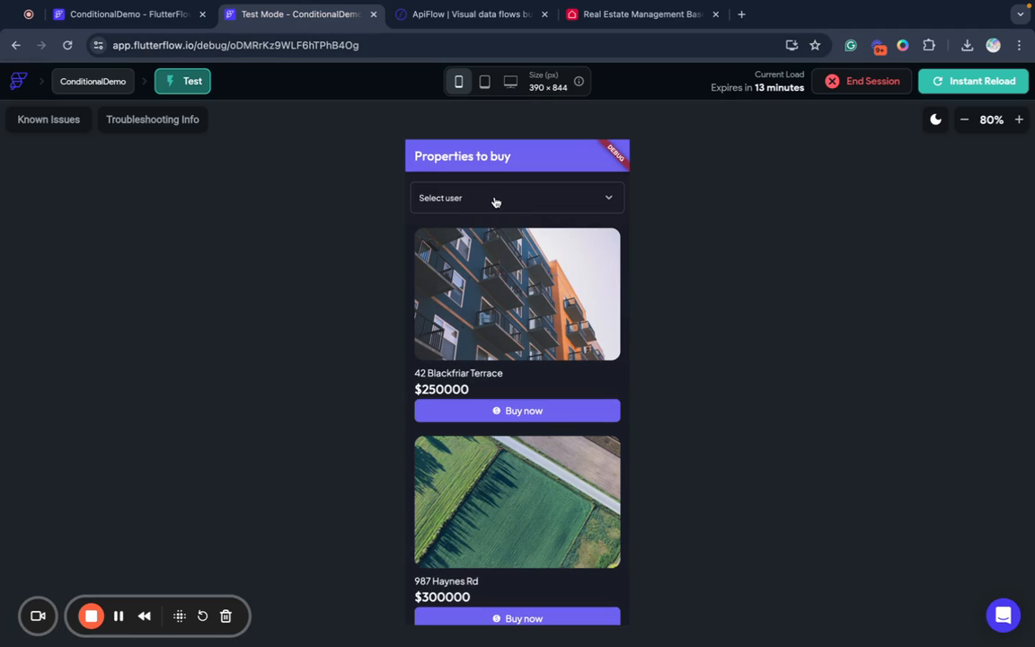
{"action": "left_click", "coordinate": [495, 201]}
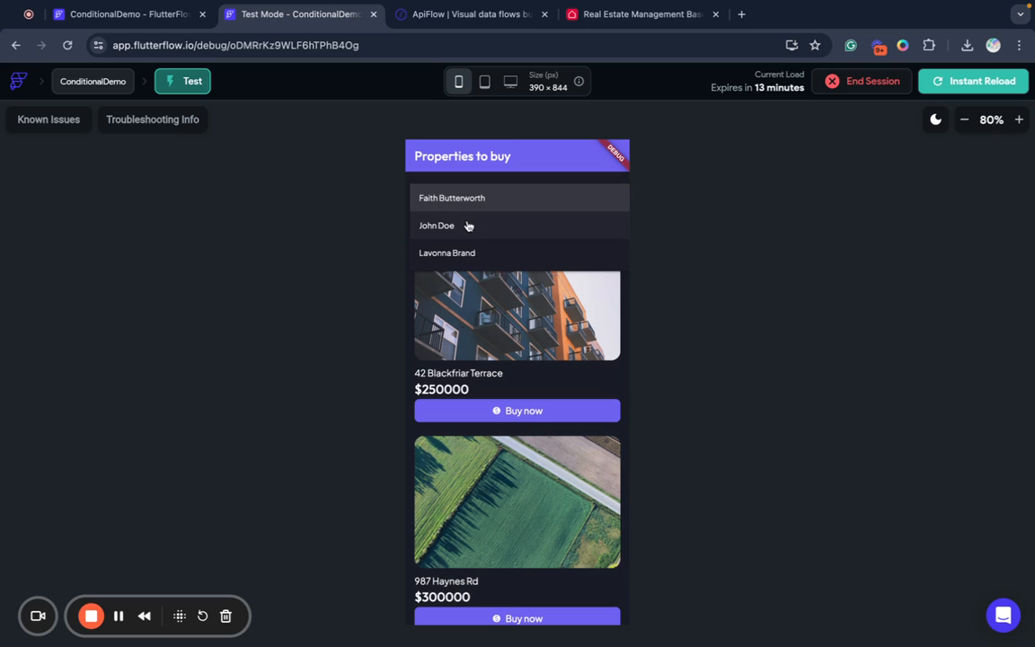
{"action": "left_click", "coordinate": [467, 226]}
Select the VIP user and the Agent user in turn to check the Edit property button, and return to the FlutterFlow editor.
{"action": "left_click", "coordinate": [478, 197]}
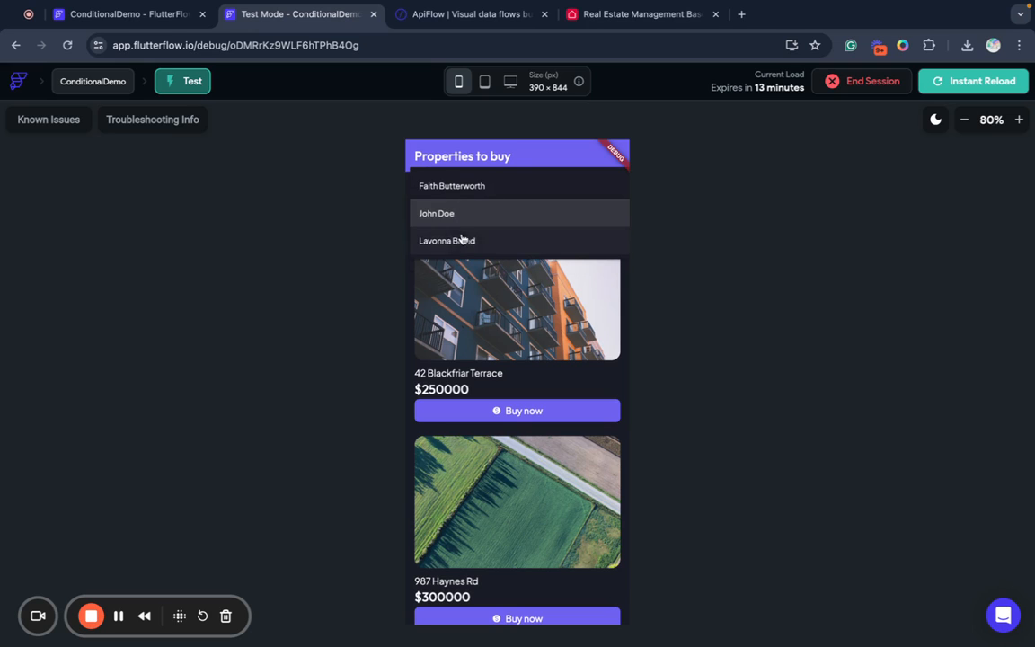
{"action": "left_click", "coordinate": [453, 242]}
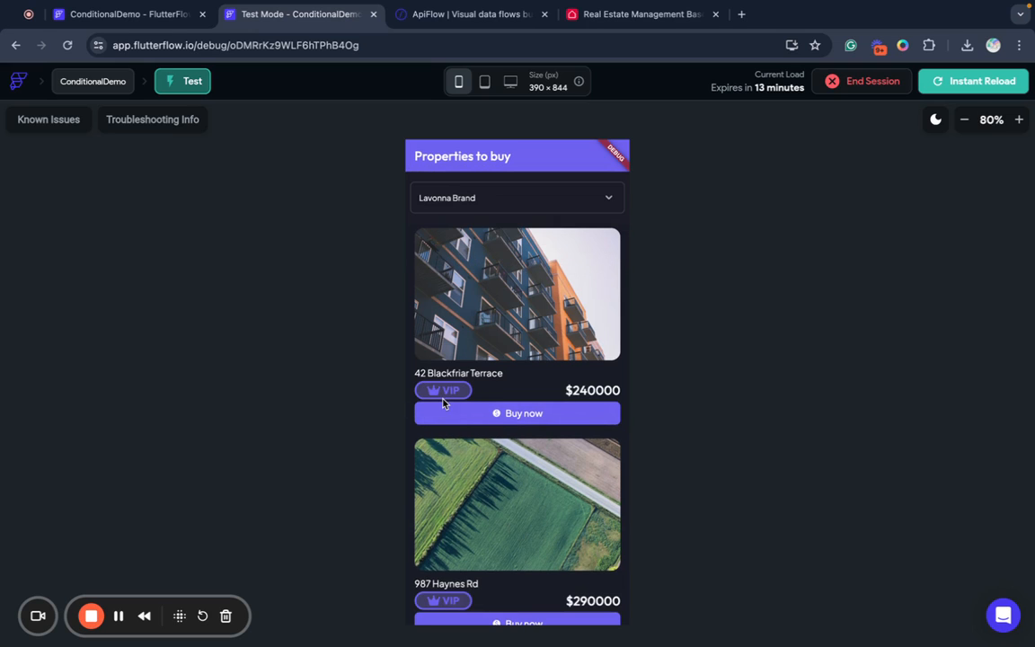
{"action": "left_click", "coordinate": [487, 200]}
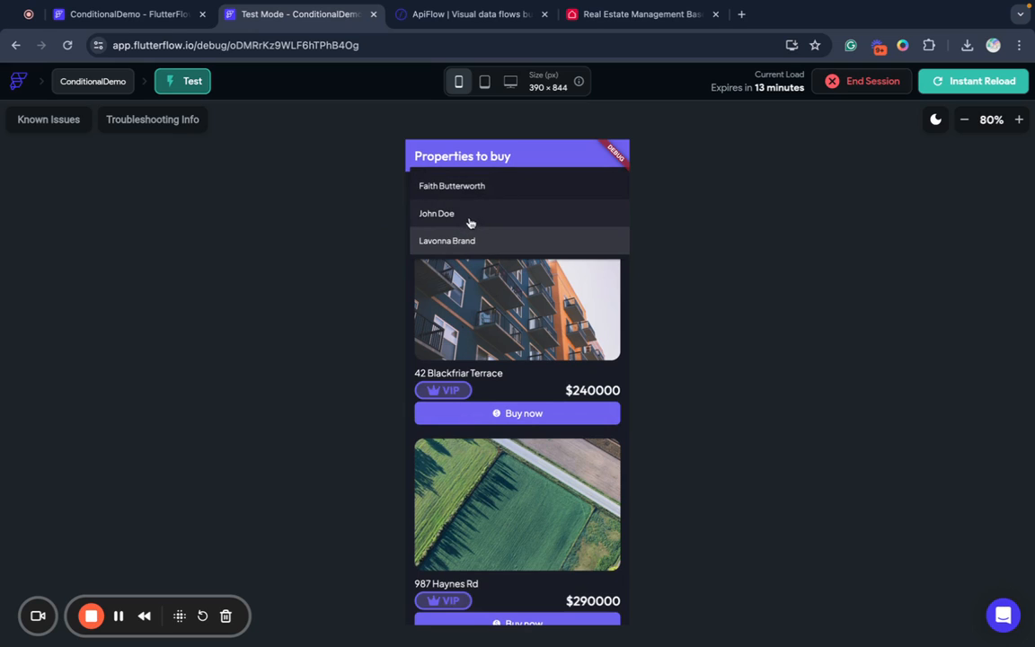
{"action": "left_click", "coordinate": [467, 187]}
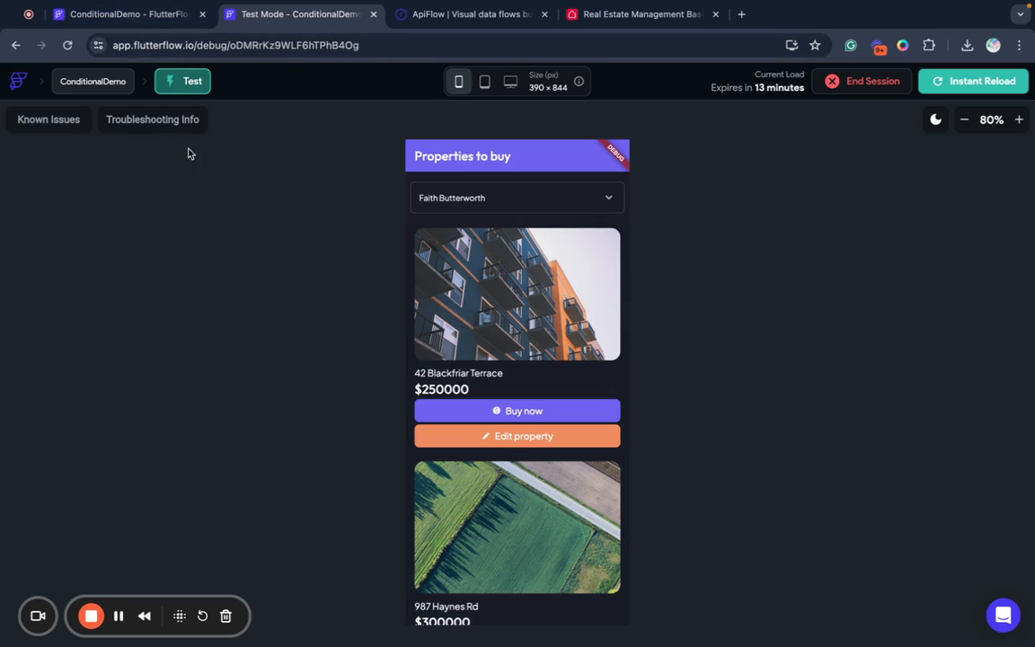
{"action": "left_click", "coordinate": [119, 16]}
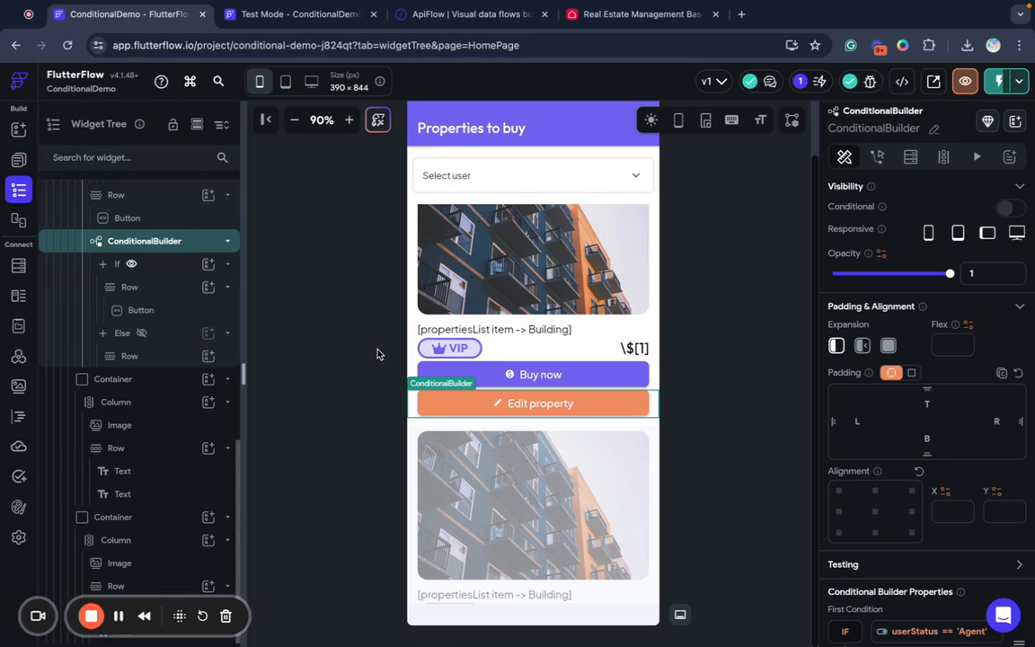
{"action": "scroll", "coordinate": [378, 354], "scroll_direction": "up", "scroll_amount": 1}
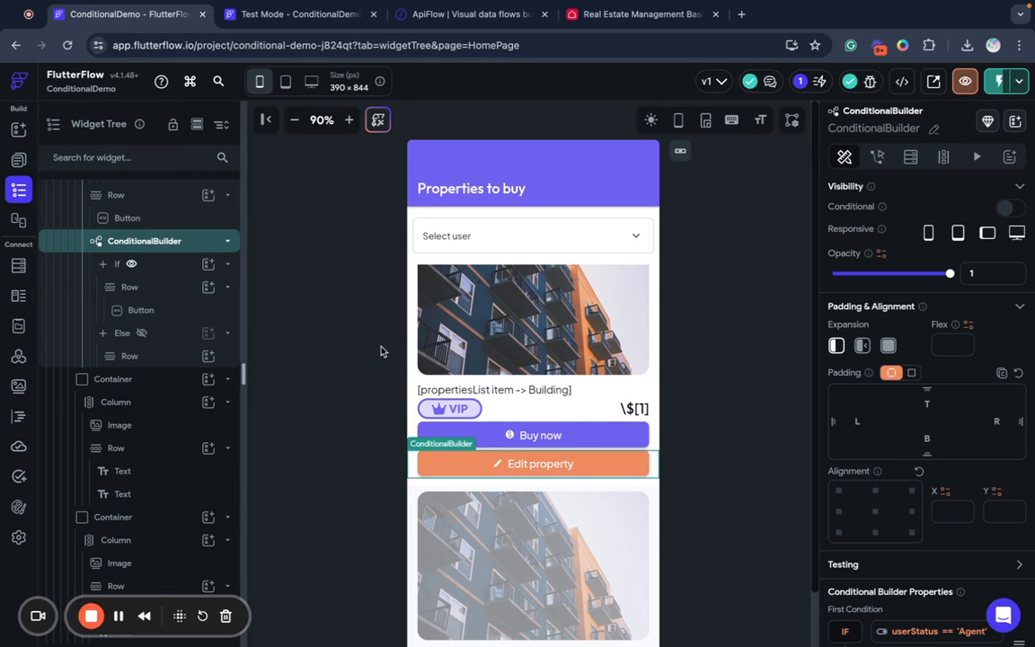